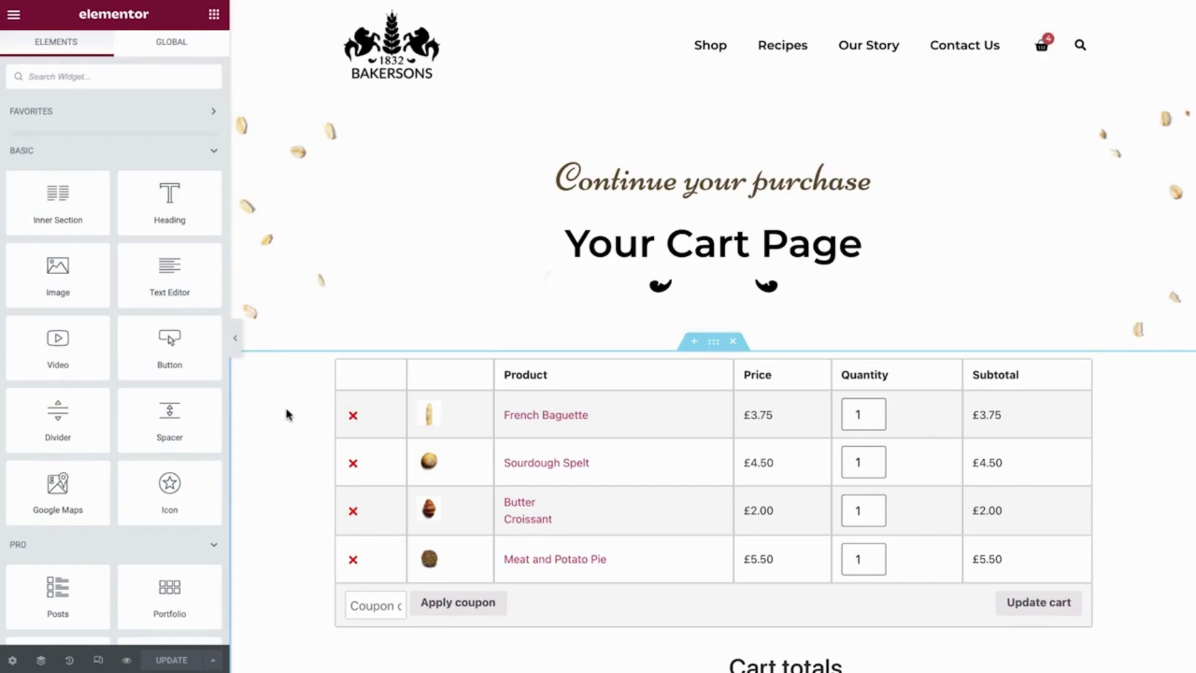
Delete the WooCommerce Pages widget that holds the old cart table and totals
scroll(287, 414, "down", 5)
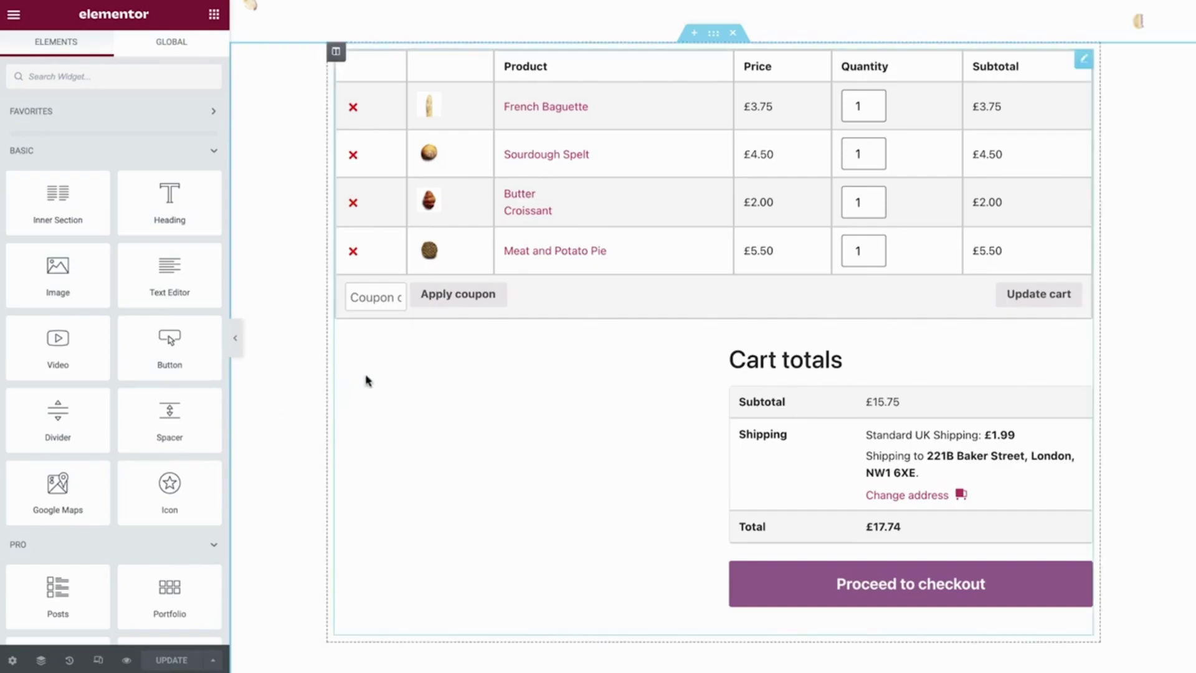
right_click(400, 365)
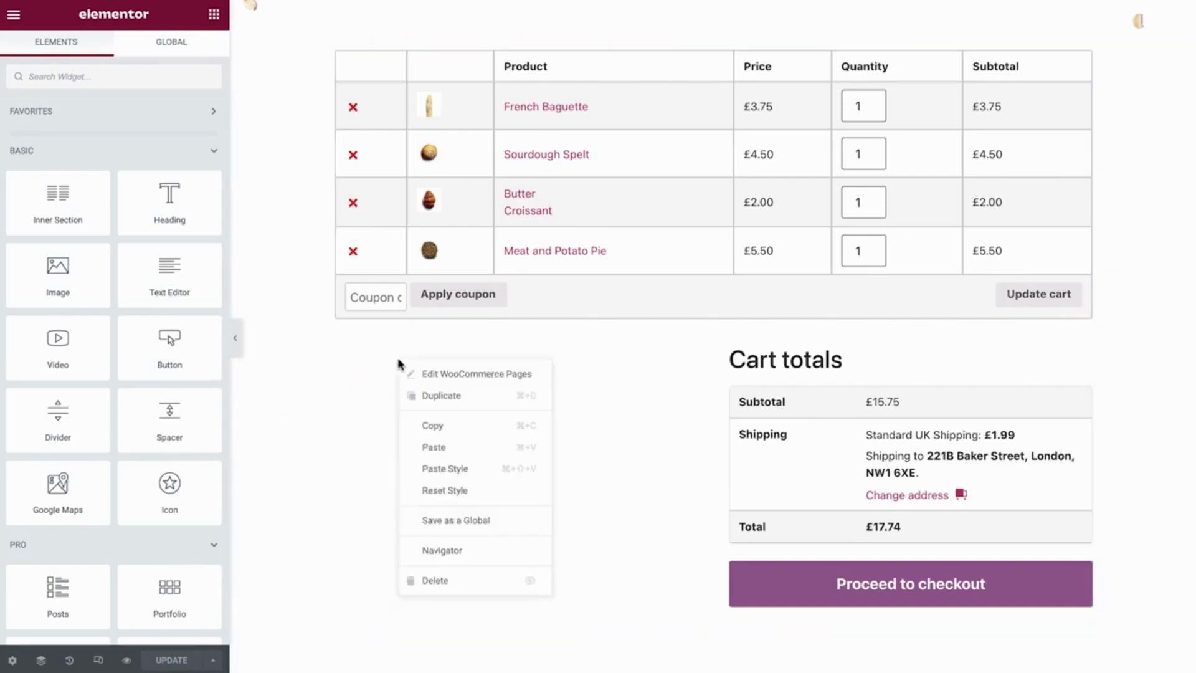
left_click(453, 580)
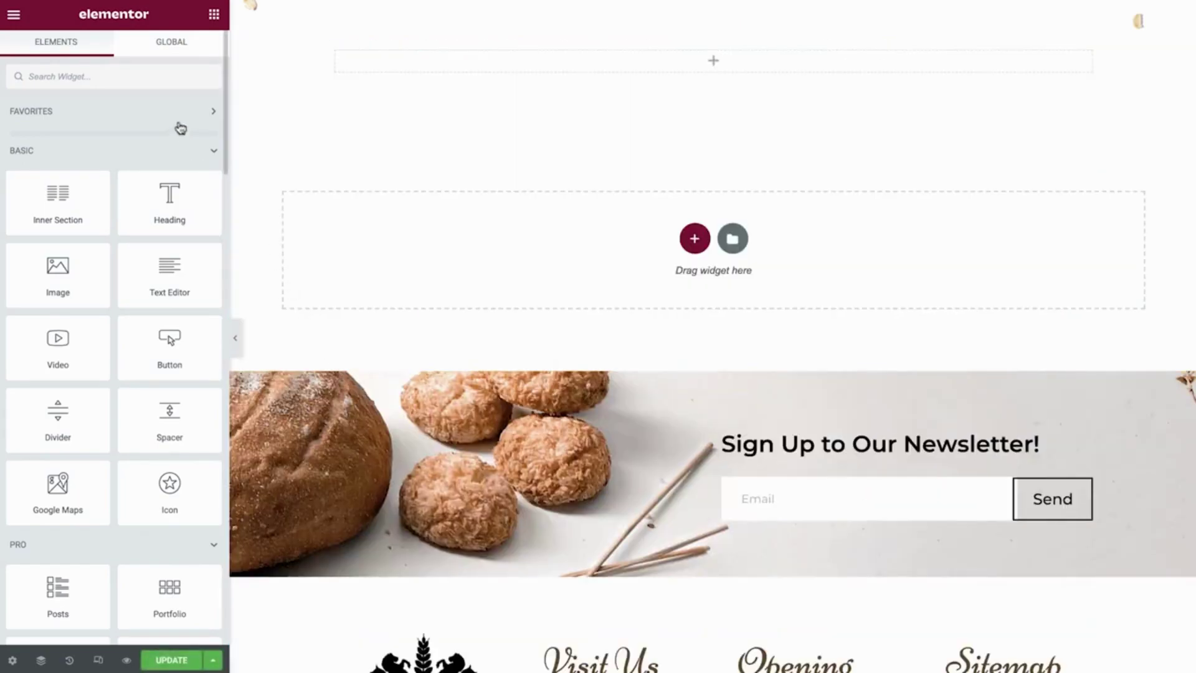
Find the Cart widget and place it in the emptied section below the page heading
left_click(153, 84)
type("cart")
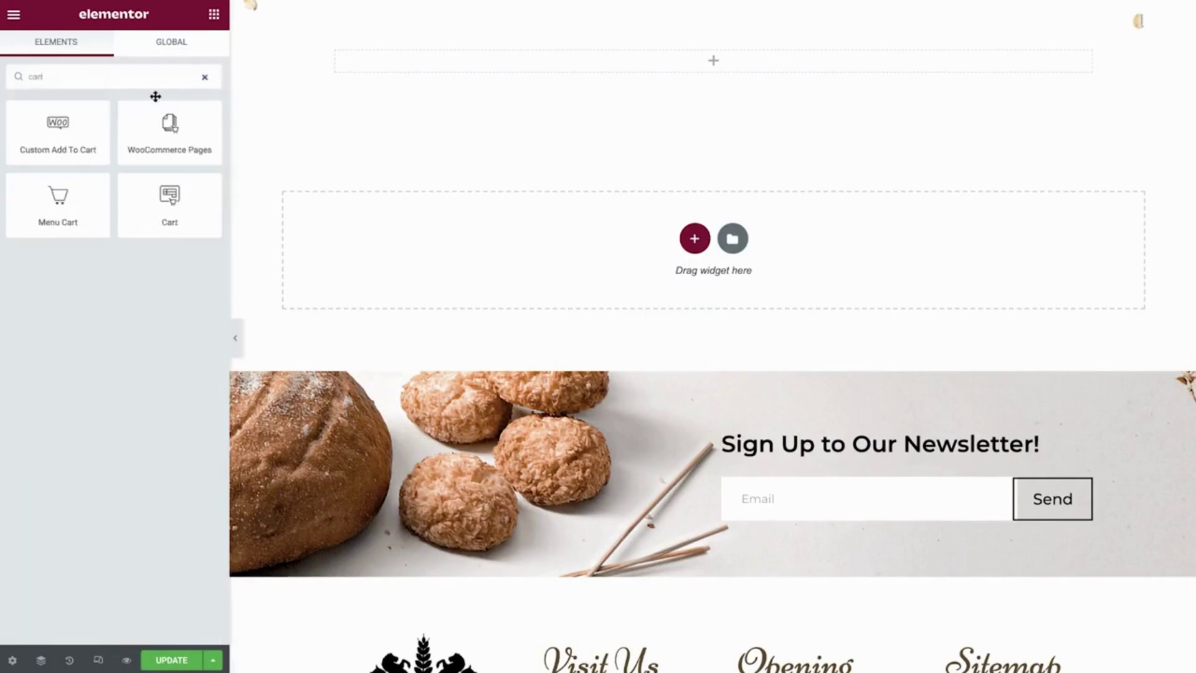
left_click_drag(168, 214, 398, 70)
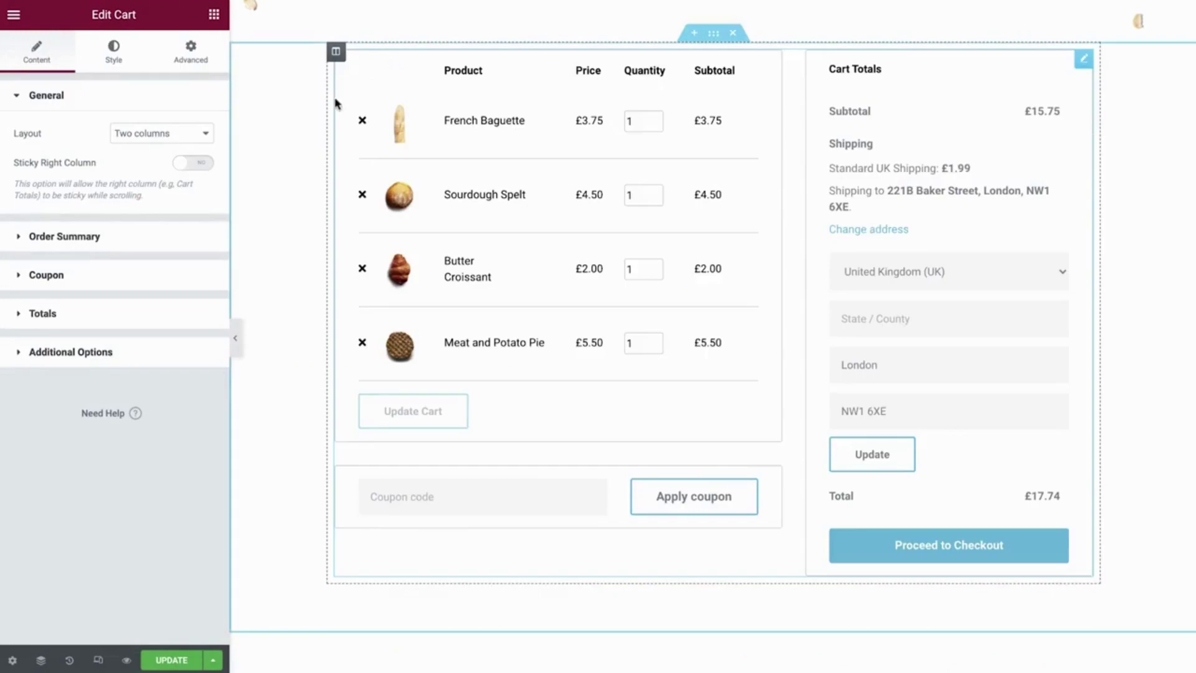
Try the One column layout for the cart and restore Two columns
left_click(207, 137)
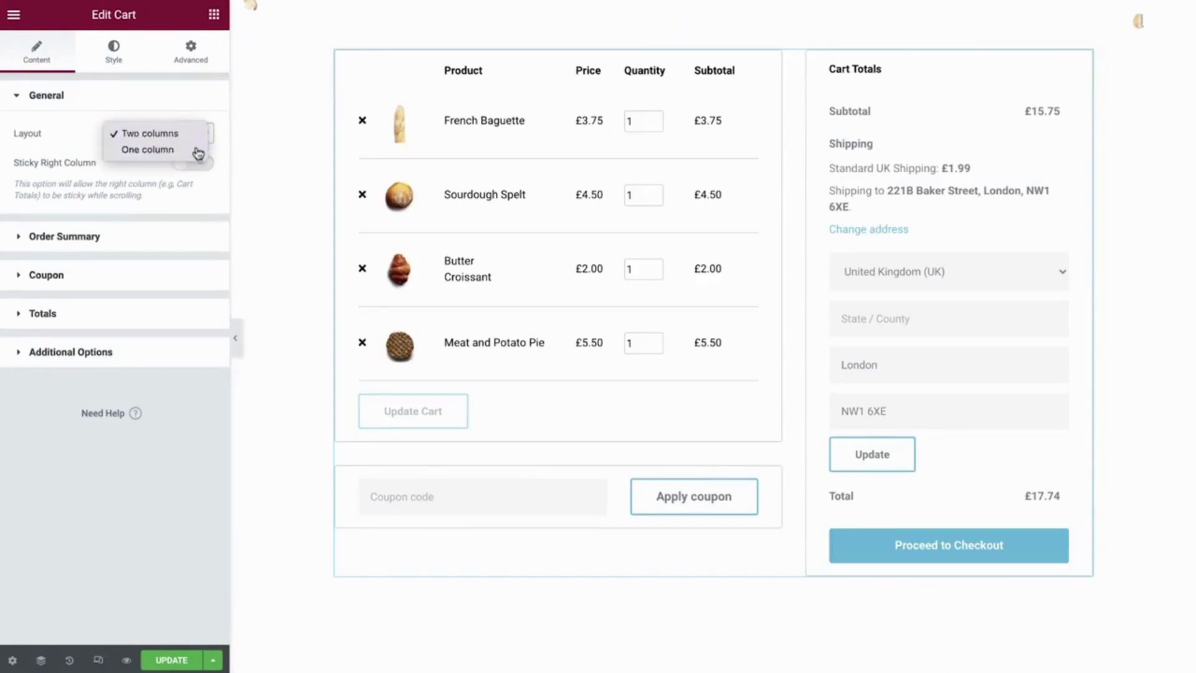
left_click(198, 149)
left_click(205, 141)
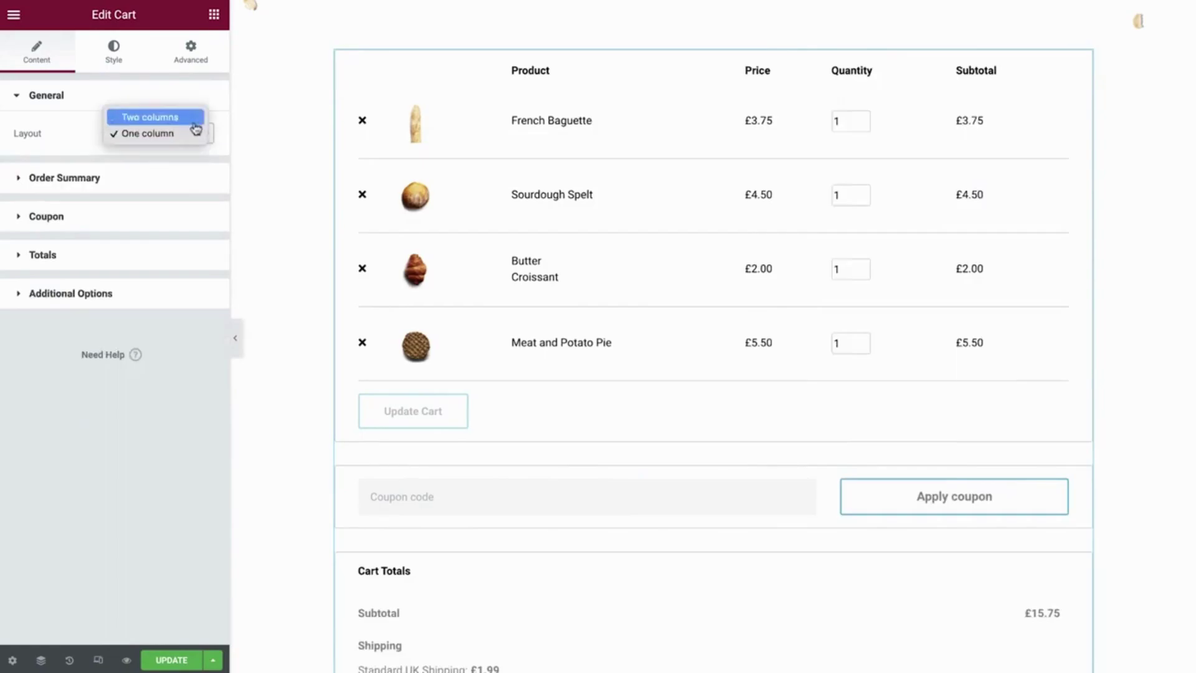
left_click(195, 117)
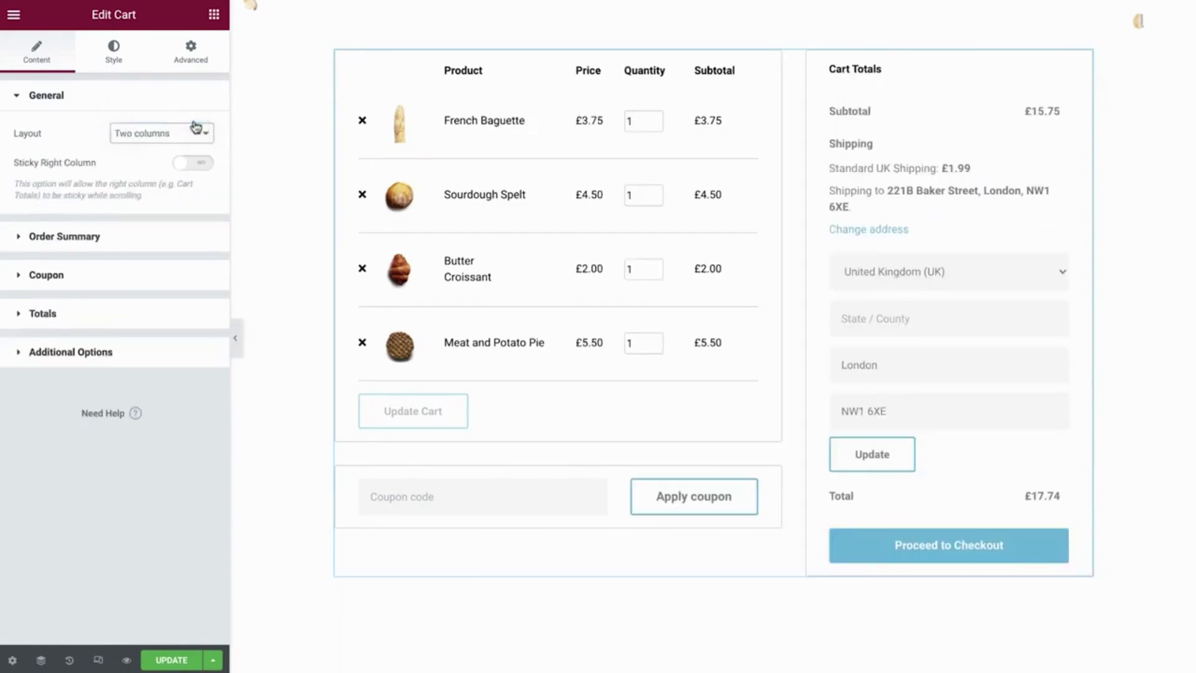
left_click(151, 238)
left_click(177, 197)
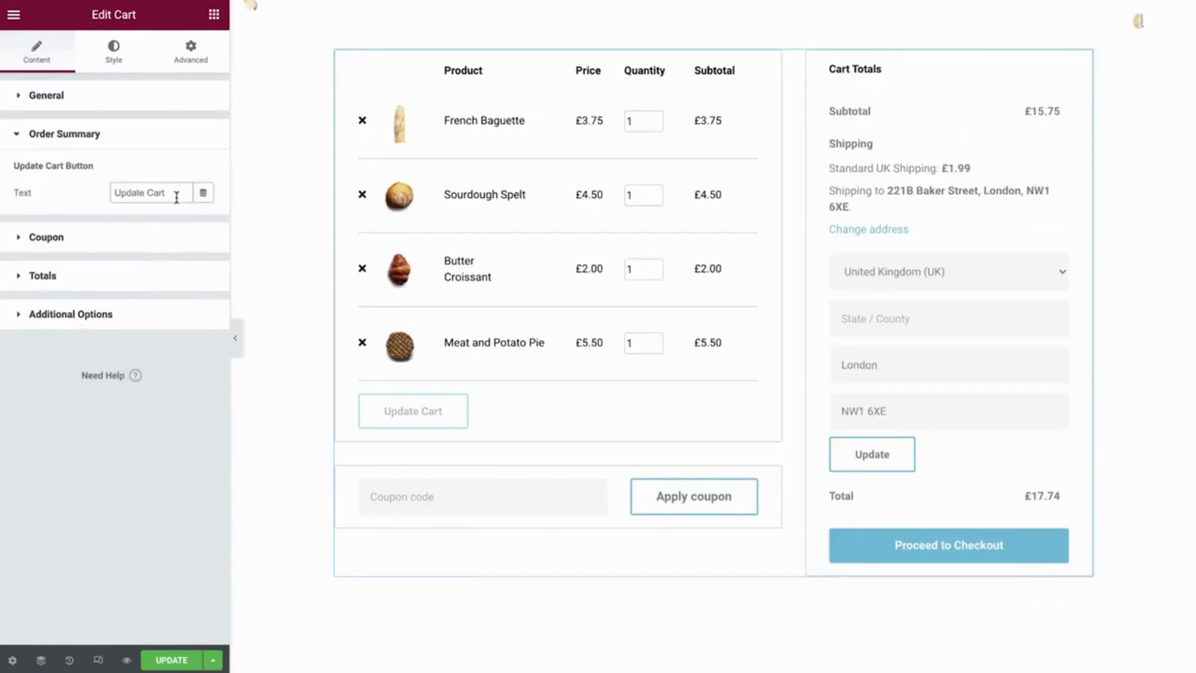
left_click(156, 236)
left_click(178, 231)
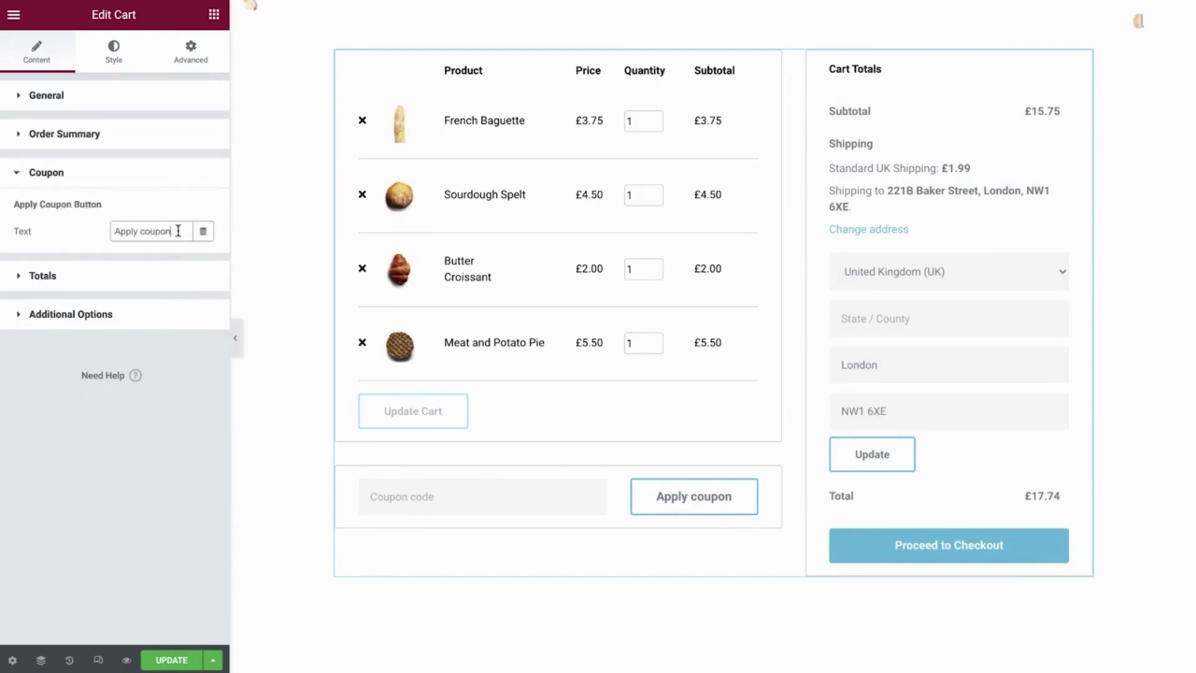
In the totals settings, set the update shipping button text to "Update information" and justify the checkout button
left_click(157, 276)
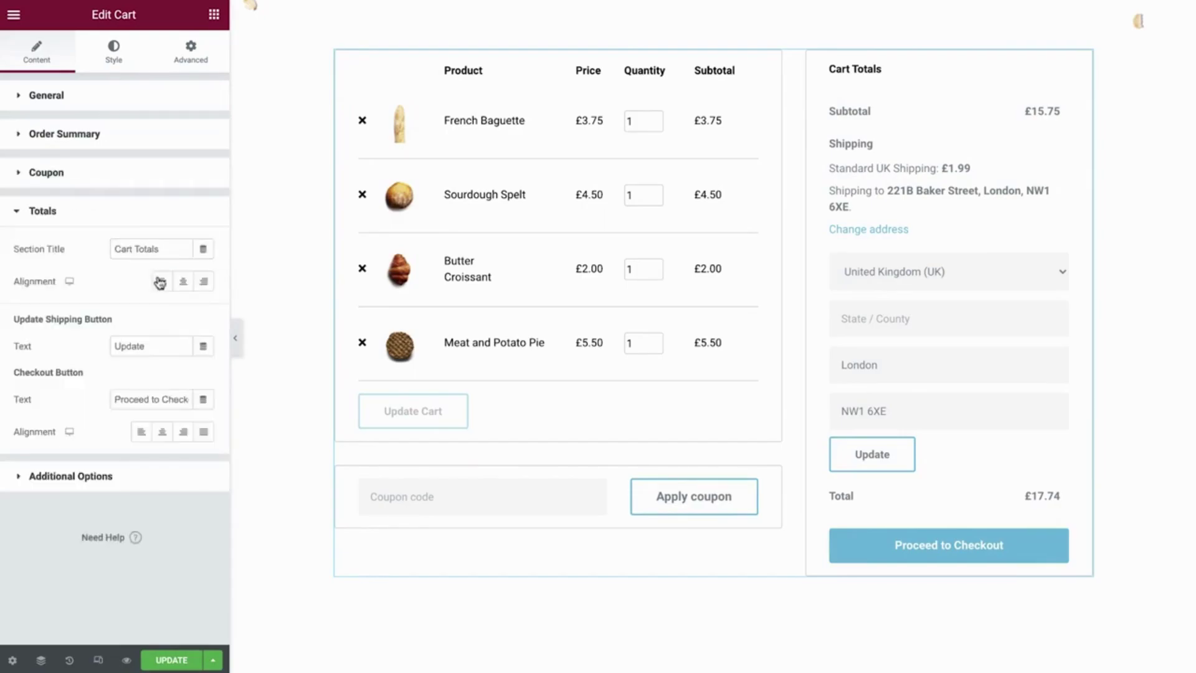
left_click(161, 344)
type("information")
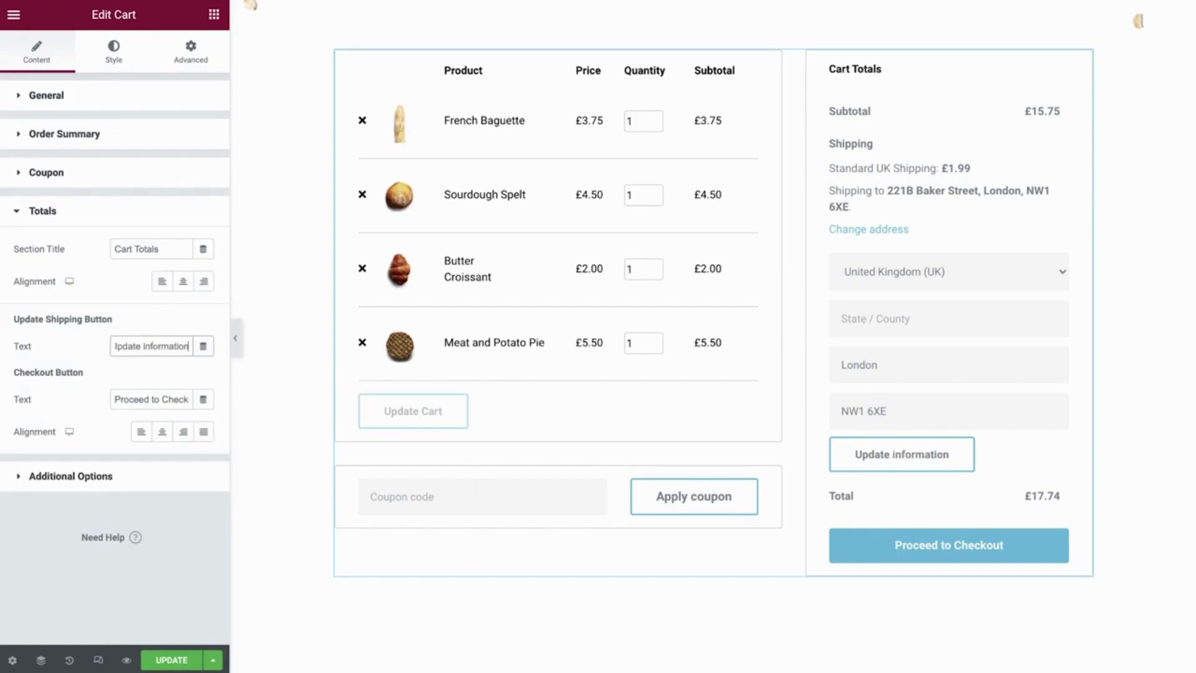
left_click(204, 432)
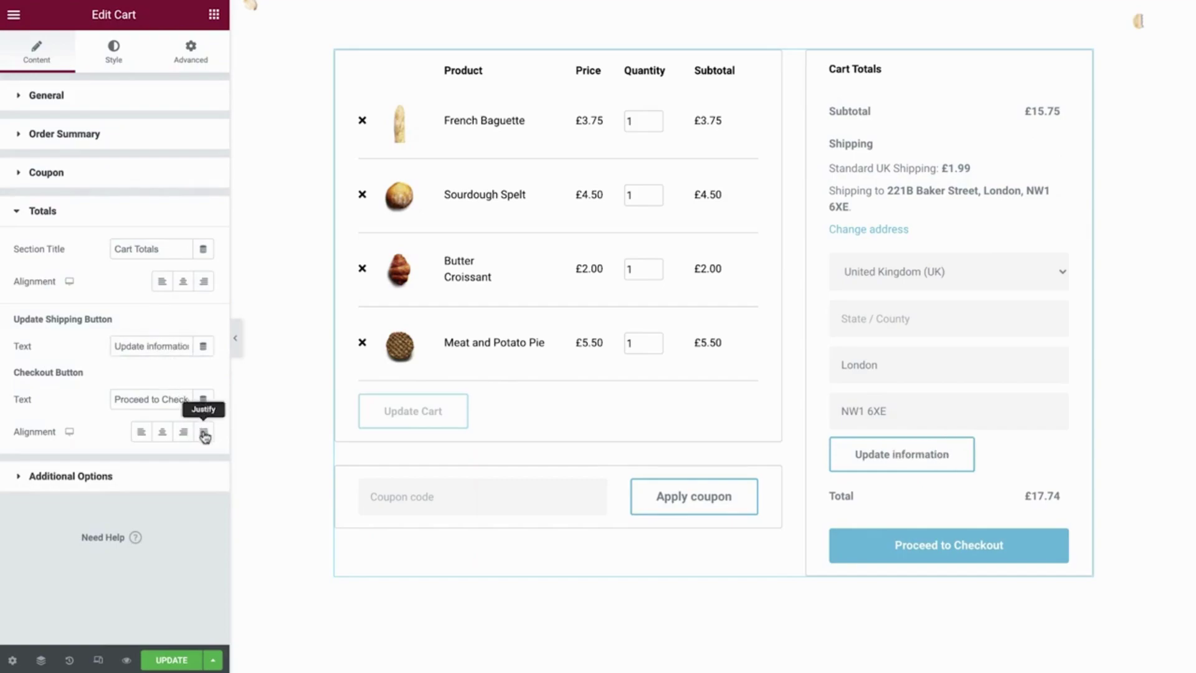
Enable automatic cart updating in the Cart widget's additional options
left_click(158, 483)
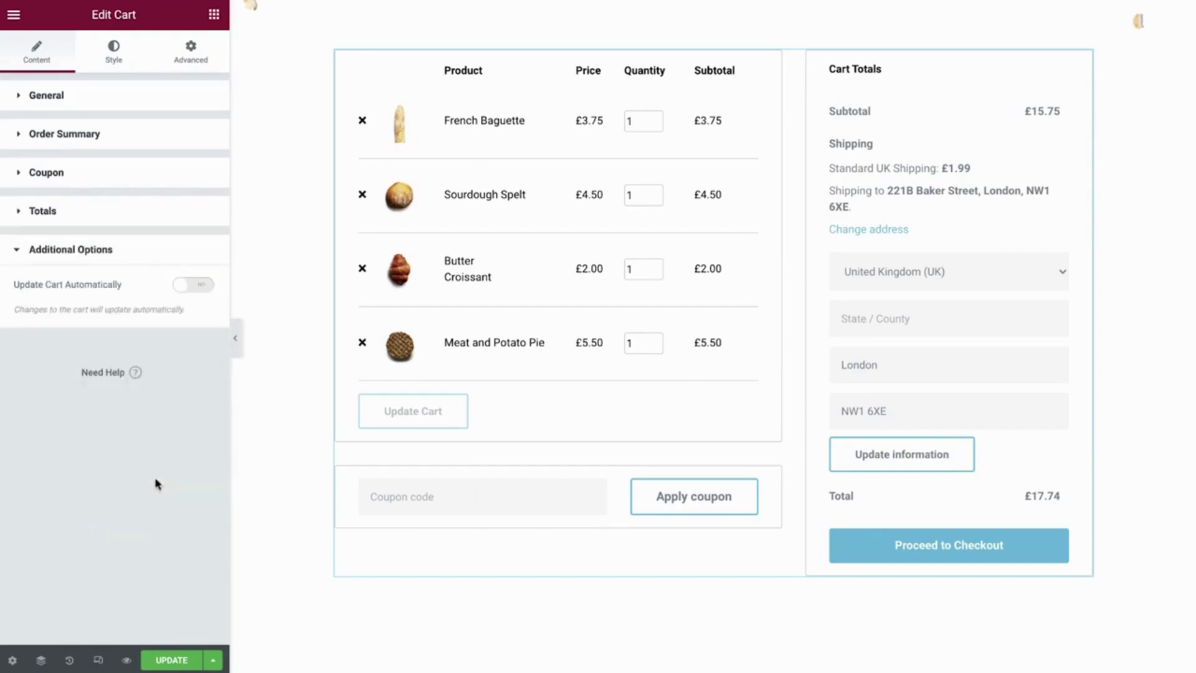
left_click(200, 288)
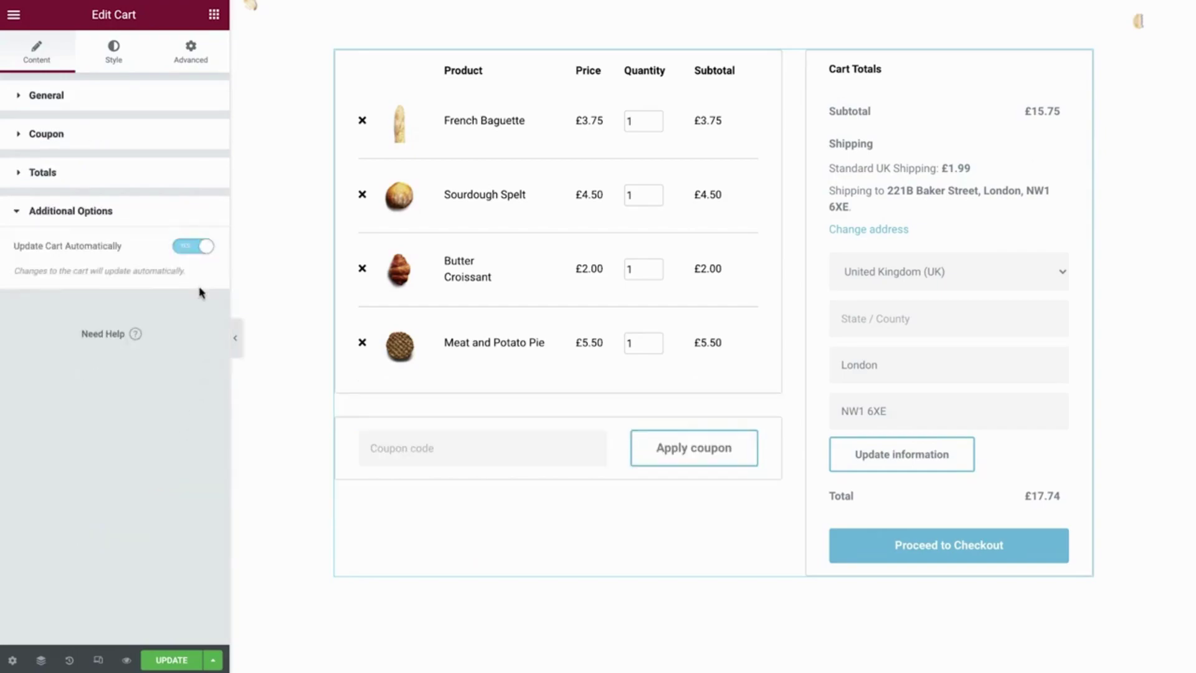
Remove the outlines around the cart sections by setting their border type to None
left_click(114, 57)
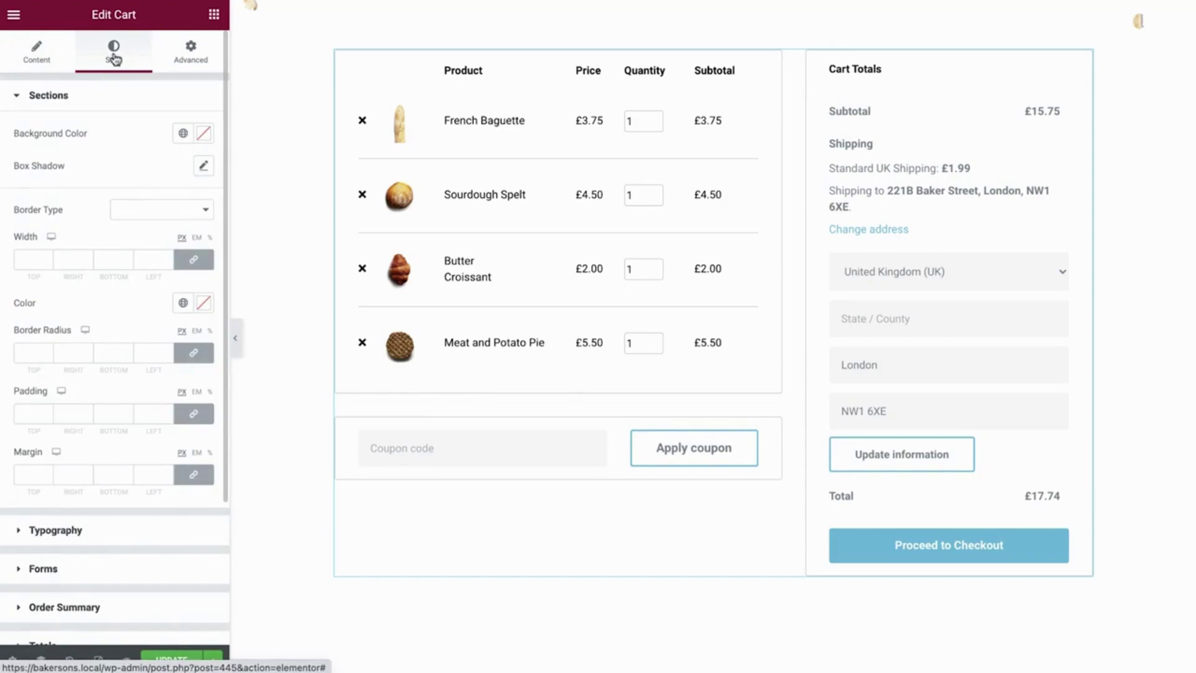
left_click(179, 211)
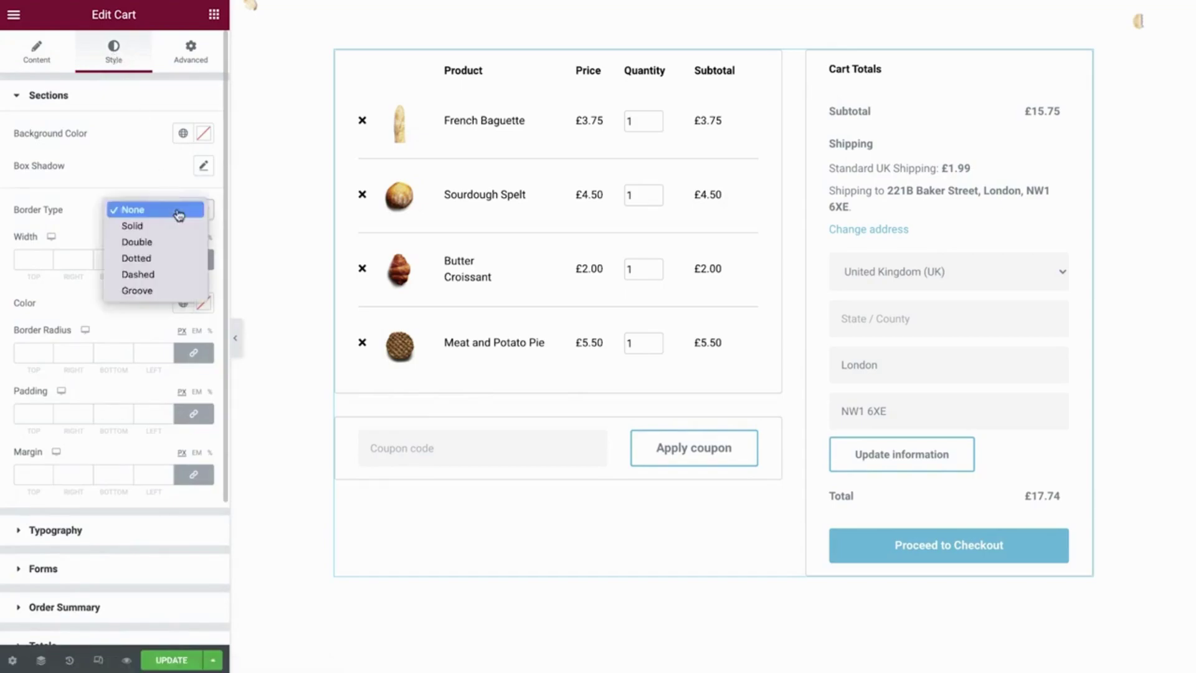
left_click(179, 212)
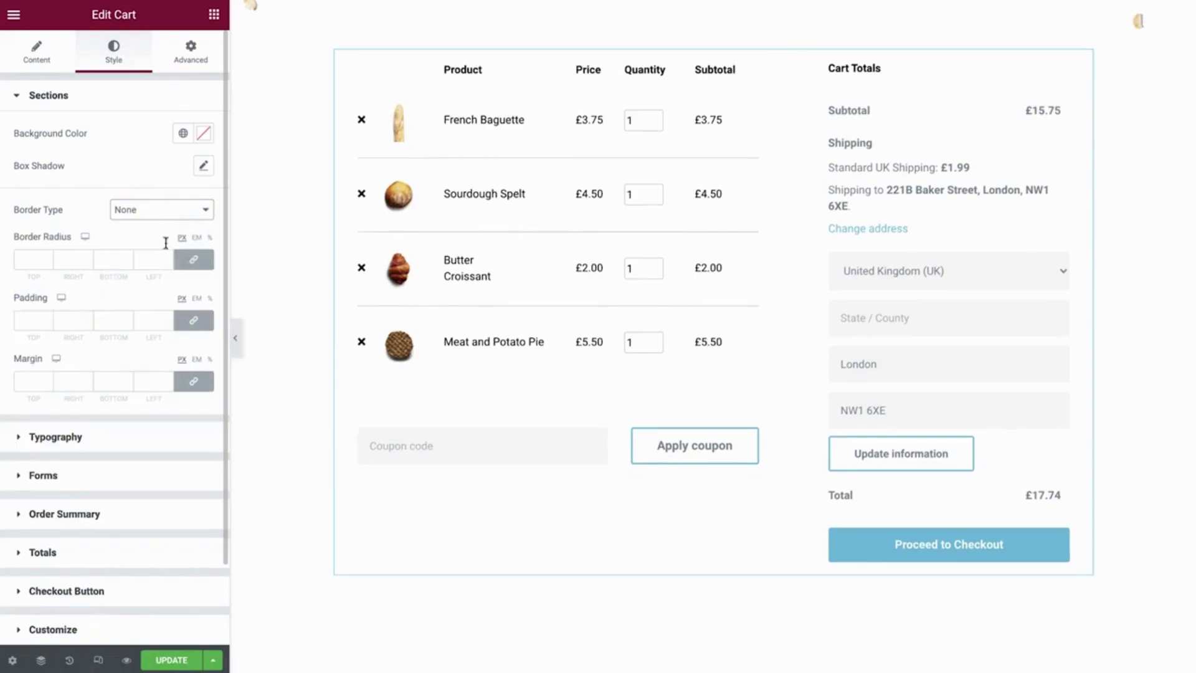
Apply the global font Button S Text to the cart's section titles
left_click(110, 437)
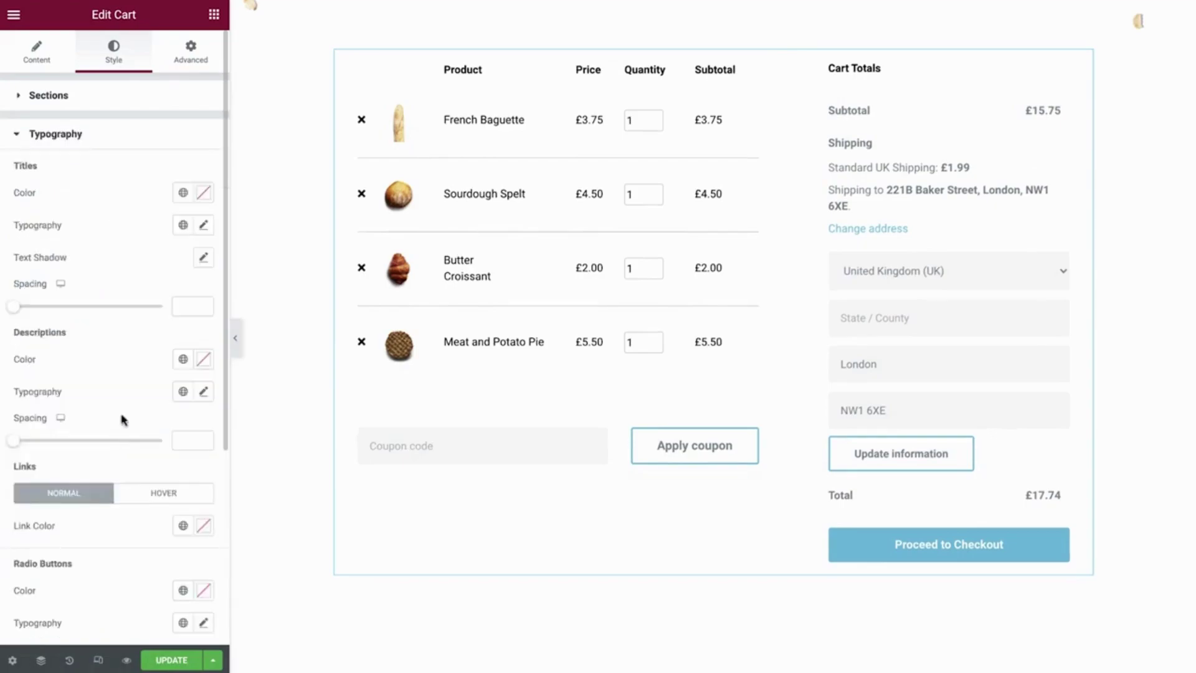
left_click(183, 225)
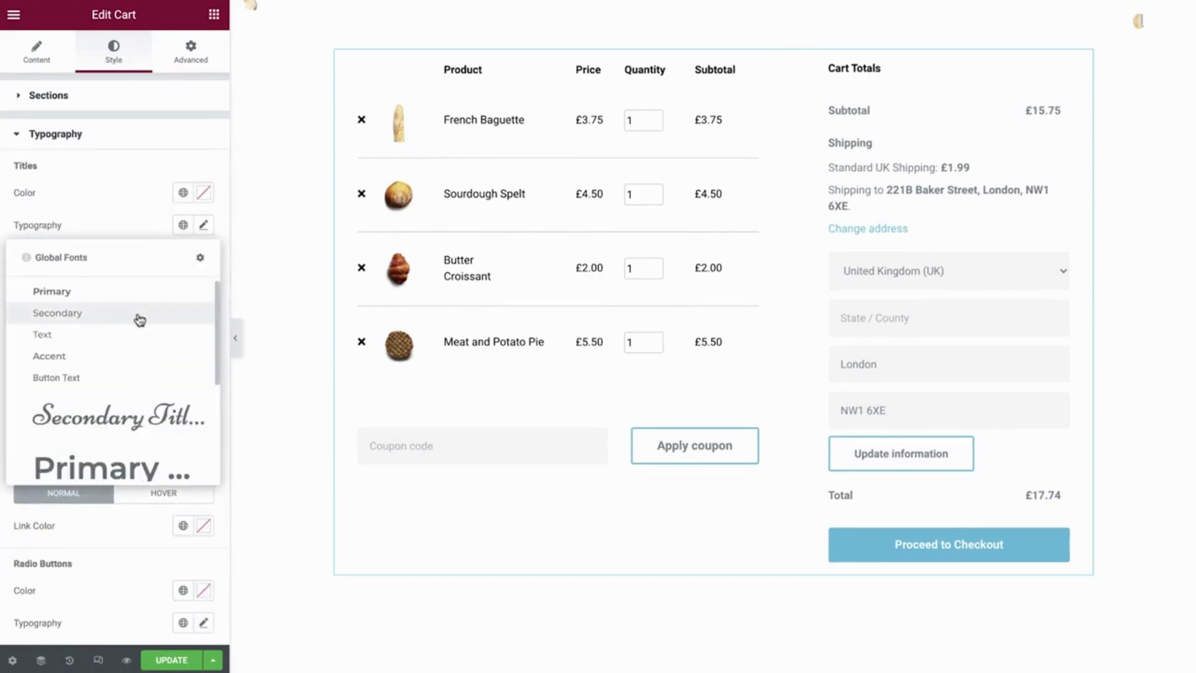
scroll(138, 321, "down", 2)
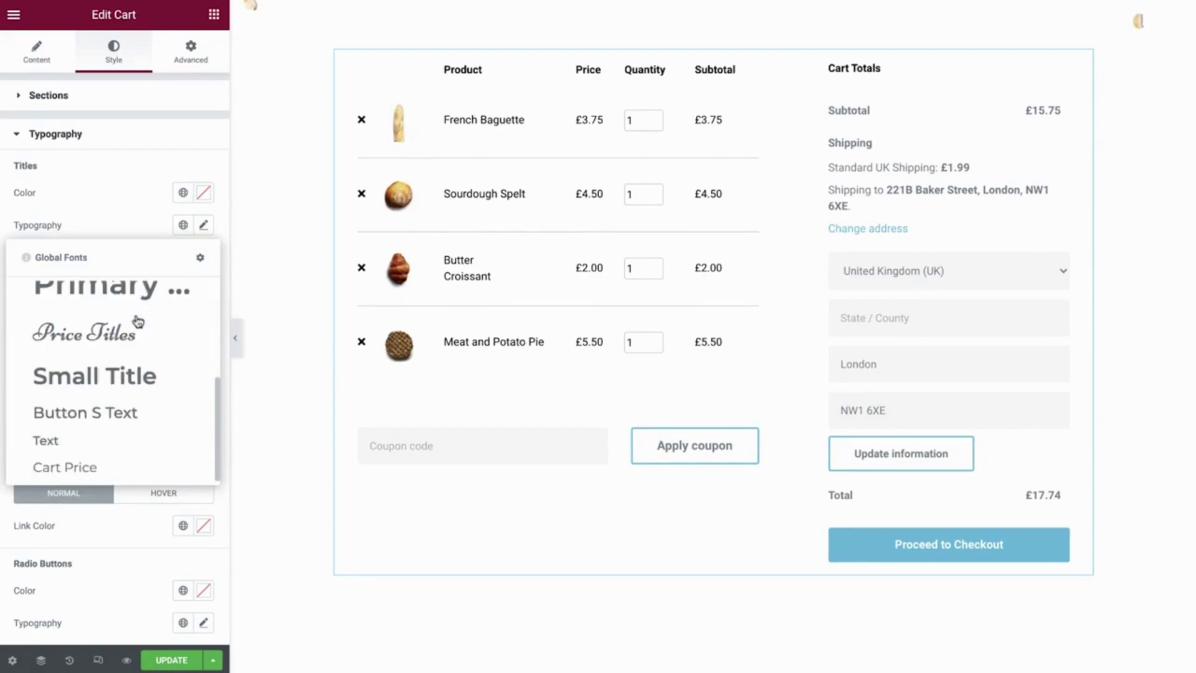
left_click(110, 412)
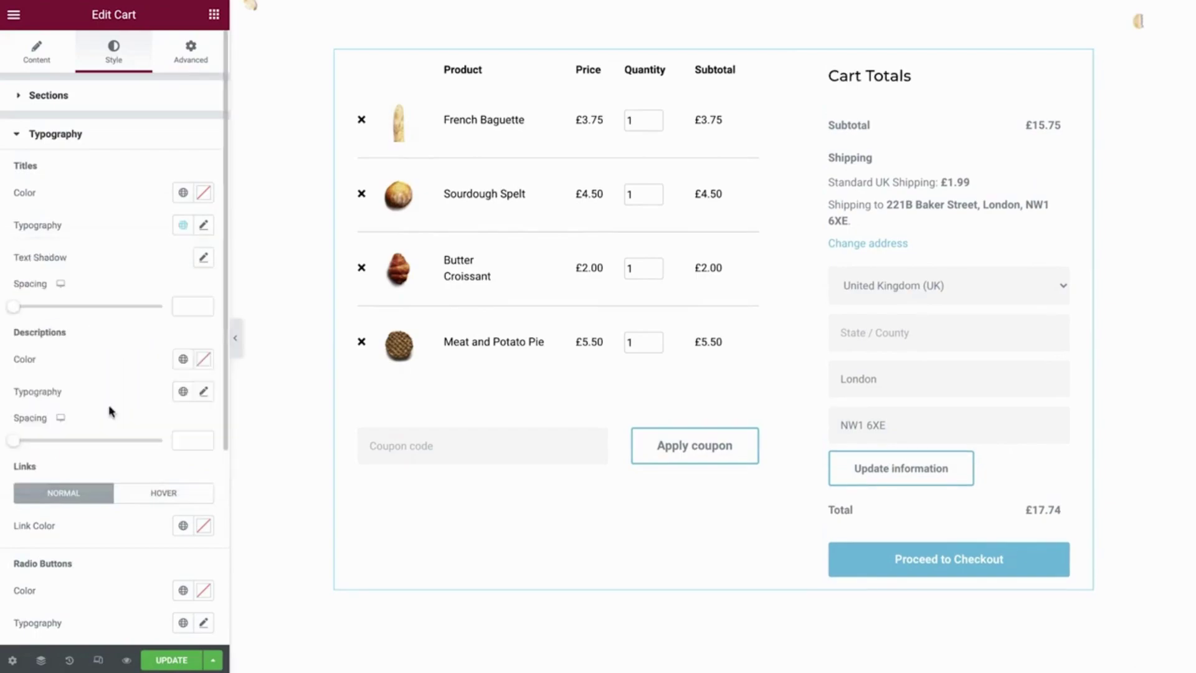
Set the cart's link color to global Primary in the normal state and global Secondary in the hover state
left_click(182, 527)
left_click(125, 336)
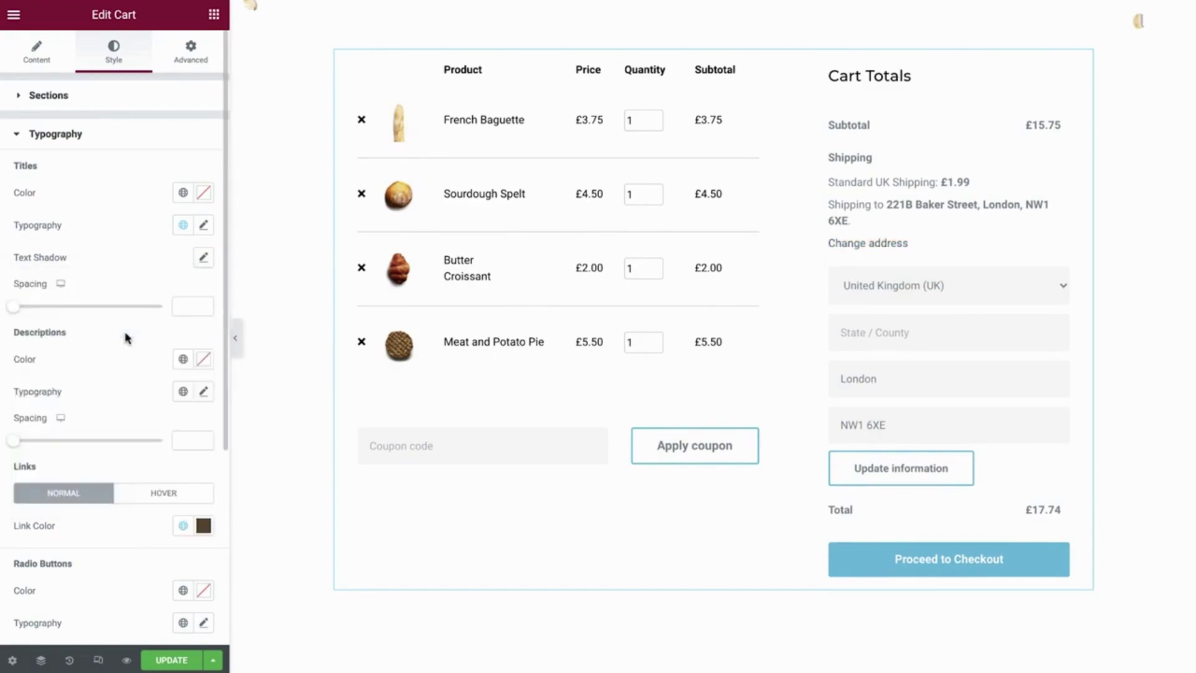
left_click(165, 493)
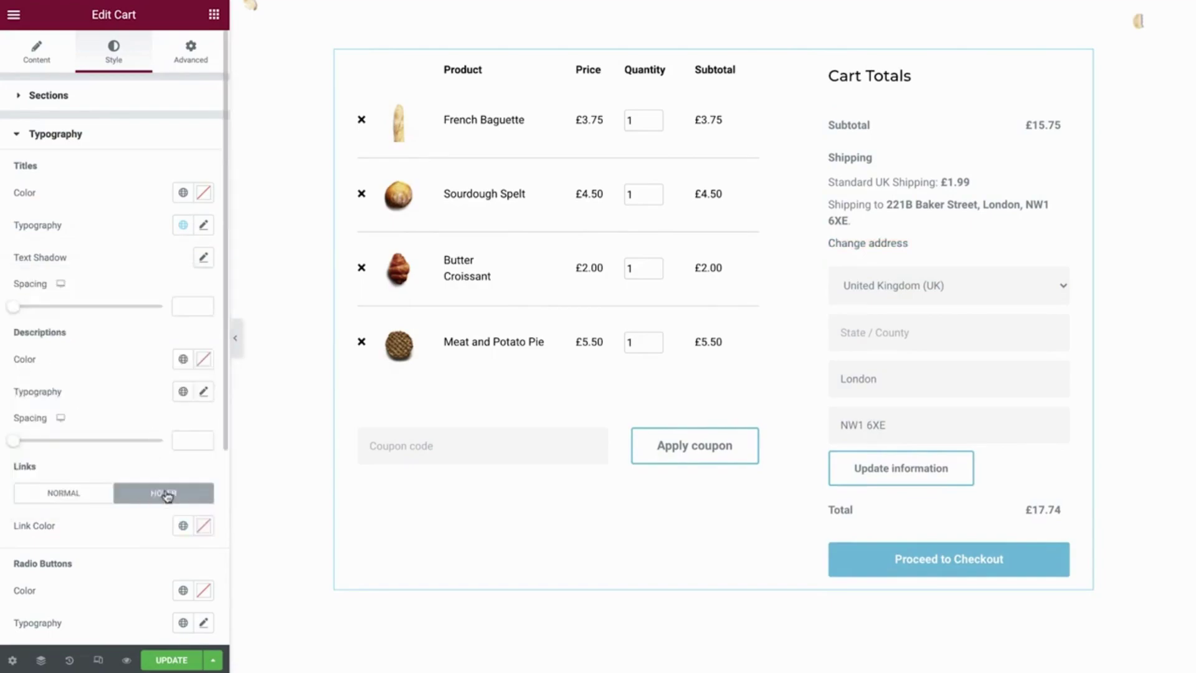
left_click(182, 525)
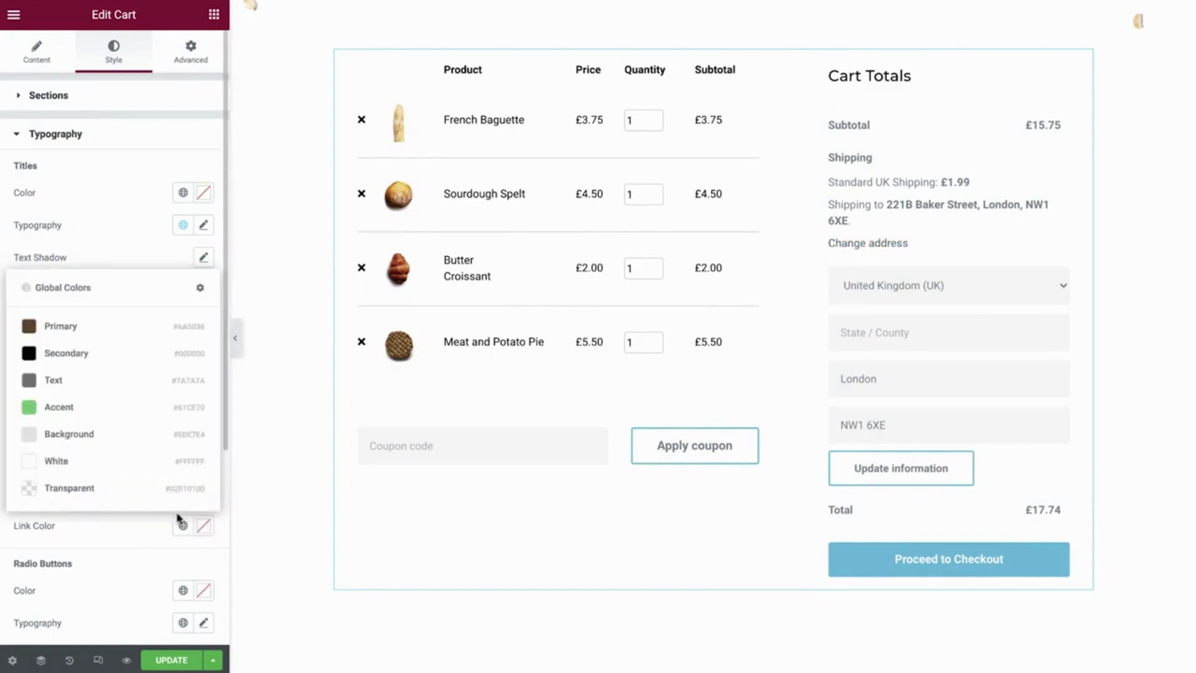
left_click(113, 356)
Apply a global font to the typography of the cart's radio buttons
scroll(112, 361, "down", 1)
scroll(113, 362, "down", 1)
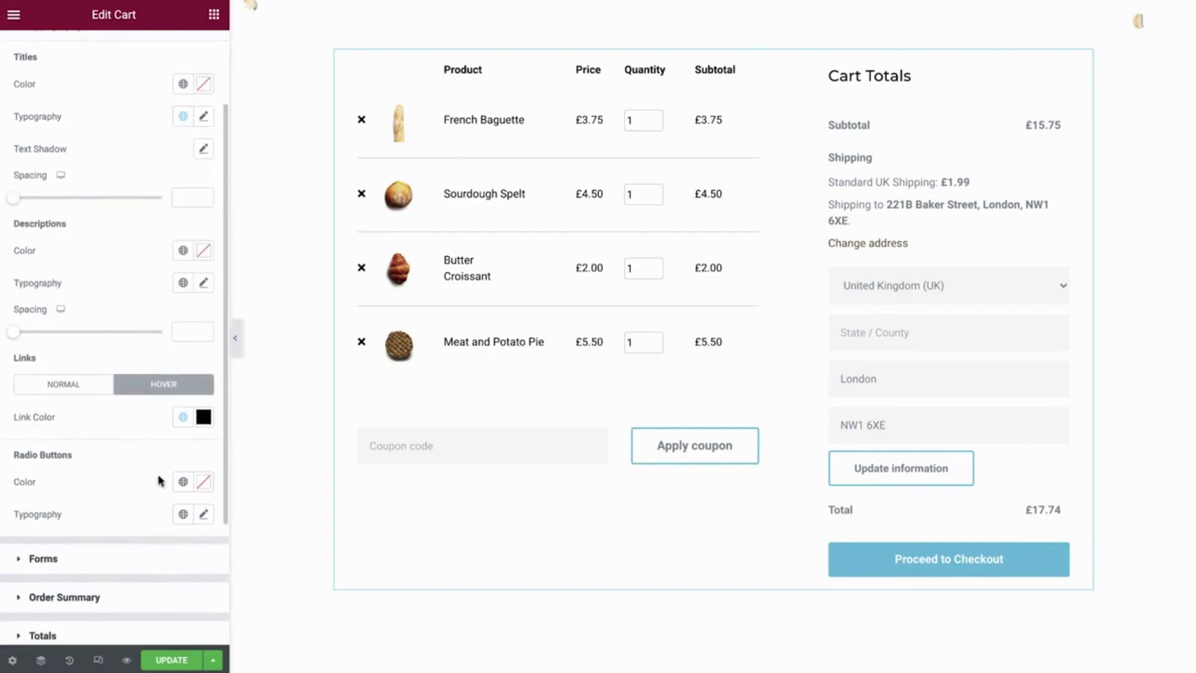
left_click(183, 514)
scroll(140, 450, "down", 2)
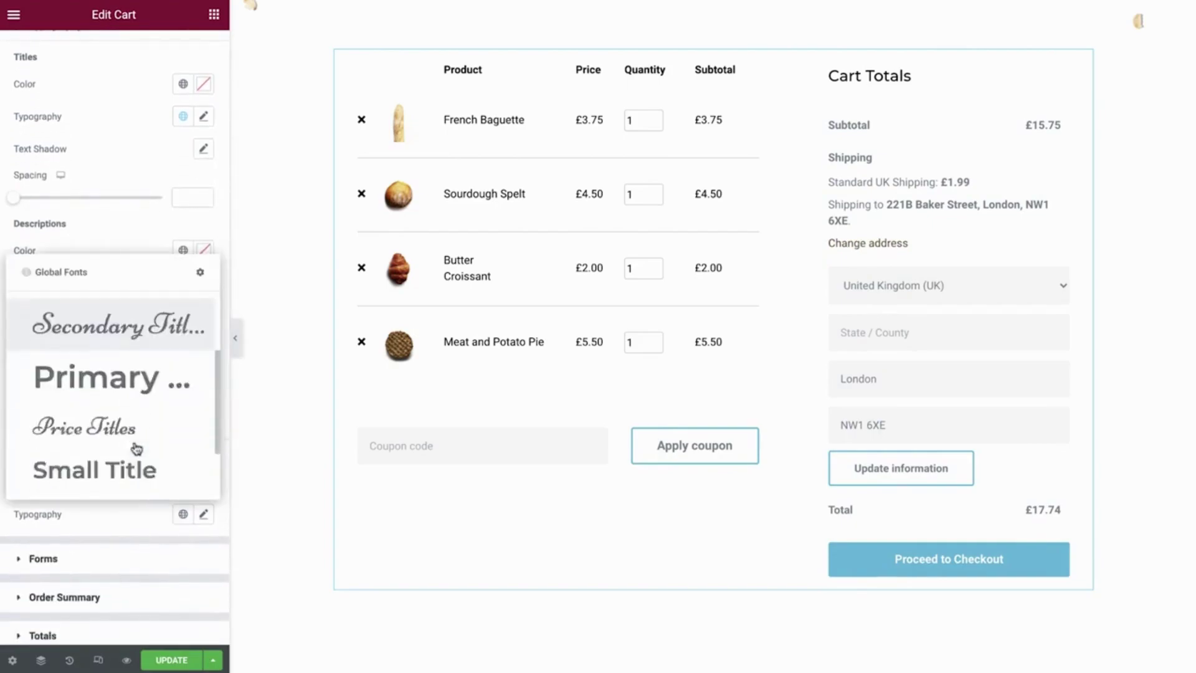
scroll(136, 449, "down", 1)
left_click(104, 458)
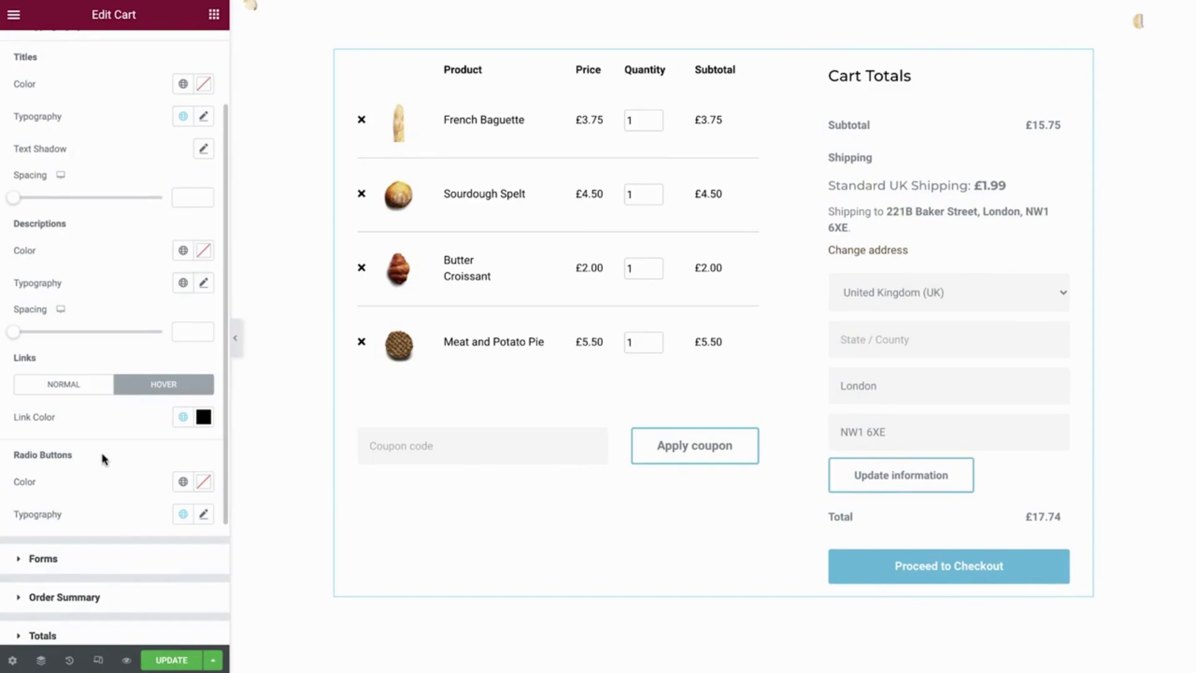
Give the cart's form fields the global Primary text color and a classic background in global Transparent
left_click(109, 558)
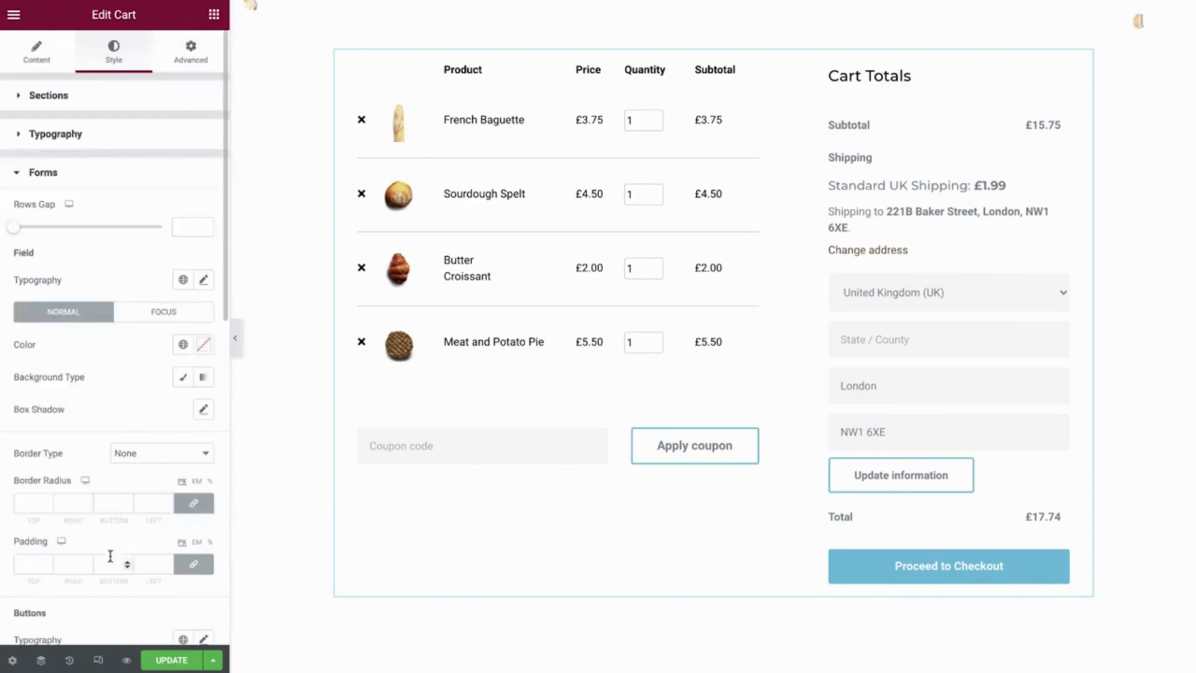
left_click(183, 344)
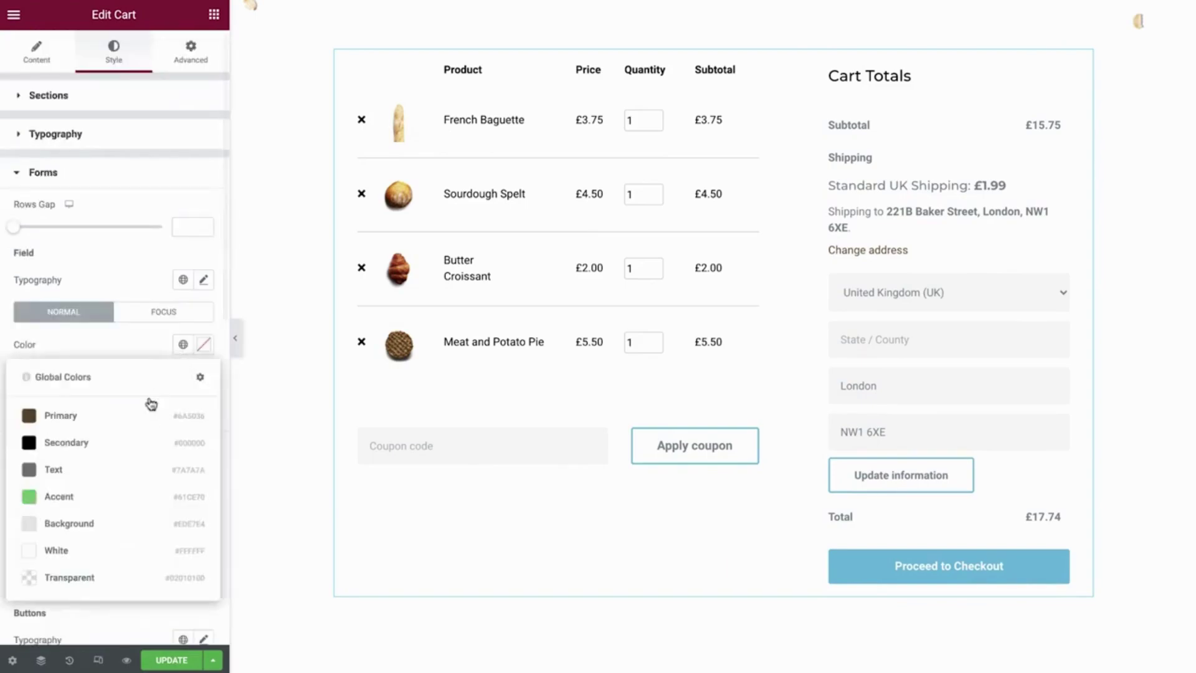
left_click(129, 418)
left_click(183, 382)
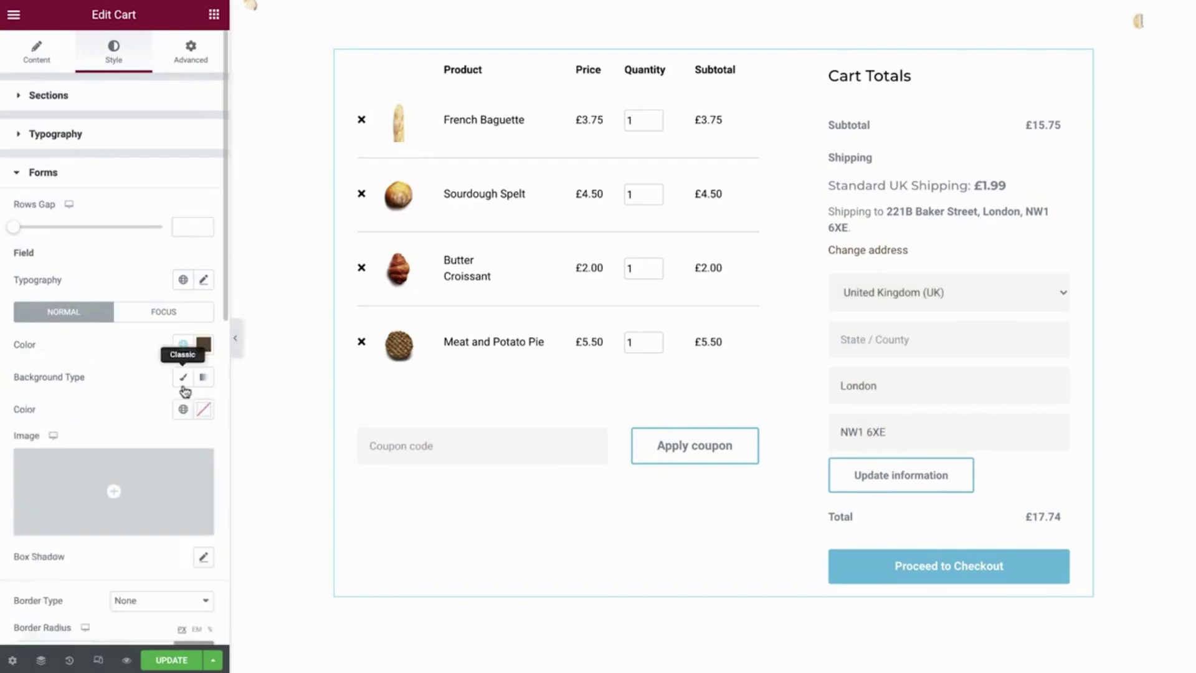
left_click(183, 410)
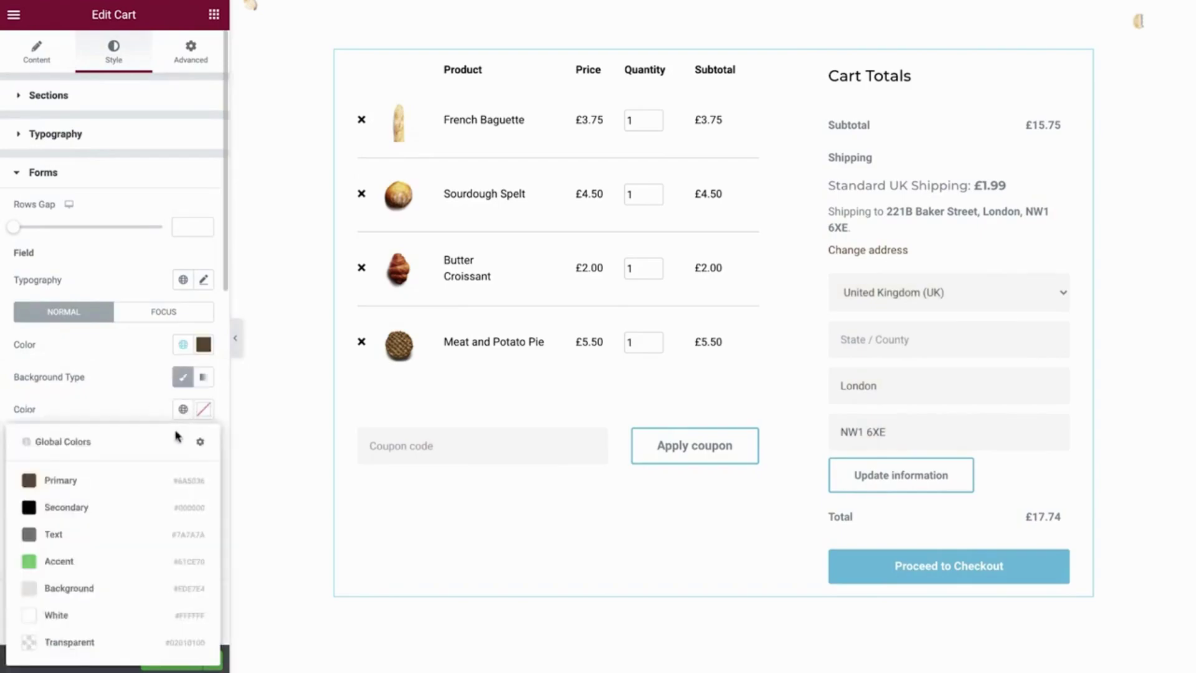
left_click(107, 637)
Give the cart's form fields a solid border with a width of 2 on all sides
scroll(113, 572, "down", 3)
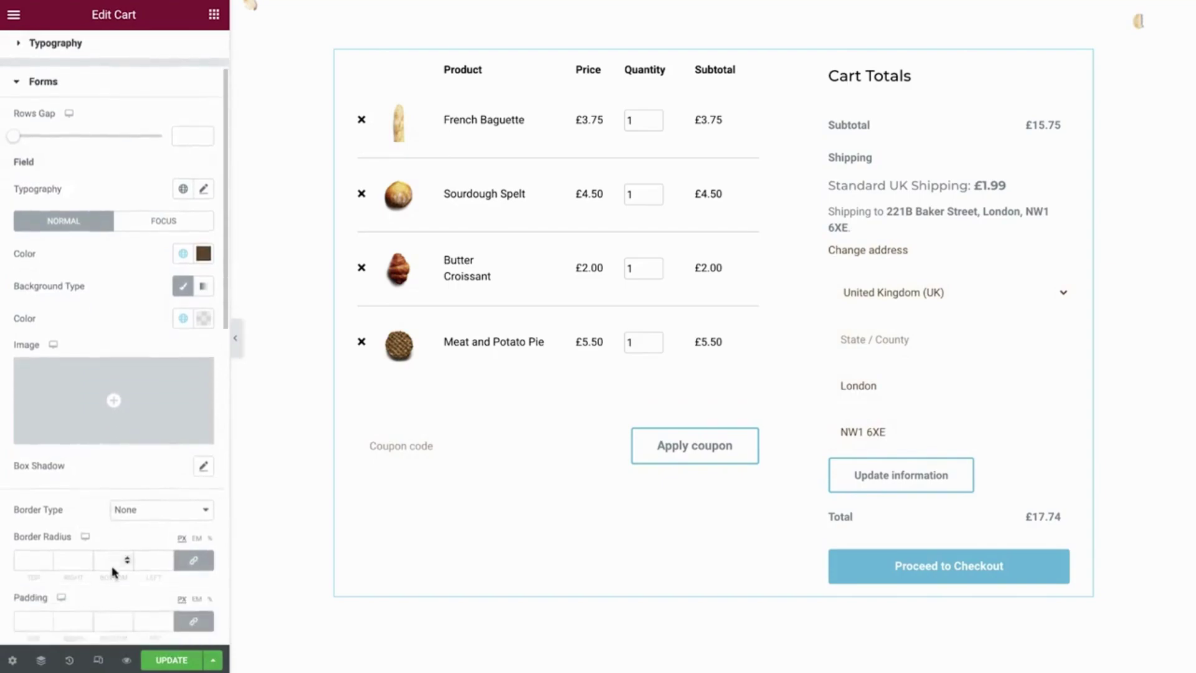
left_click(169, 431)
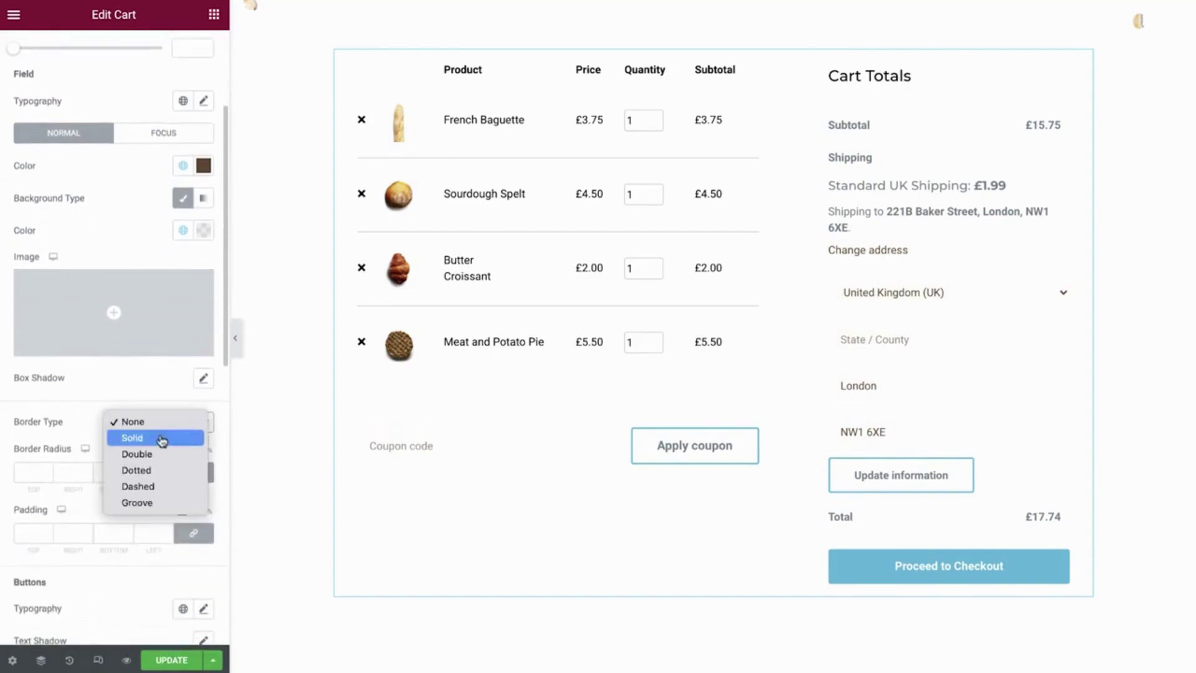
left_click(161, 438)
left_click(151, 466)
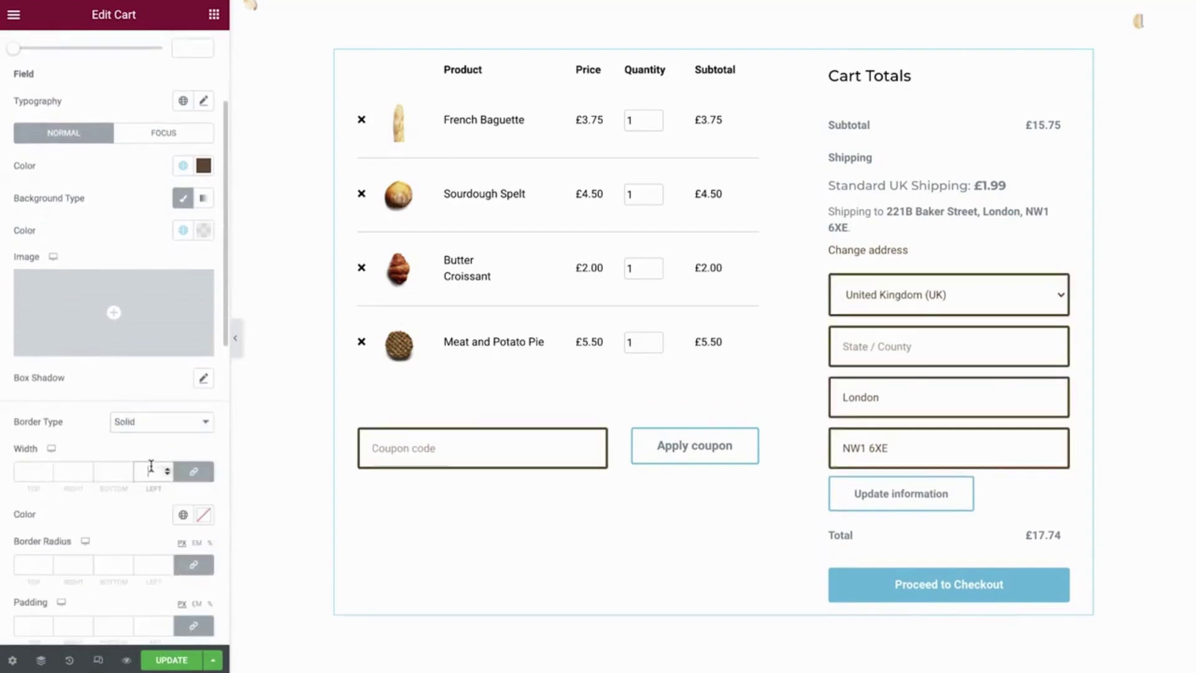
type("2")
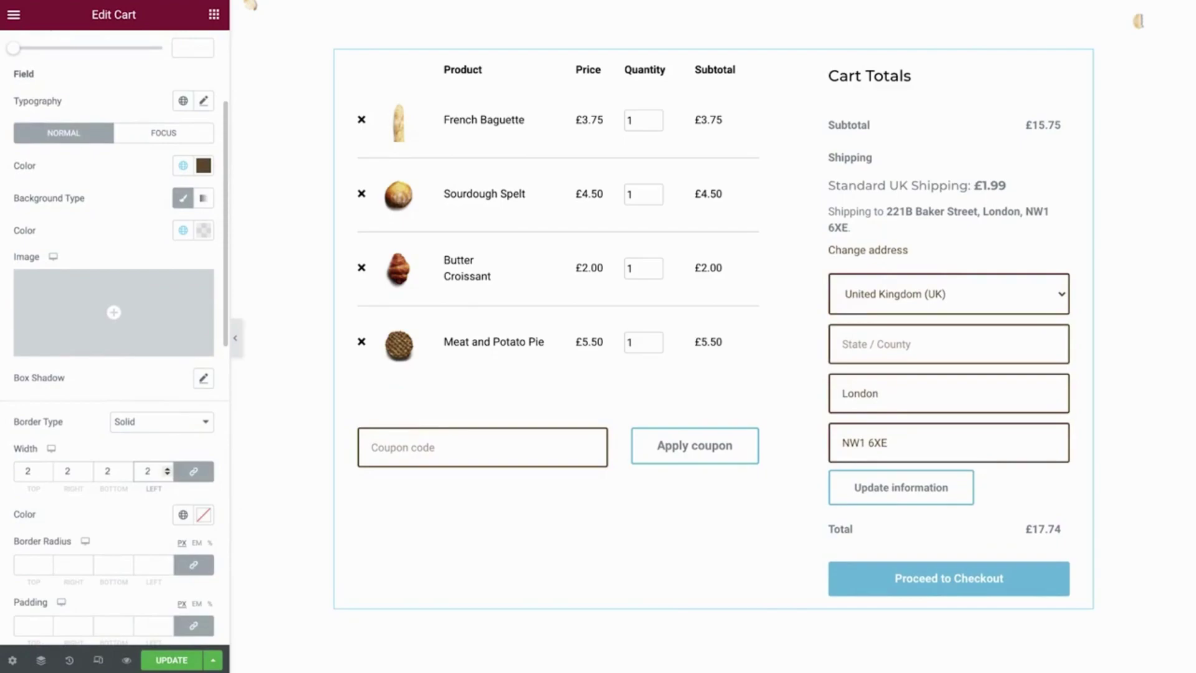
Set the form fields' border color in the focus state to global Secondary
left_click(166, 138)
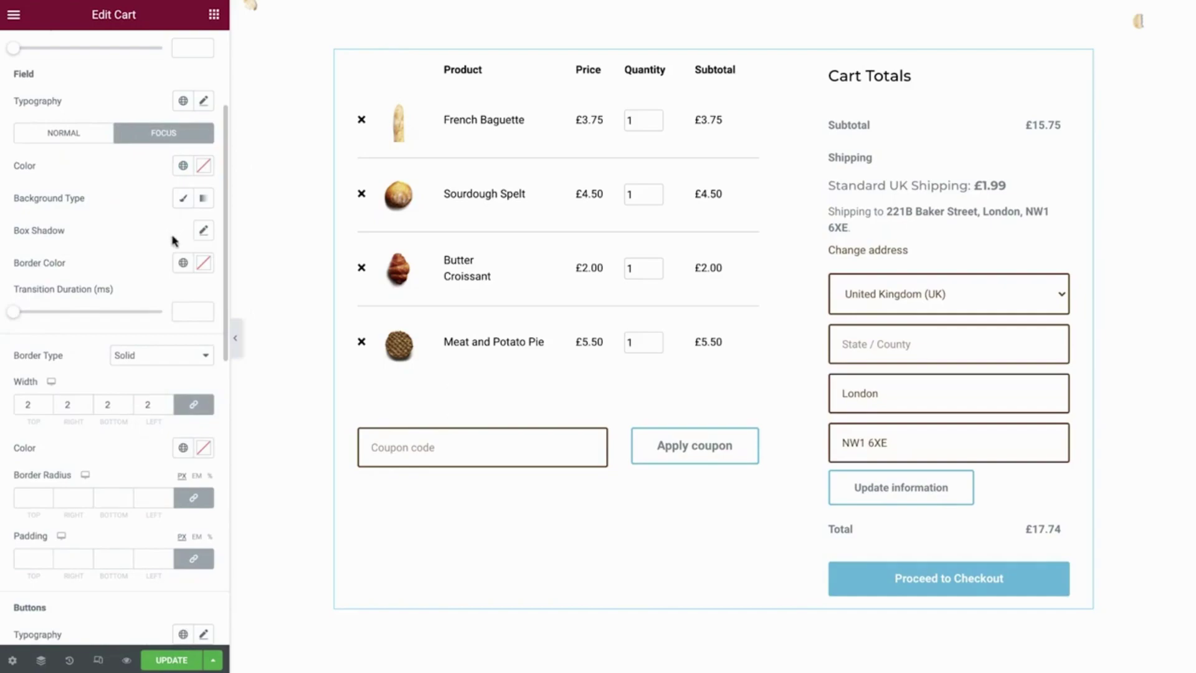
left_click(183, 262)
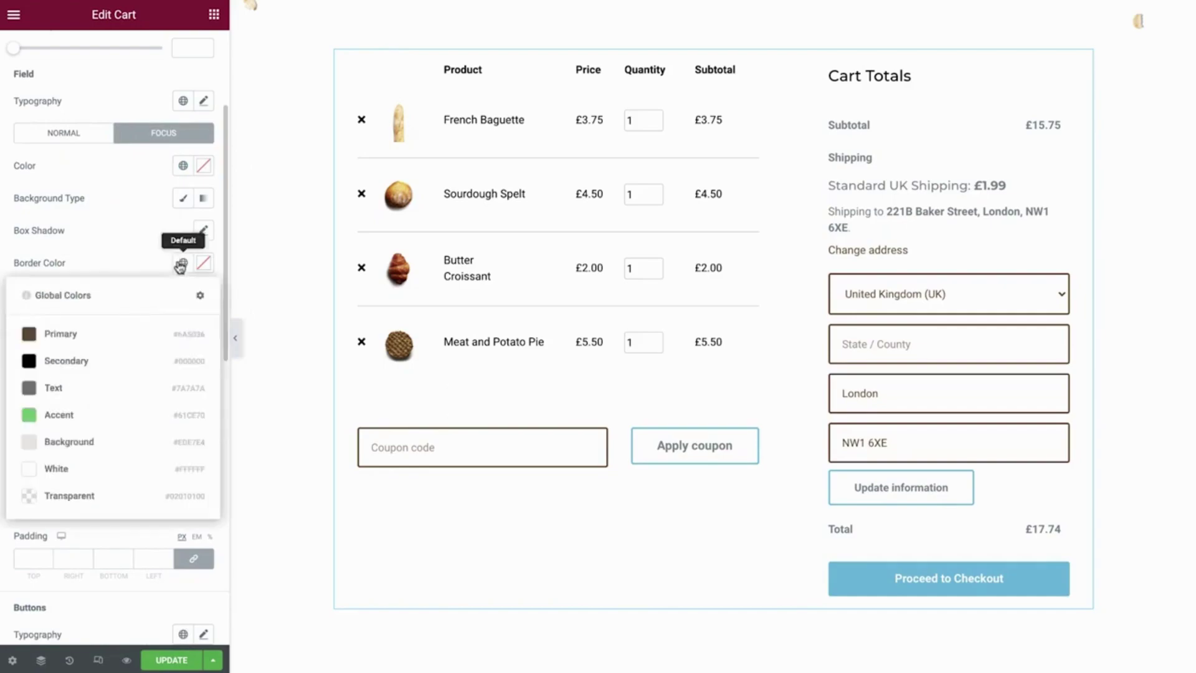
left_click(119, 364)
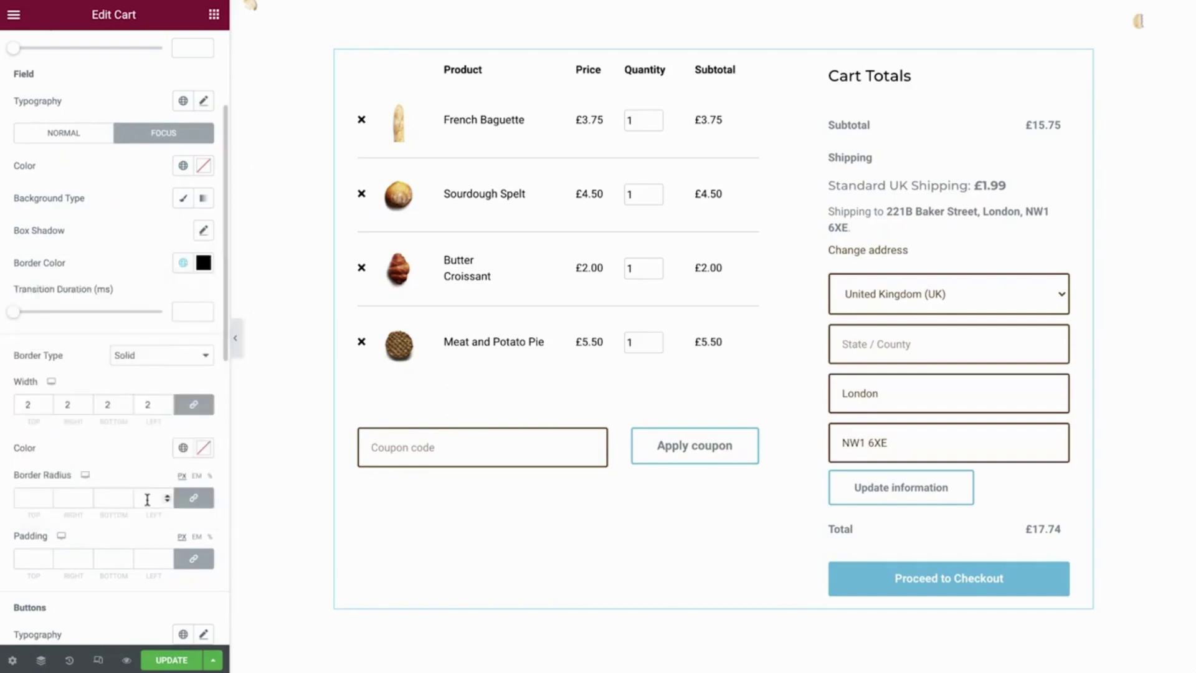
Set the form fields' border radius to 0 and their padding to 12 px on all sides
left_click(153, 558)
type("12")
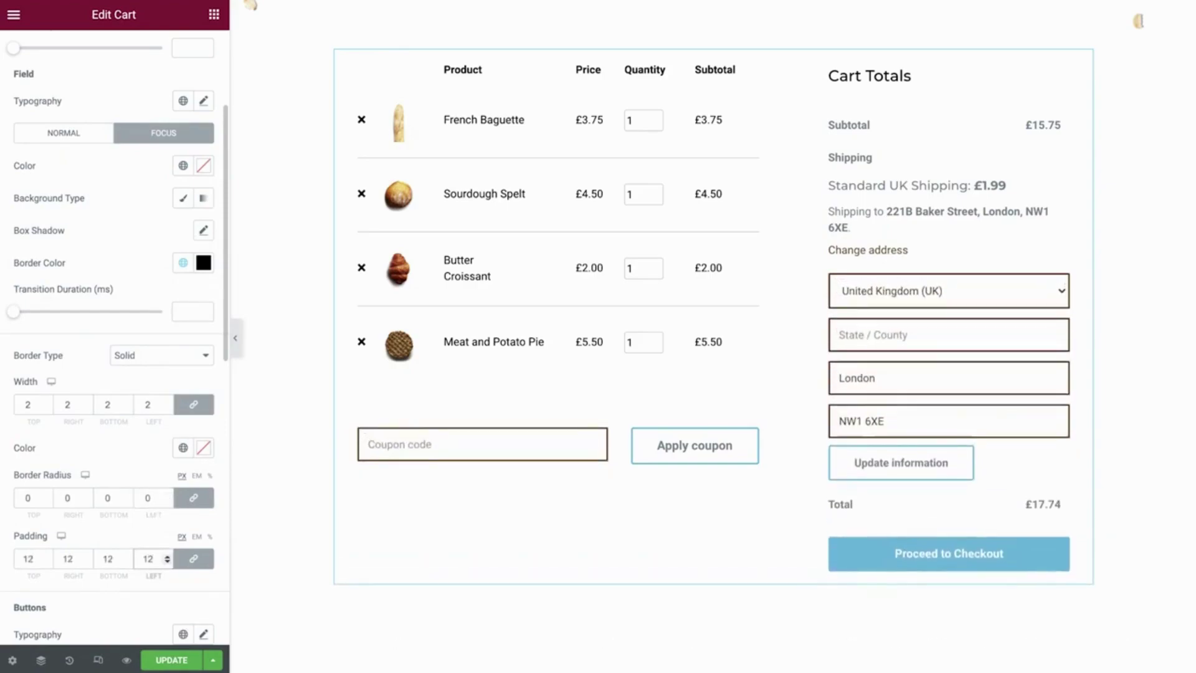
Apply the global font Cart Price and the global Primary text color to the cart's form buttons
scroll(107, 523, "down", 5)
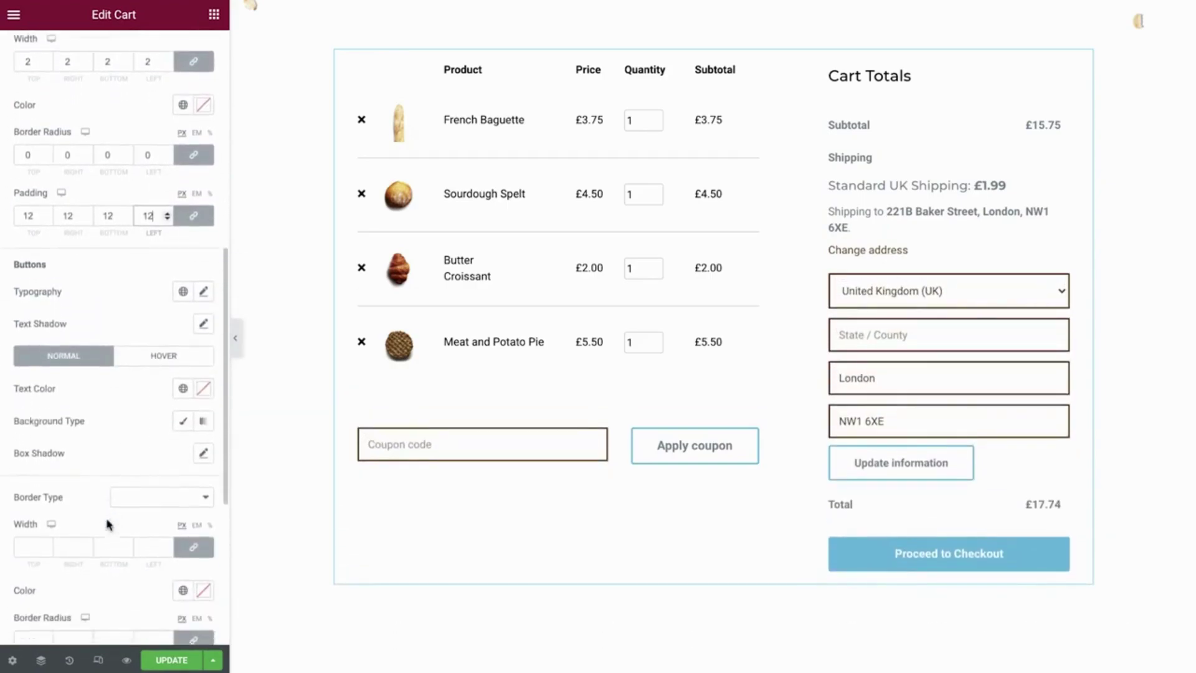
scroll(107, 524, "down", 2)
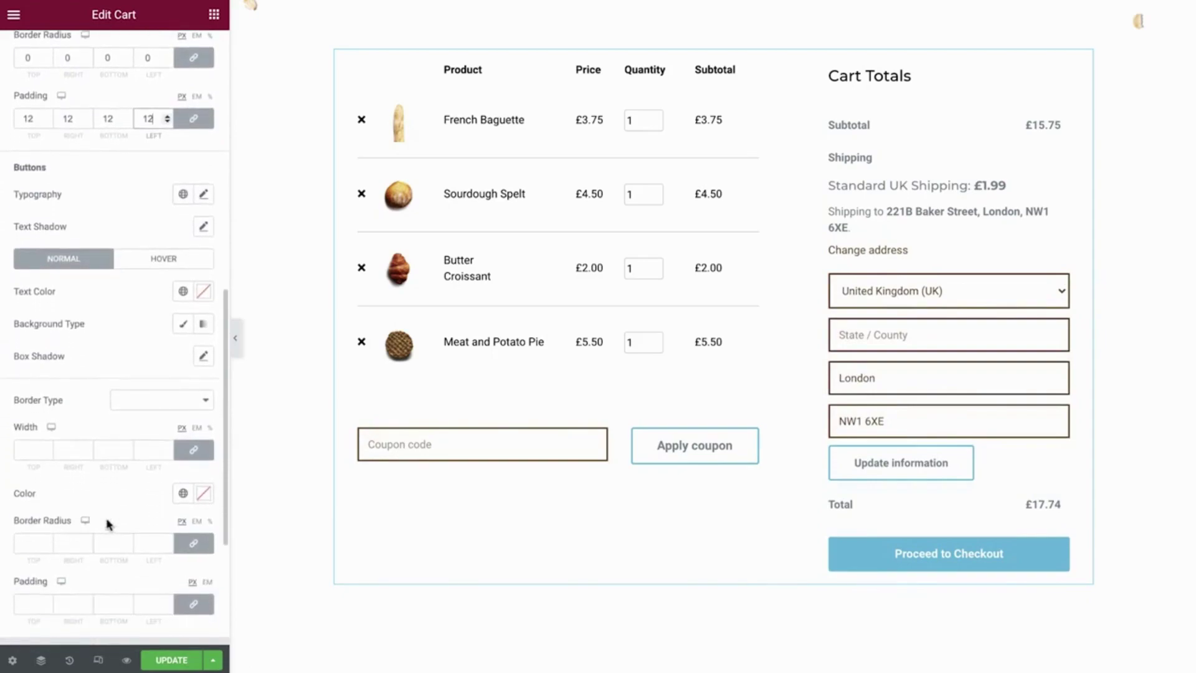
left_click(184, 194)
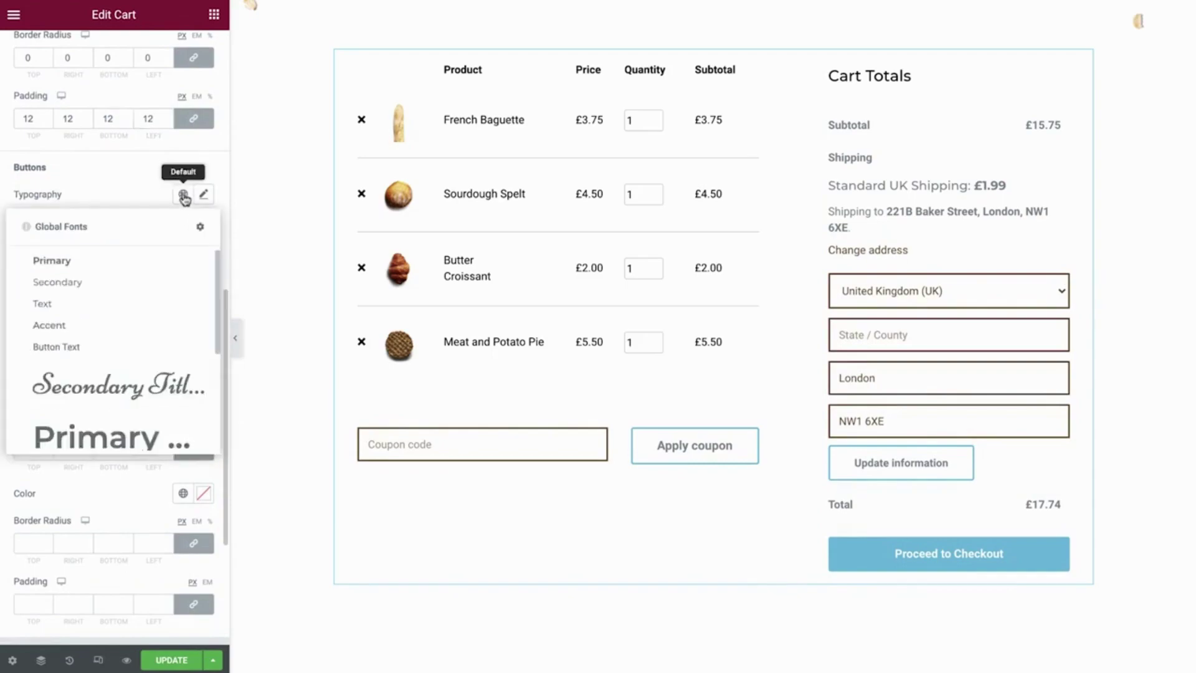
scroll(141, 305, "down", 2)
scroll(140, 306, "down", 2)
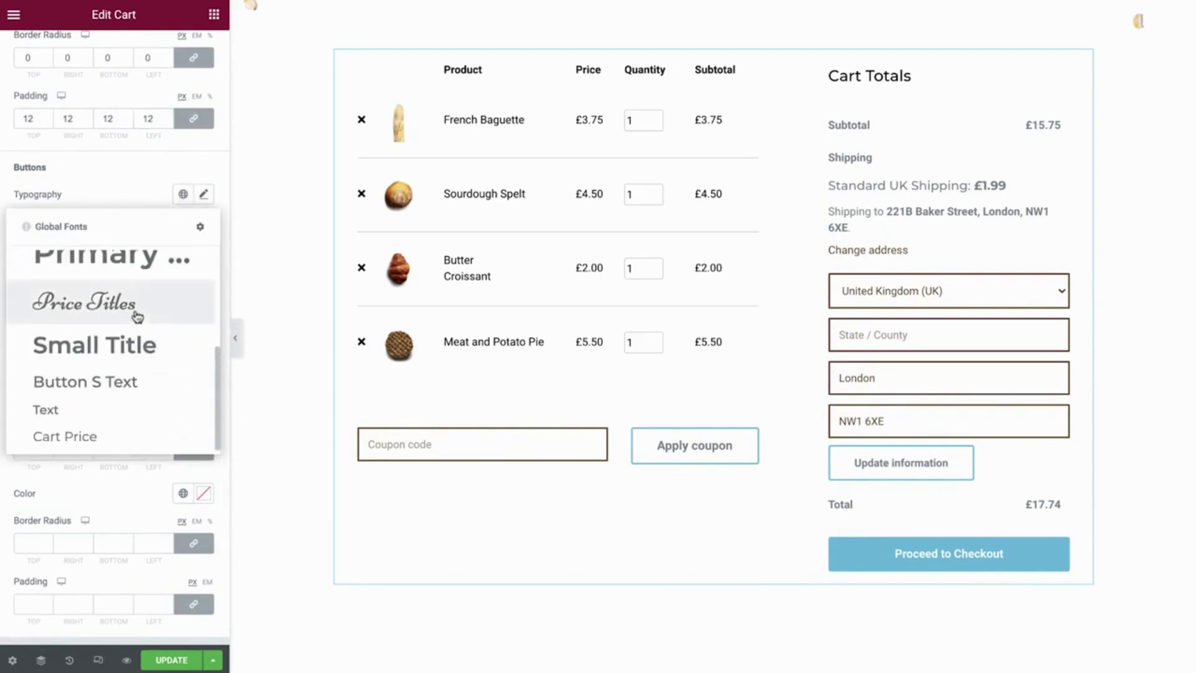
left_click(117, 435)
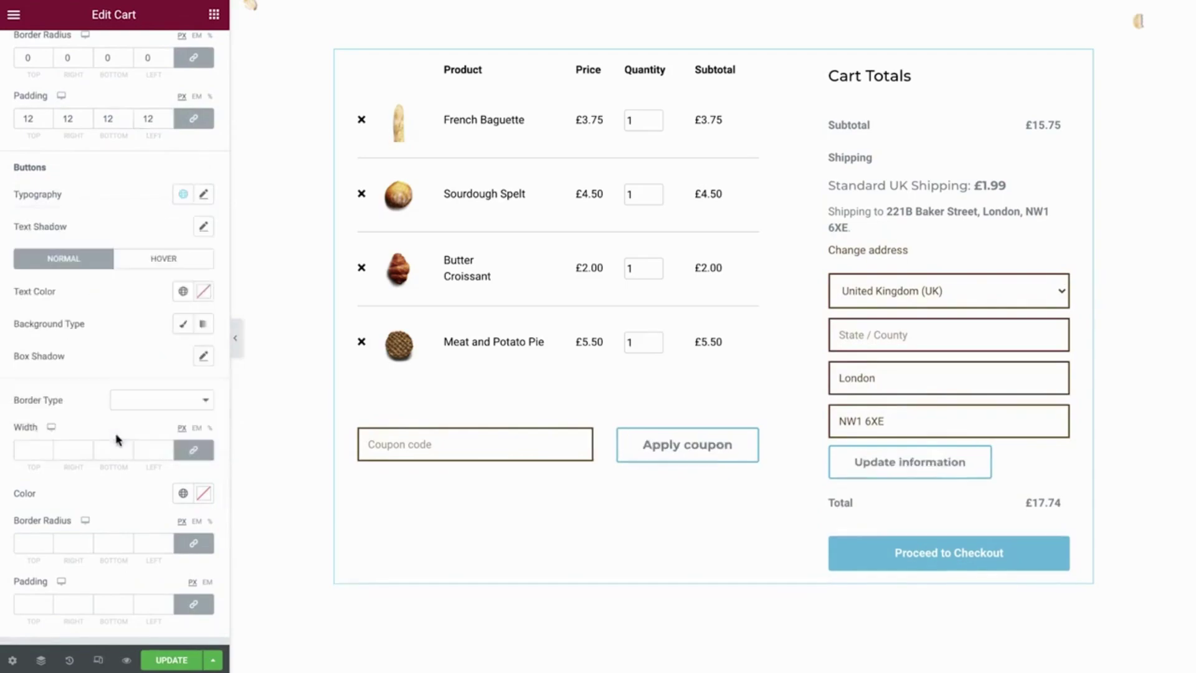
left_click(182, 296)
left_click(120, 368)
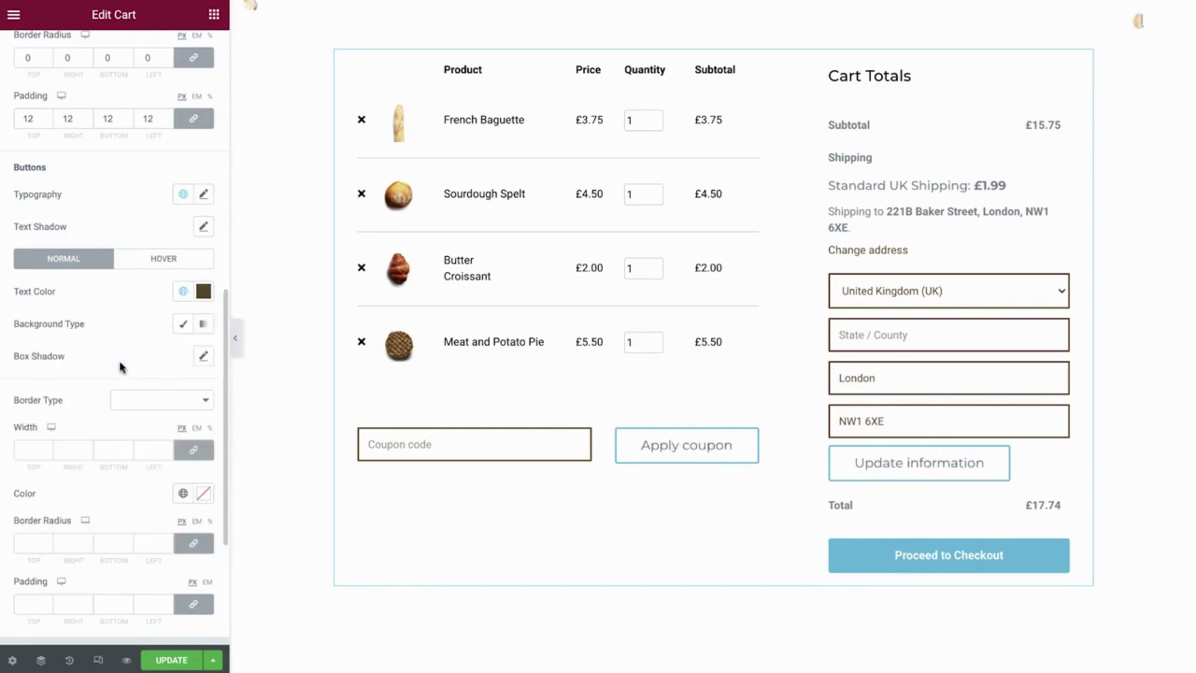
Give the form buttons a solid border in global Primary with a border radius of 0
left_click(155, 405)
left_click(152, 417)
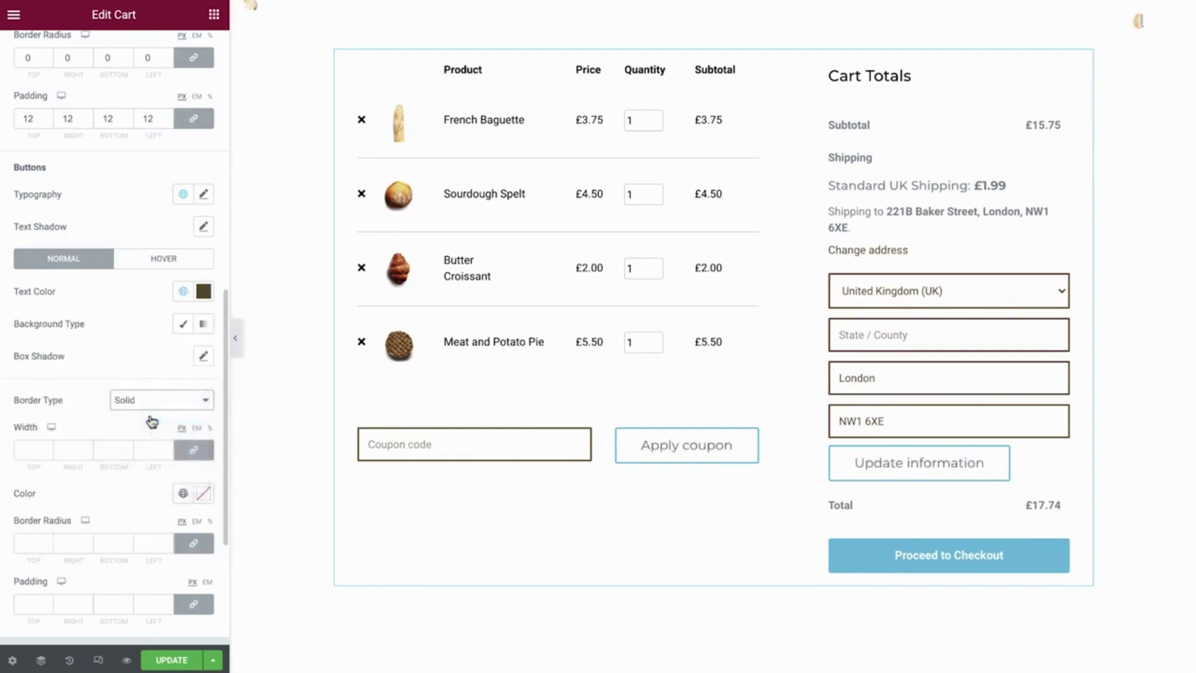
left_click(182, 493)
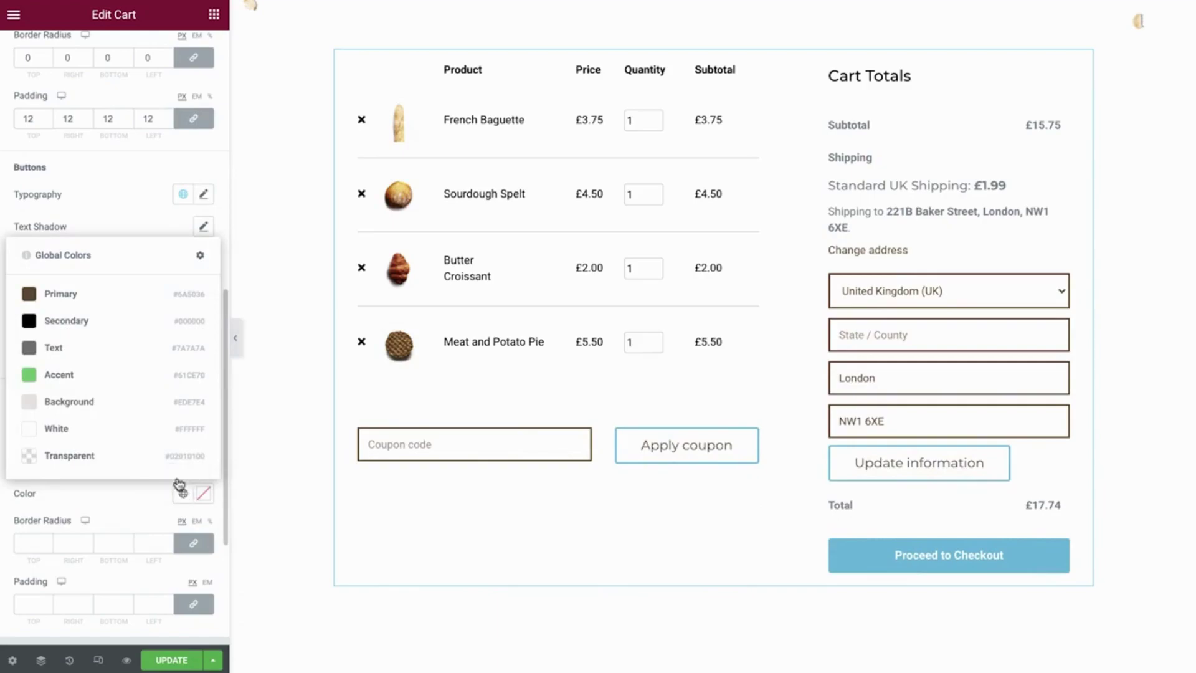
left_click(88, 299)
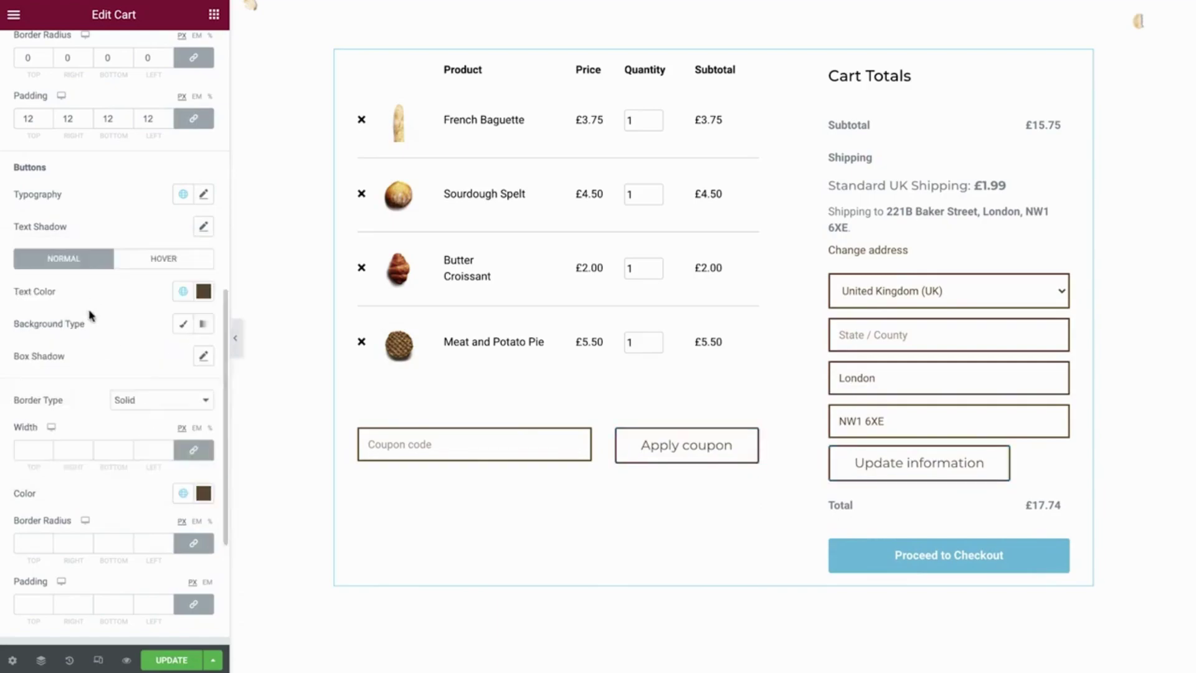
left_click(148, 539)
type("0")
Set the form buttons' text color in the hover state to global White
left_click(166, 267)
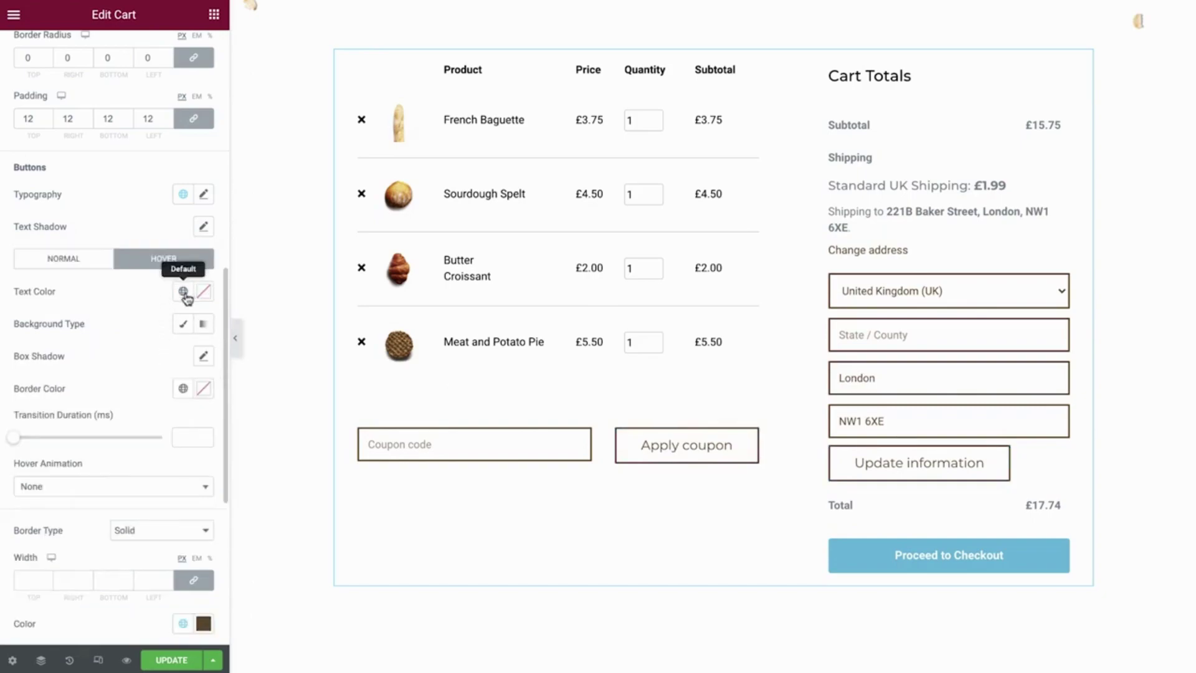
left_click(183, 291)
left_click(102, 497)
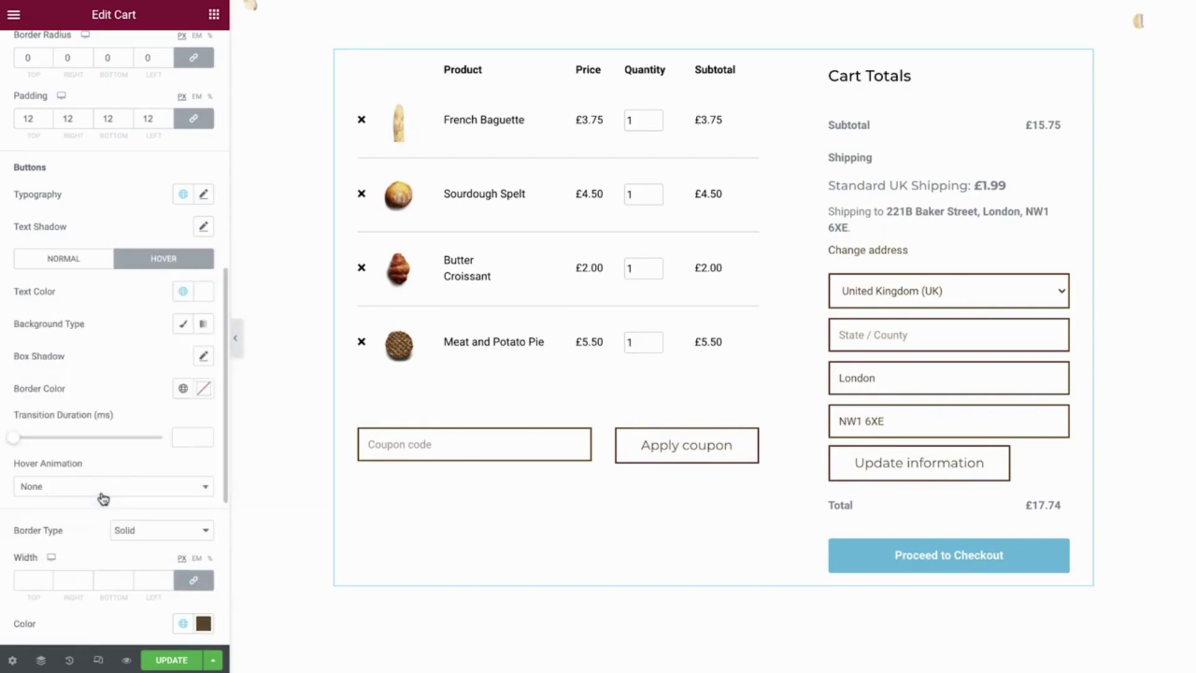
Give the form buttons' hover state a classic background and a border color, both in global Primary
left_click(184, 324)
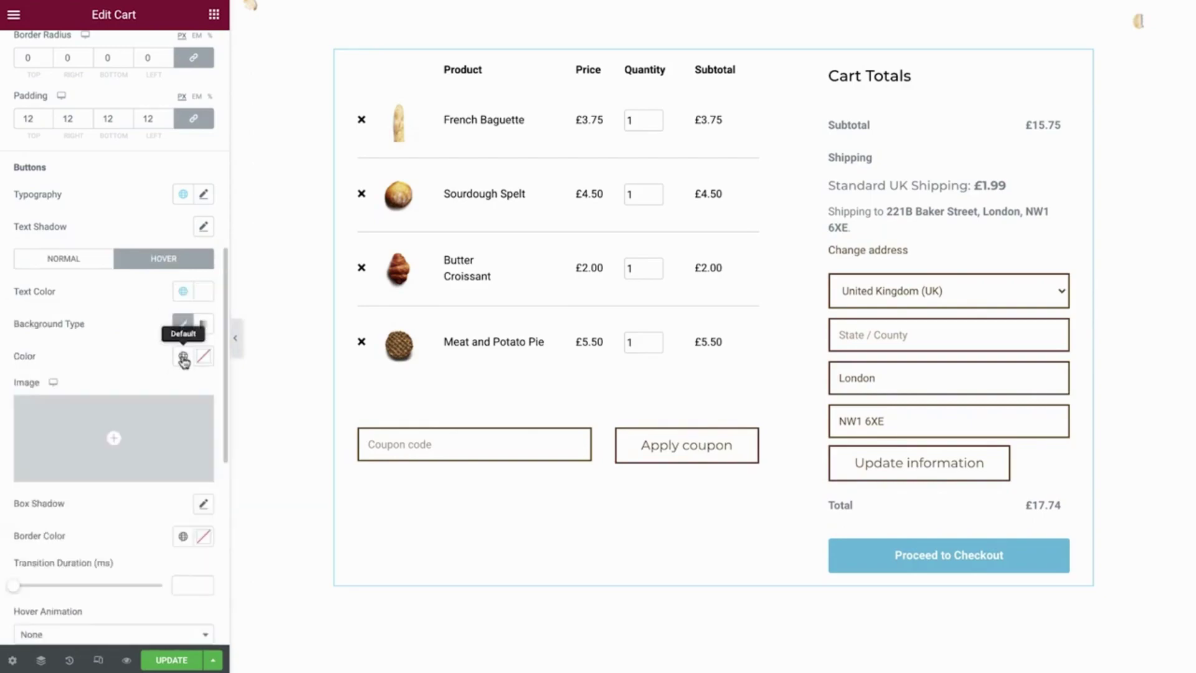
left_click(182, 355)
left_click(127, 431)
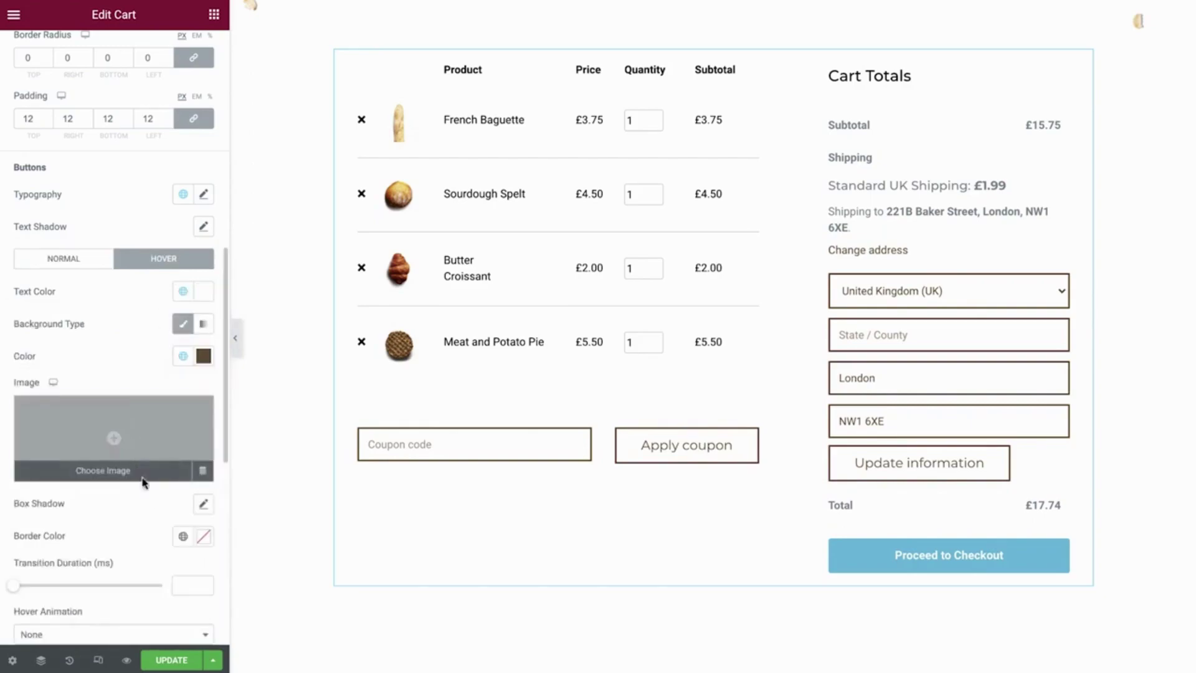
left_click(184, 536)
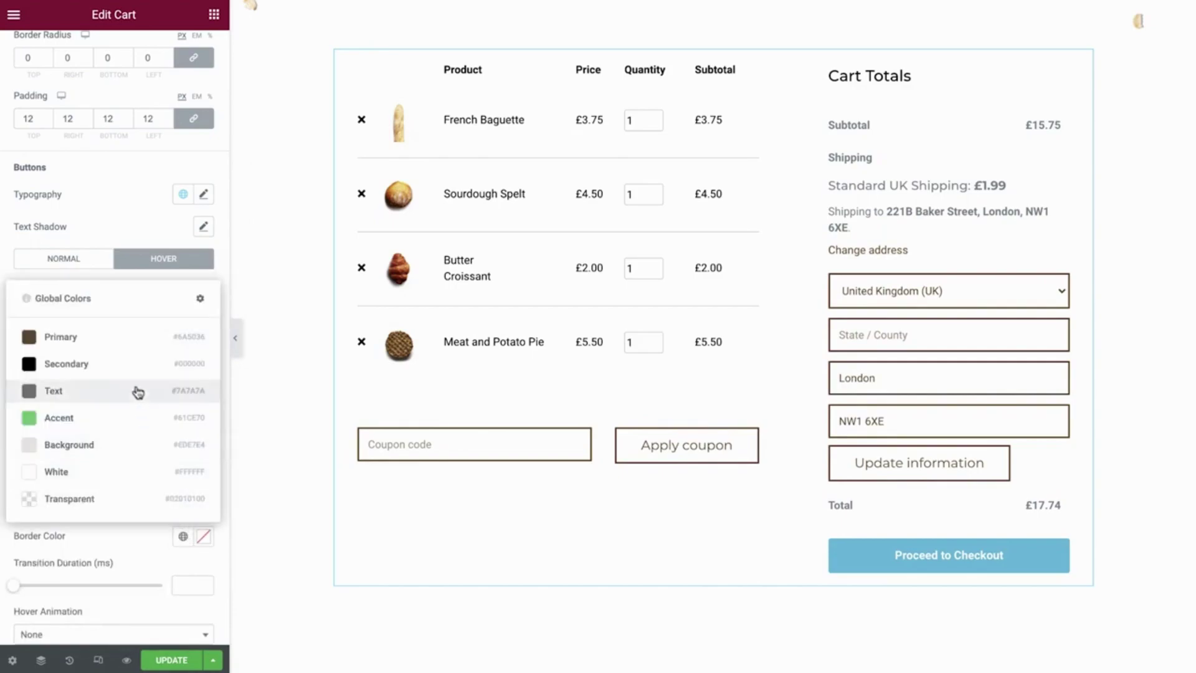
left_click(115, 343)
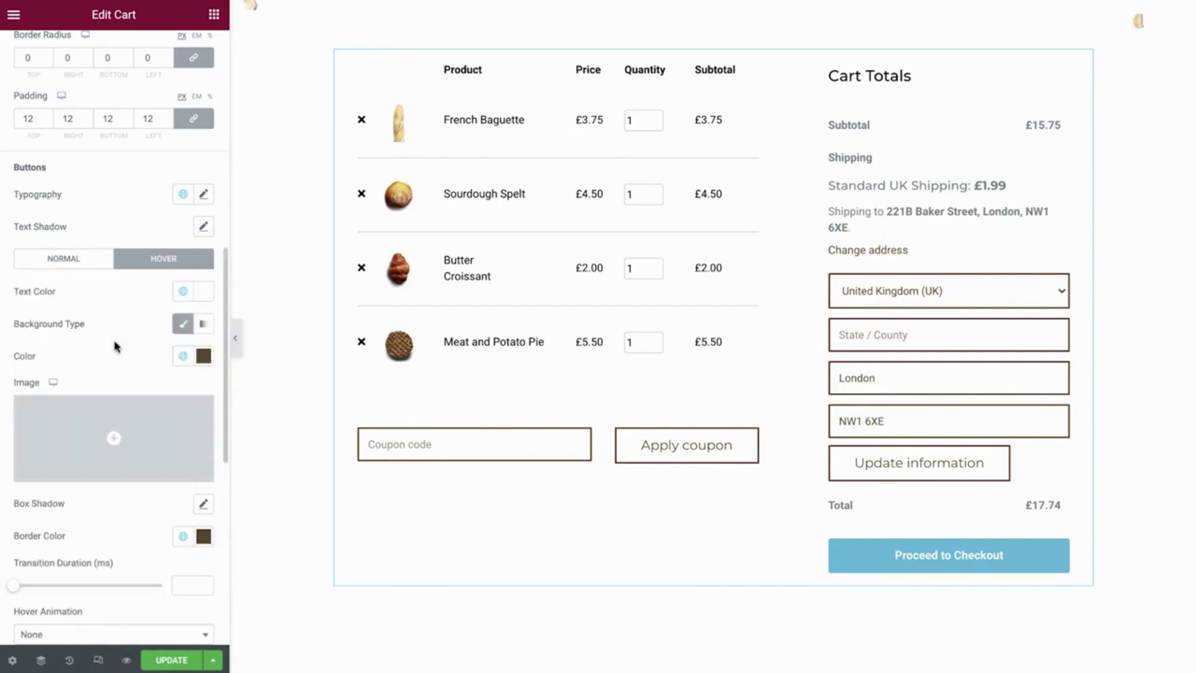
Apply the global font Button S Text to the order summary's titles
scroll(115, 347, "down", 7)
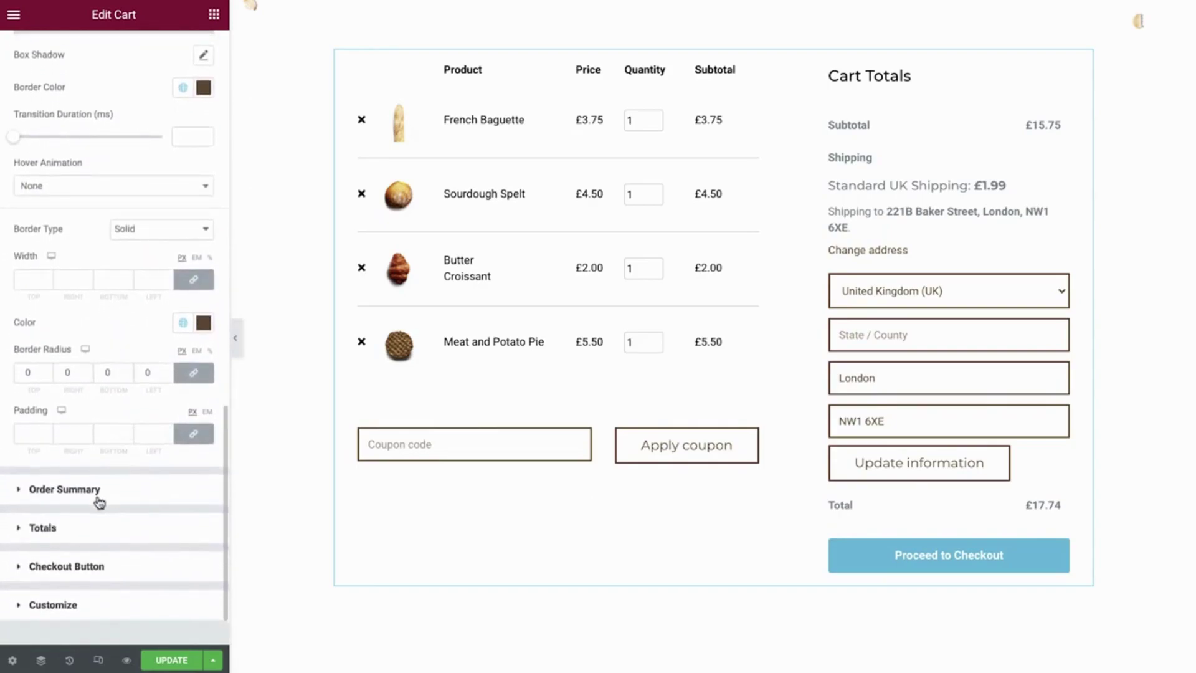
left_click(99, 503)
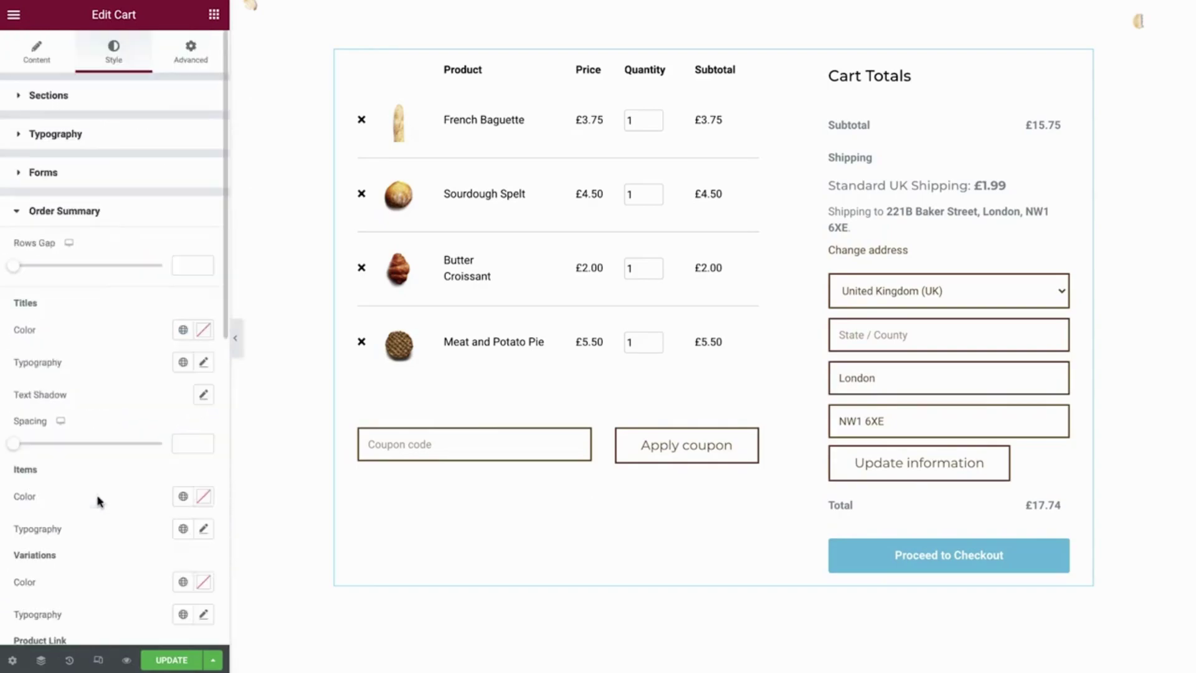
left_click(182, 362)
scroll(141, 442, "down", 2)
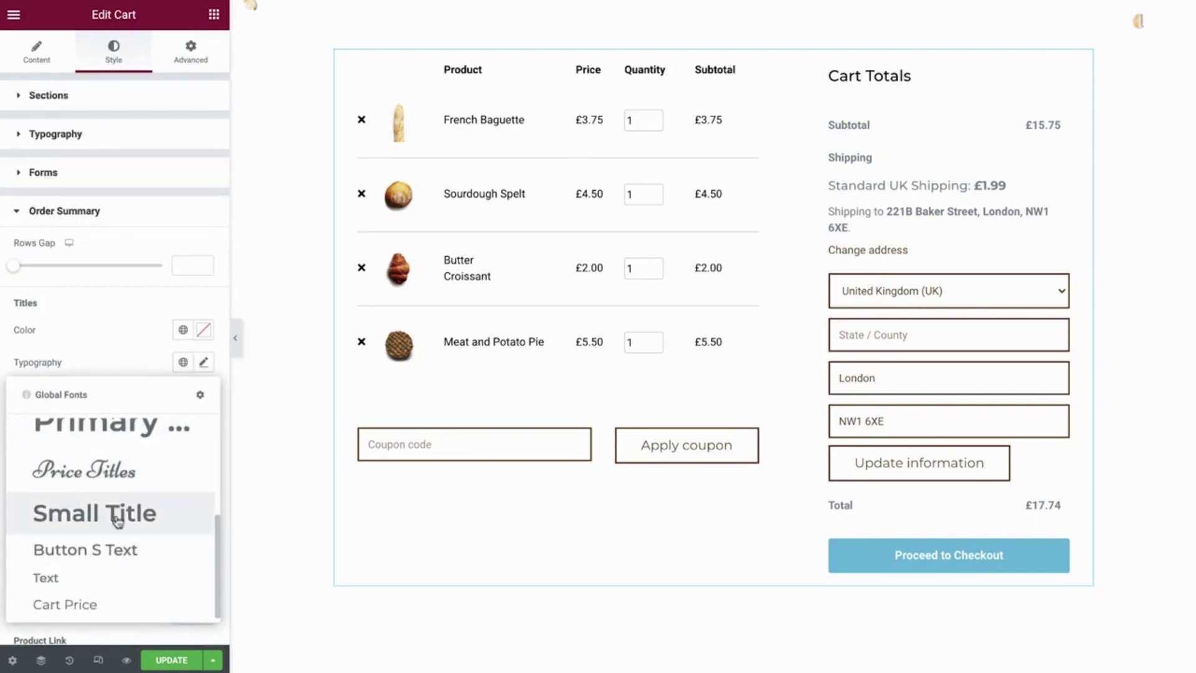
left_click(107, 547)
Apply the global font Cart Price to the order summary's items
scroll(108, 546, "down", 3)
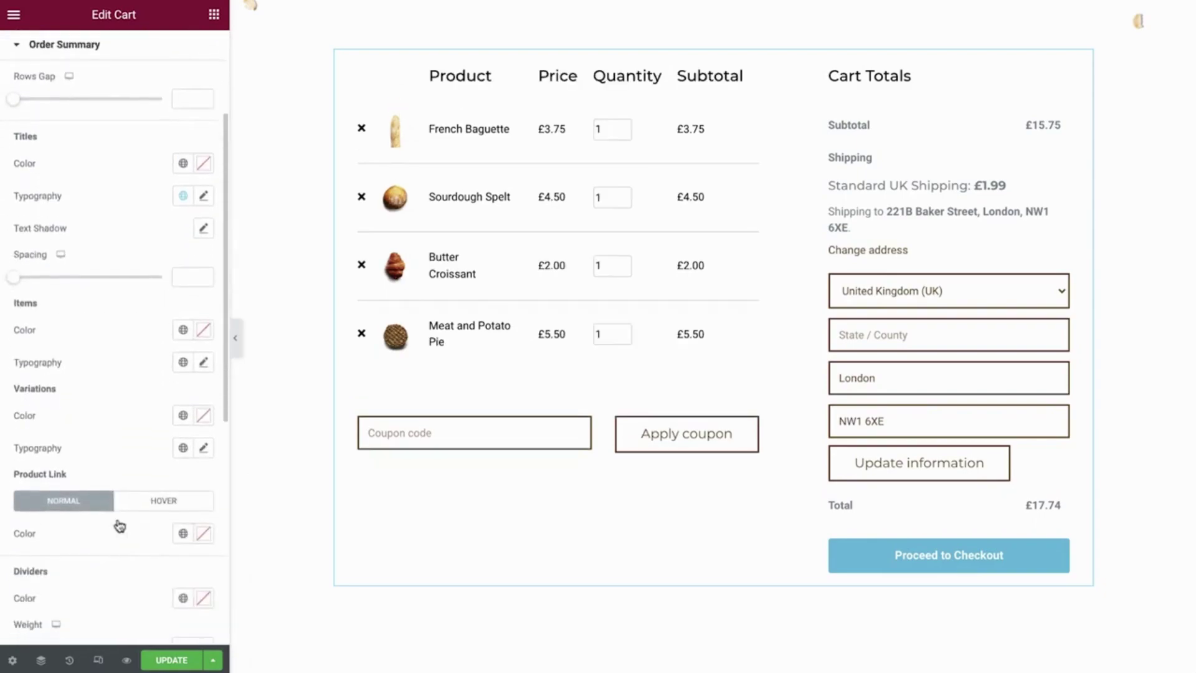
left_click(189, 367)
scroll(150, 446, "down", 5)
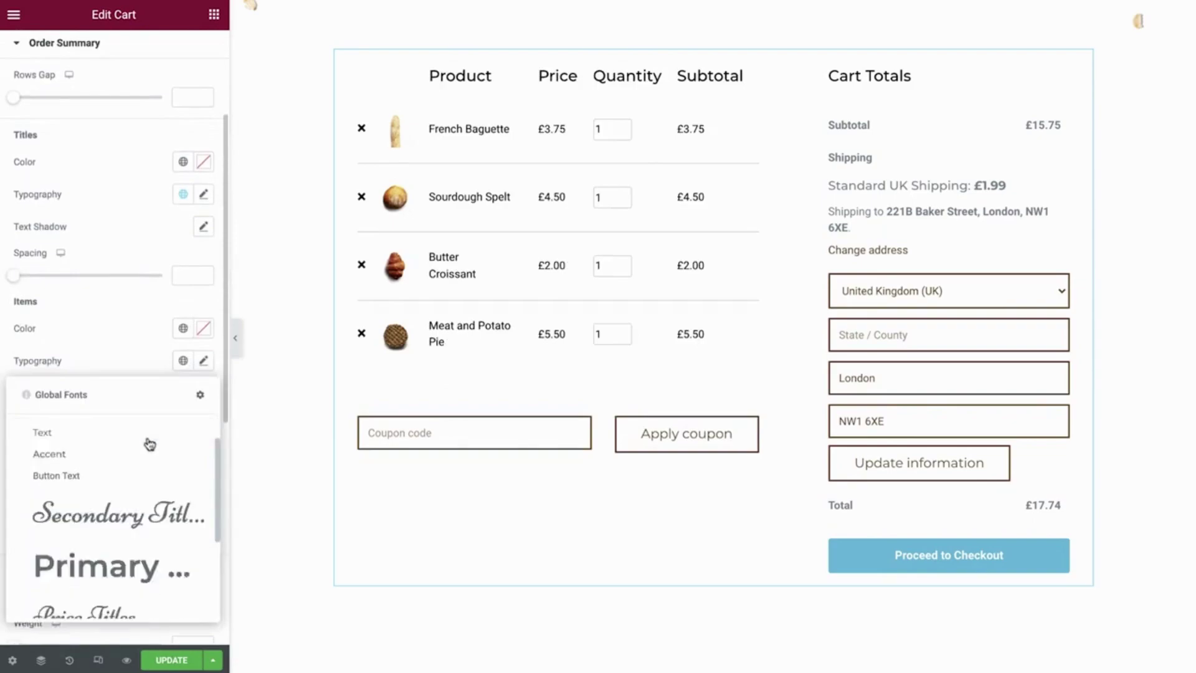
left_click(92, 605)
Give the order summary's dividers the global Primary color and a weight of 2, and set the quantity borders' weight to 0
scroll(91, 595, "down", 4)
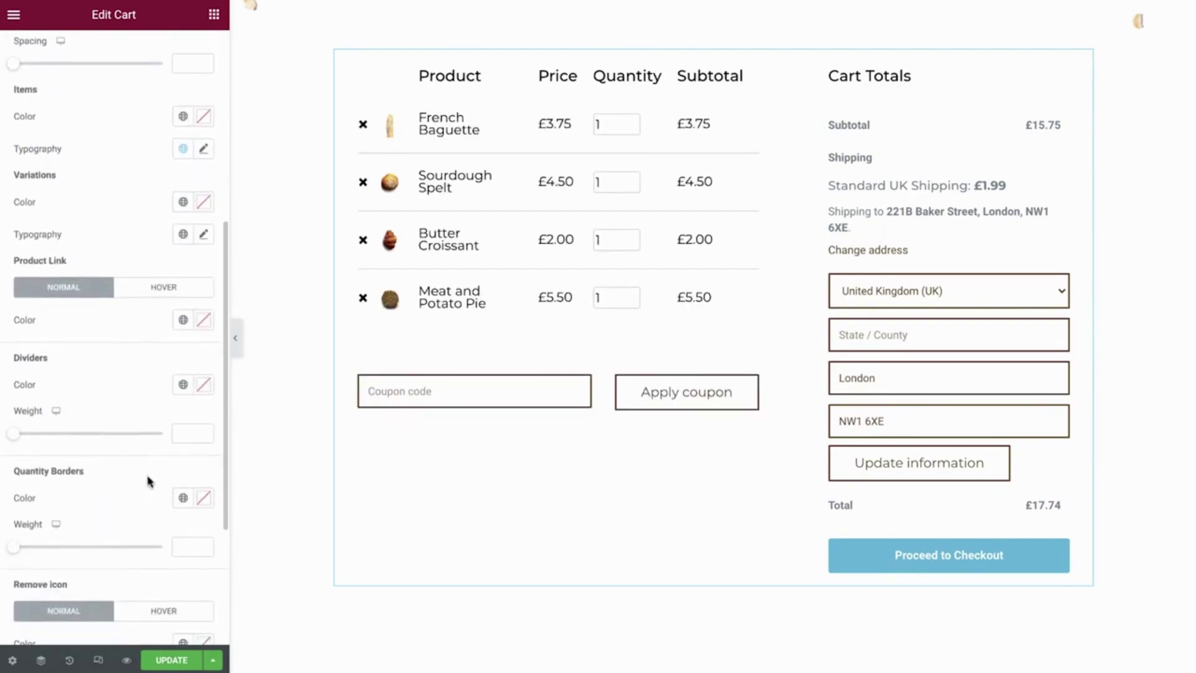
left_click(182, 384)
left_click(117, 457)
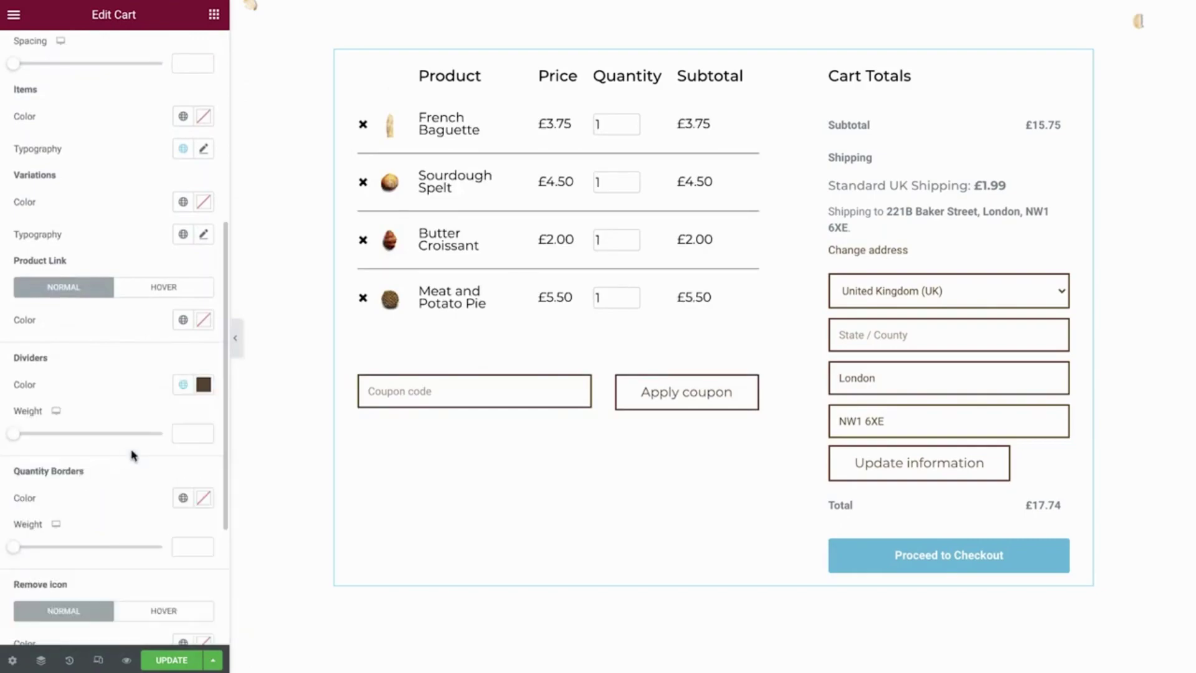
left_click(179, 433)
type("2")
left_click(184, 540)
type("0")
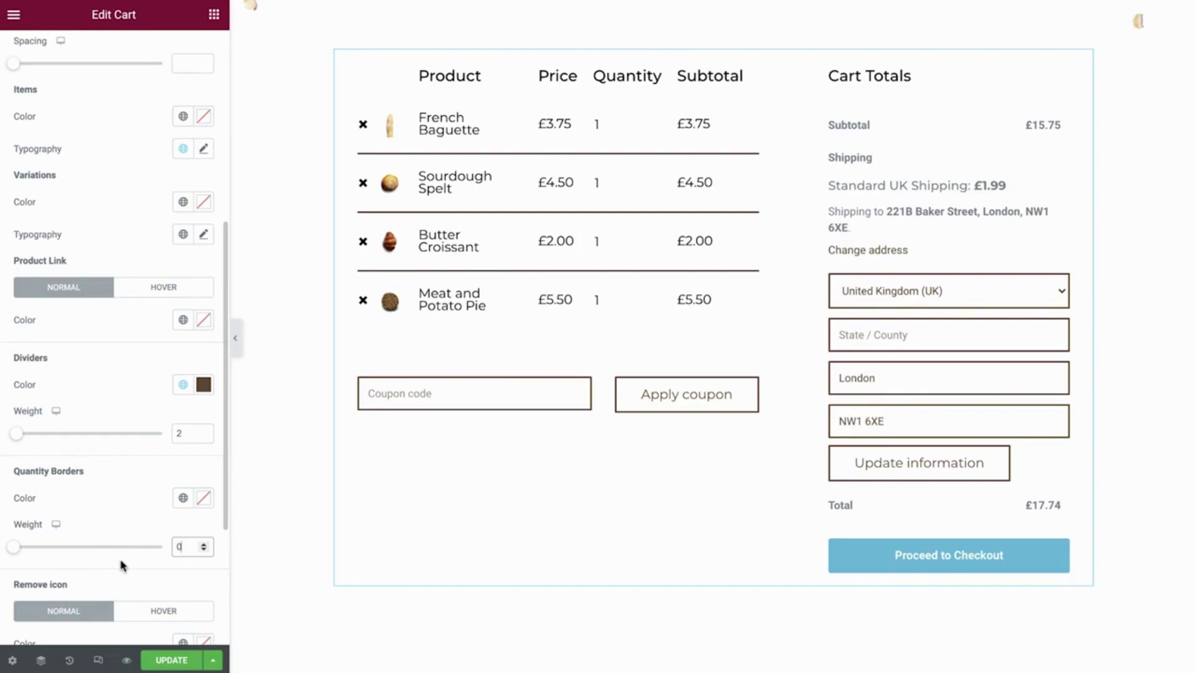
Set the color of the titles and totals in the cart's Totals section to global Primary
scroll(120, 565, "down", 3)
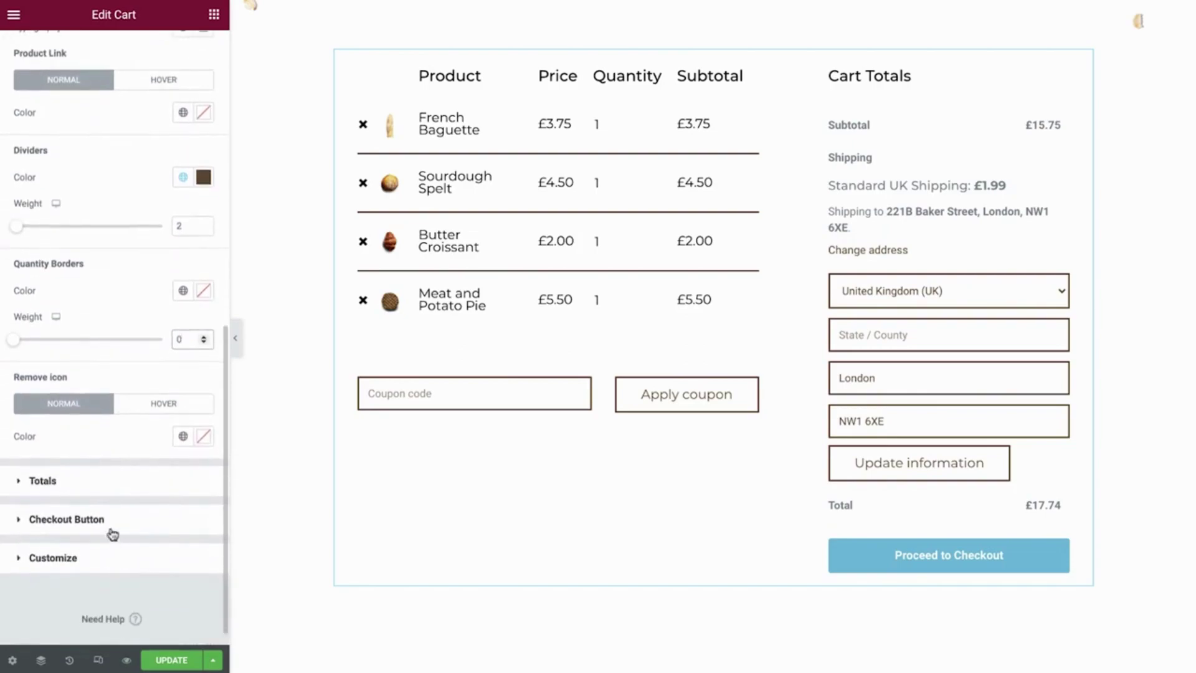
left_click(97, 493)
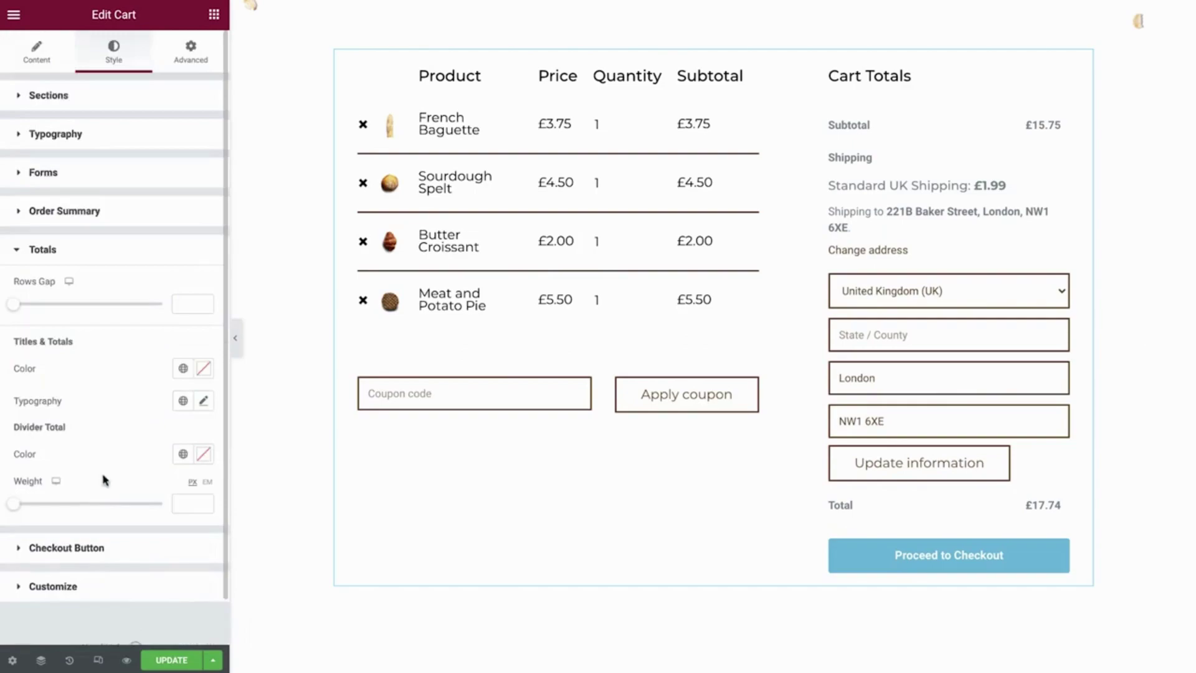
left_click(185, 372)
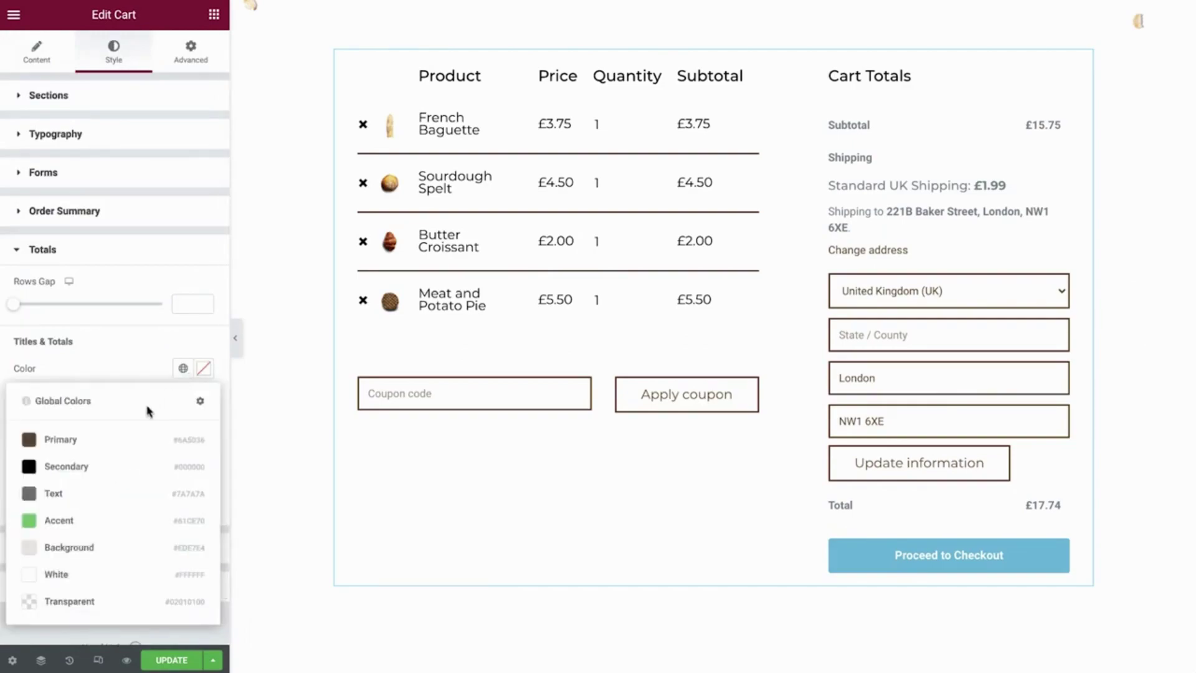
left_click(120, 440)
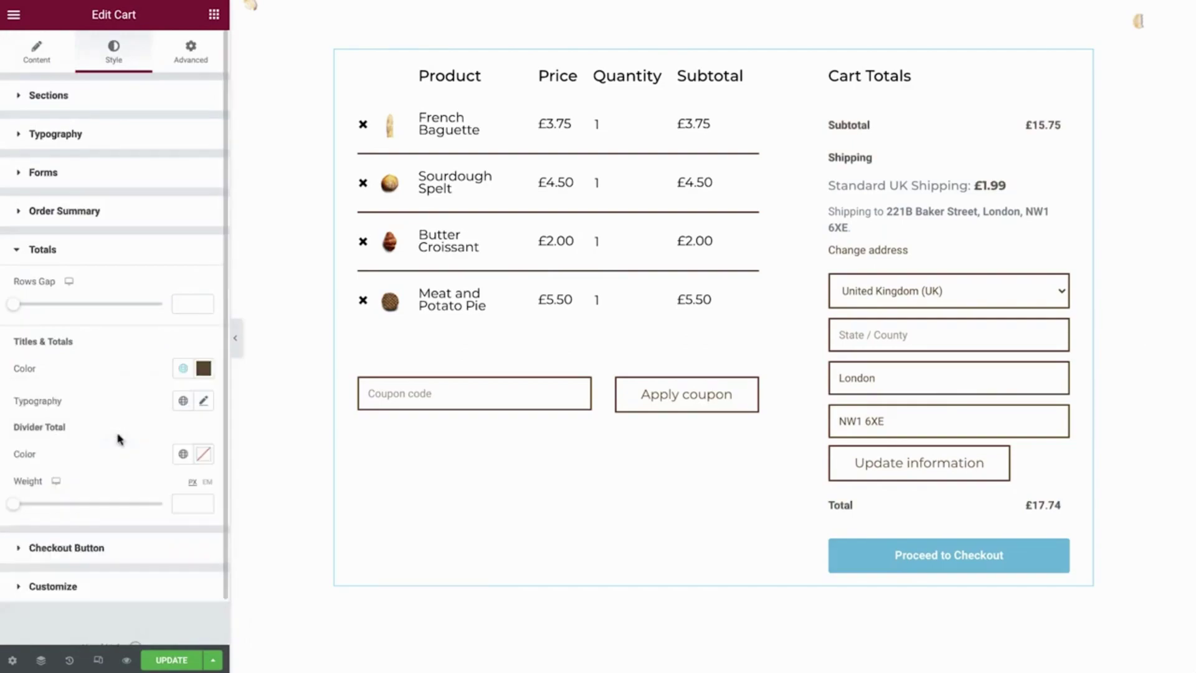
Apply the global font Cart Price to the titles and totals in the cart's Totals section
left_click(182, 403)
scroll(115, 497, "down", 3)
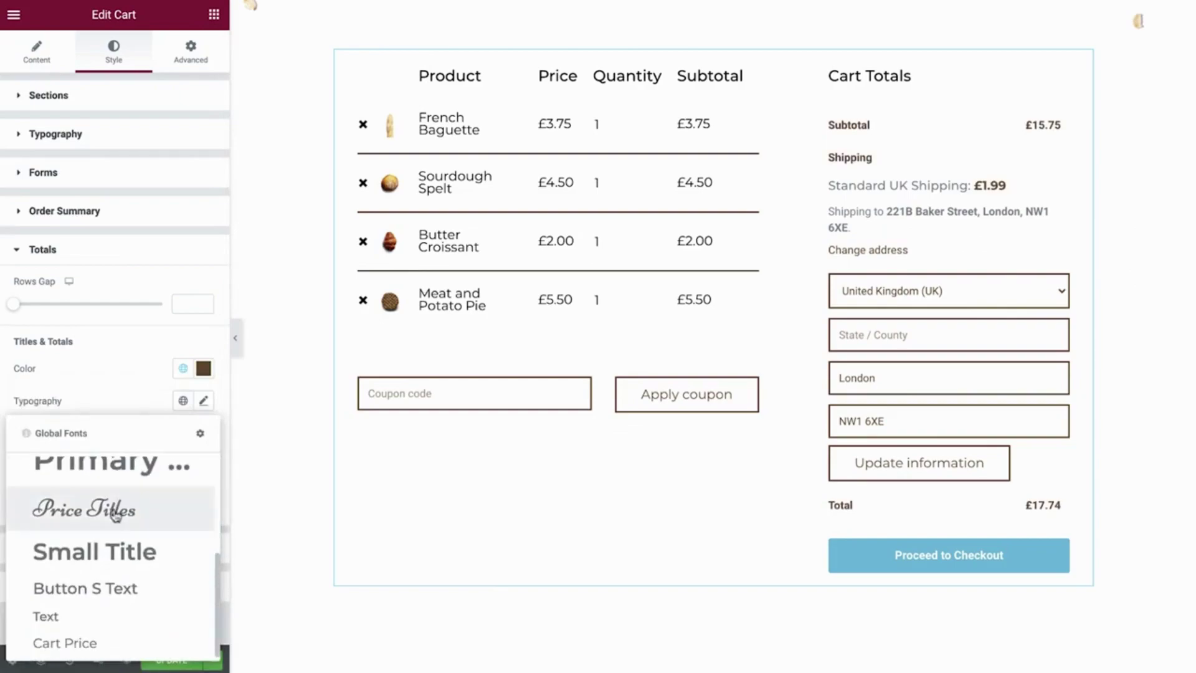
left_click(93, 637)
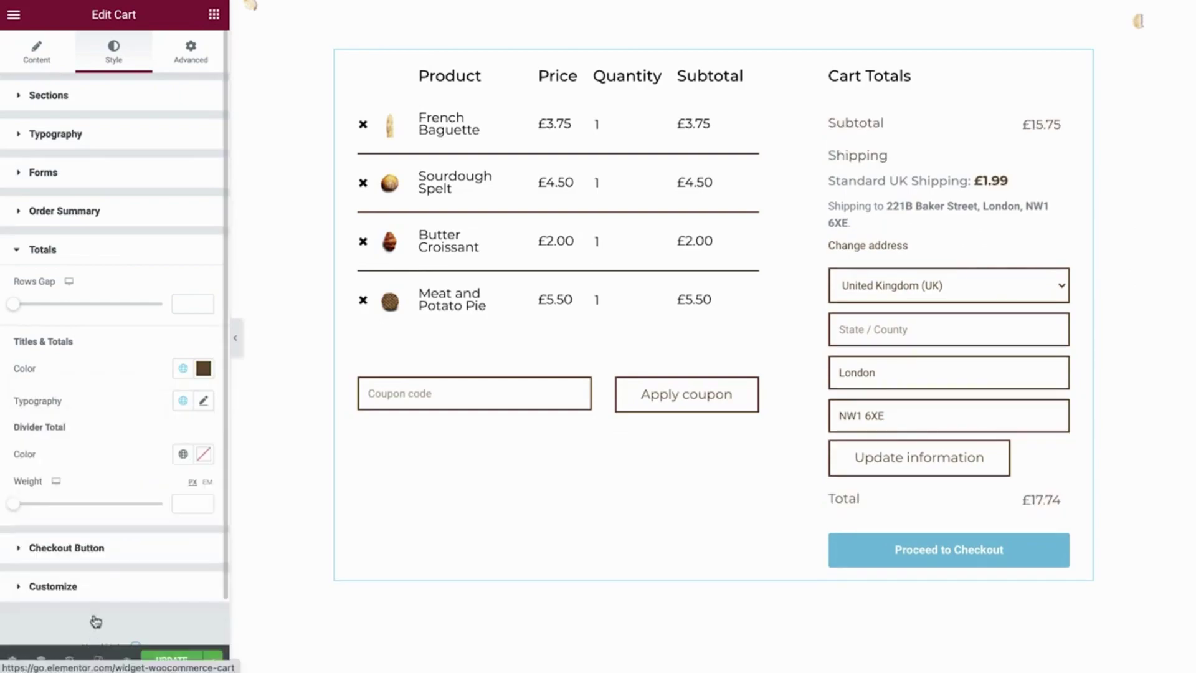
Give the checkout button the custom global font Text and a classic background in the global Secondary color
left_click(98, 558)
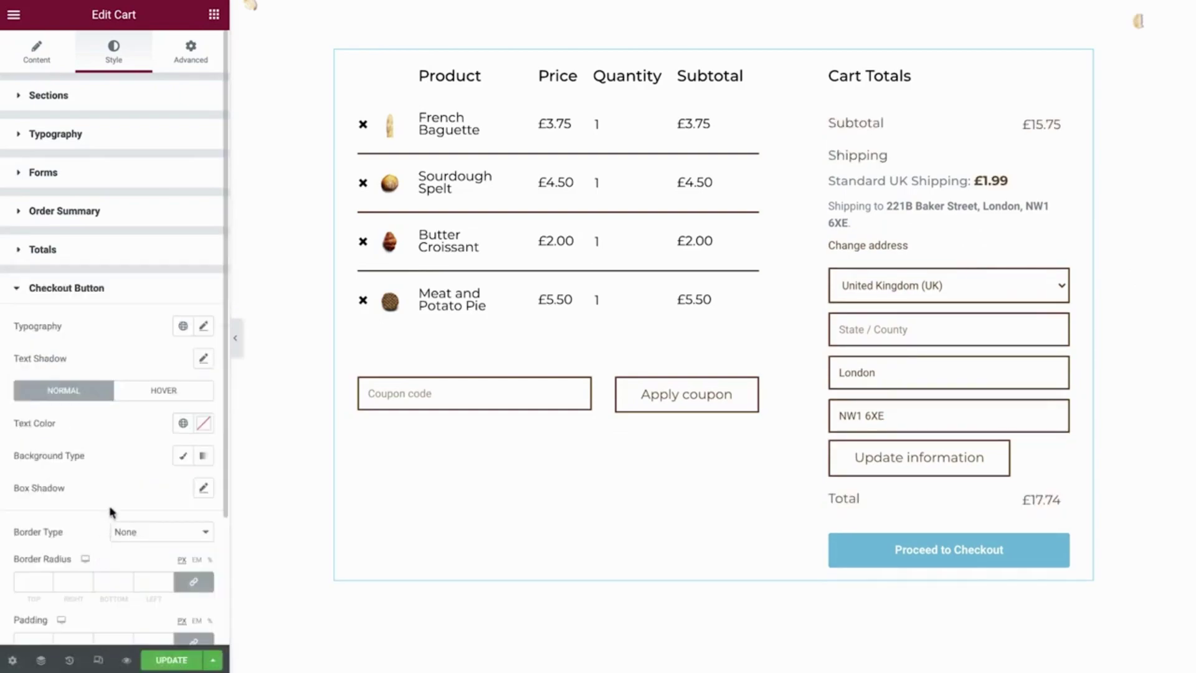
left_click(182, 326)
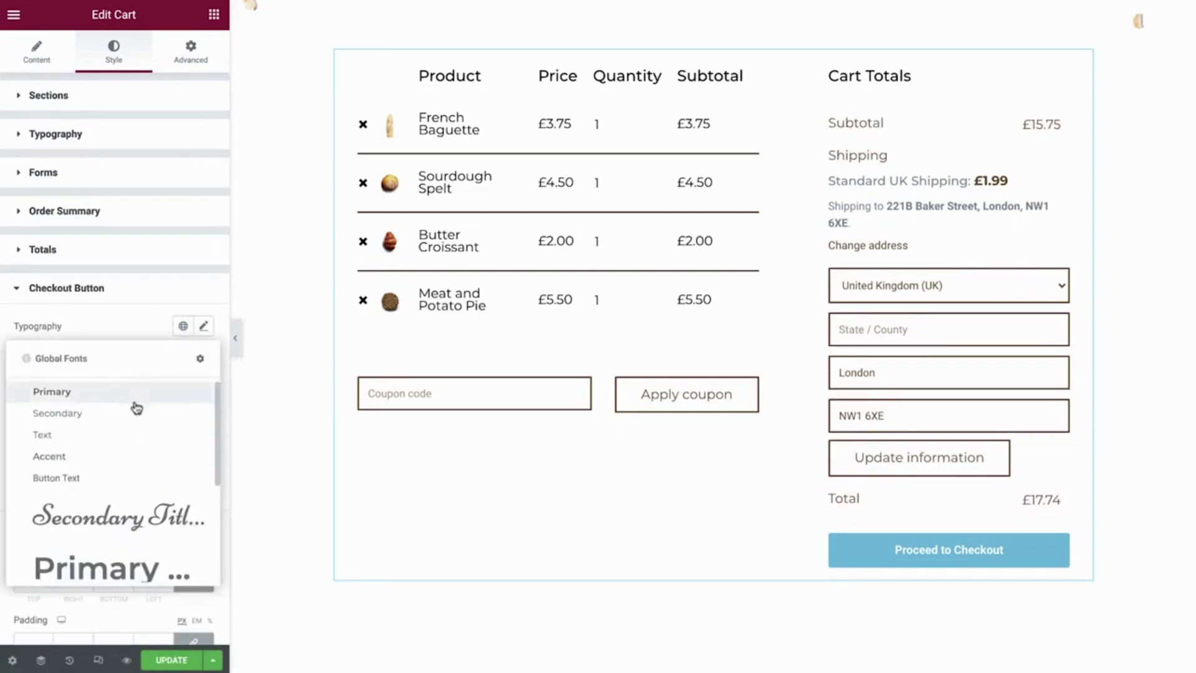
scroll(135, 408, "down", 3)
left_click(94, 540)
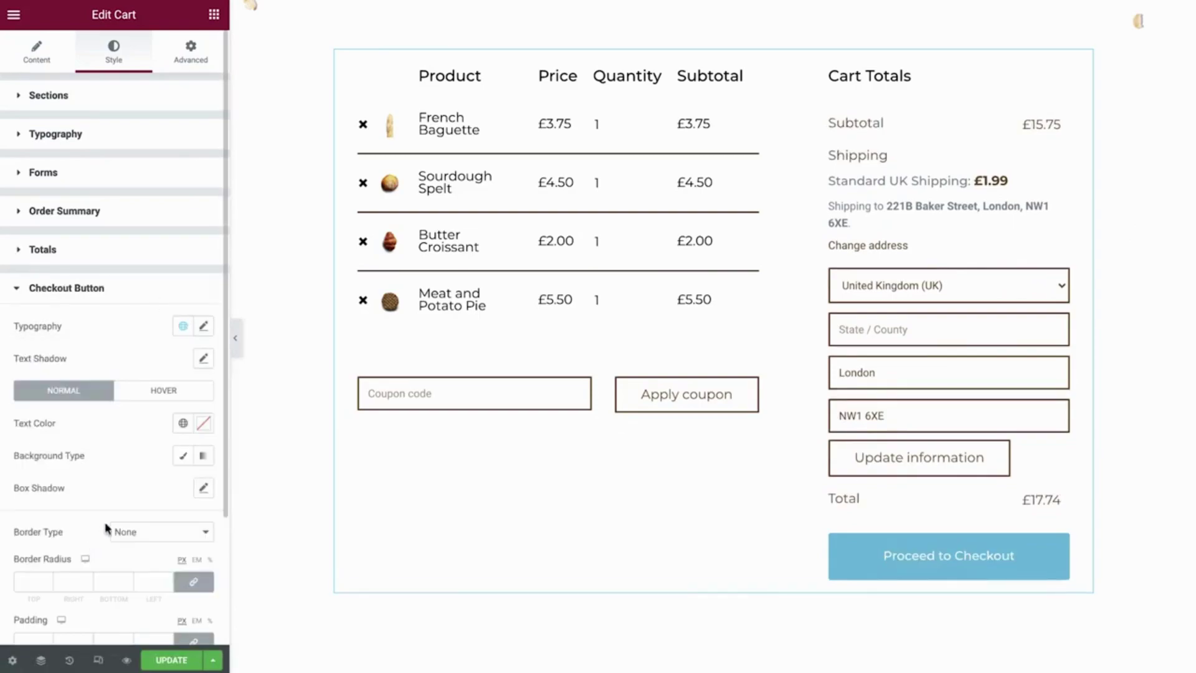
left_click(183, 456)
left_click(181, 490)
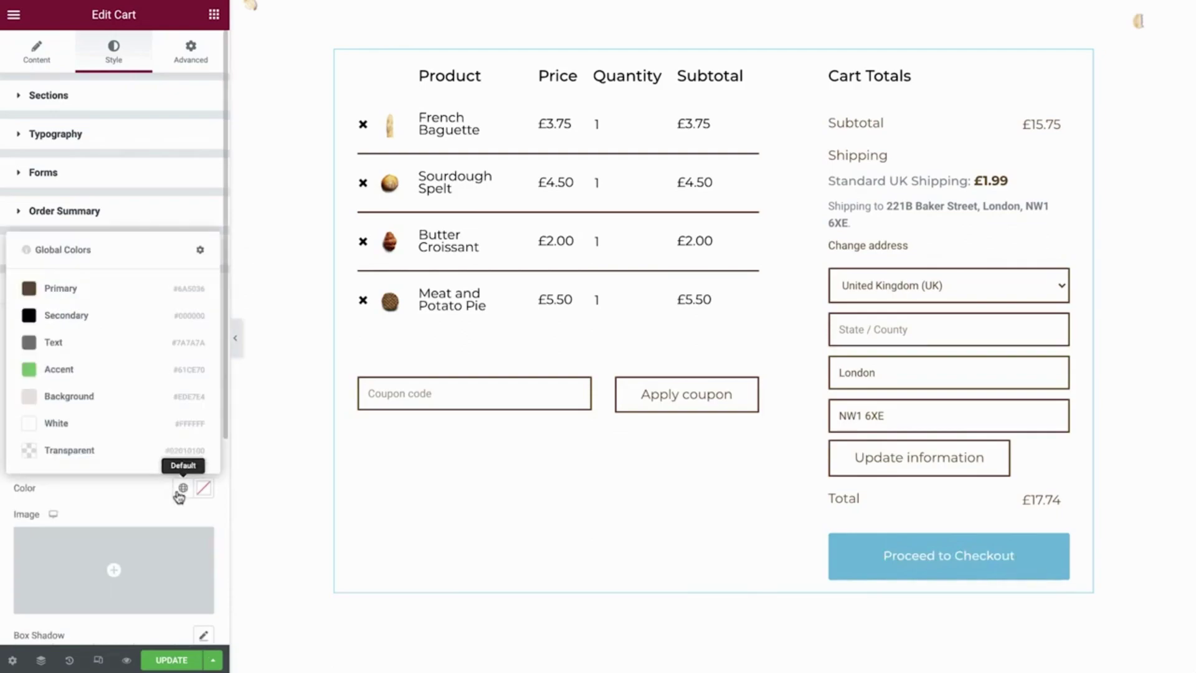
left_click(113, 318)
Set the checkout button's border radius to 0 and its padding to 10 px on all sides
scroll(106, 453, "down", 5)
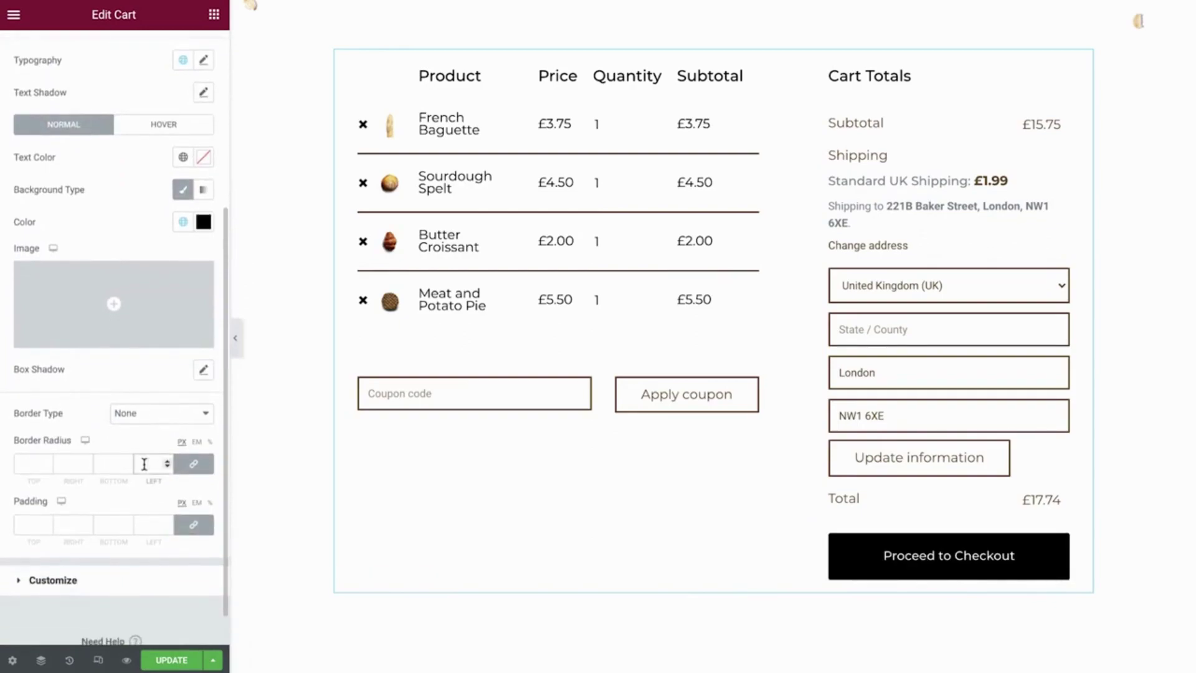
left_click(147, 522)
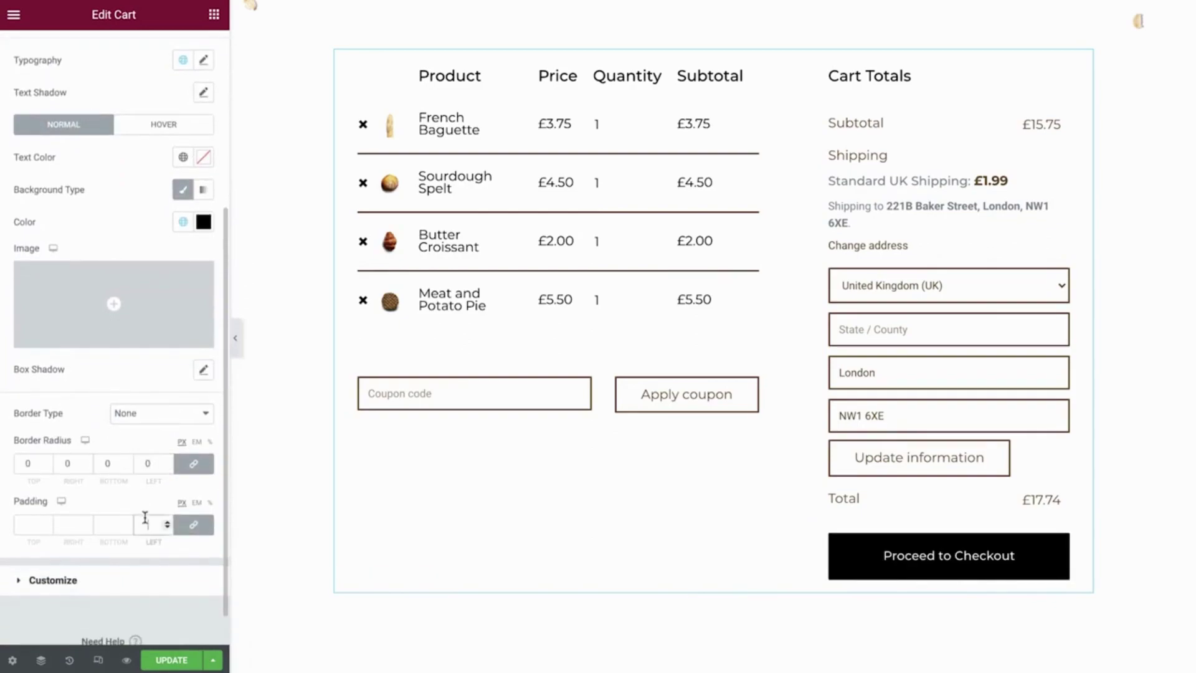
type("10")
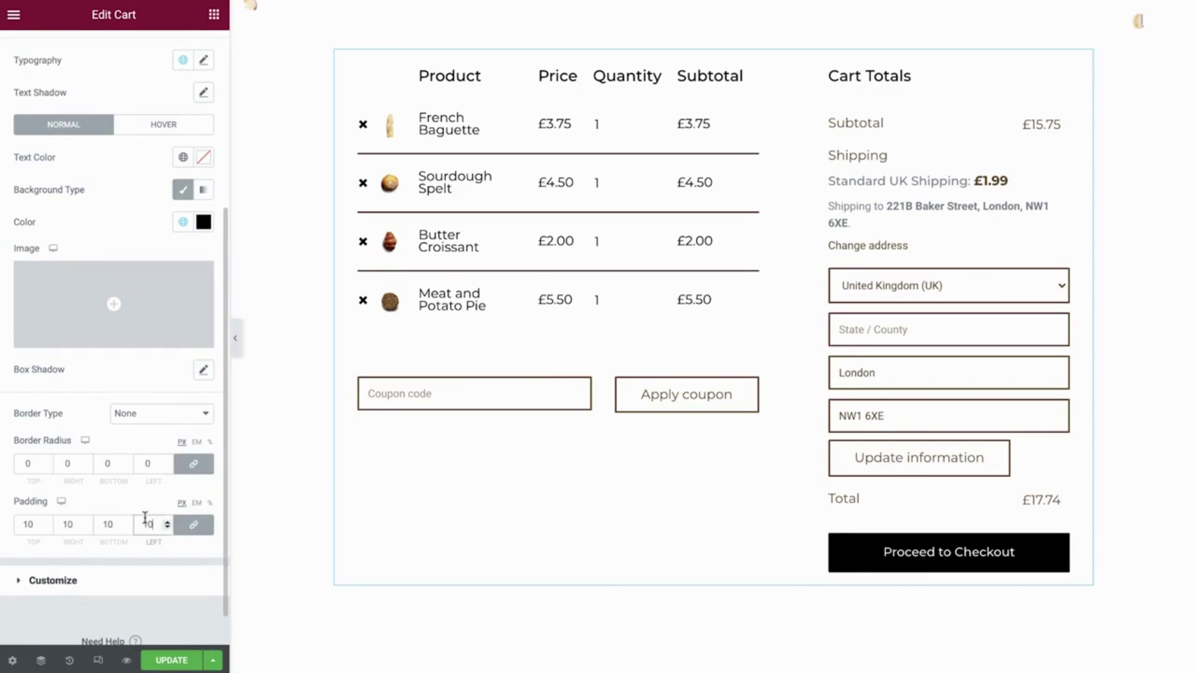
Give the checkout button's hover state a classic background in the global Primary color
left_click(156, 129)
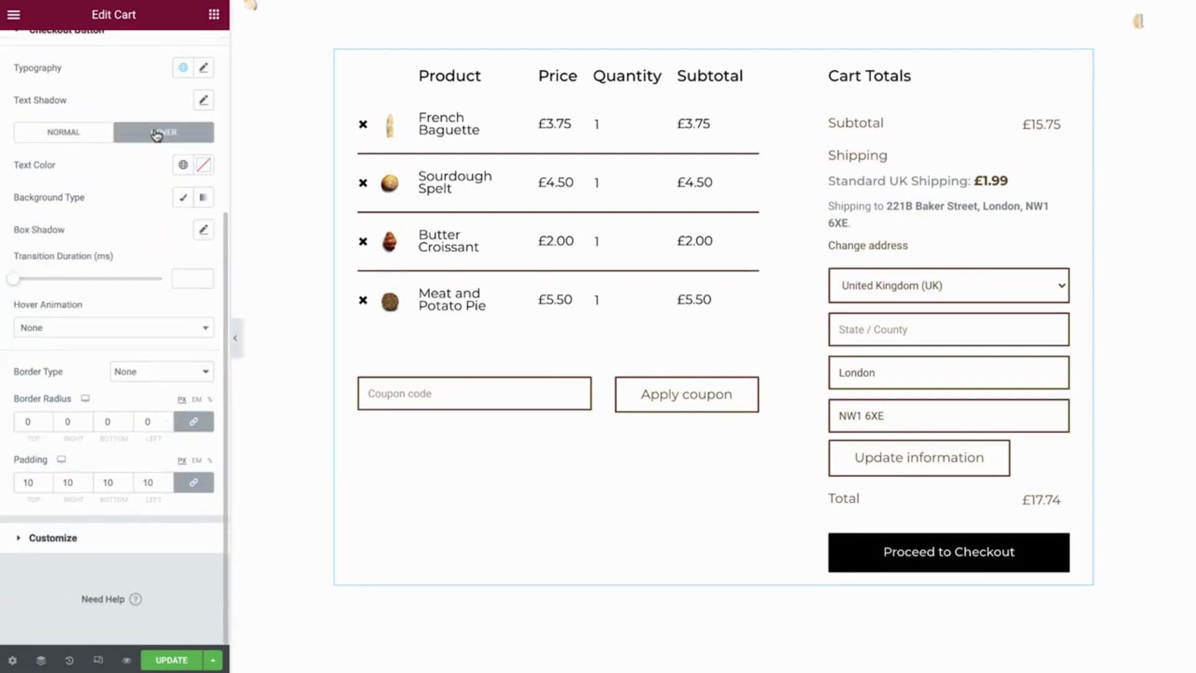
left_click(182, 198)
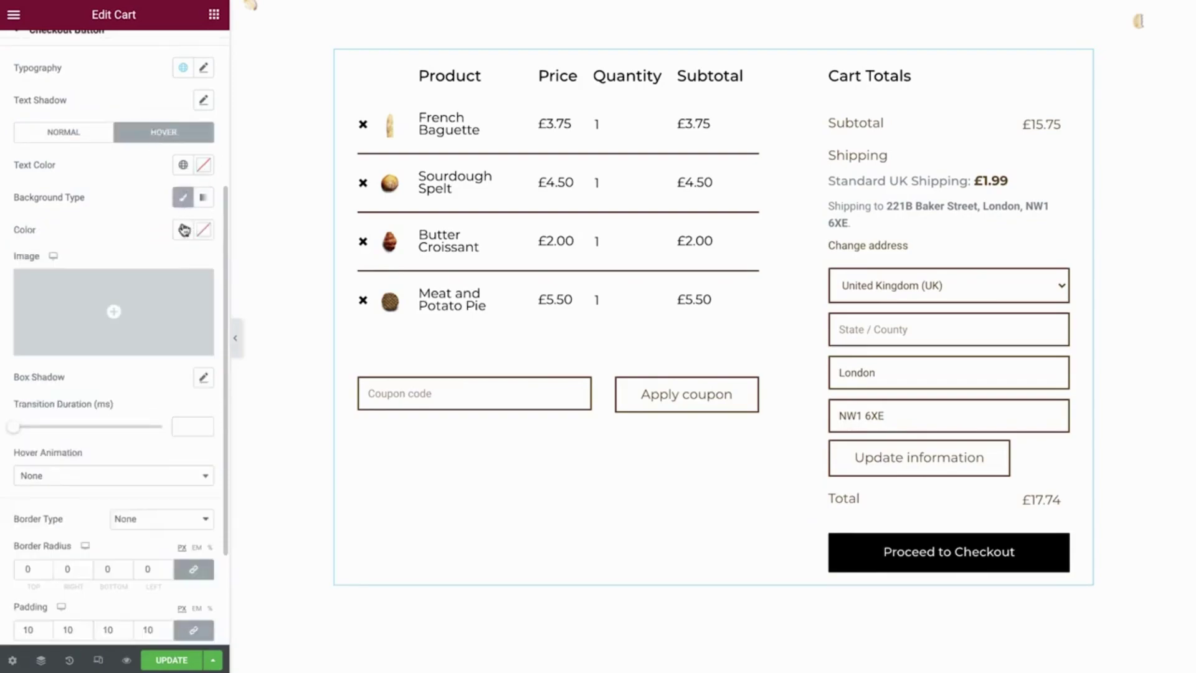
left_click(183, 229)
left_click(115, 301)
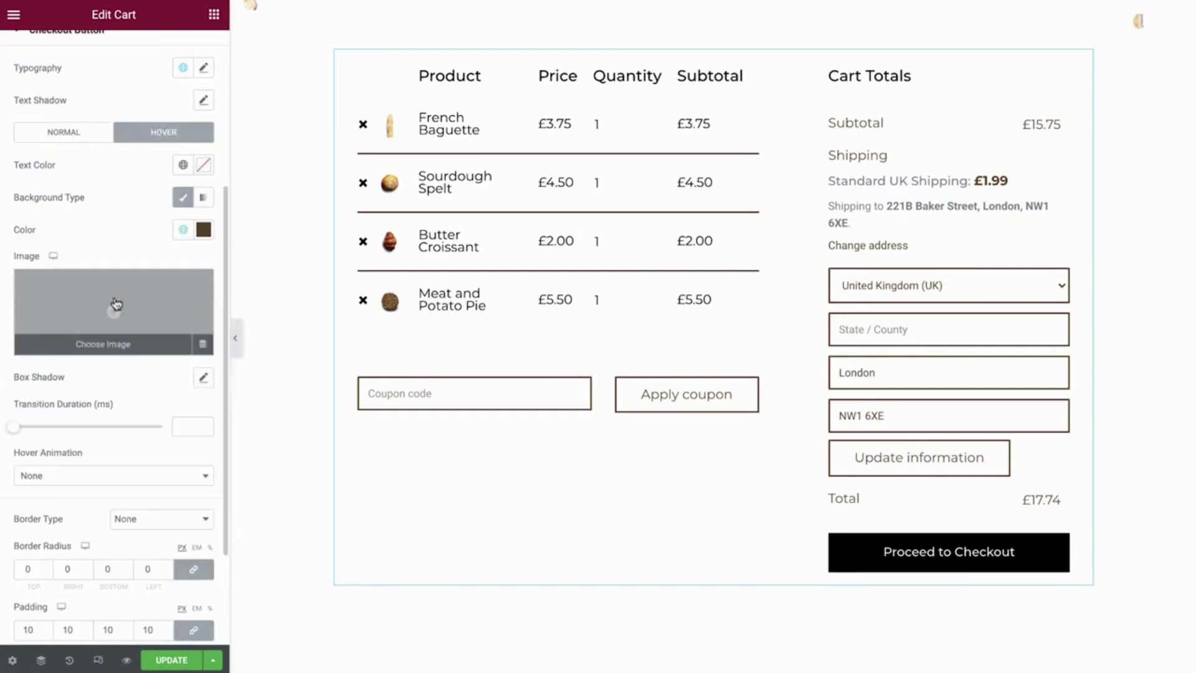
Add Totals to the cart sections that get individual customization
scroll(115, 303, "down", 3)
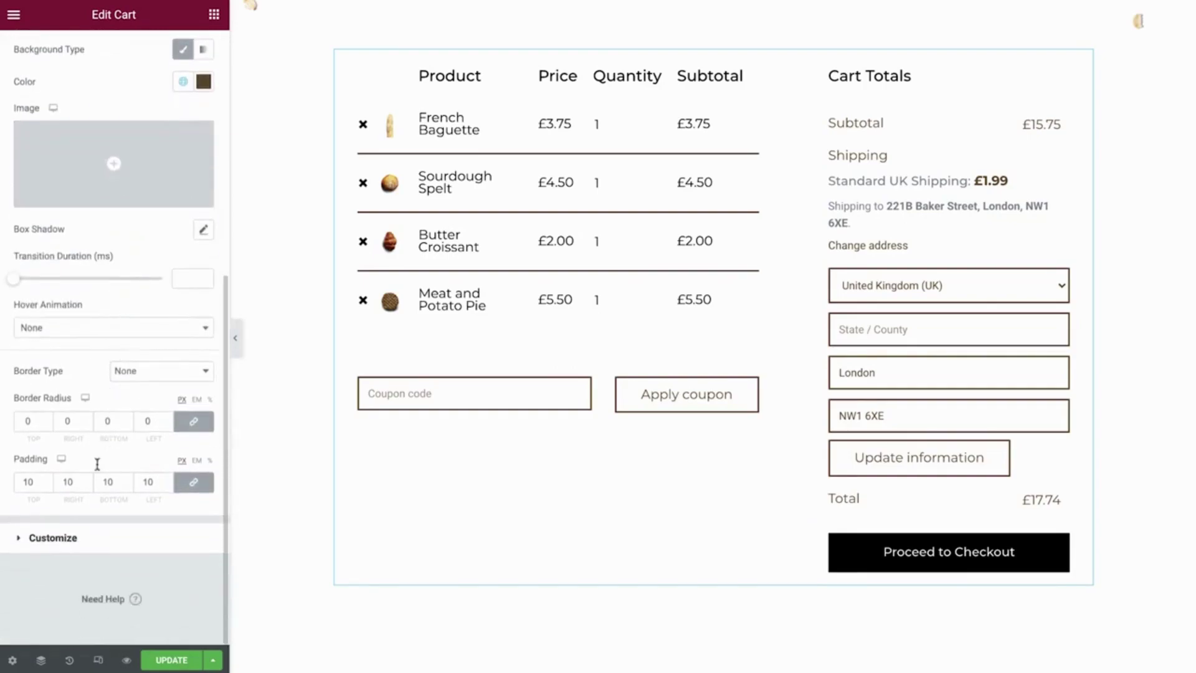
left_click(92, 547)
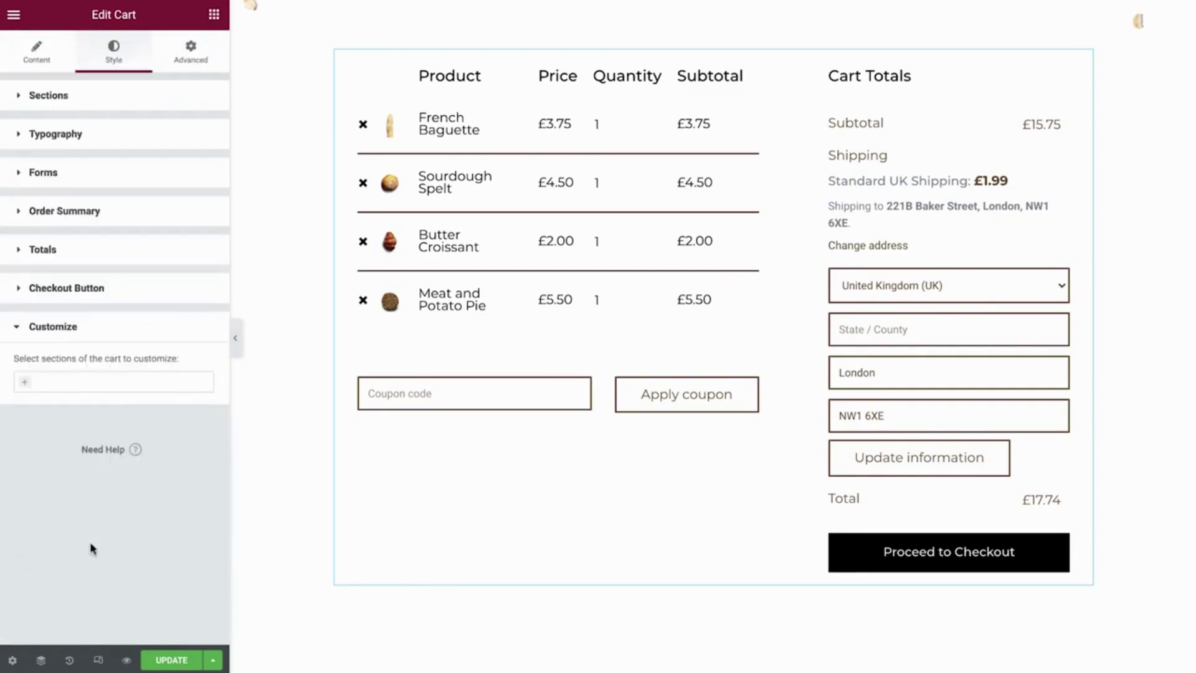
left_click(30, 384)
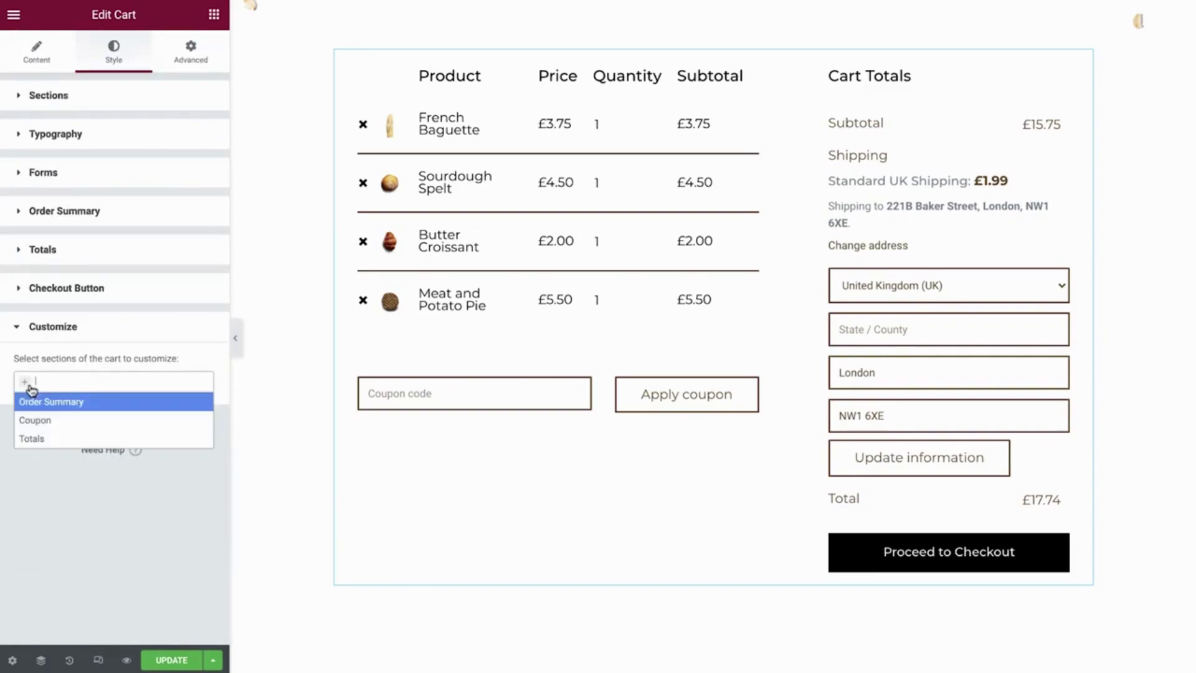
left_click(42, 442)
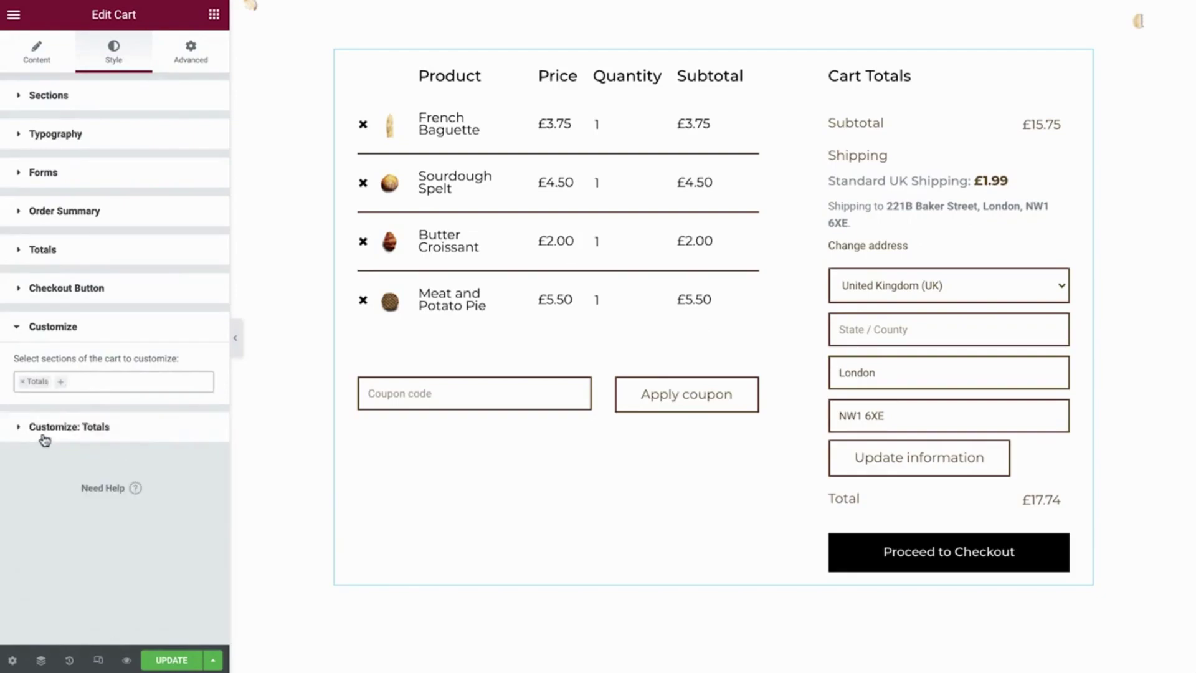
Apply the custom global font Text to the description in the Totals section's own customization settings
left_click(43, 439)
scroll(43, 438, "down", 10)
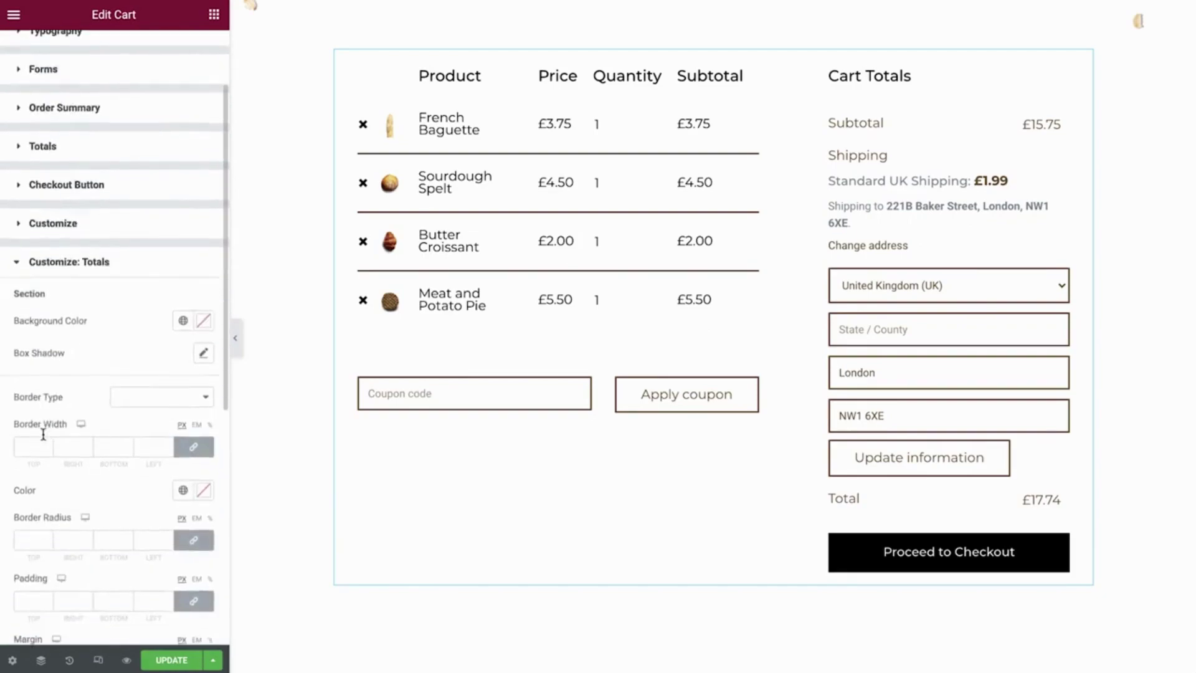
scroll(43, 438, "down", 3)
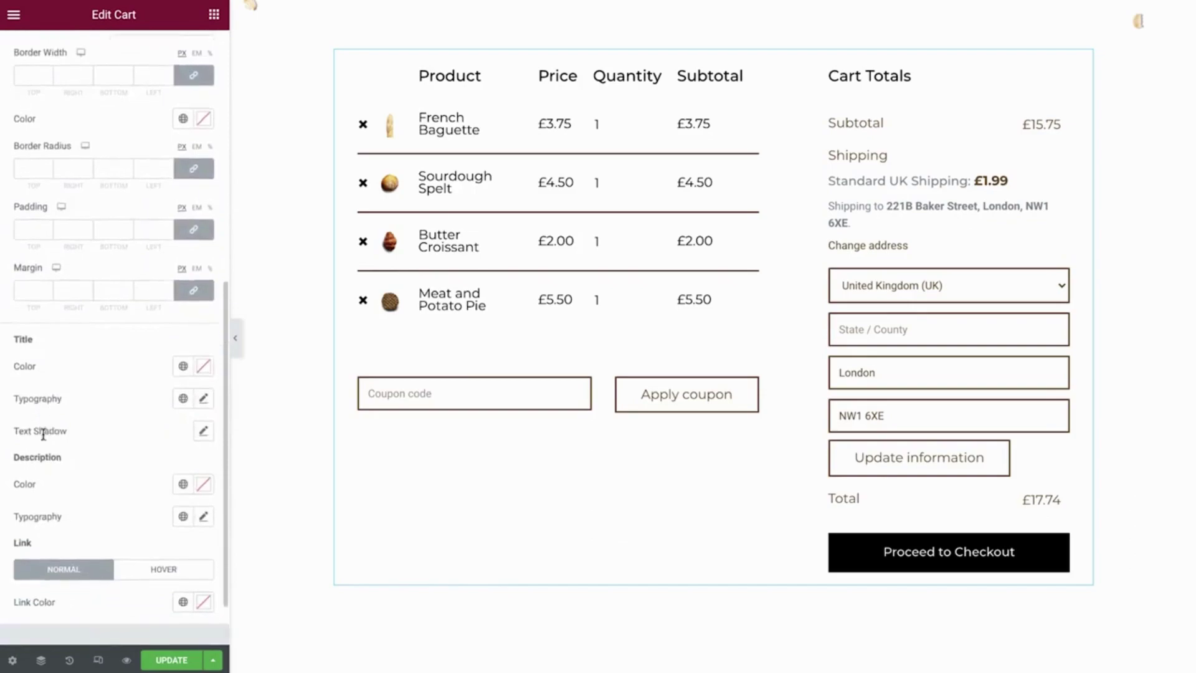
left_click(182, 451)
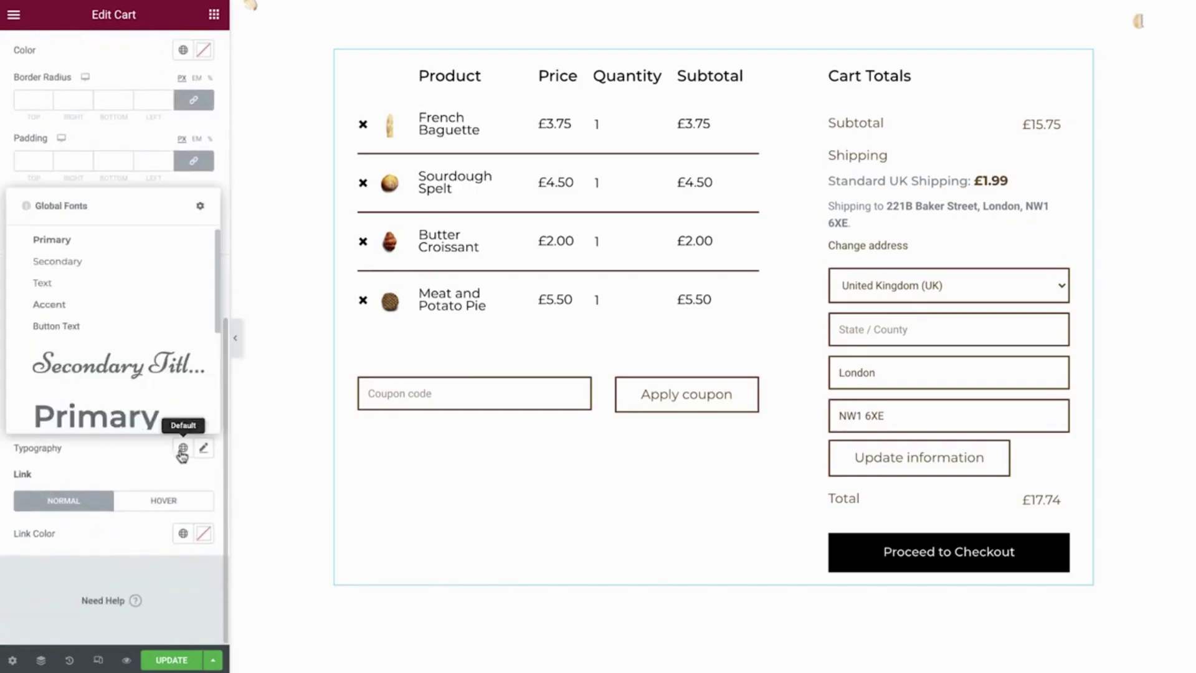
scroll(125, 376, "down", 3)
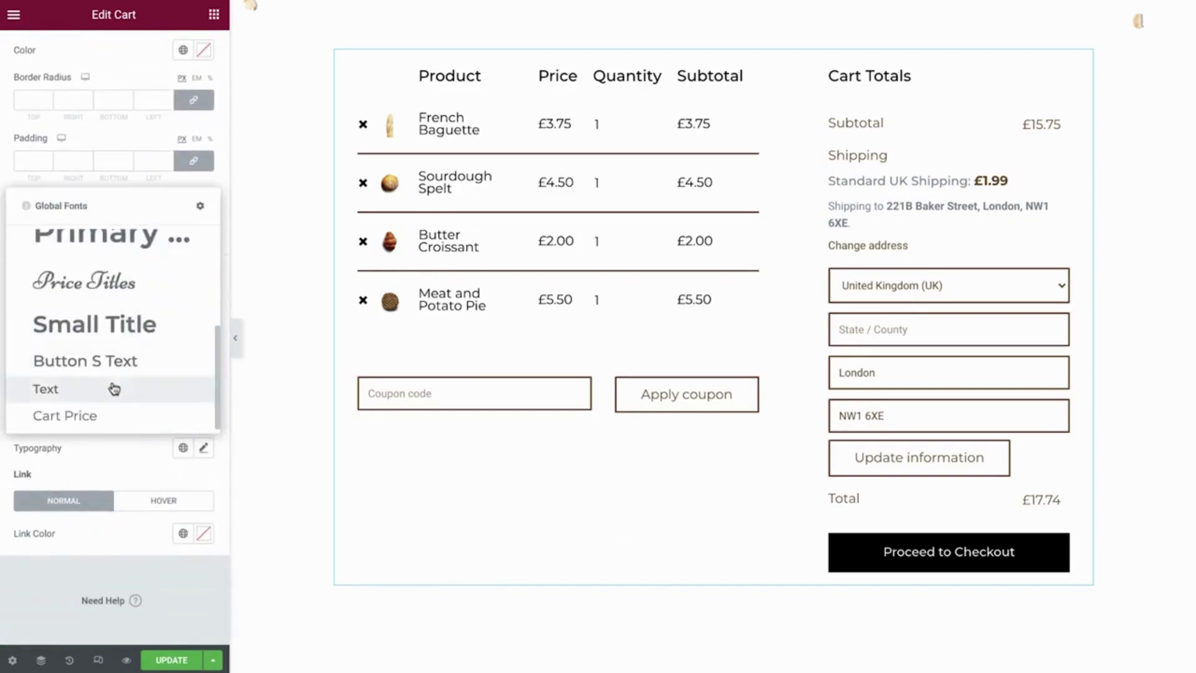
left_click(96, 397)
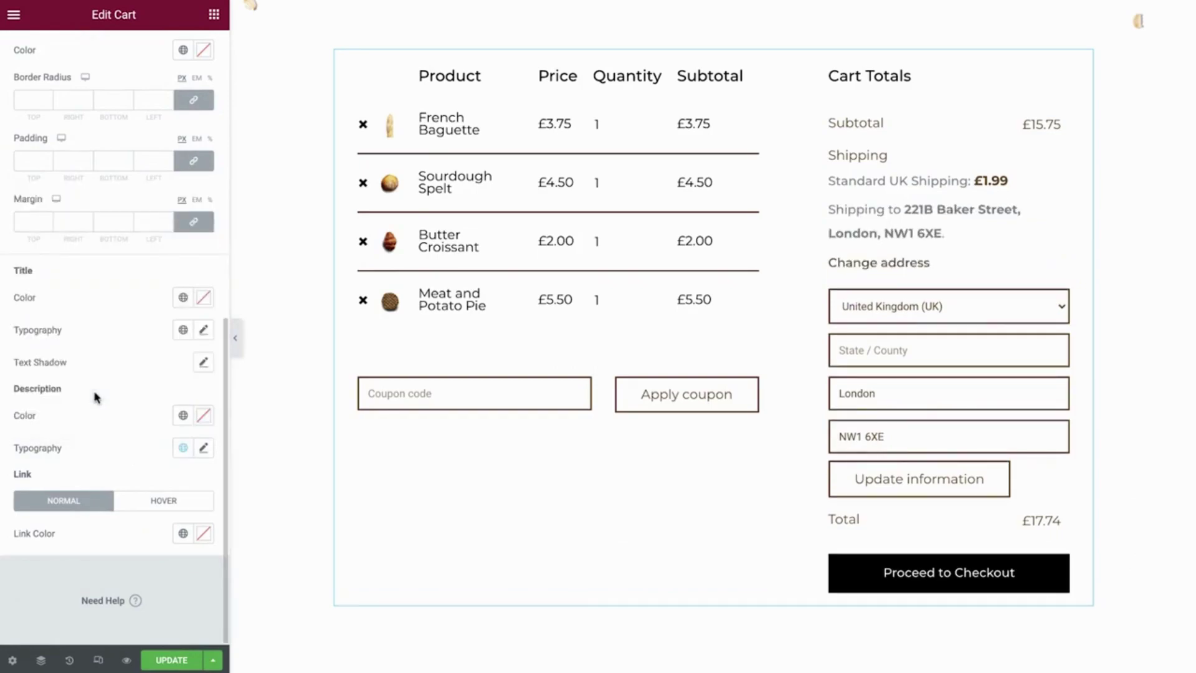
Save the updated cart page and review the finished cart on the live site
left_click(168, 661)
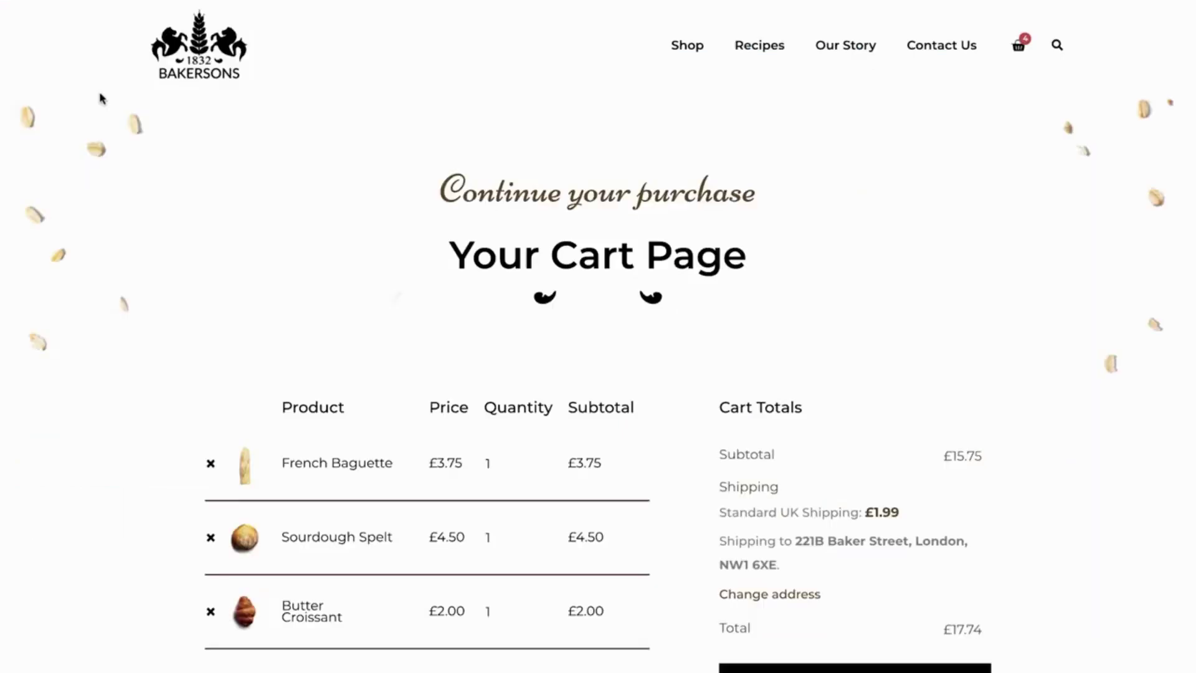
scroll(99, 98, "down", 3)
scroll(100, 99, "down", 1)
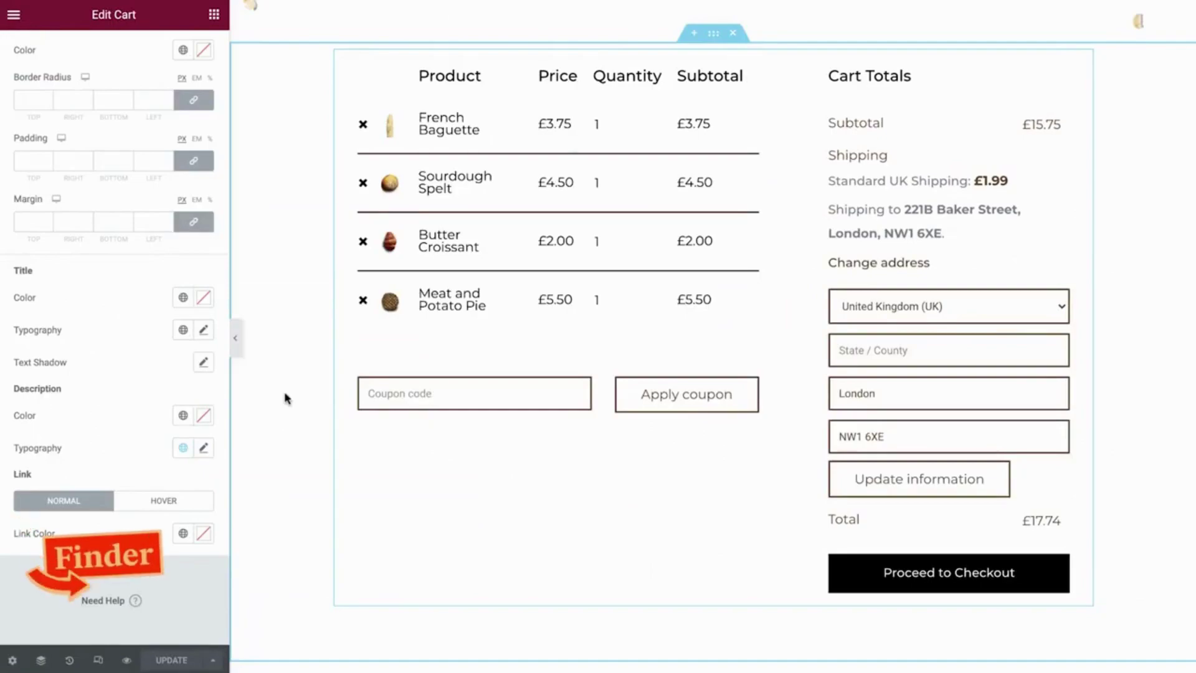
Find the Checkout page with Finder by searching for "checkout" and open it for editing
key("ctrl+e")
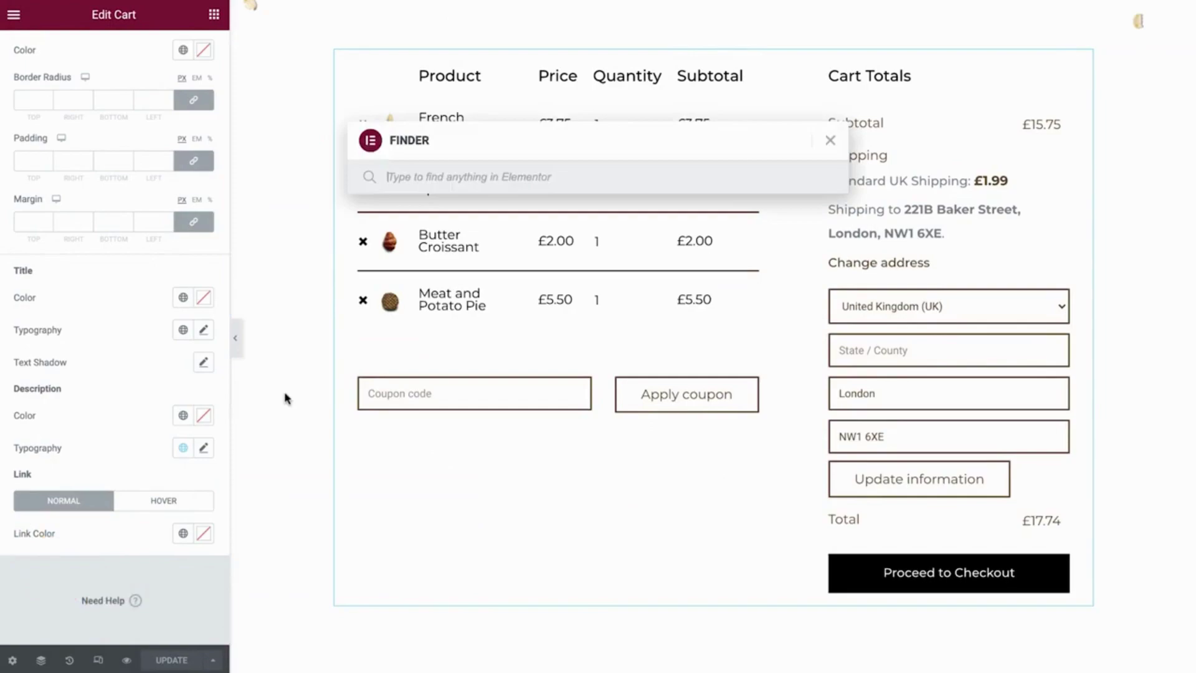
type("checkout")
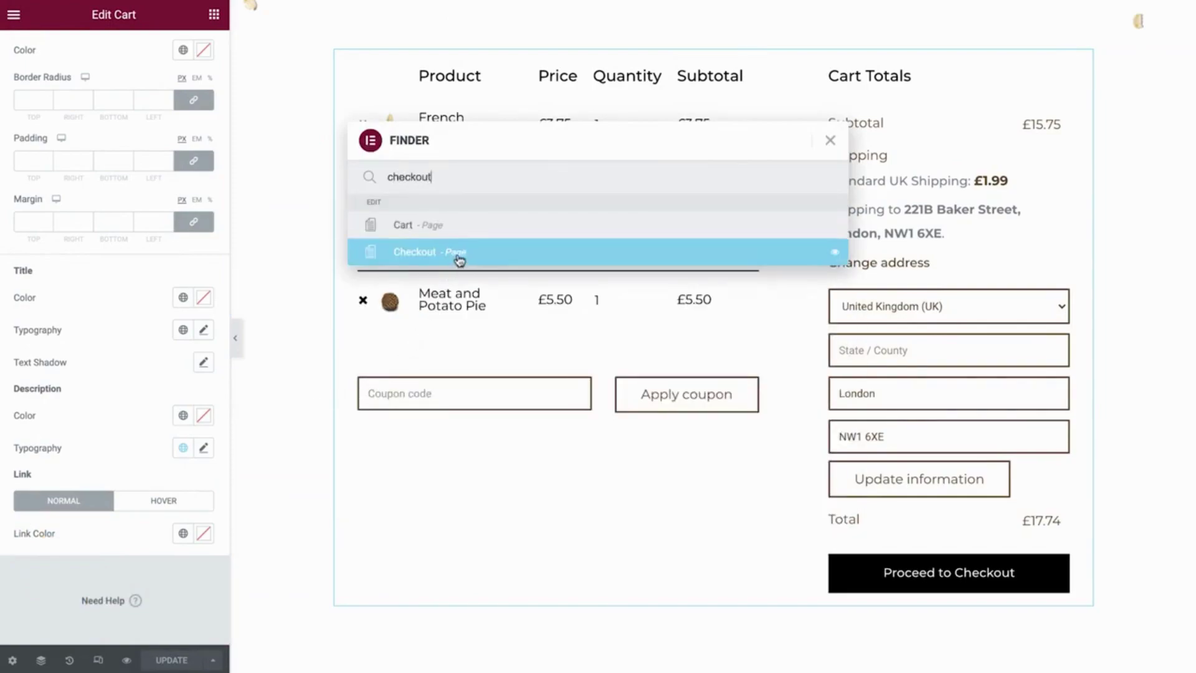
left_click(459, 256)
Review the default WooCommerce checkout form and delete its widget from the Checkout page
scroll(303, 372, "down", 7)
scroll(304, 372, "down", 7)
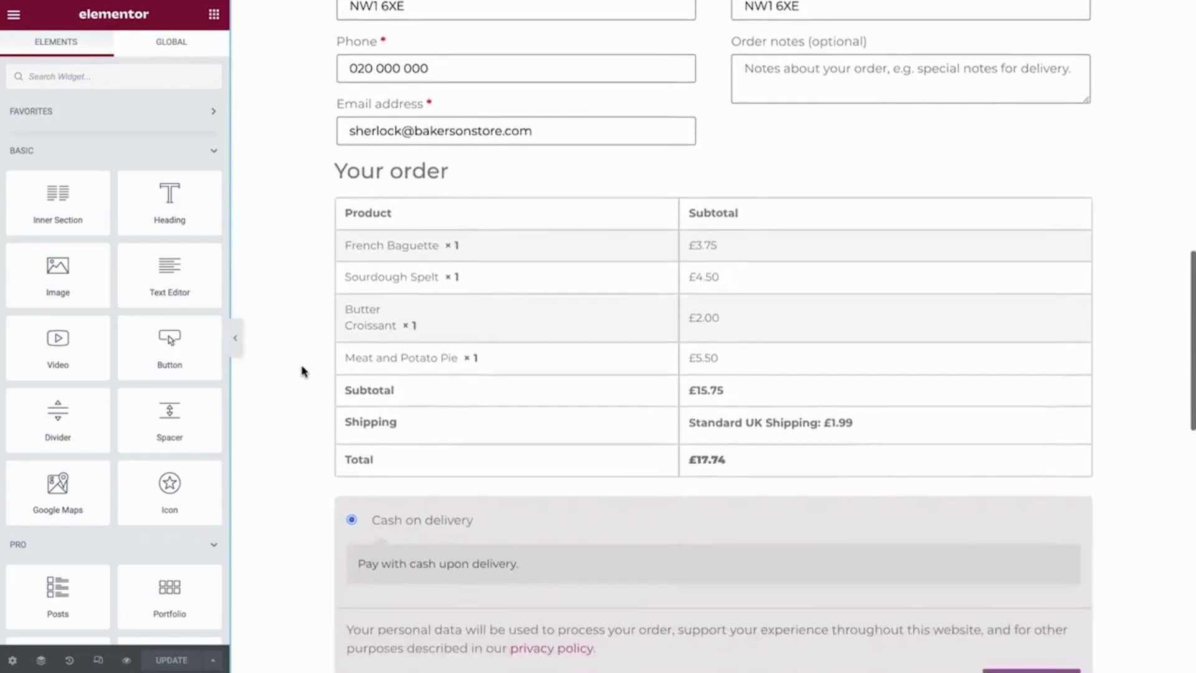
scroll(303, 372, "up", 4)
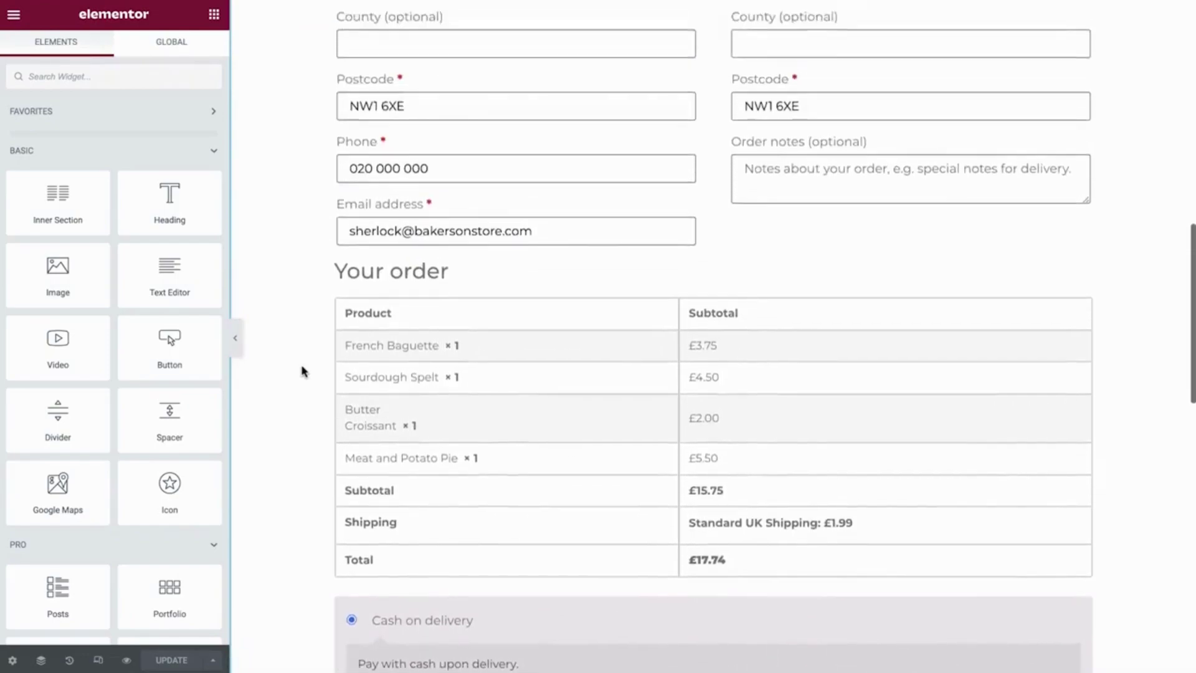
scroll(304, 372, "up", 7)
scroll(304, 372, "up", 4)
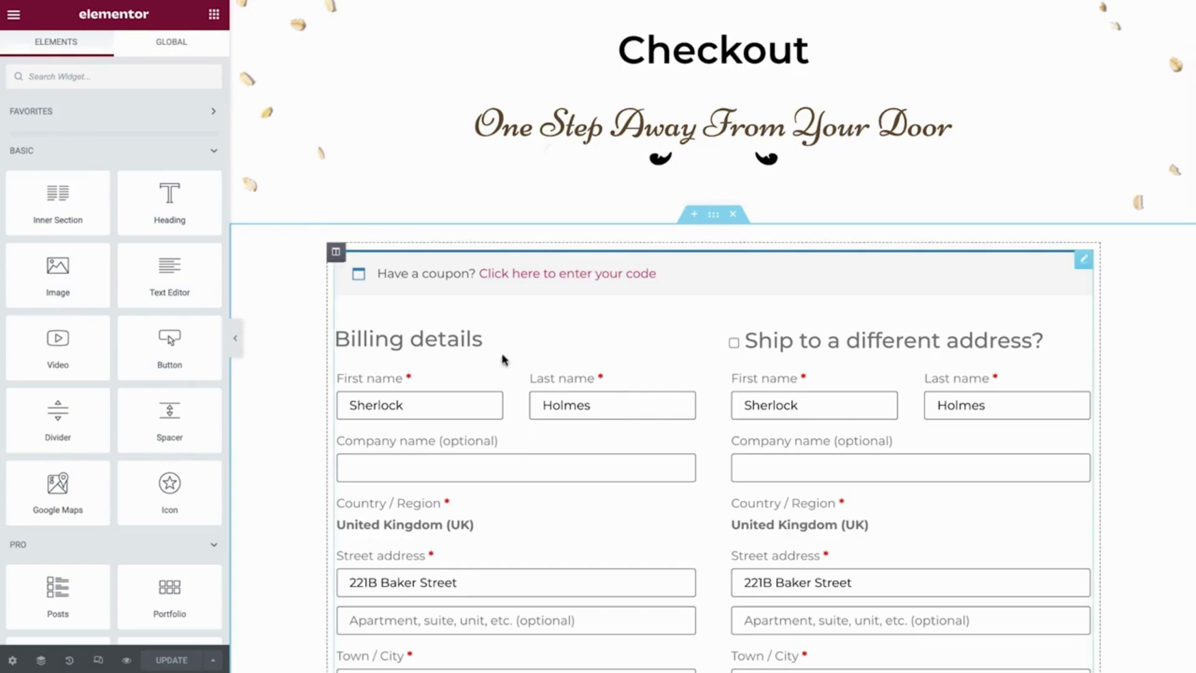
right_click(527, 352)
left_click(596, 565)
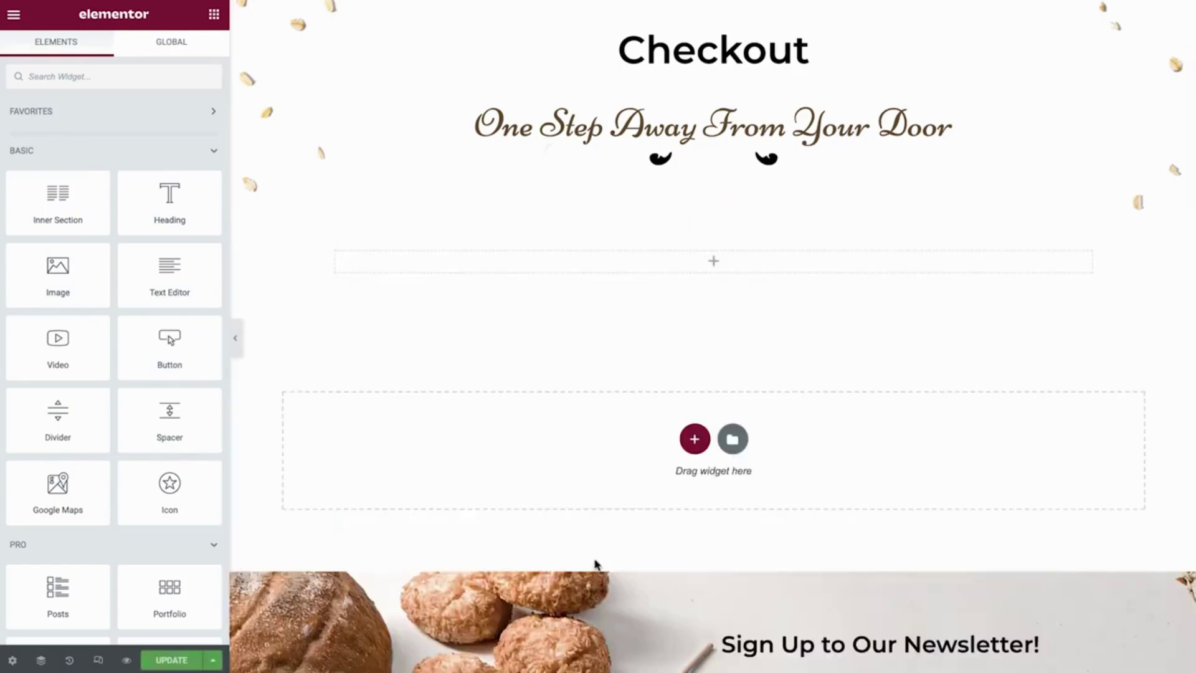
Search the widgets for "checkout" and place the Checkout widget in the empty section below the page heading
left_click(150, 77)
type("checkout")
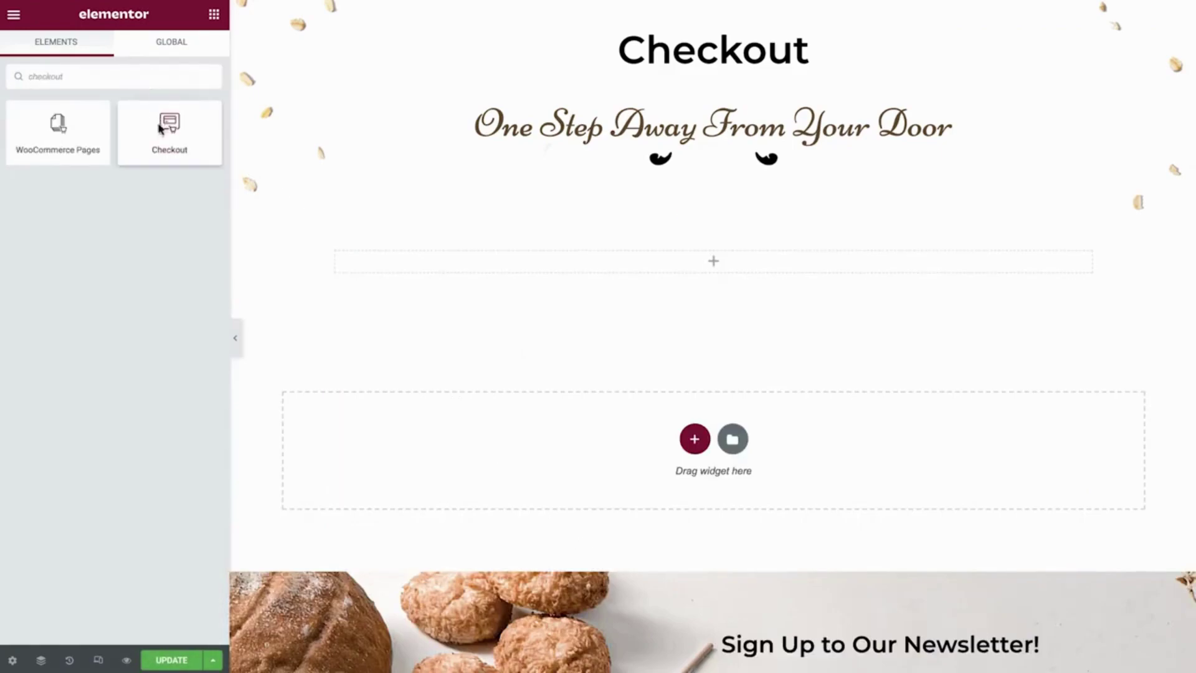
left_click_drag(164, 128, 427, 254)
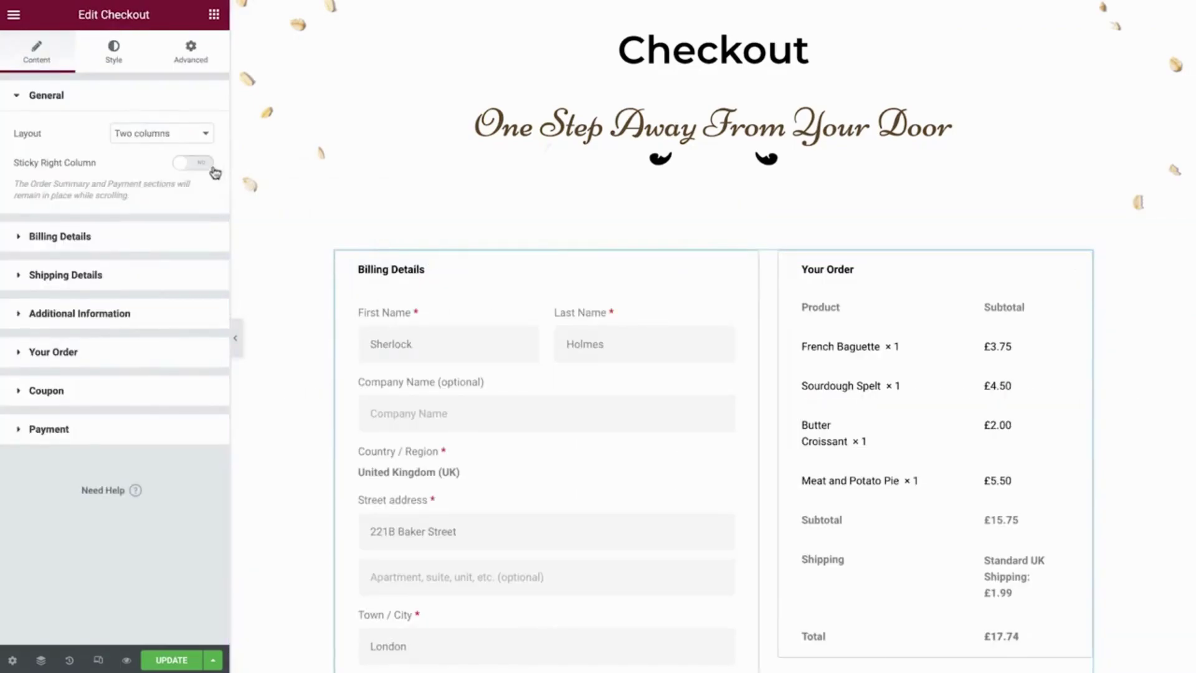
Make the checkout's right column sticky with an offset of 50 and check how it behaves along the page
left_click(194, 165)
left_click(186, 222)
type("50")
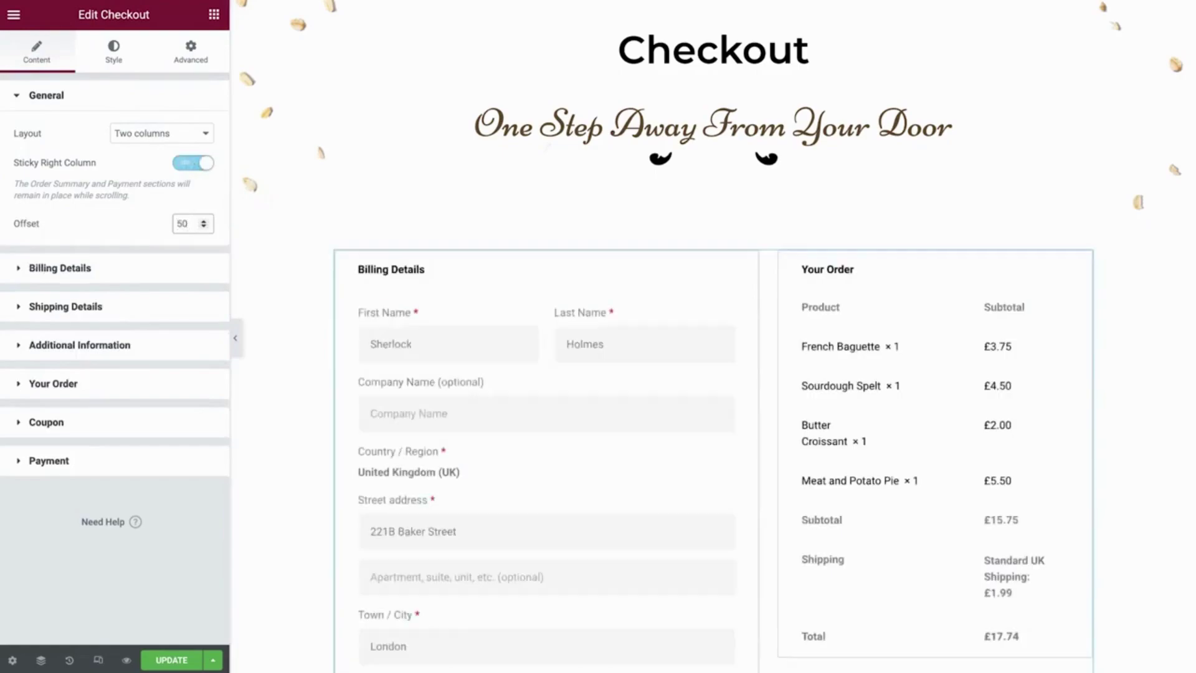
scroll(277, 306, "down", 6)
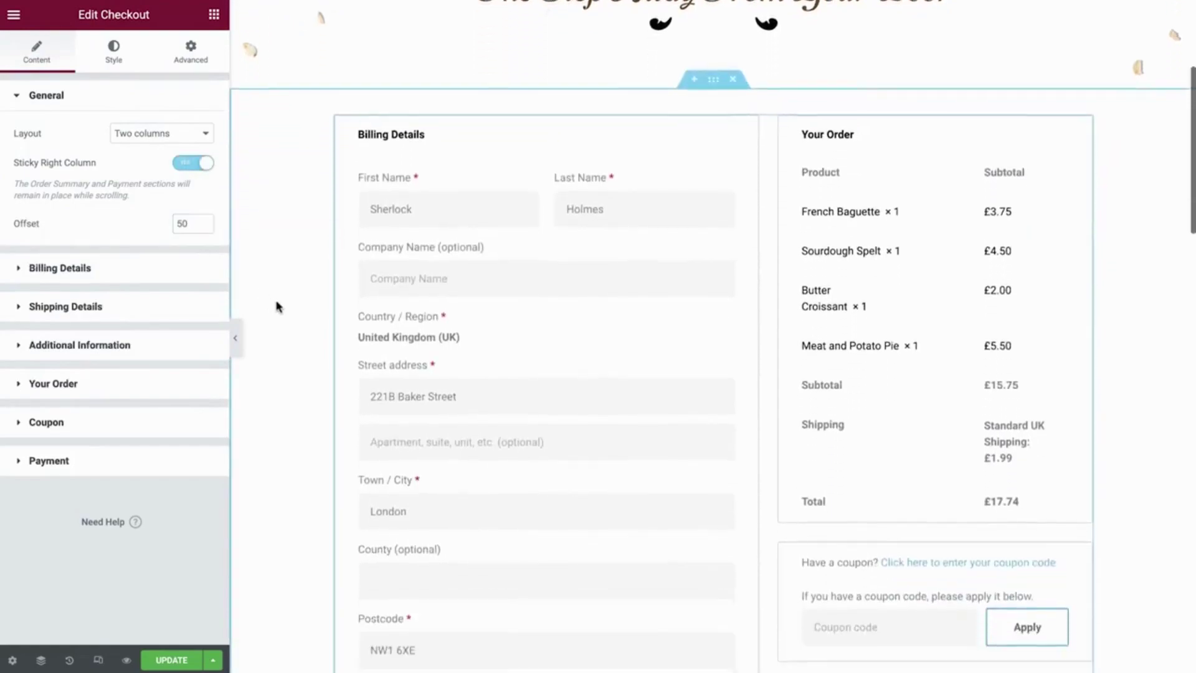
scroll(277, 307, "down", 7)
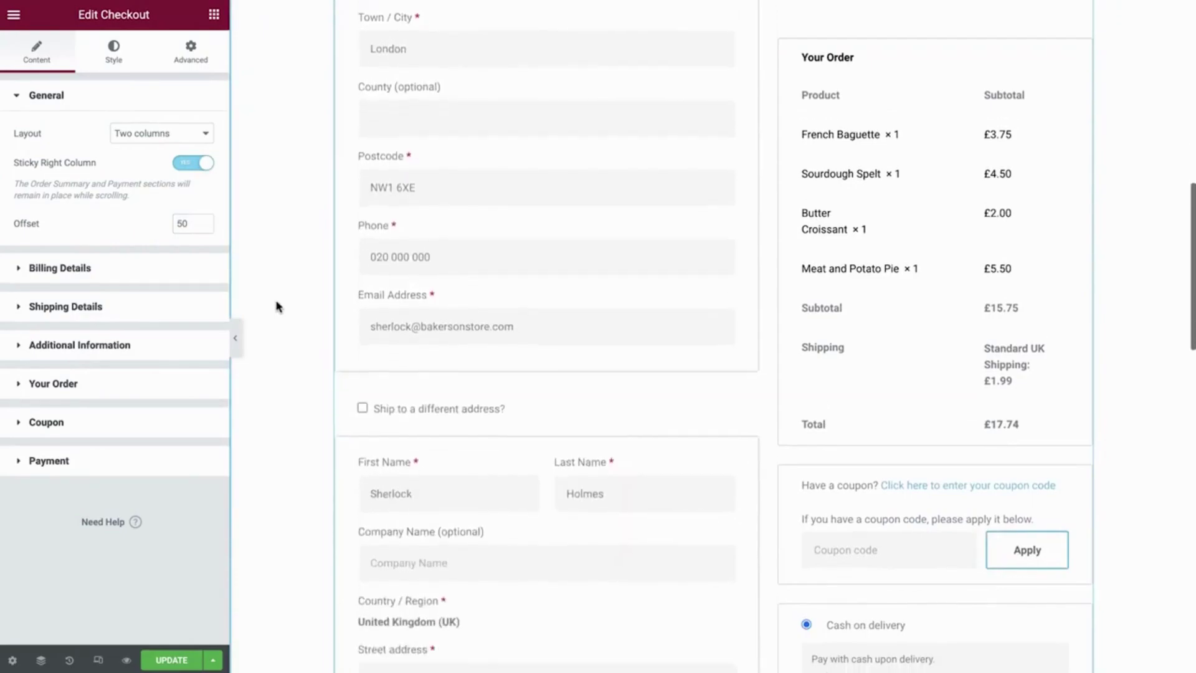
scroll(277, 307, "down", 6)
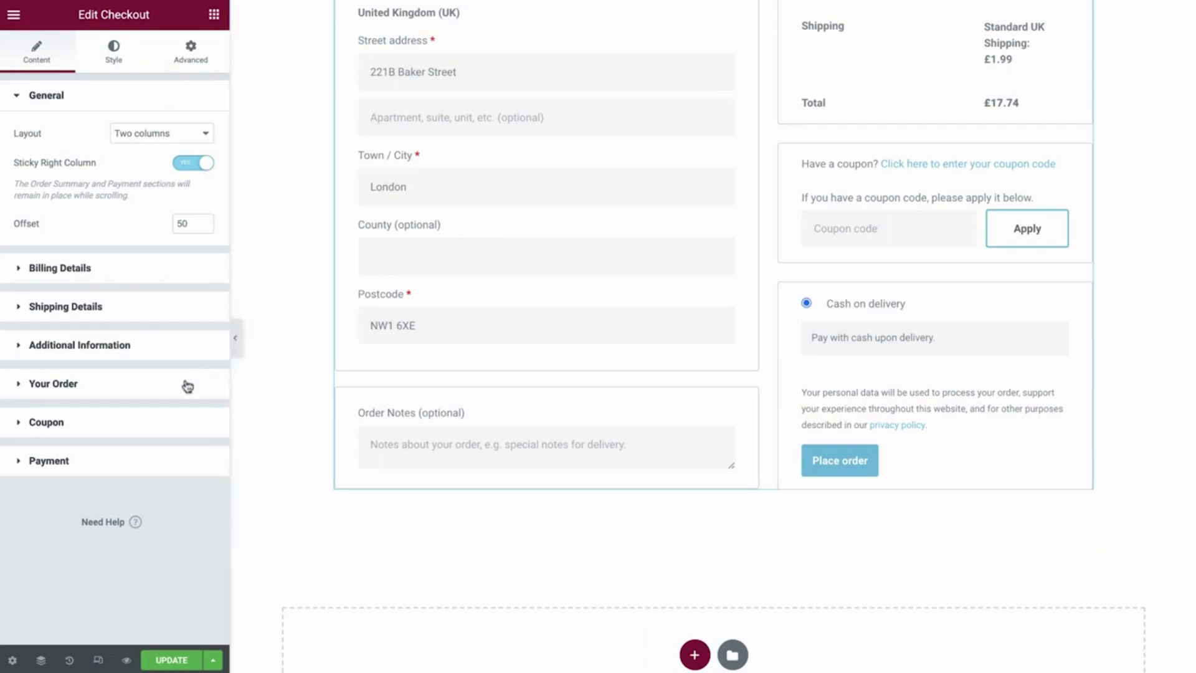
Justify the purchase button's alignment in the Checkout widget's payment settings
left_click(114, 461)
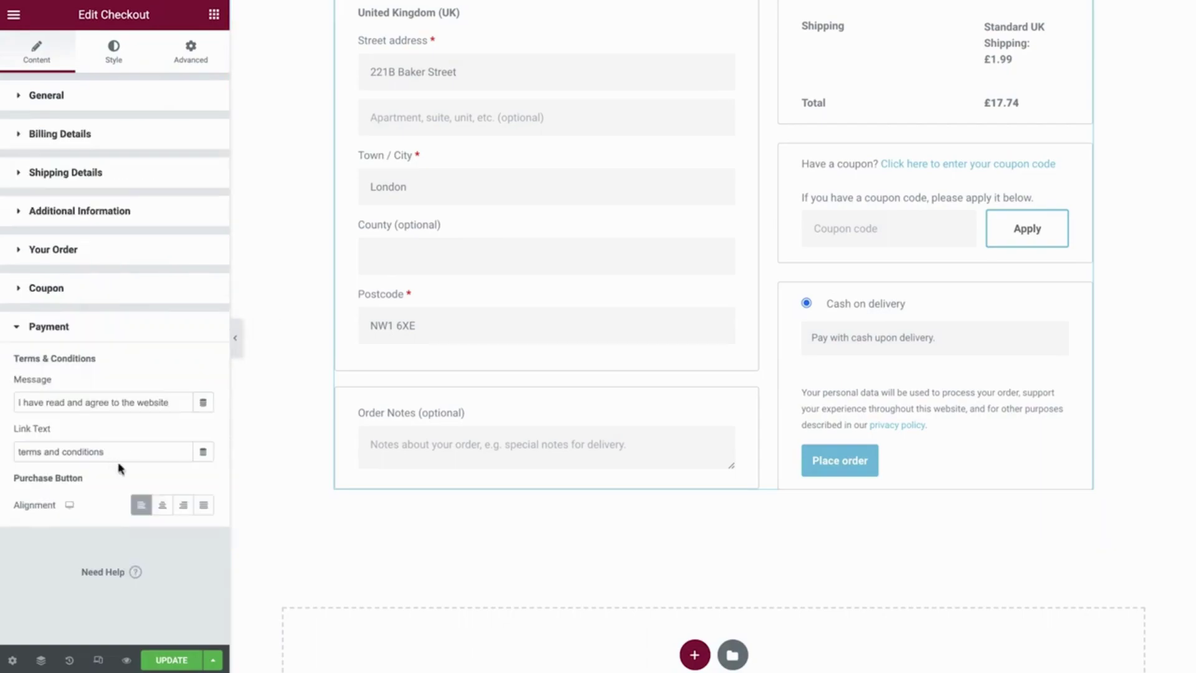
left_click(204, 506)
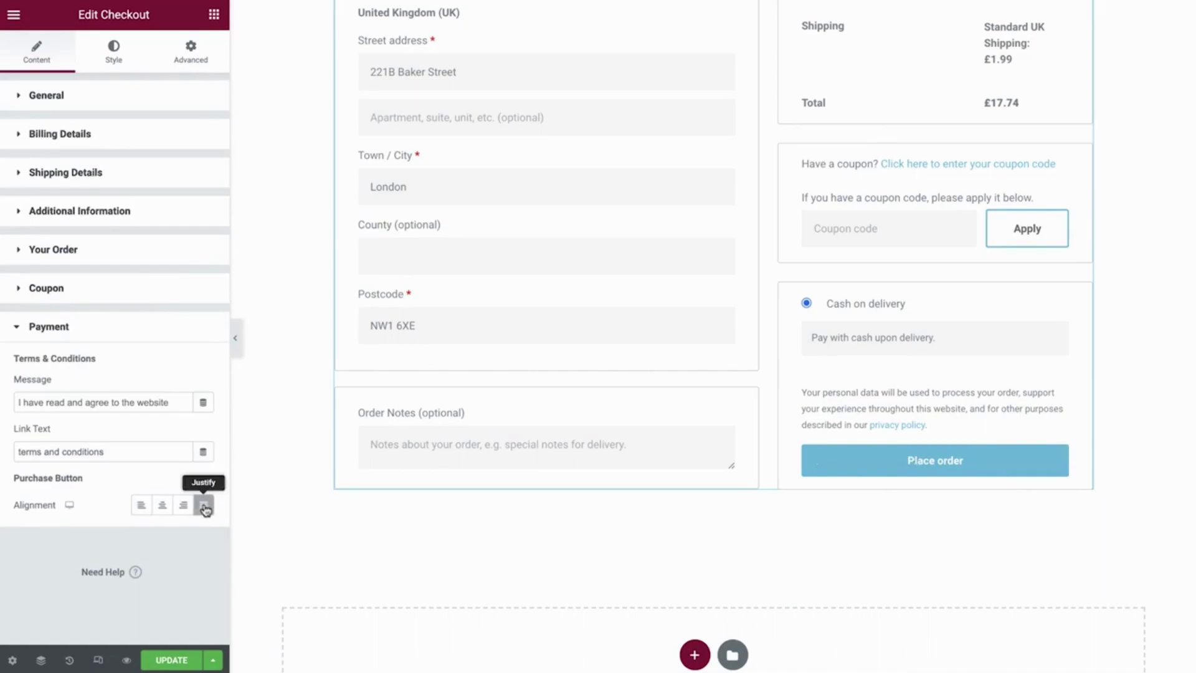
scroll(299, 451, "up", 9)
scroll(299, 451, "up", 8)
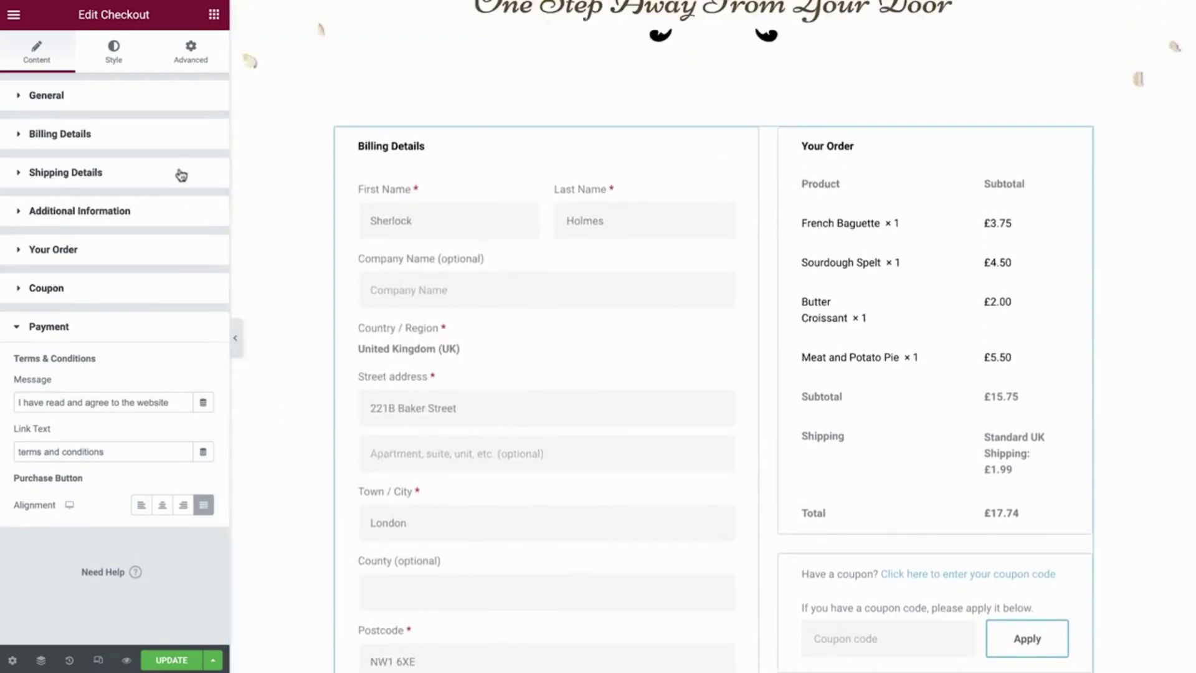
Set the border type of the checkout sections to None
left_click(114, 53)
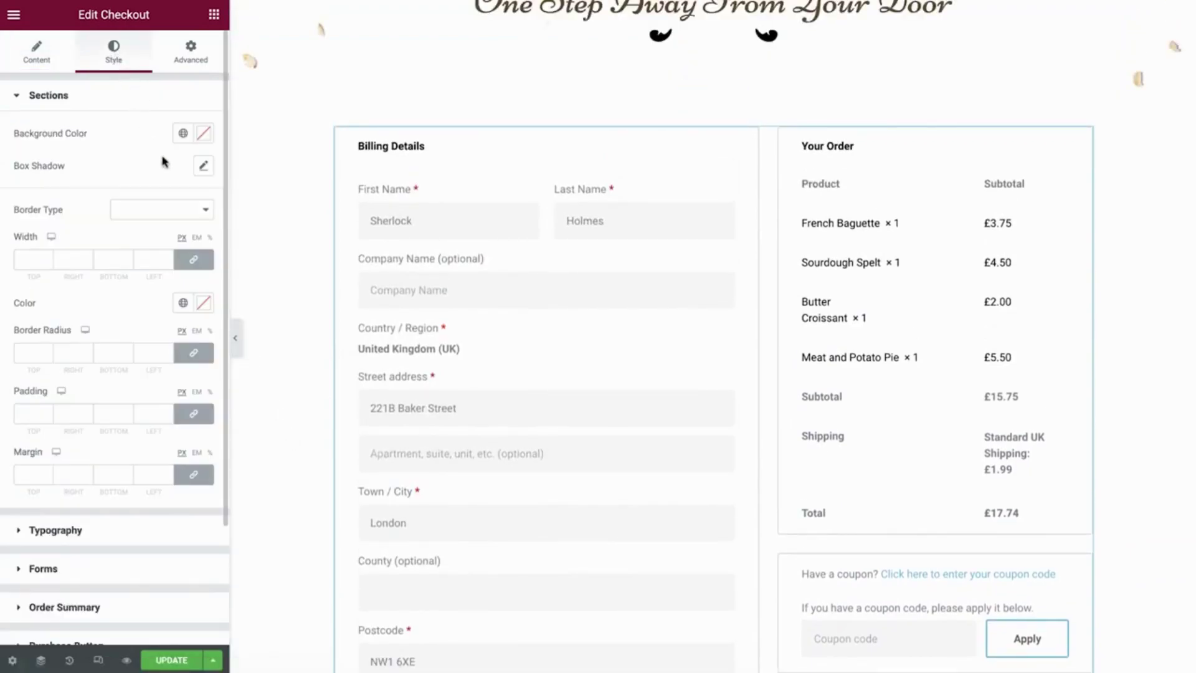
left_click(187, 210)
left_click(188, 213)
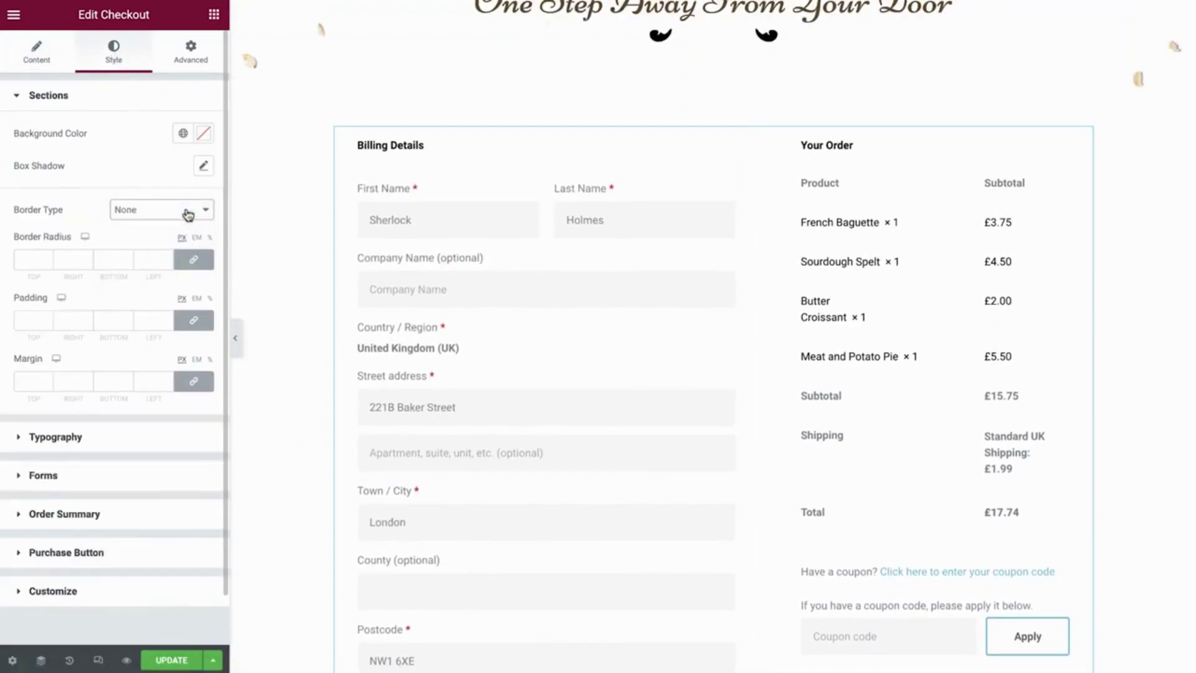
Apply the global font Button S Text to the checkout titles
left_click(92, 447)
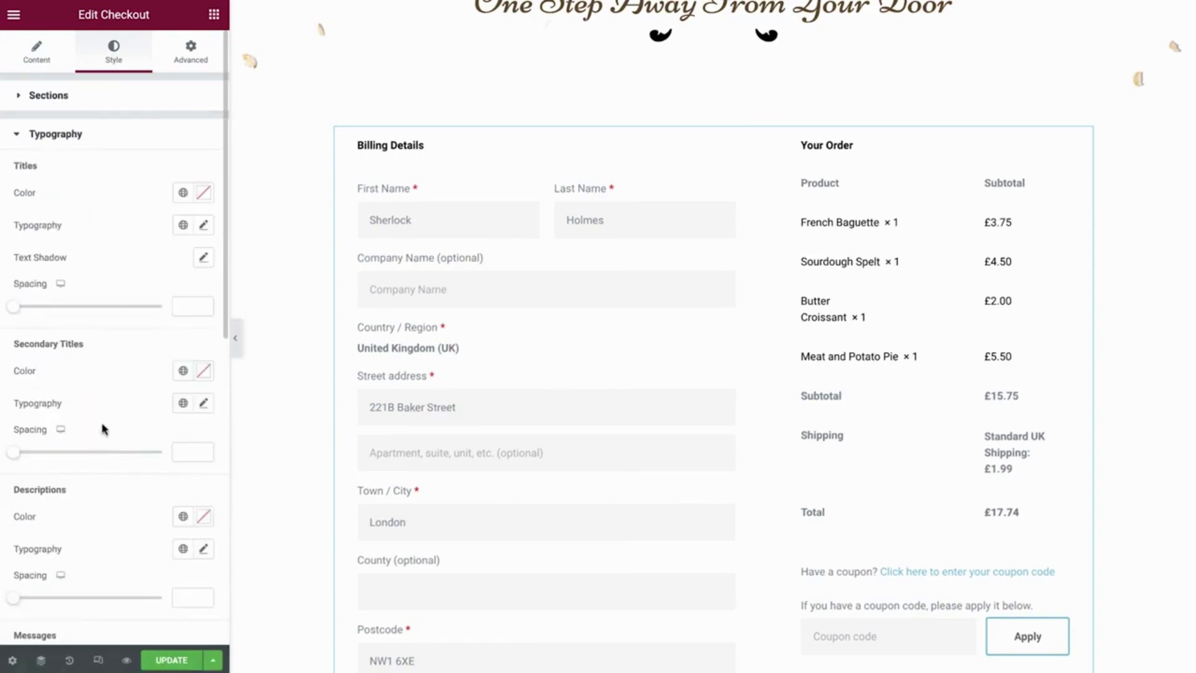
left_click(183, 225)
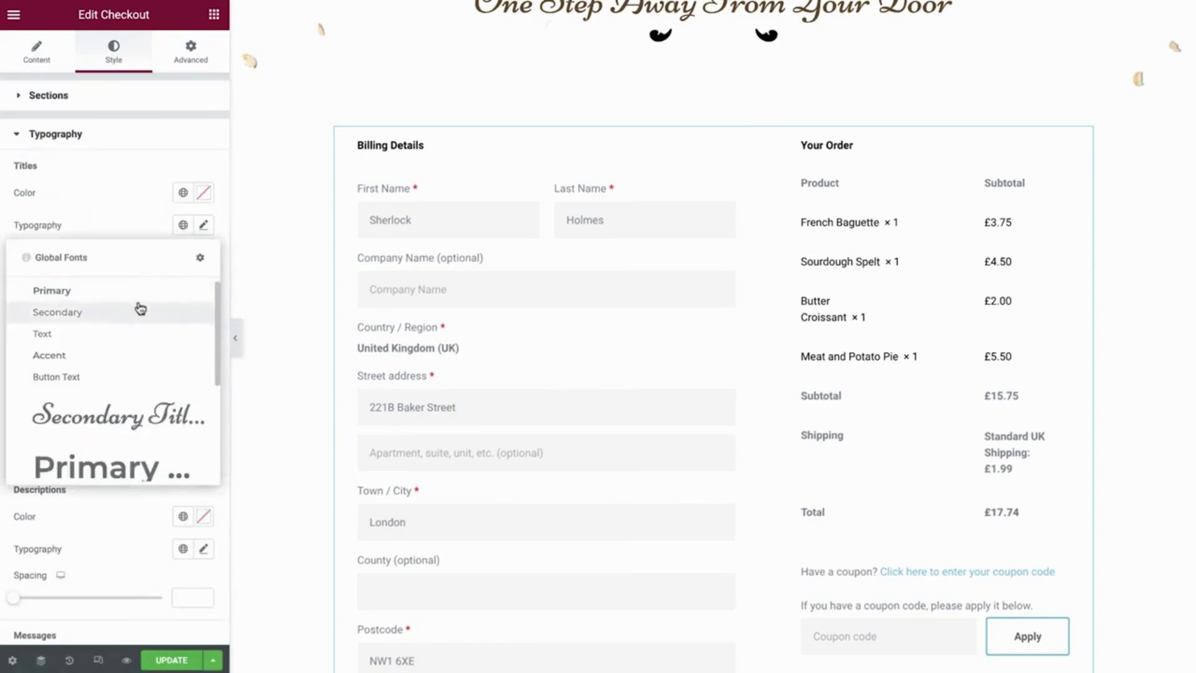
scroll(140, 310, "down", 3)
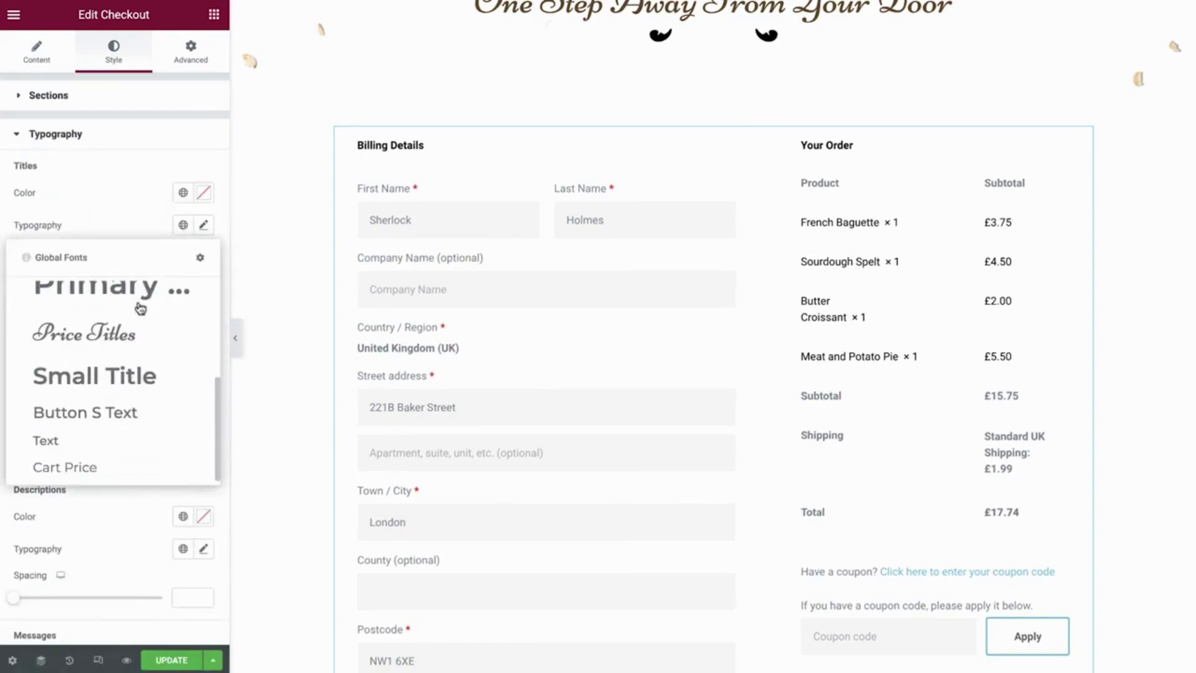
left_click(109, 413)
Give the checkout's secondary titles the global Text font set in Montserrat and the global Primary color
left_click(182, 403)
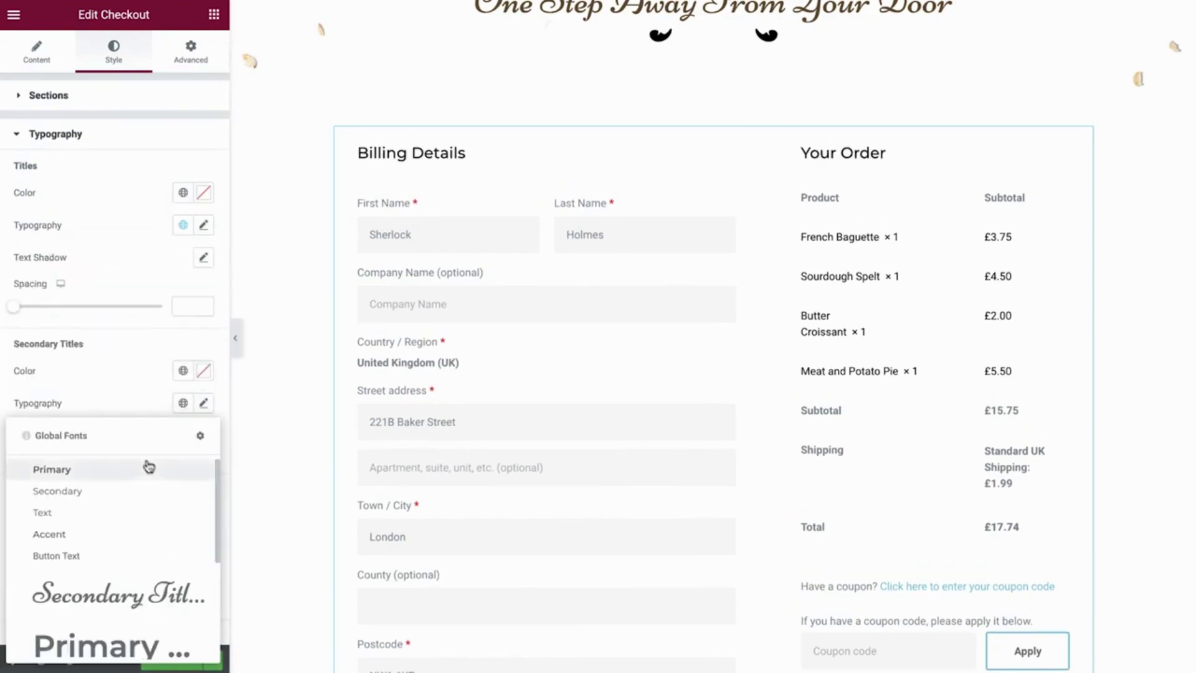
scroll(138, 475, "down", 3)
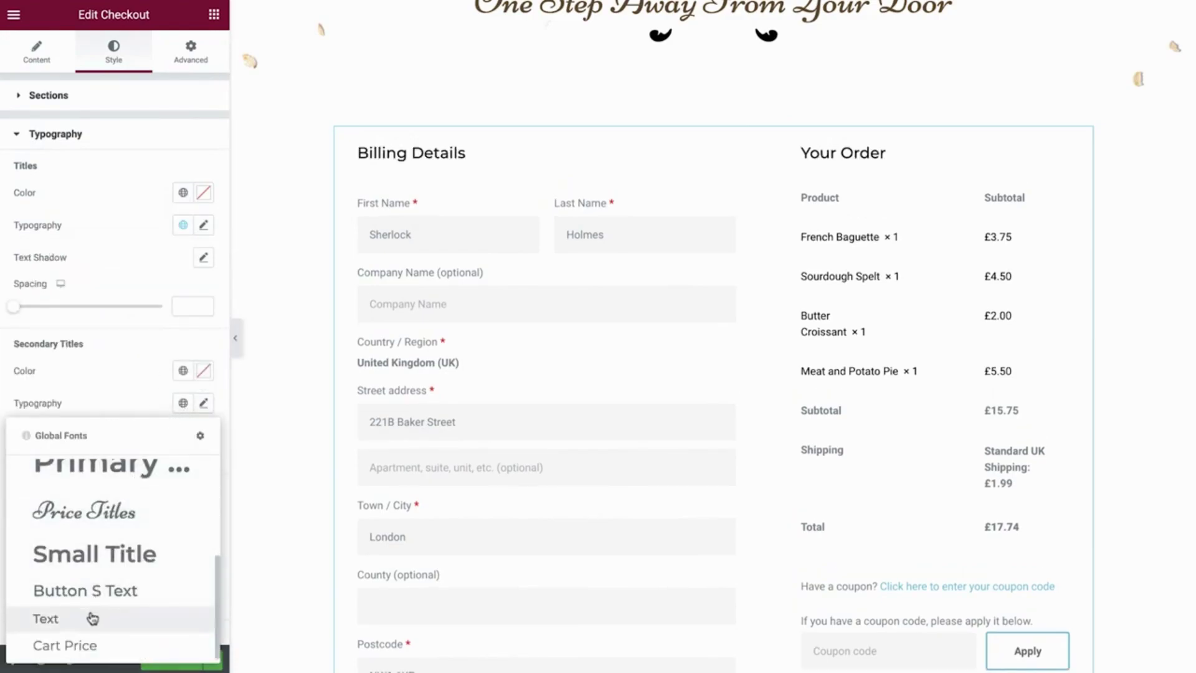
left_click(92, 617)
left_click(183, 376)
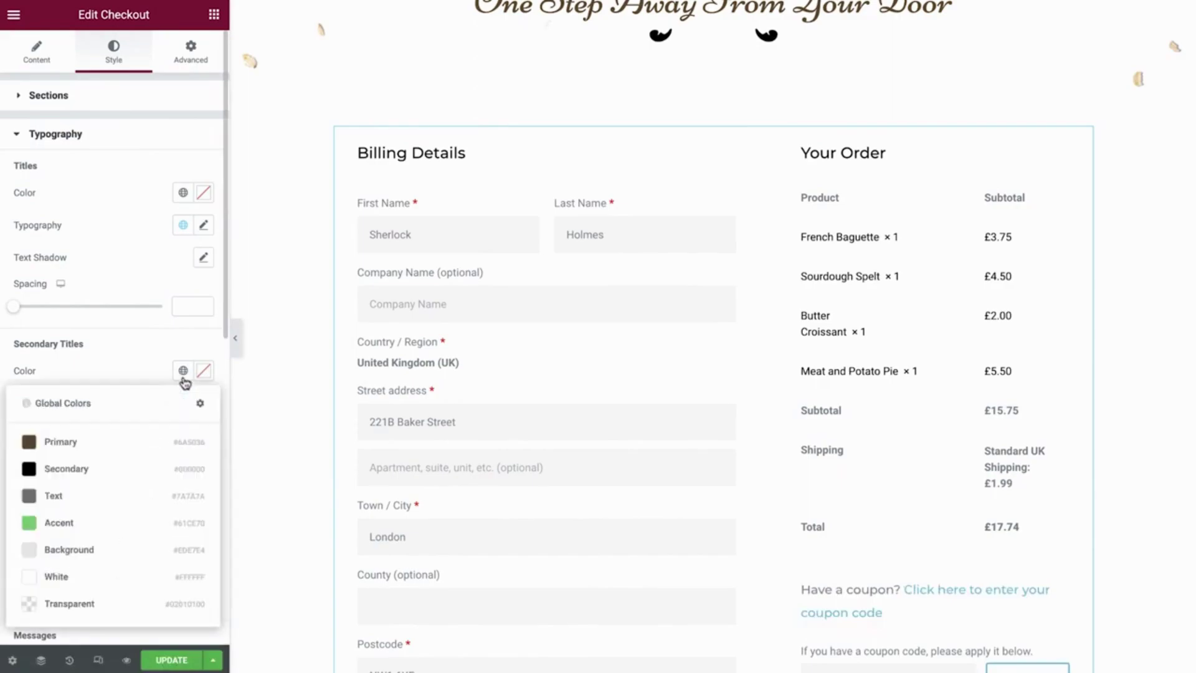
left_click(134, 442)
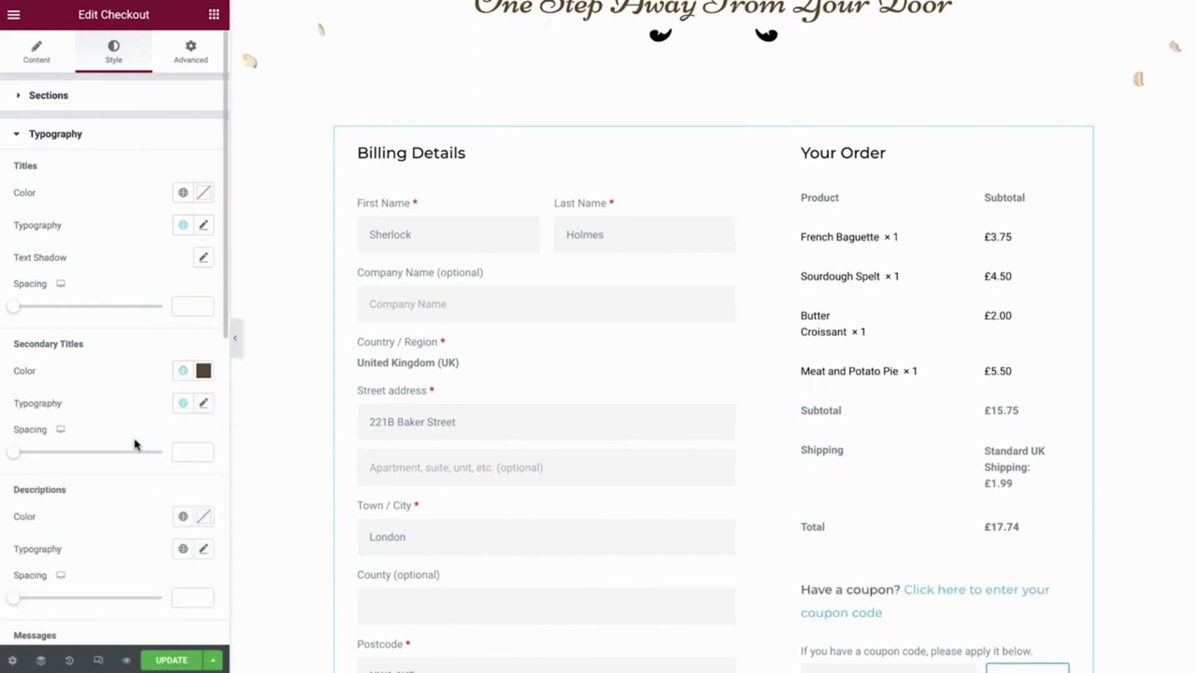
Style the checkout's checkboxes with the global Secondary color and the custom global Text font
scroll(136, 444, "down", 6)
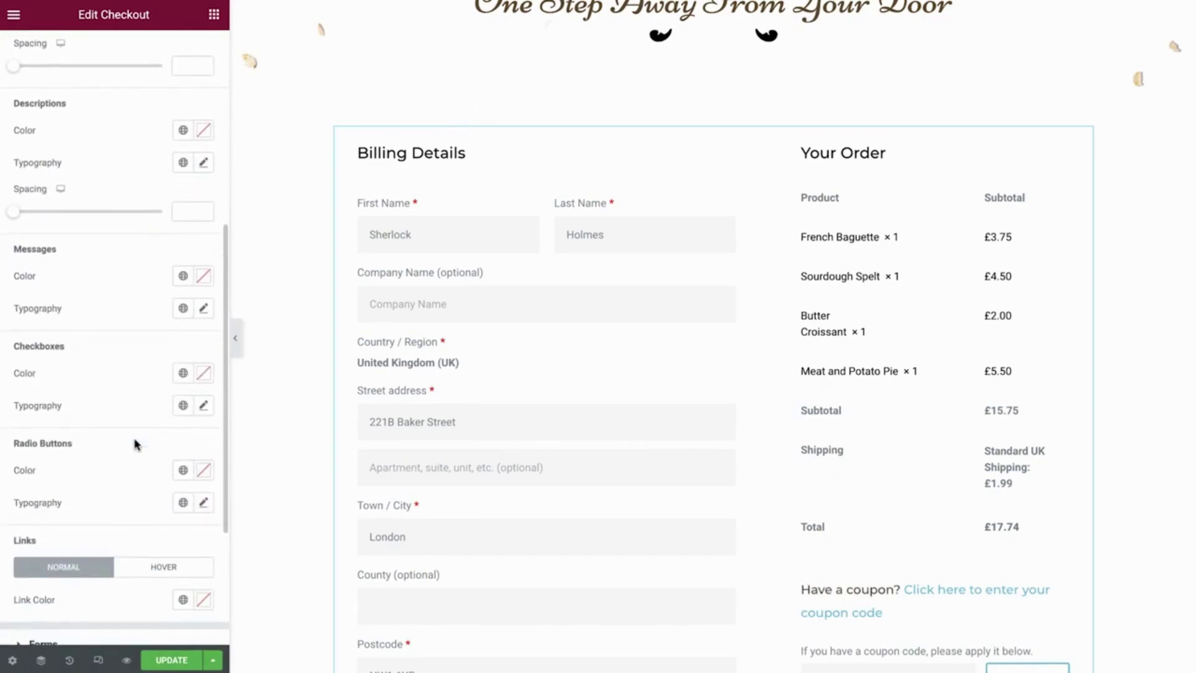
left_click(182, 373)
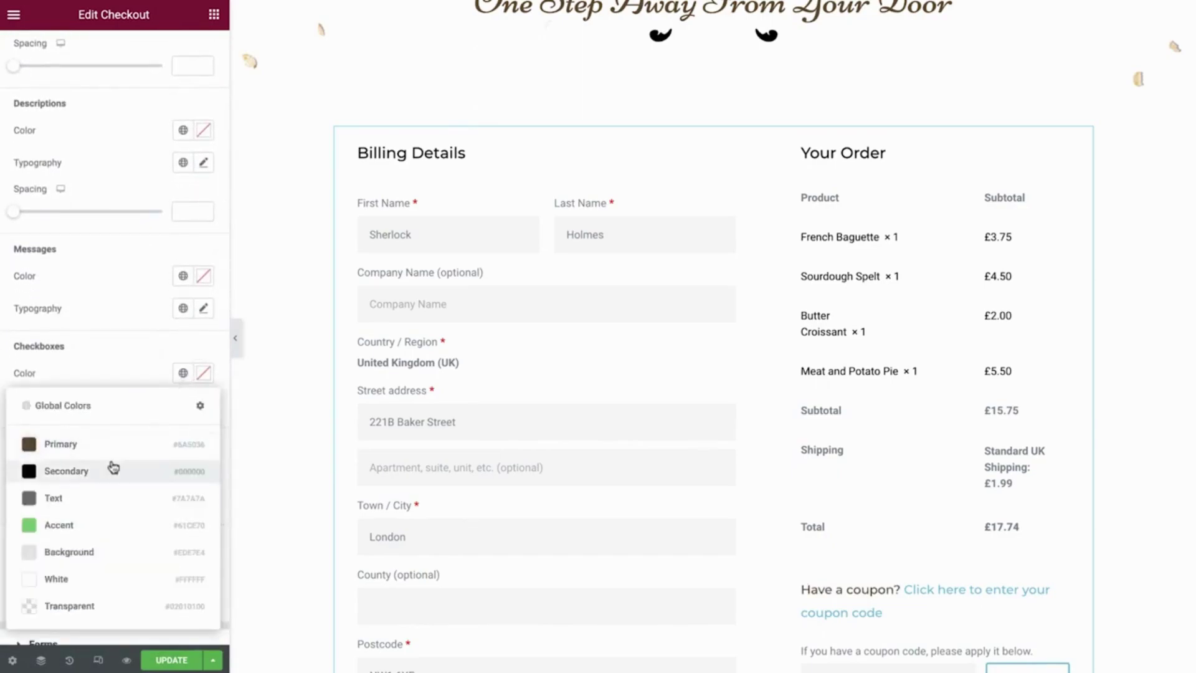
left_click(112, 469)
left_click(183, 406)
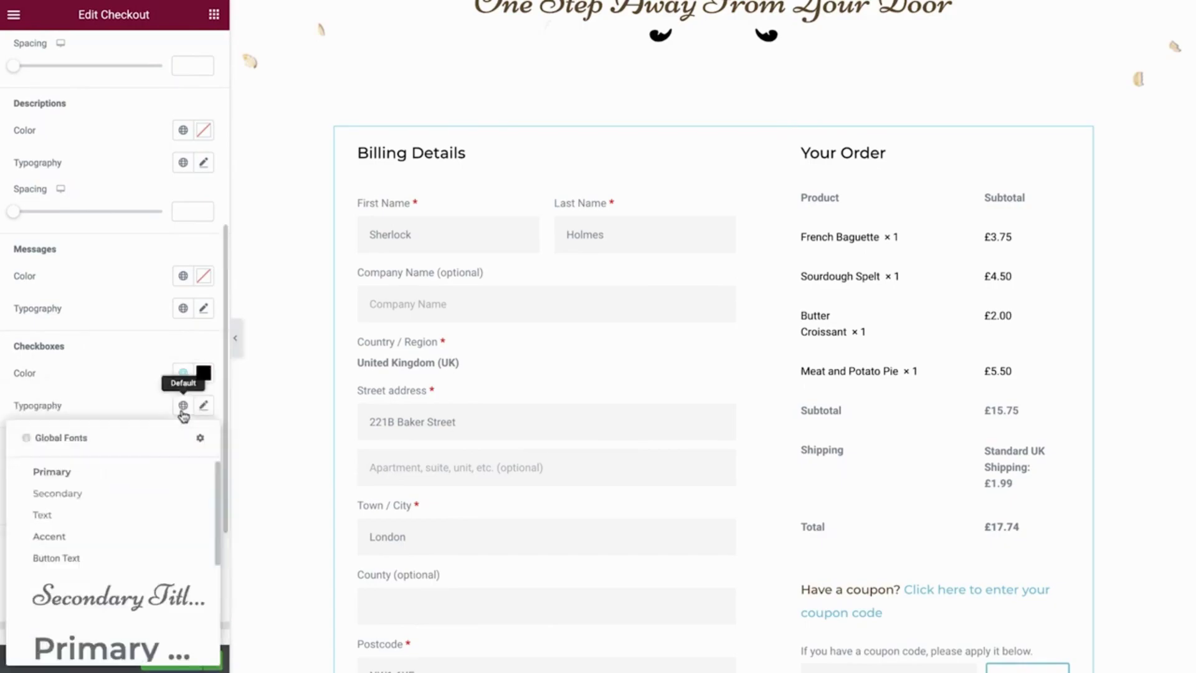
scroll(120, 478, "down", 3)
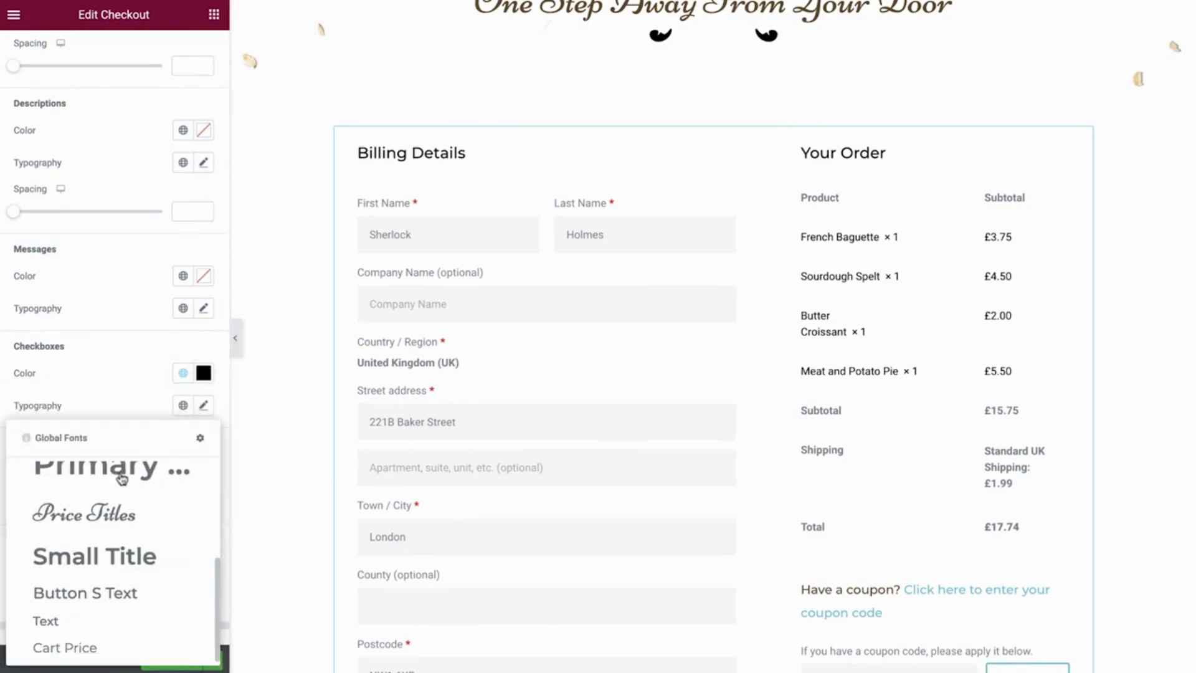
left_click(79, 621)
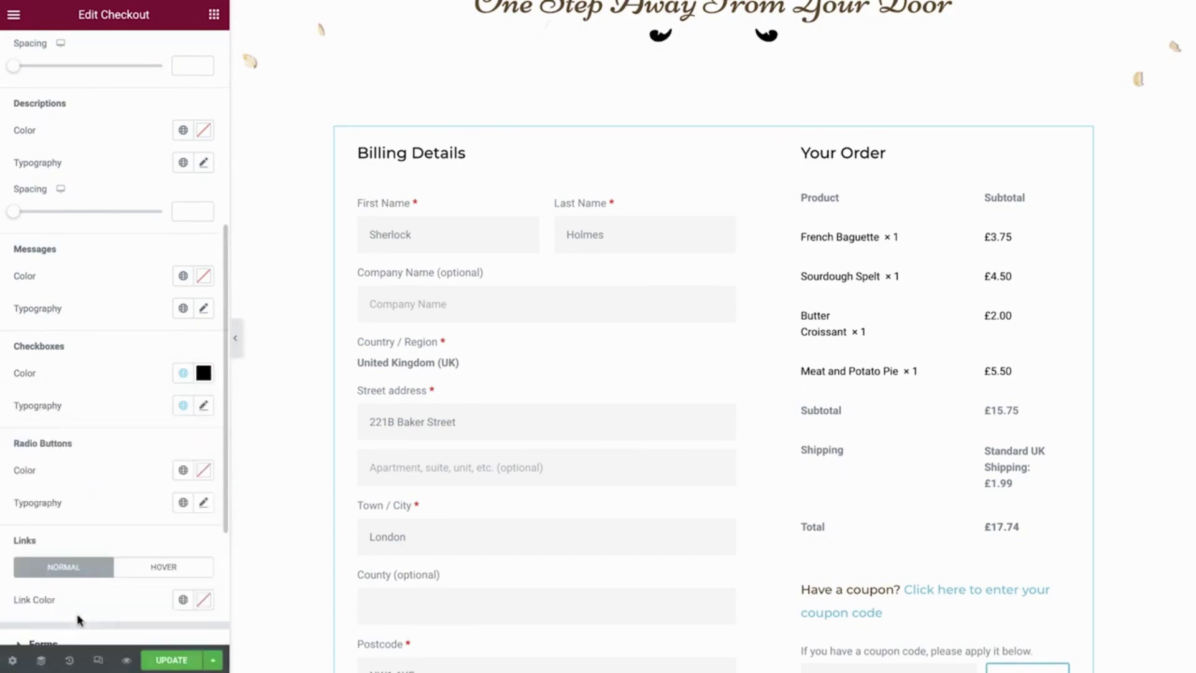
Set the checkout link color to global Primary for the normal state and Secondary for the hover state
left_click(182, 601)
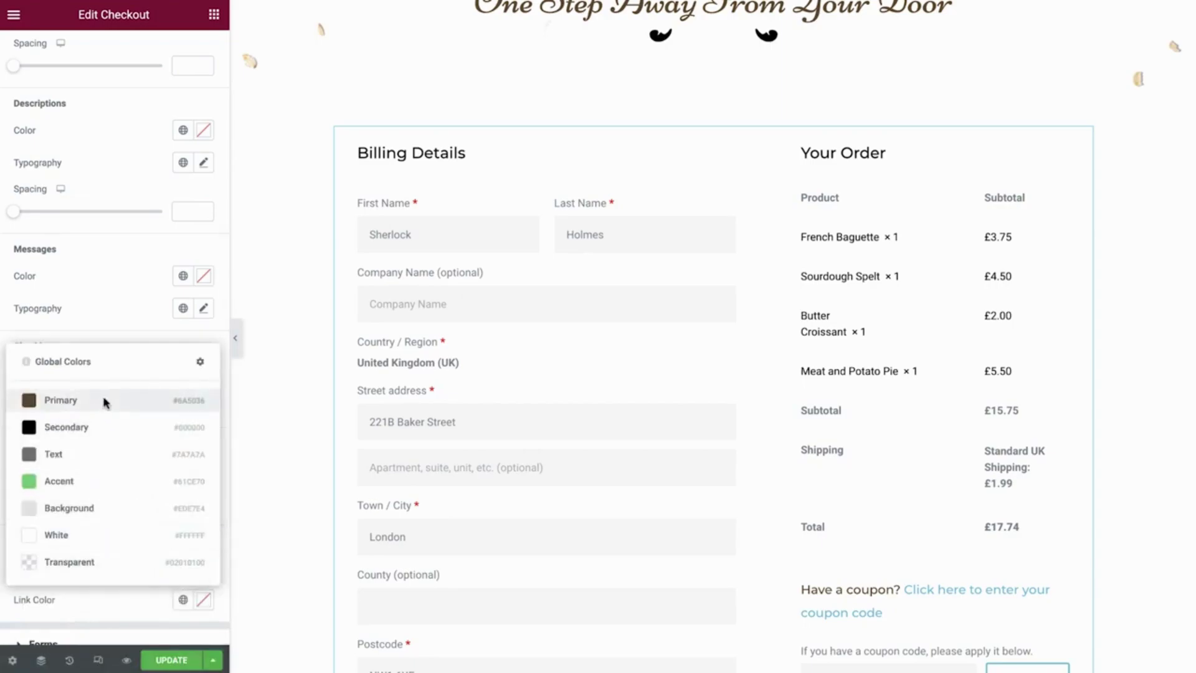
left_click(104, 400)
left_click(169, 571)
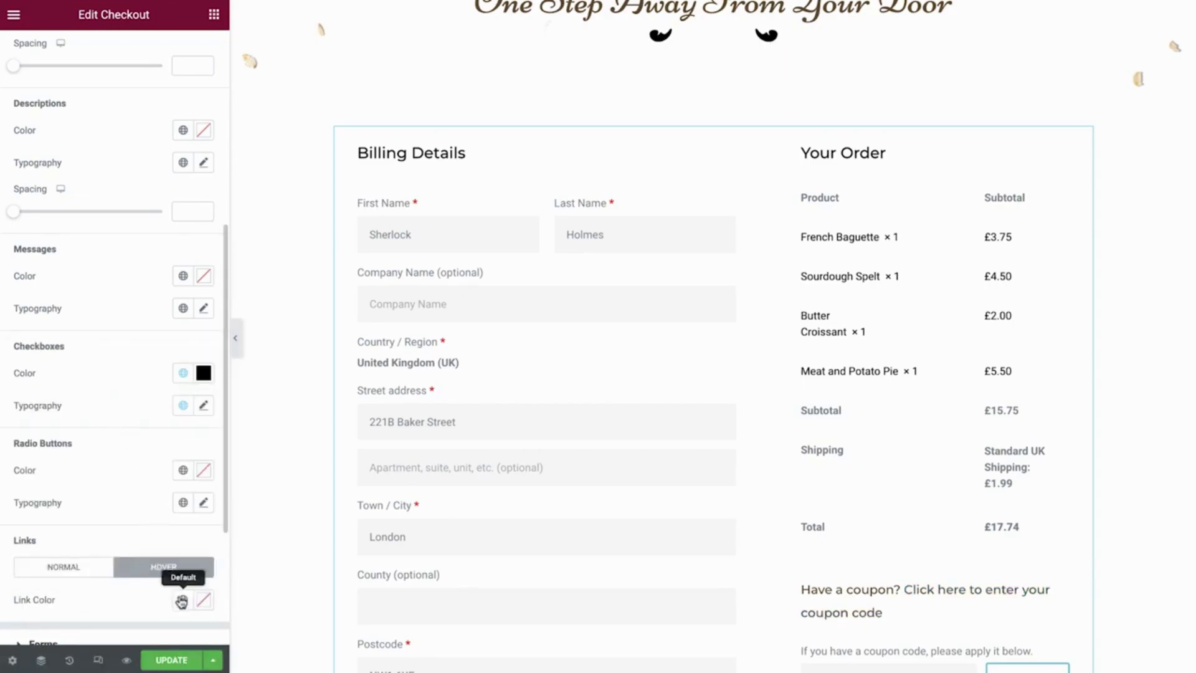
left_click(182, 601)
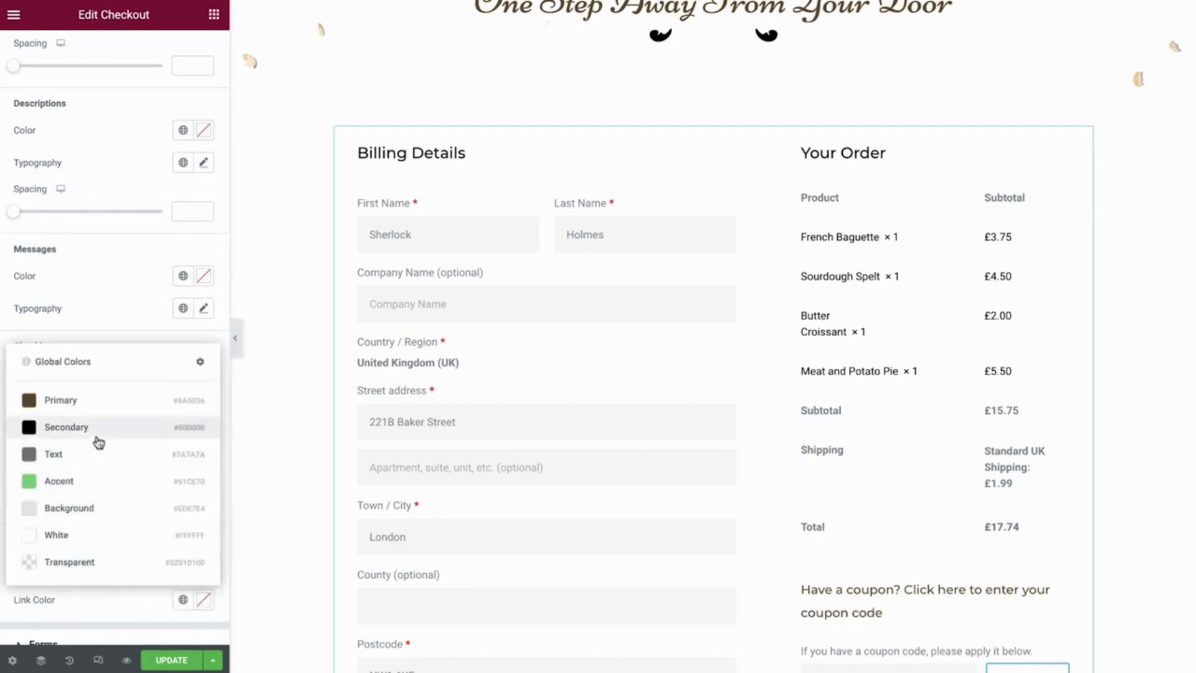
left_click(98, 438)
Set the checkout forms' columns gap to 15 and rows gap to 22
scroll(96, 442, "down", 3)
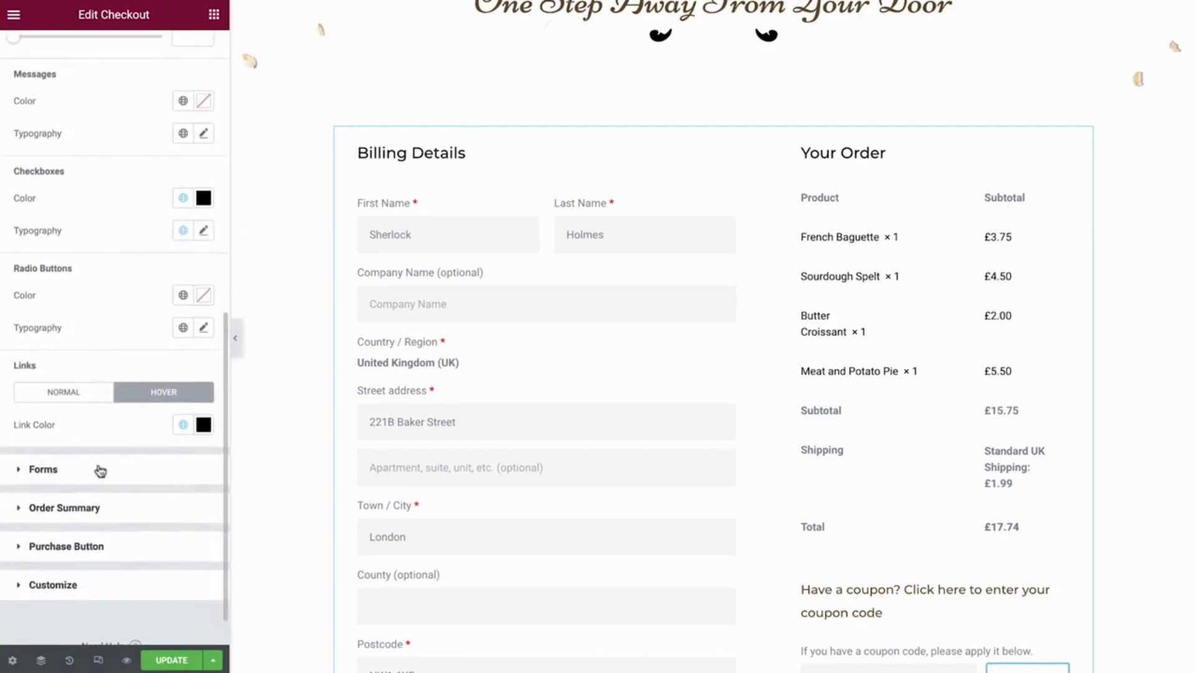
left_click(99, 471)
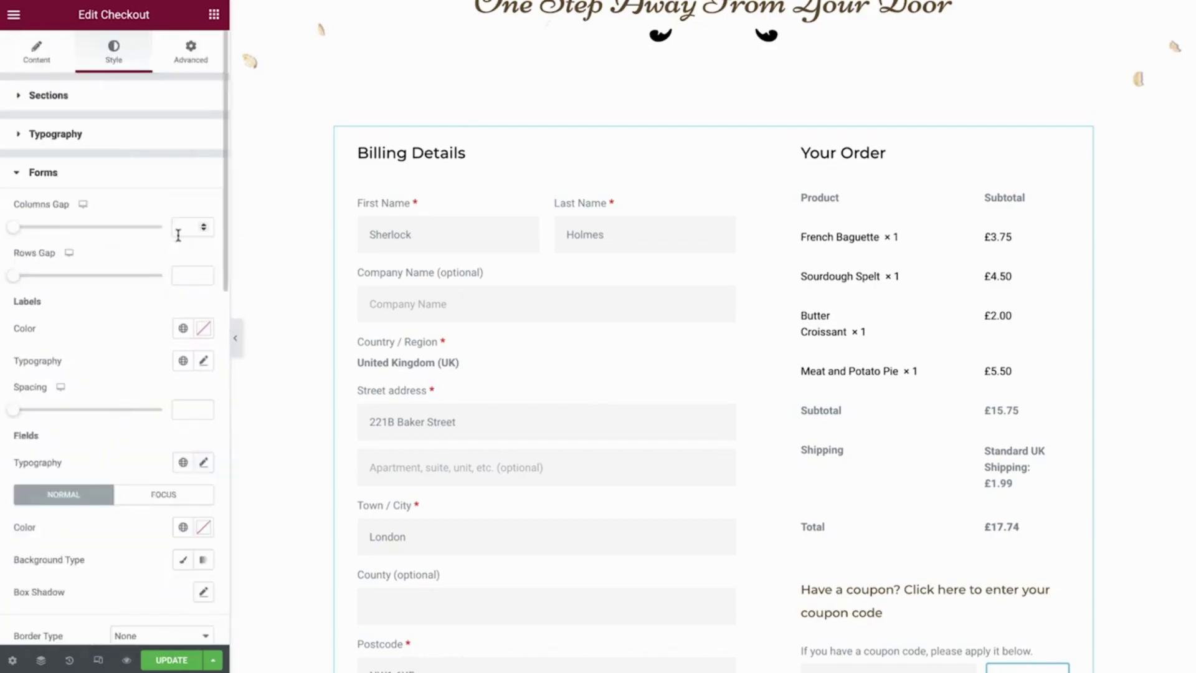
type("15")
left_click(186, 275)
type("22")
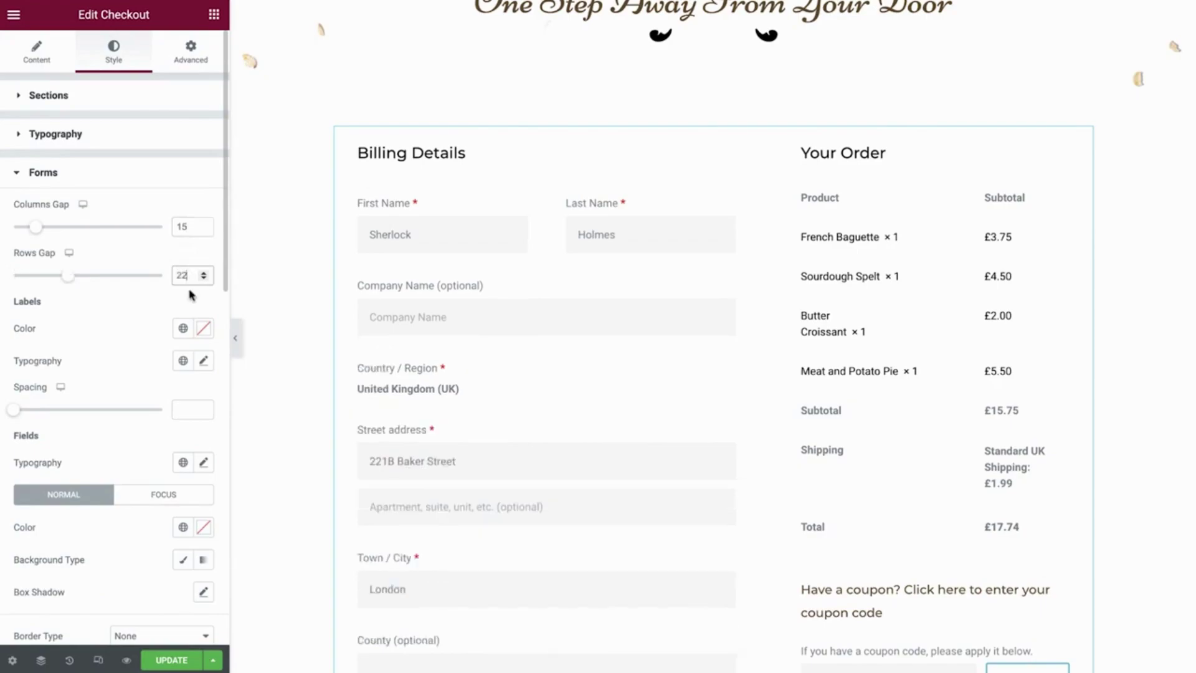
Give the form labels the global Secondary color and the custom global Text font
left_click(183, 327)
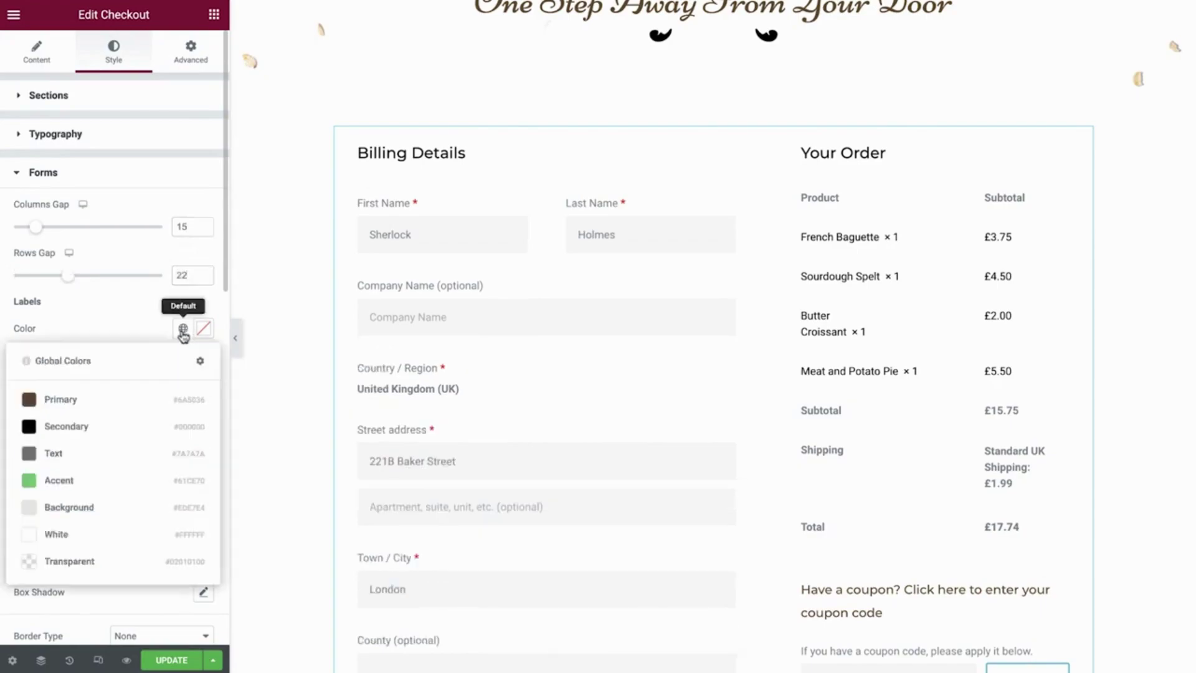
left_click(134, 422)
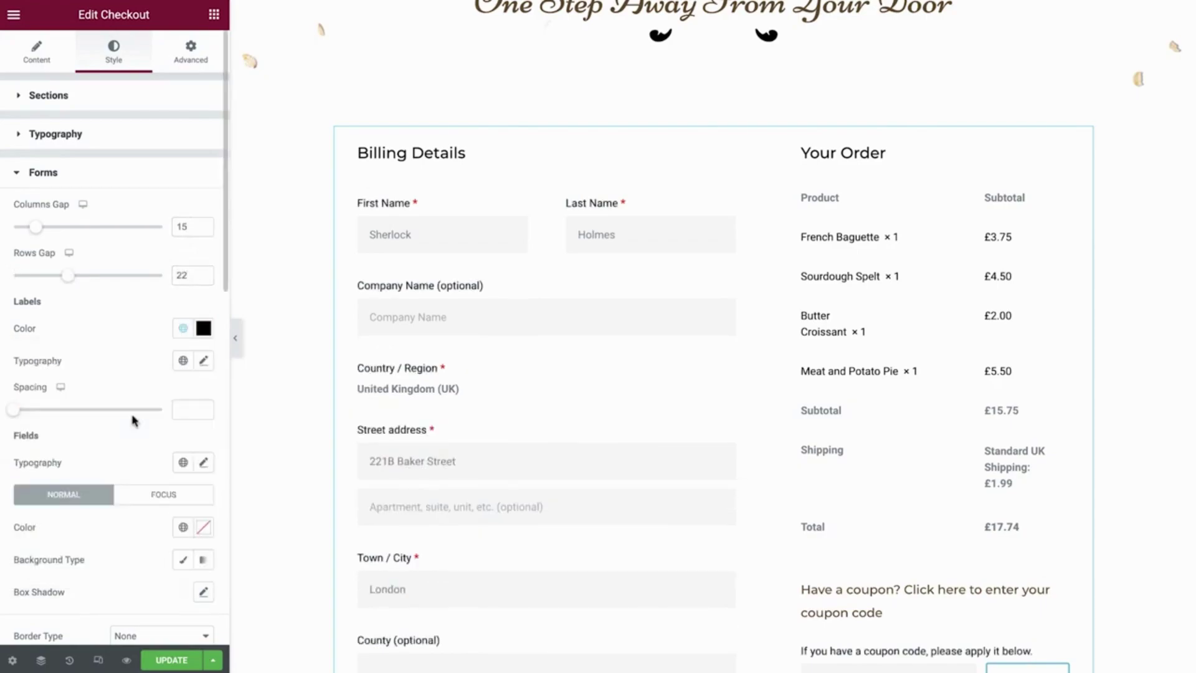
left_click(182, 361)
scroll(137, 442, "down", 3)
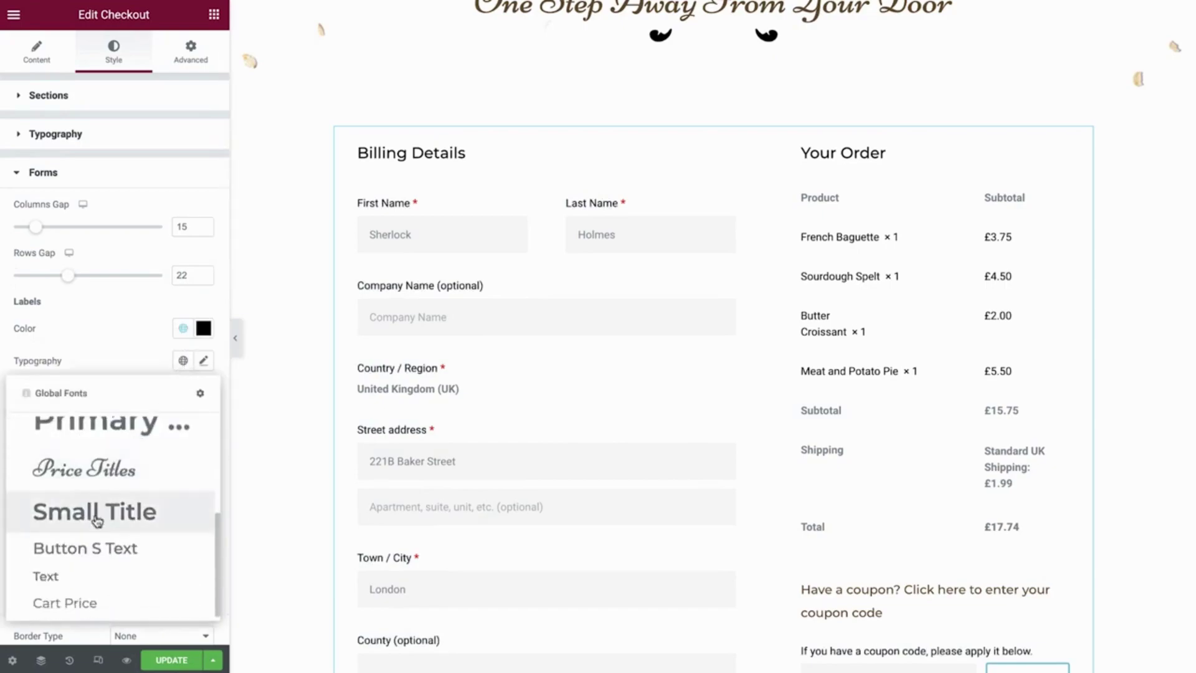
left_click(91, 584)
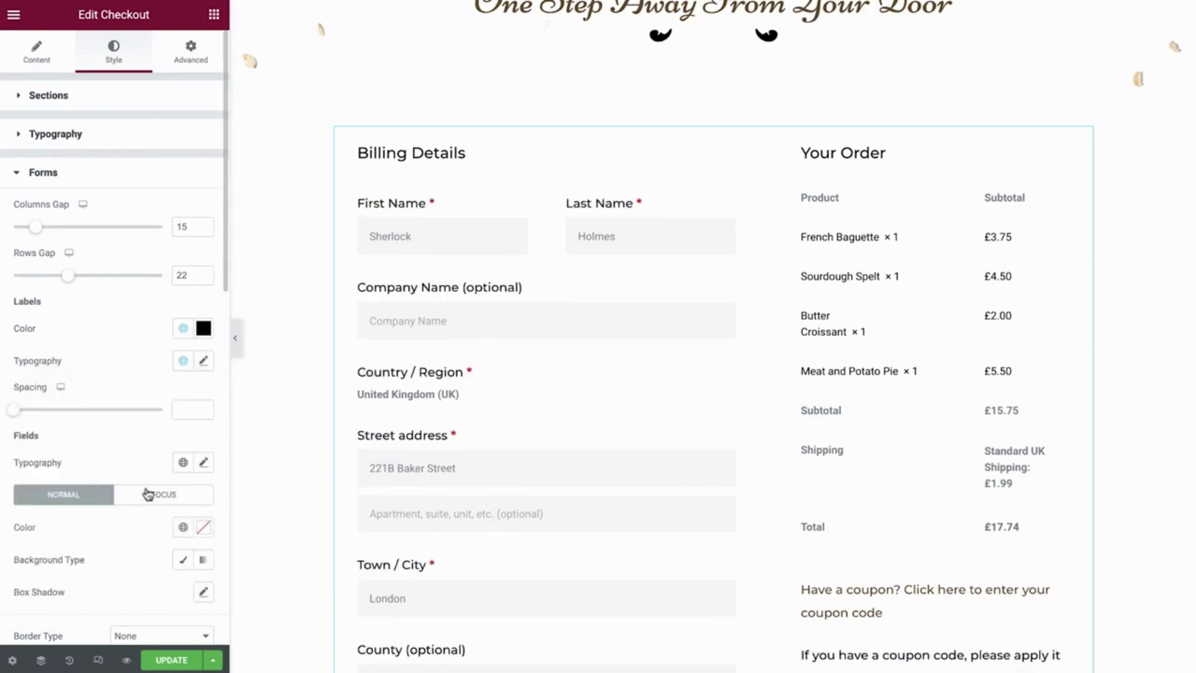
Apply the global font Cart Price and the global Primary color to the form fields' text in the normal state
left_click(181, 464)
scroll(103, 424, "down", 3)
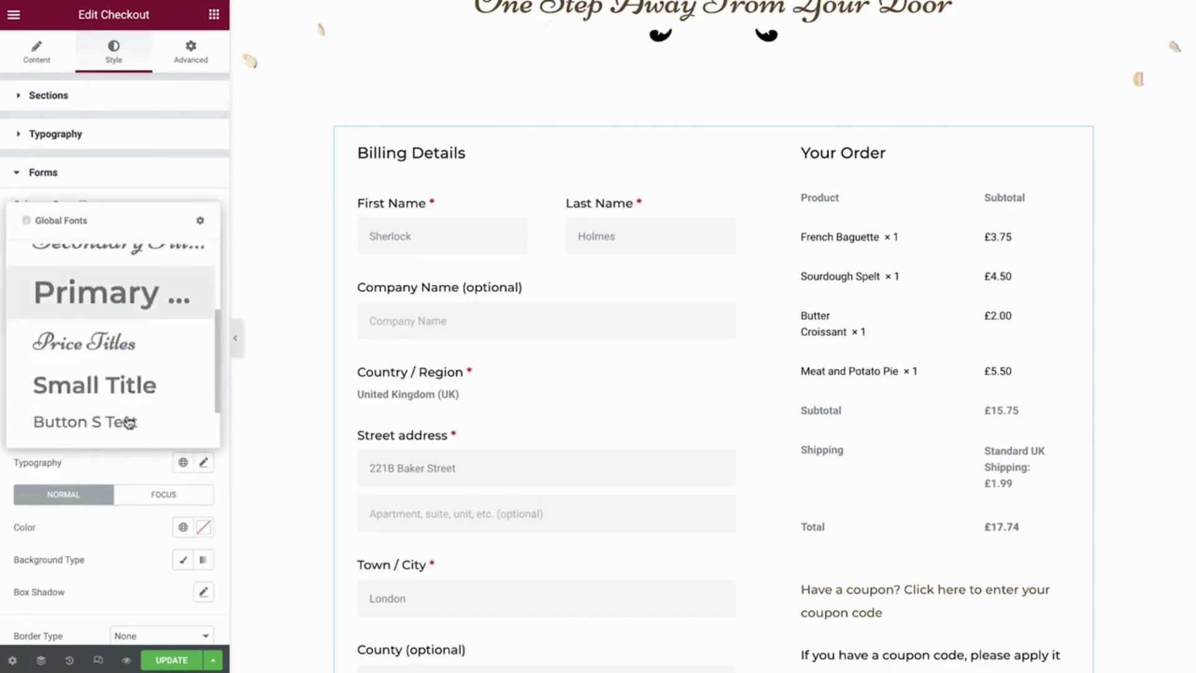
left_click(102, 432)
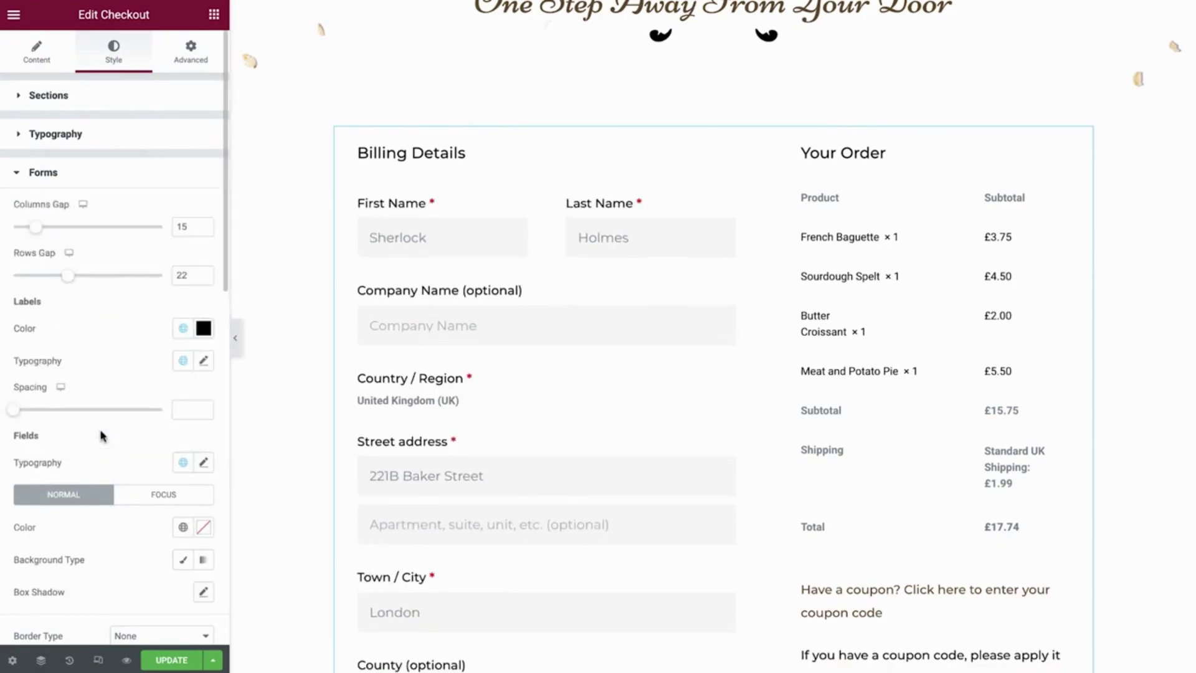
scroll(103, 434, "down", 2)
left_click(179, 407)
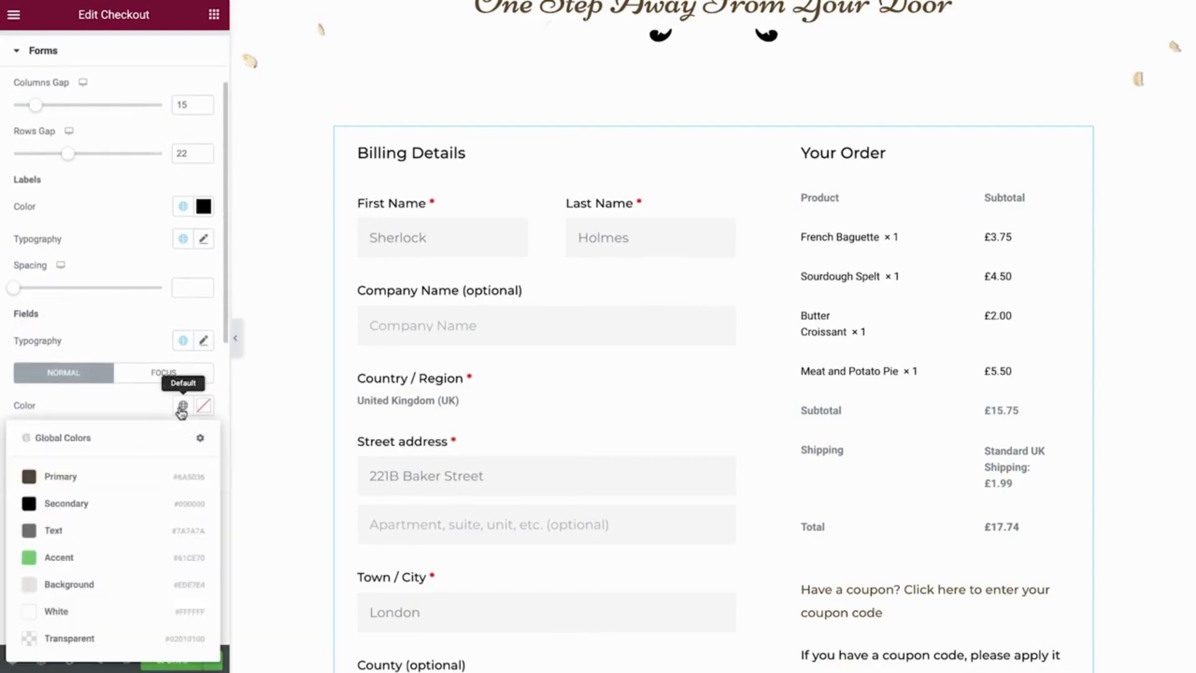
left_click(106, 479)
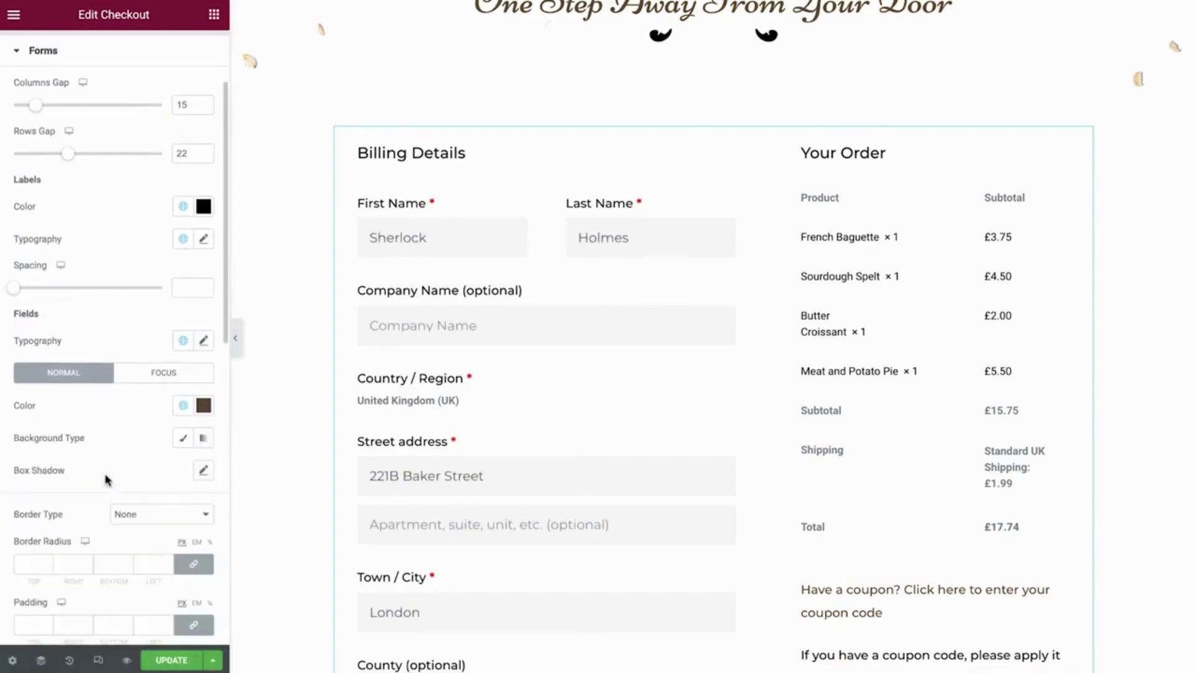
Give the form fields a classic background in the global Transparent color
left_click(182, 438)
left_click(182, 471)
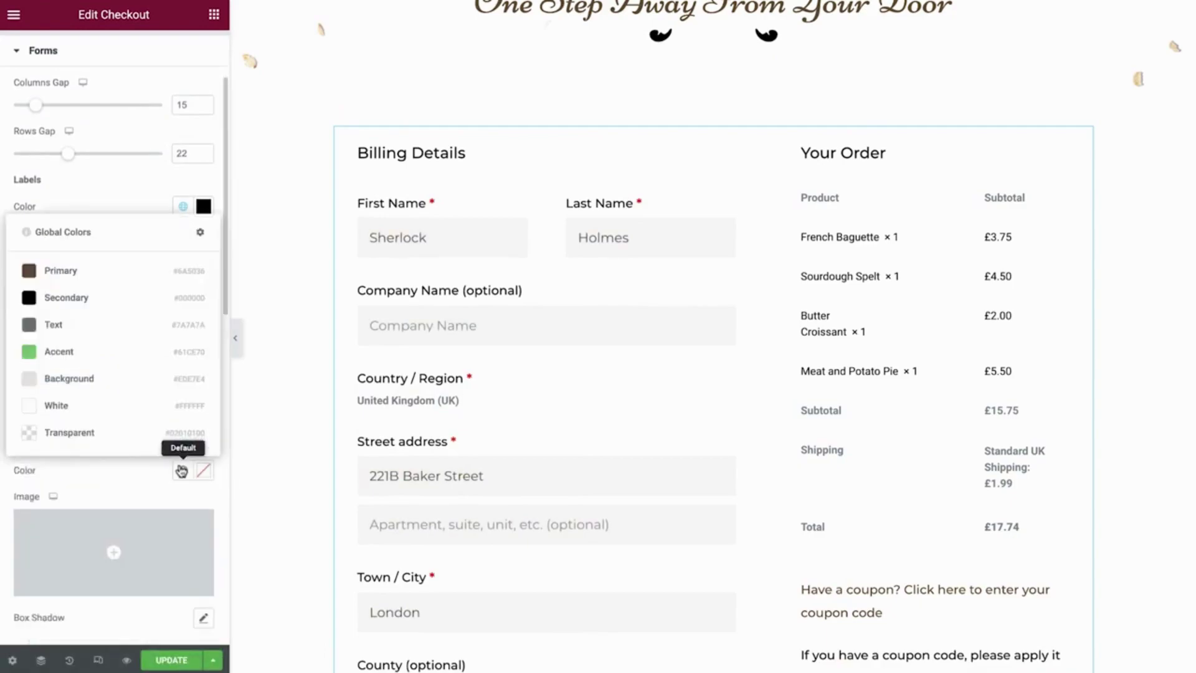
left_click(128, 438)
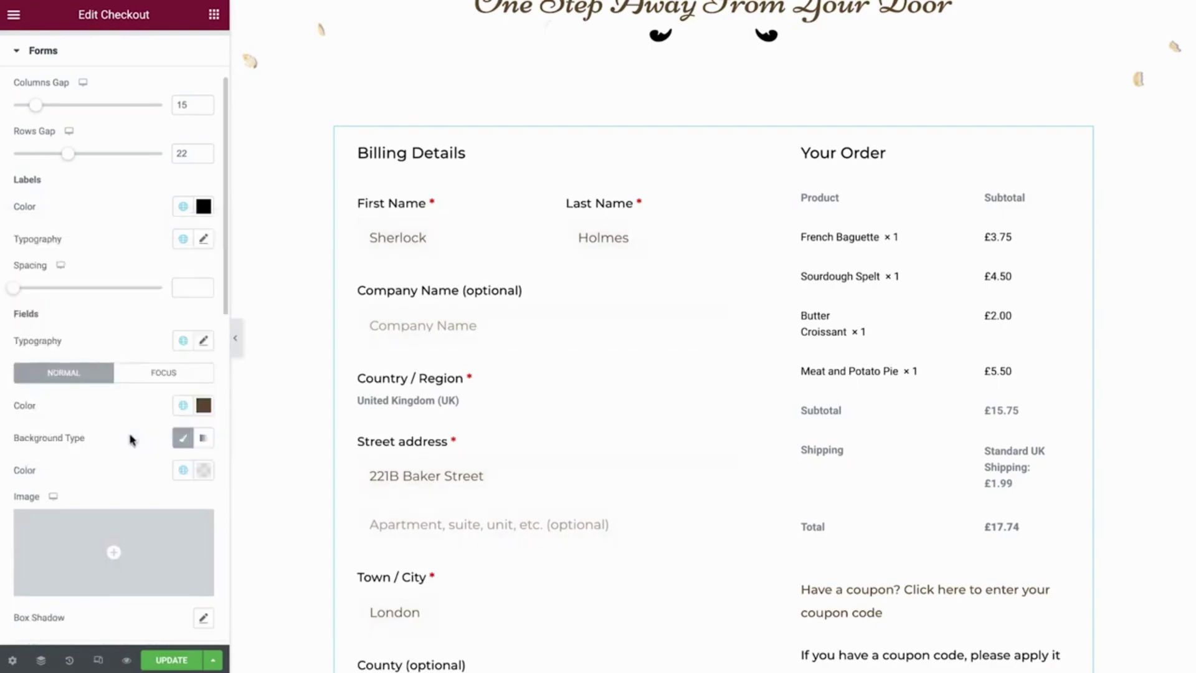
Set the border type of the form fields to Solid
scroll(130, 441, "down", 2)
scroll(132, 441, "down", 3)
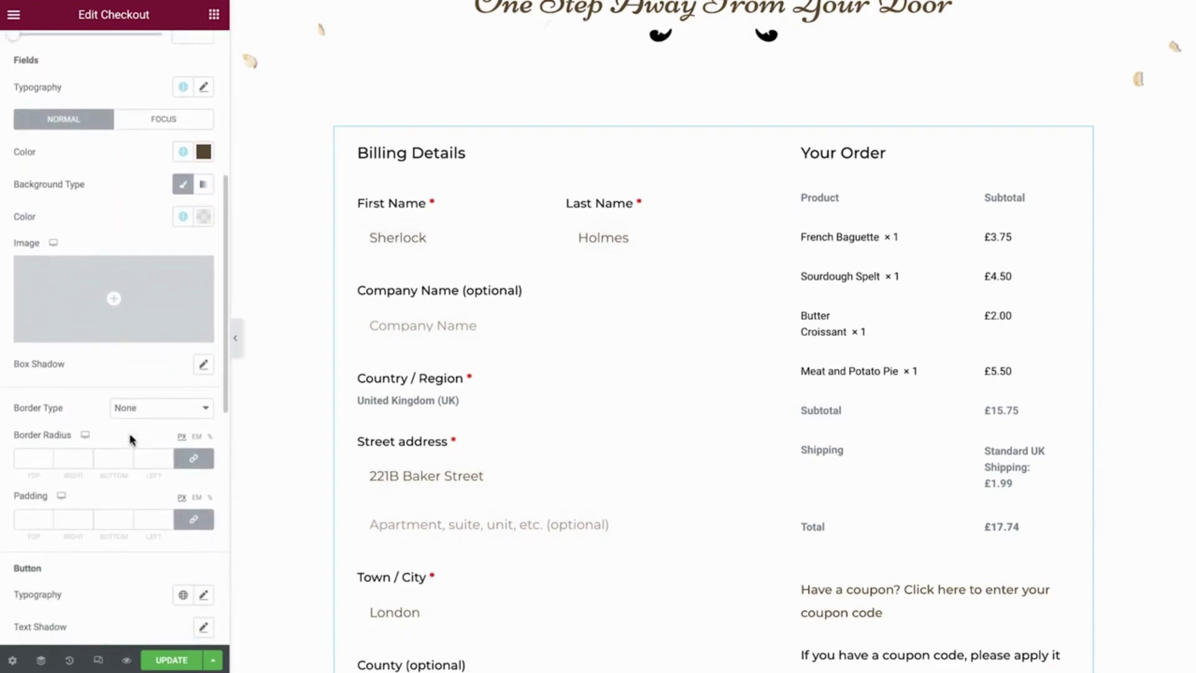
left_click(149, 409)
left_click(147, 424)
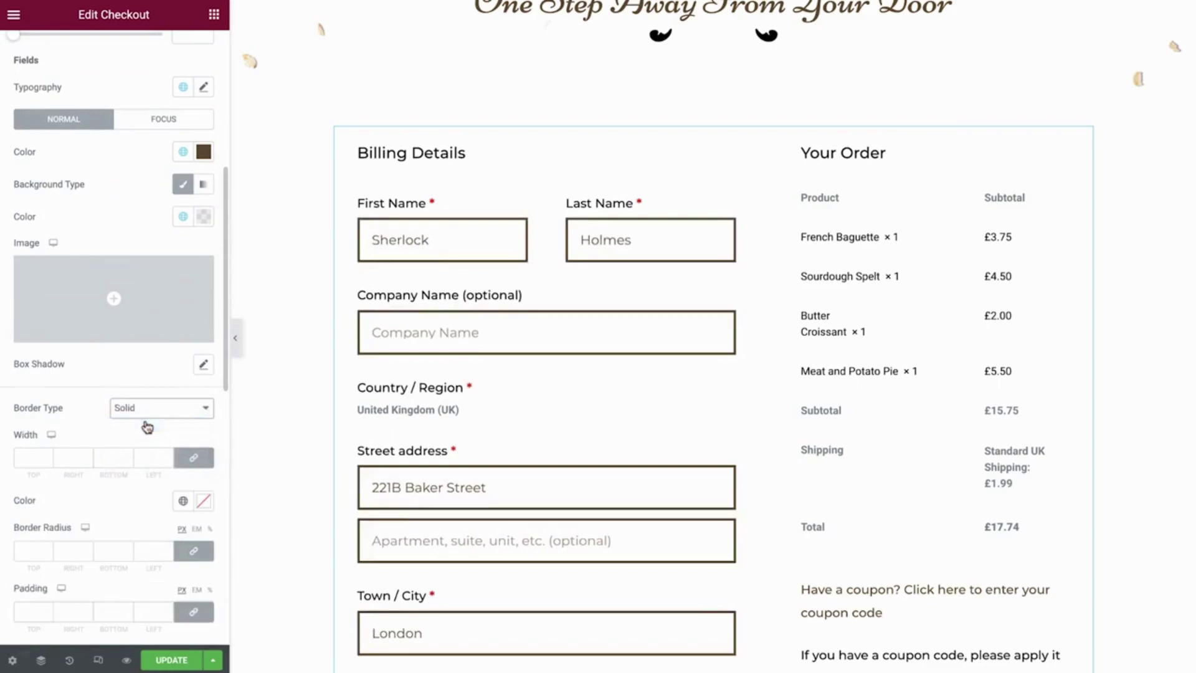
Set the form fields' border width to 2 on all sides and its color to the global Primary
left_click(149, 458)
type("2")
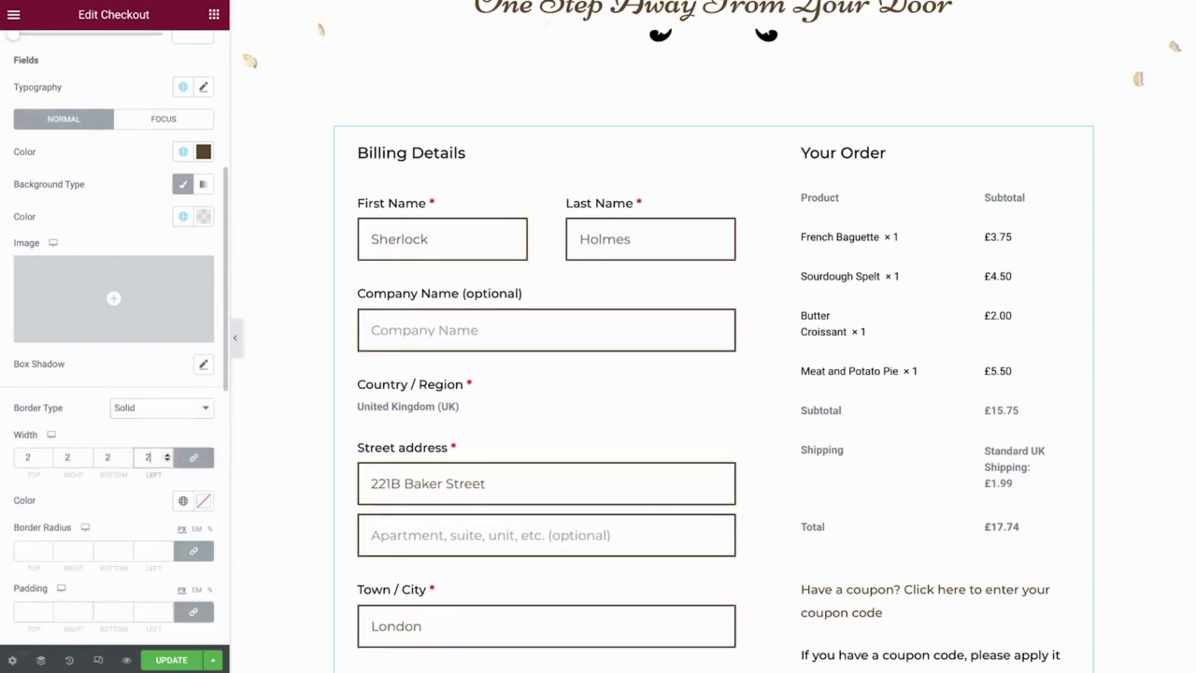
left_click(183, 500)
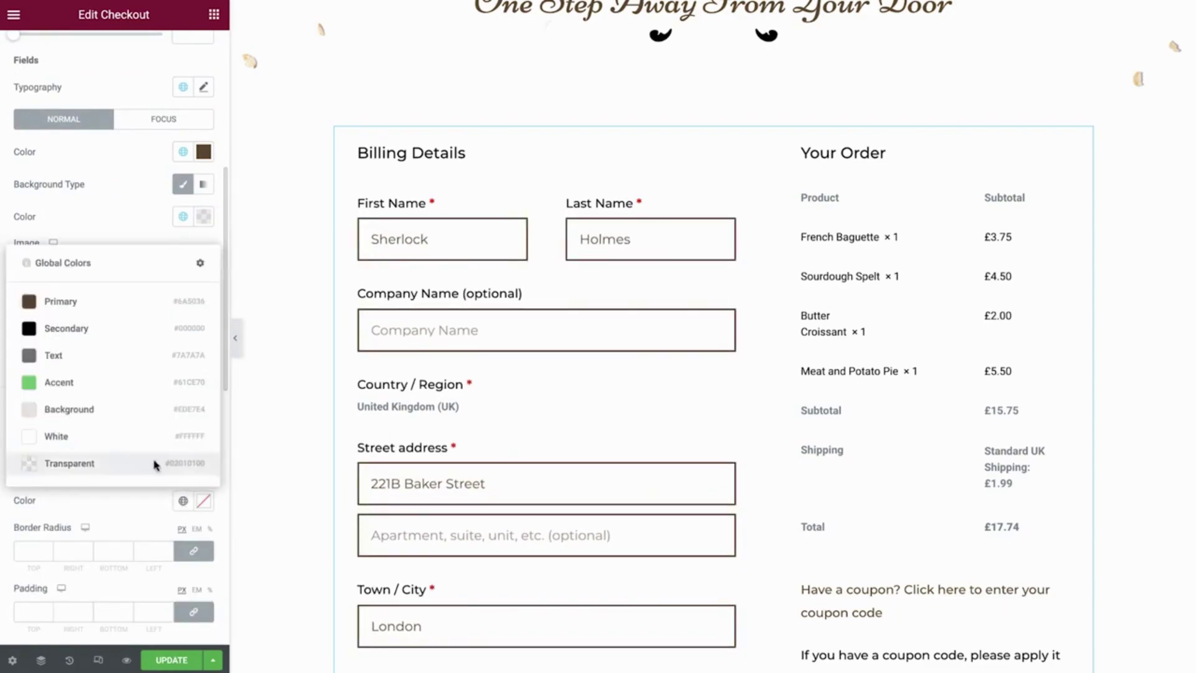
left_click(60, 301)
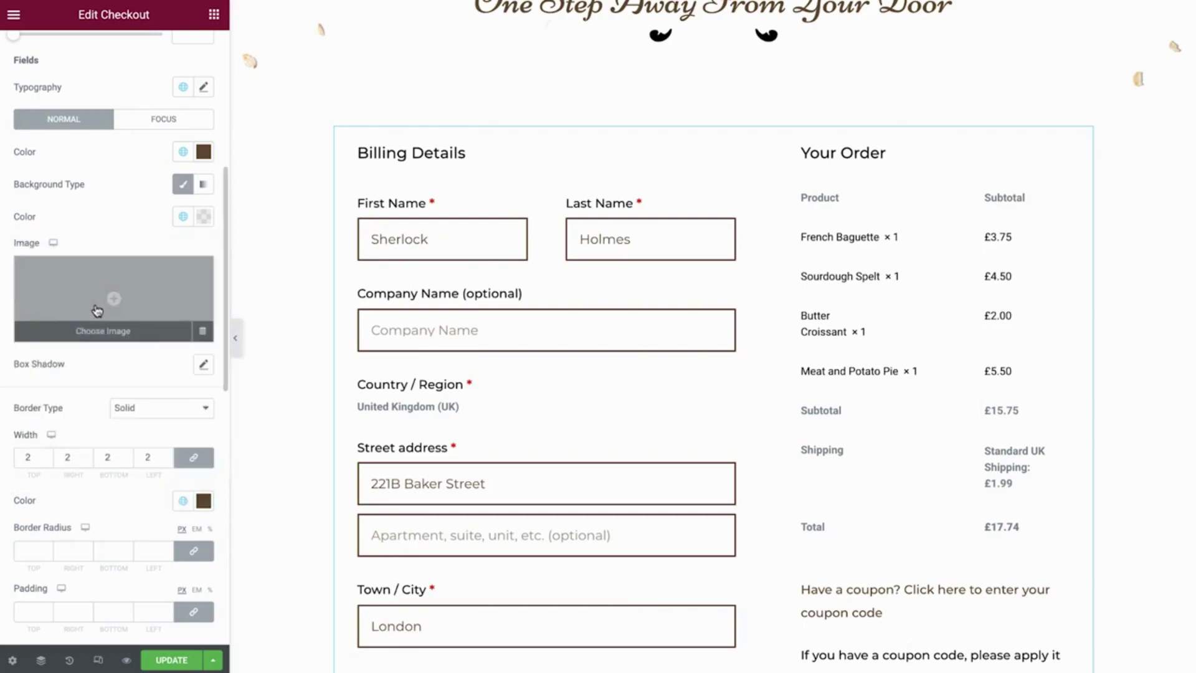
Set the form fields' text color in the focus state to the global Secondary color
left_click(160, 124)
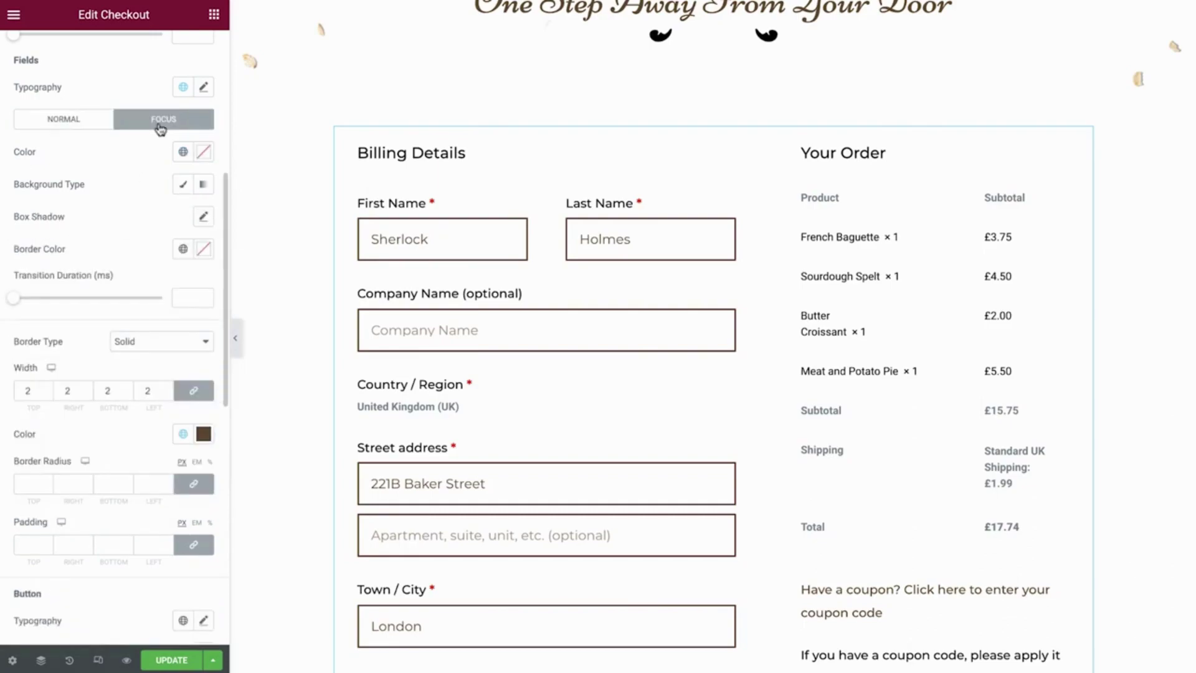
left_click(183, 152)
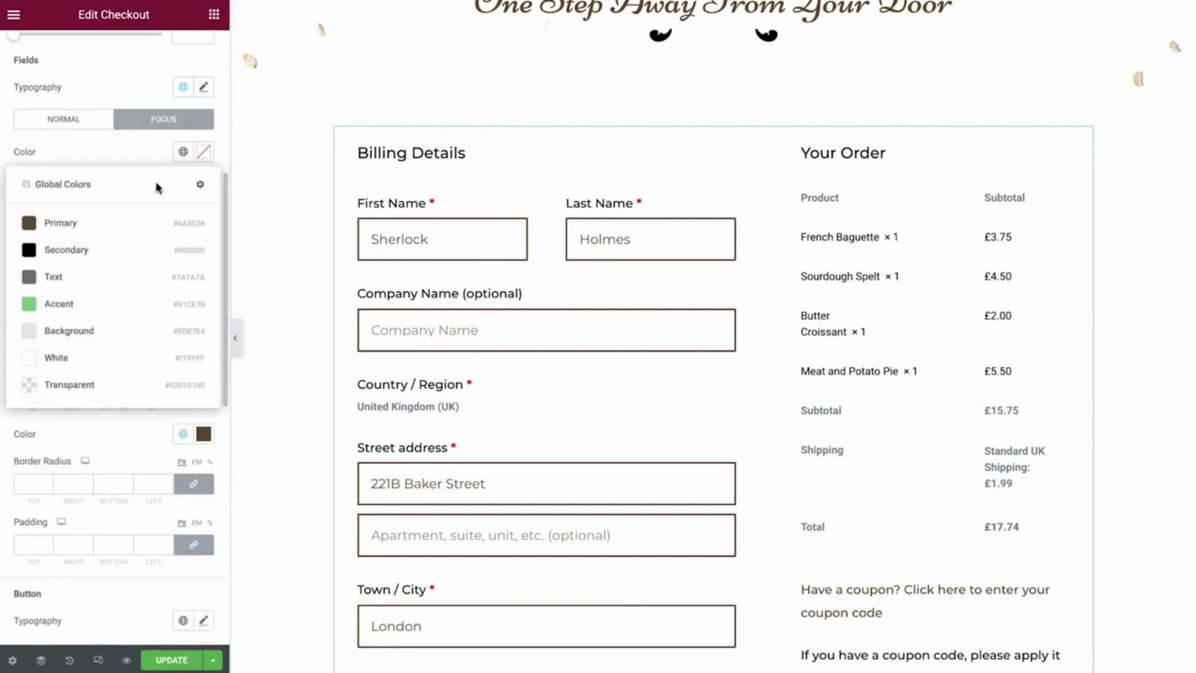
left_click(115, 247)
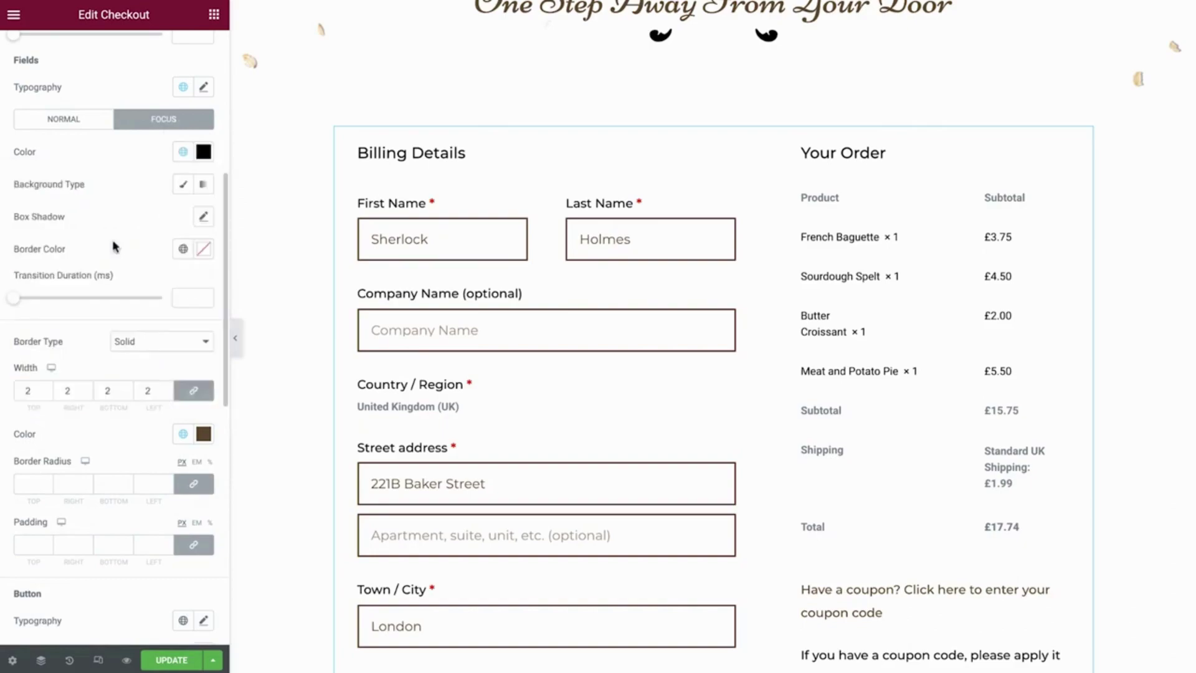
Give the focused form fields a classic background in global Transparent and a border in the global Secondary color
left_click(183, 183)
left_click(183, 216)
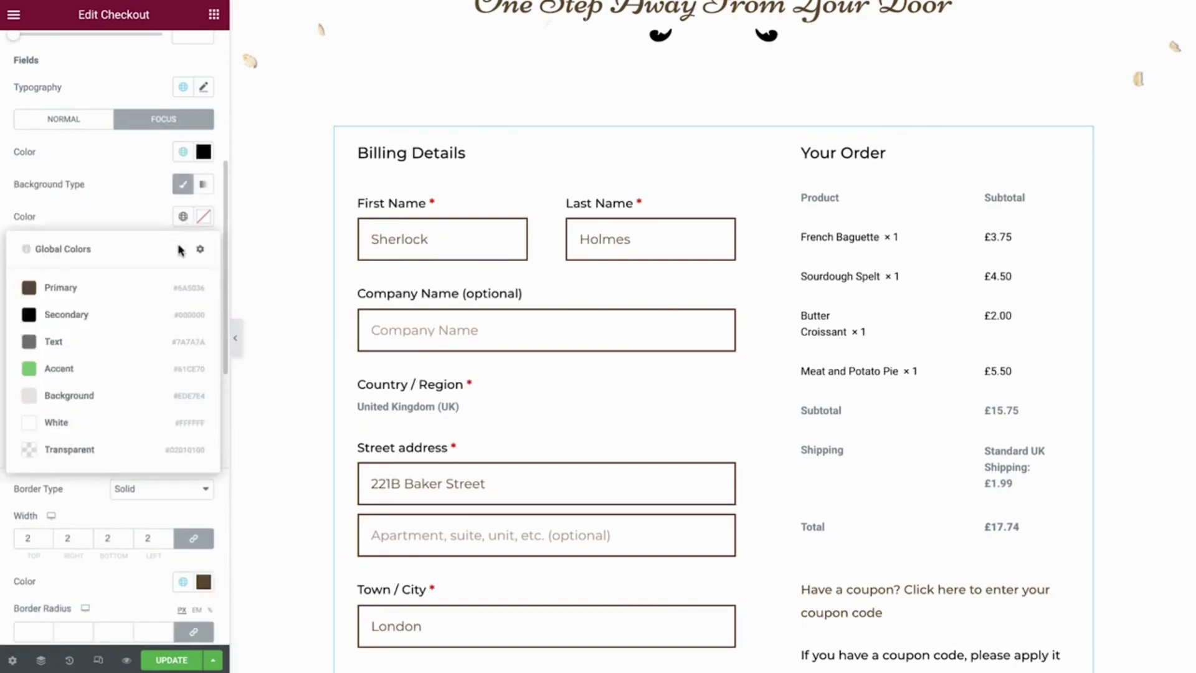
left_click(110, 449)
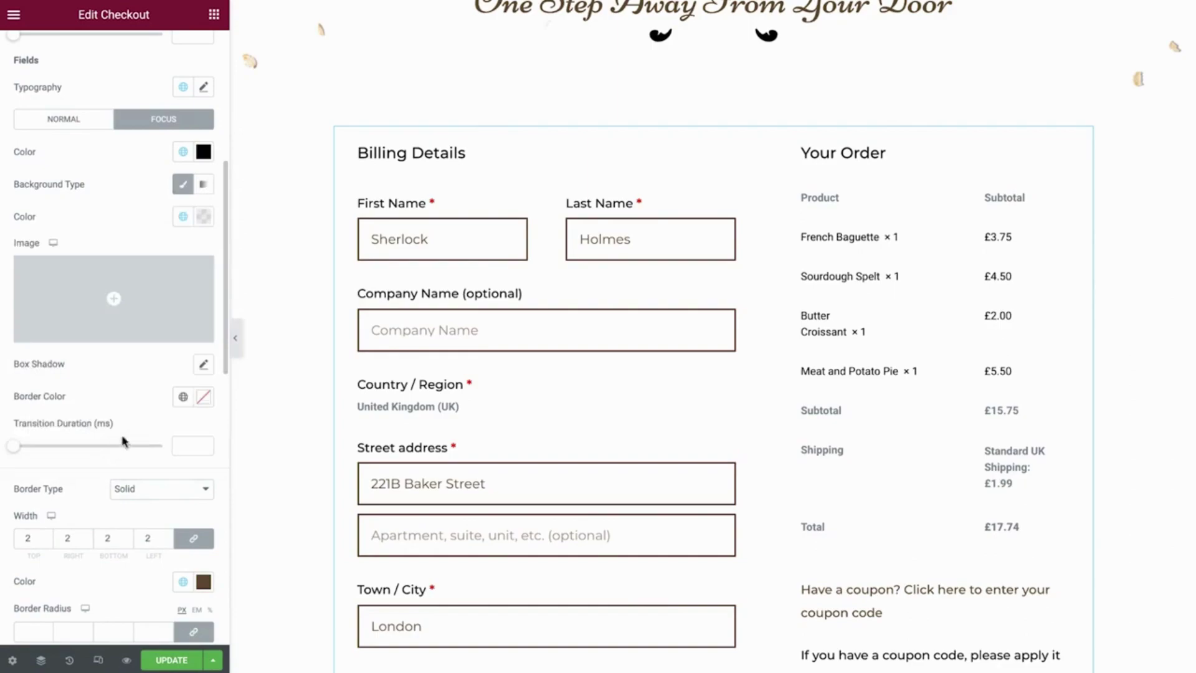
left_click(177, 402)
left_click(103, 493)
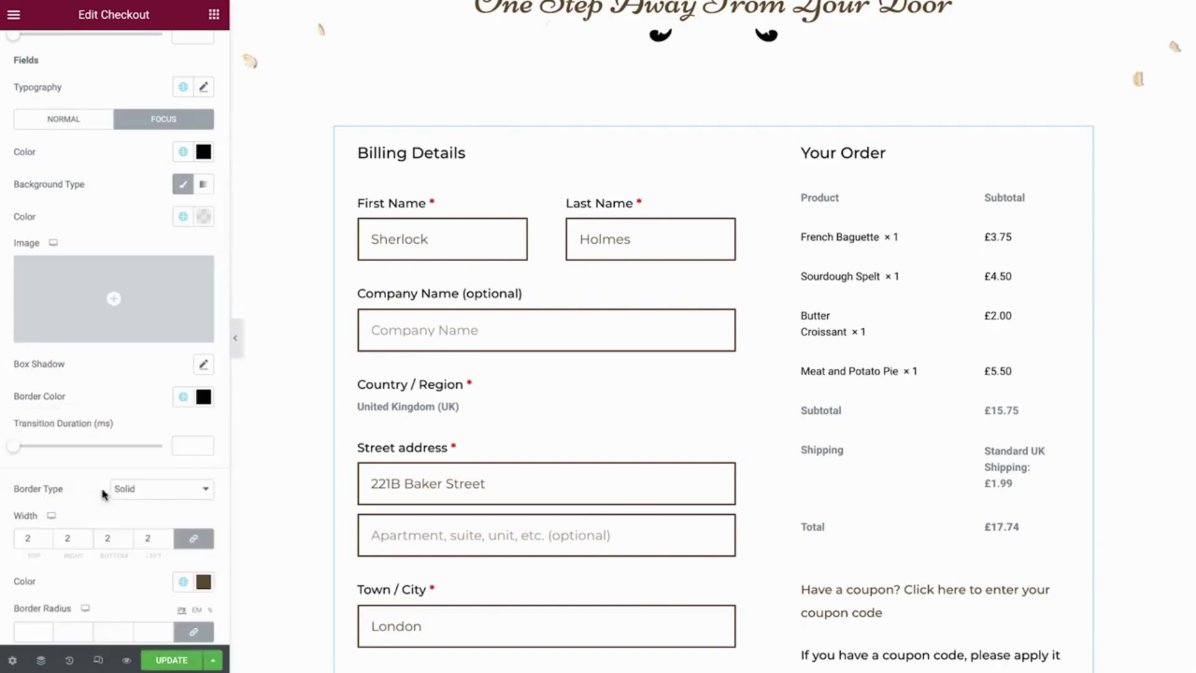
Set the form fields' padding to 12 px on all sides
scroll(103, 494, "down", 5)
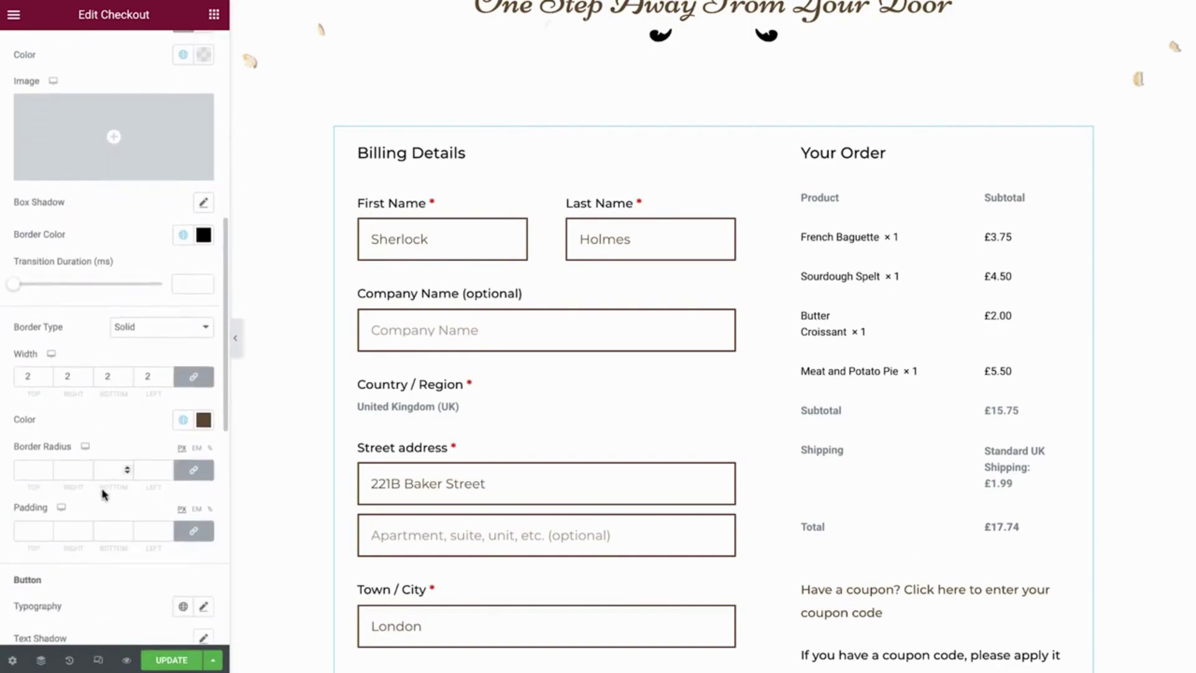
left_click(150, 531)
type("12")
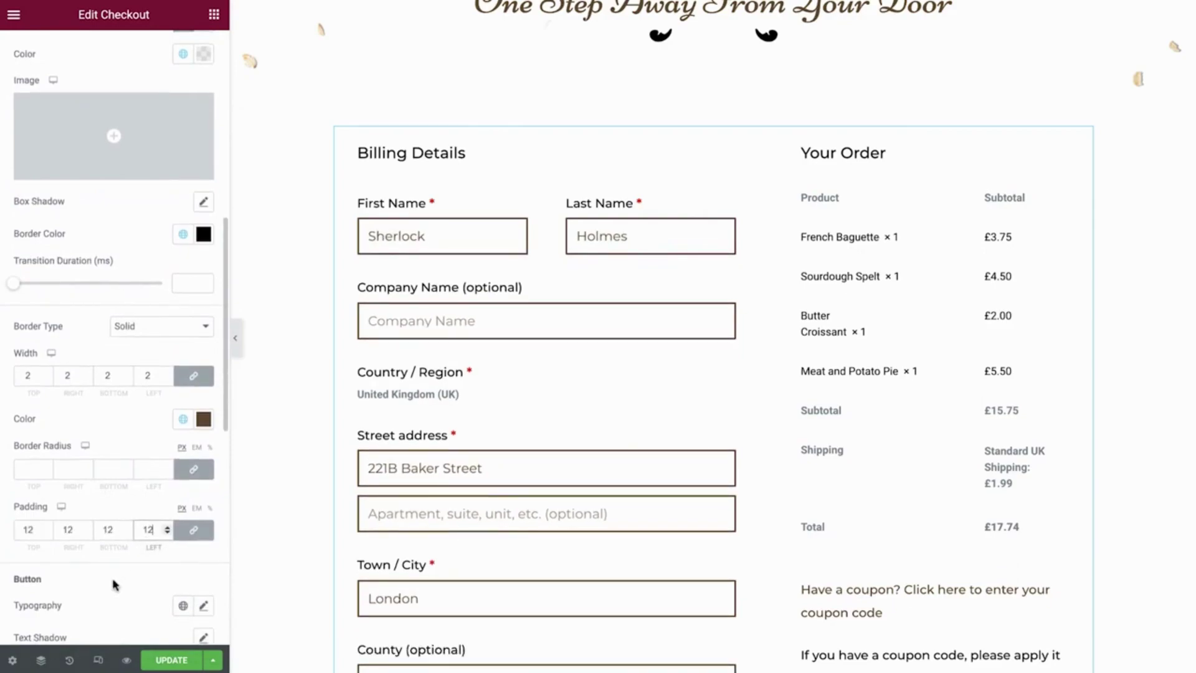
Apply the global font Cart Price and the global Primary text color to the form button in the normal state
scroll(115, 584, "down", 10)
scroll(293, 544, "down", 8)
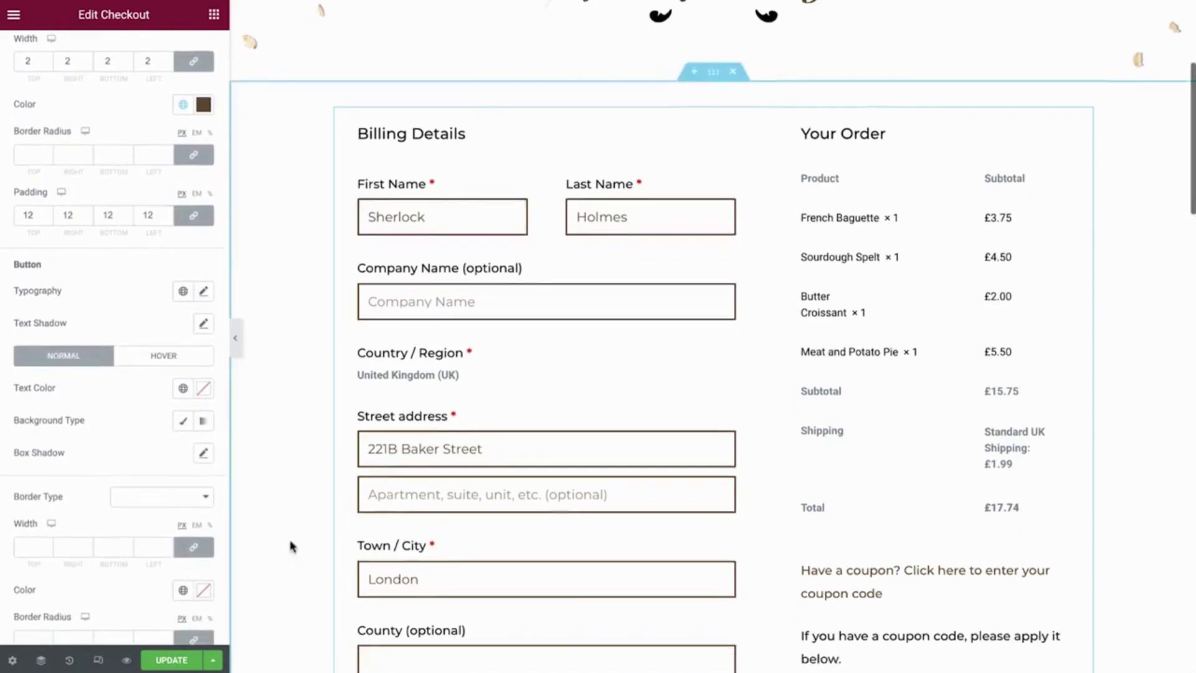
scroll(293, 546, "down", 10)
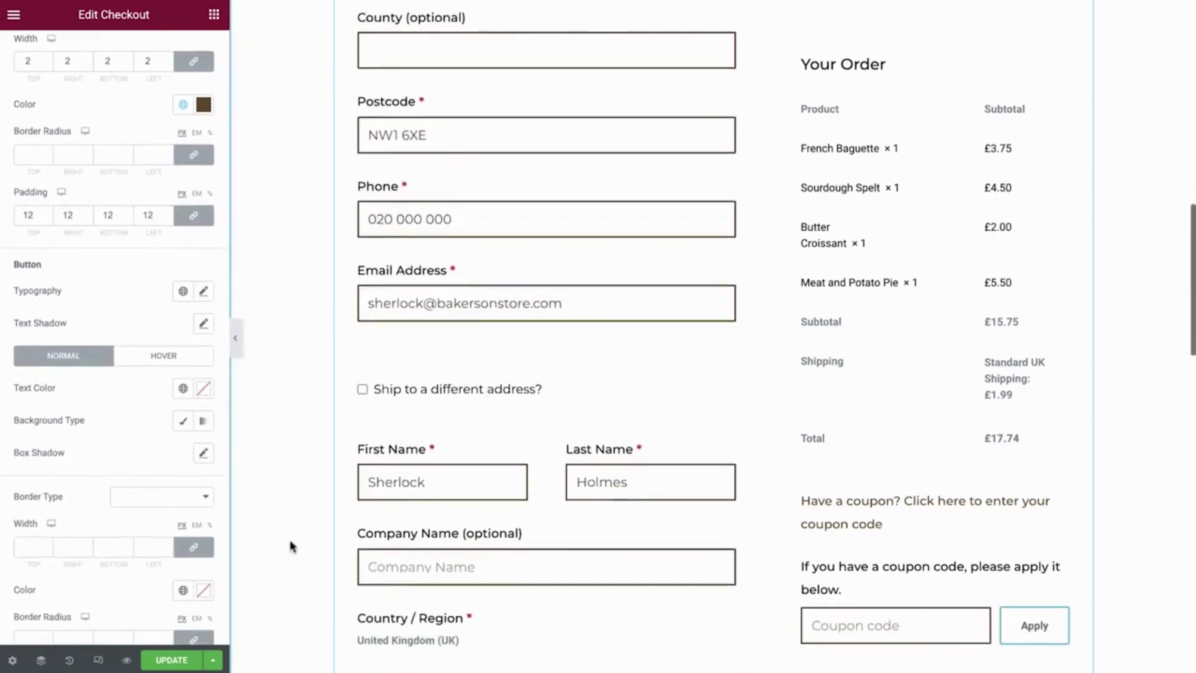
scroll(291, 547, "down", 4)
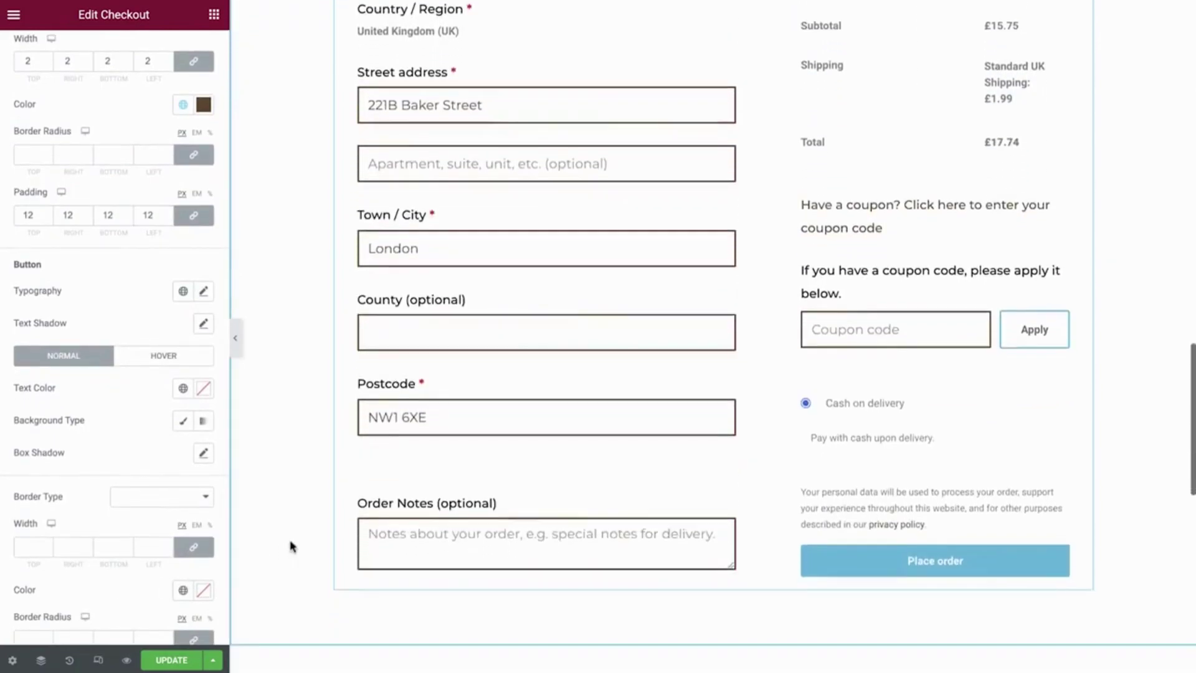
left_click(183, 291)
scroll(163, 368, "down", 5)
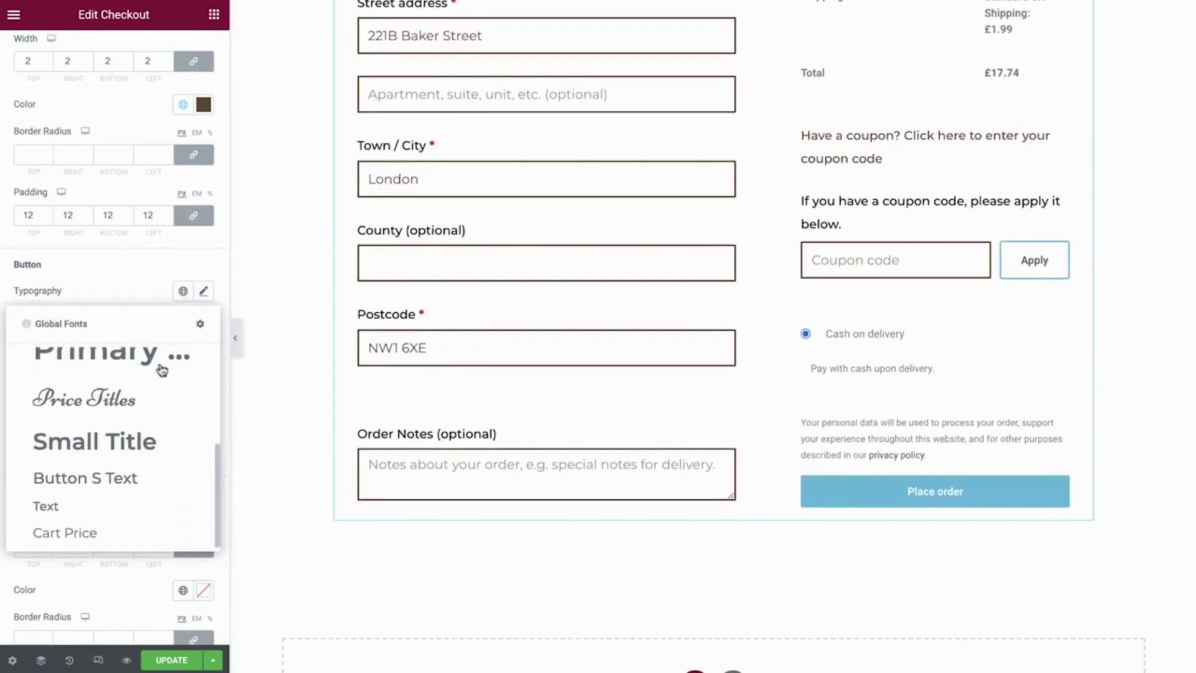
left_click(107, 534)
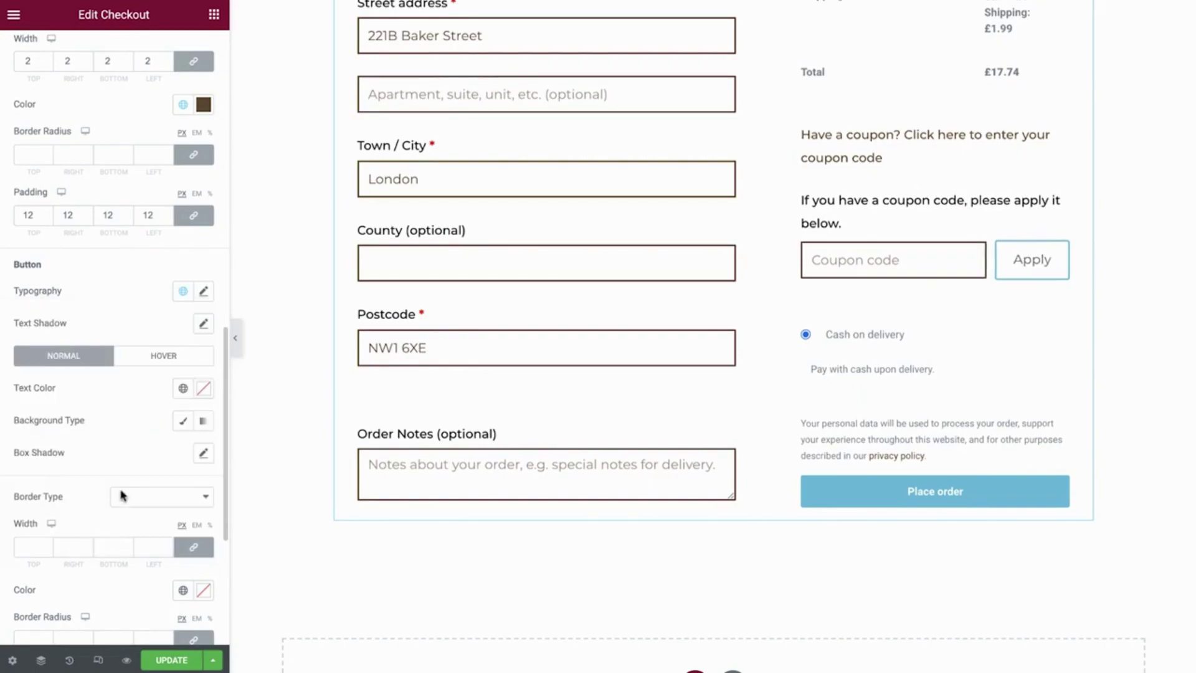
left_click(183, 395)
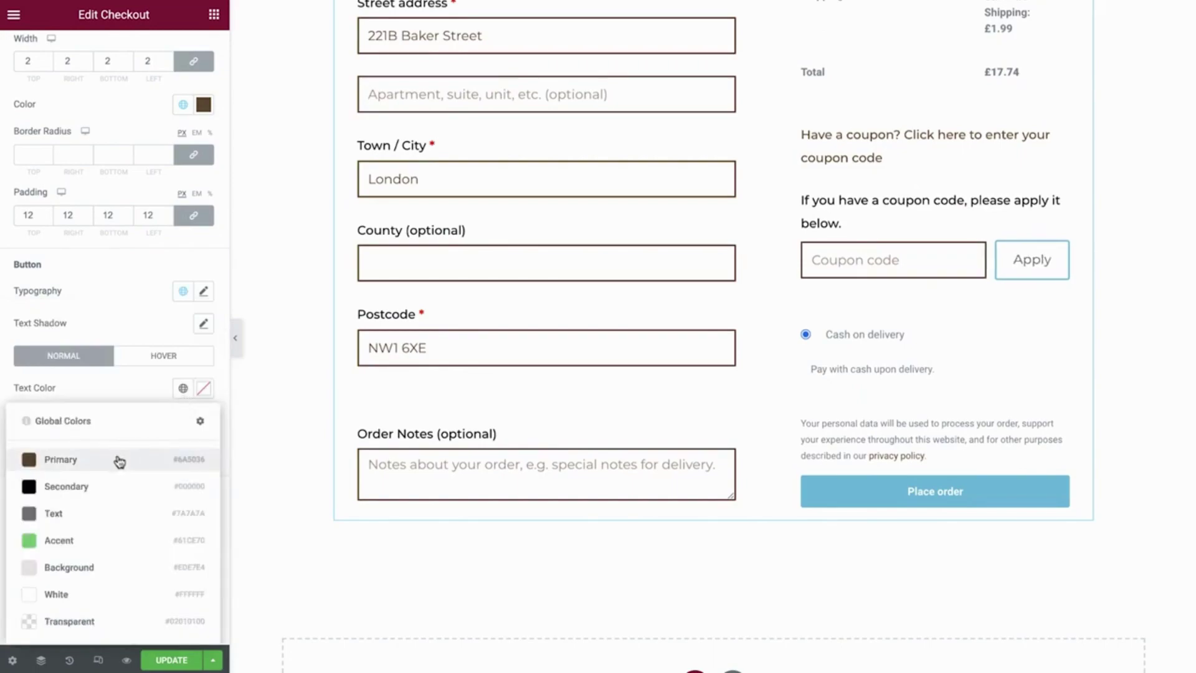
left_click(118, 460)
Give the form button a Solid border, 2 px wide on all sides, in the global Primary color
left_click(138, 495)
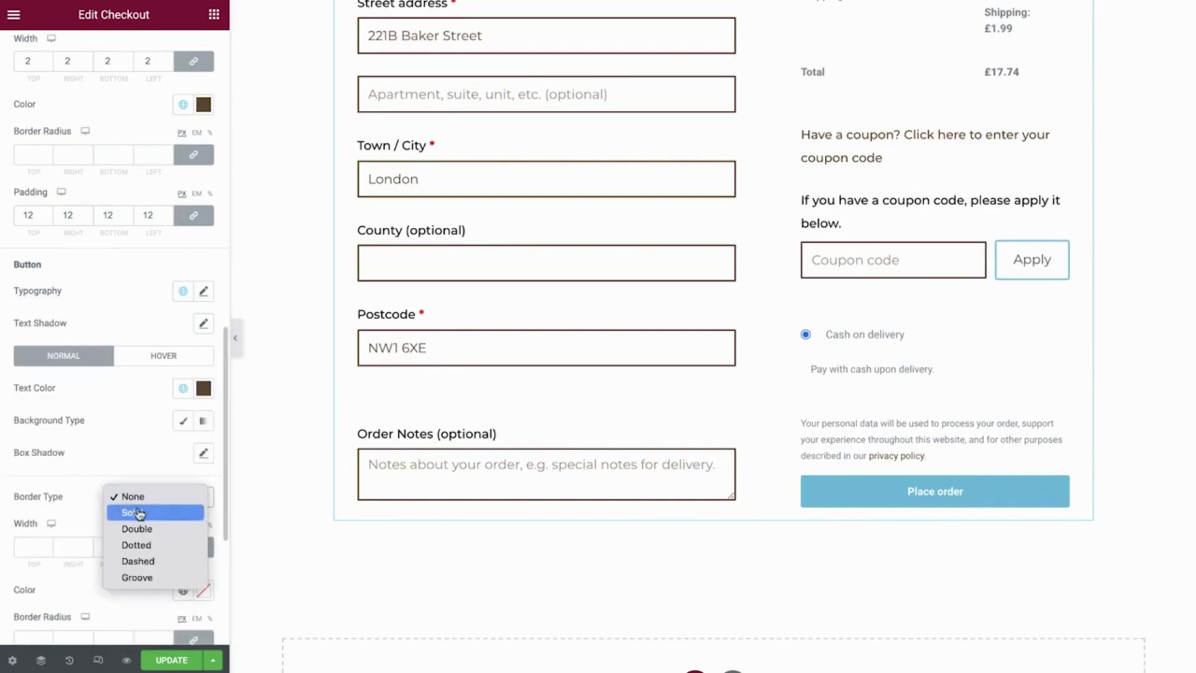
left_click(139, 512)
left_click(146, 540)
type("2")
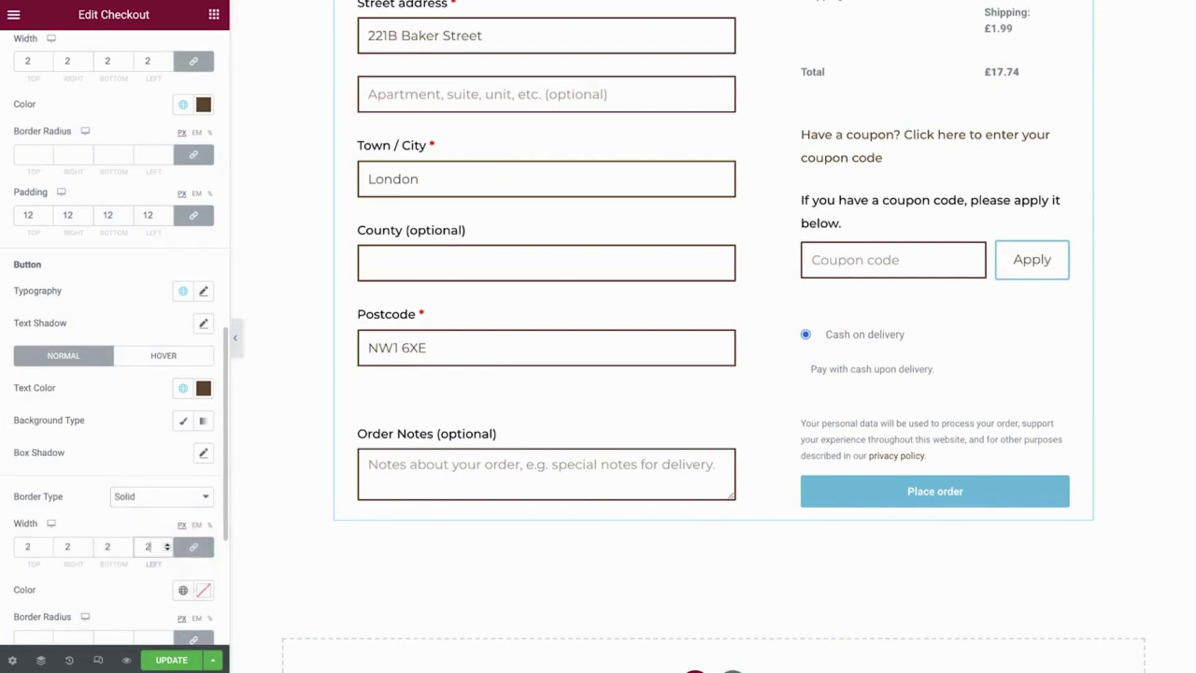
scroll(147, 542, "down", 4)
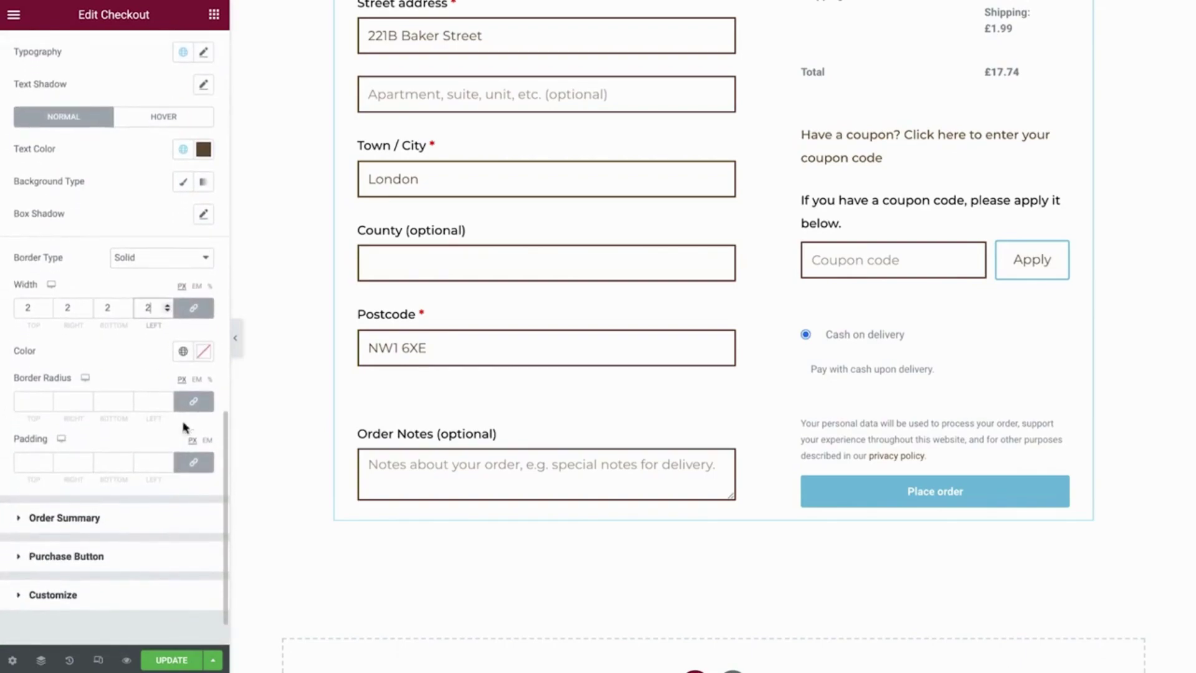
left_click(183, 354)
left_click(128, 422)
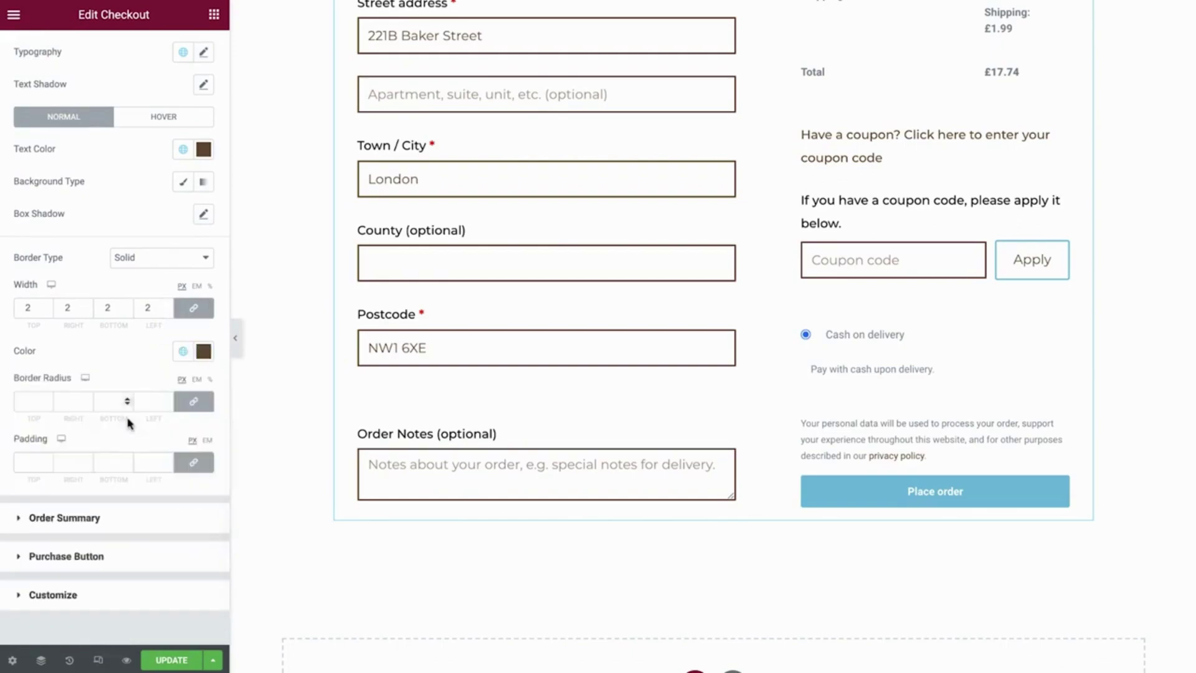
Set the form button's border radius to 0 and its unlinked padding to 14 px top and bottom, 35 px right and left
left_click(149, 401)
type("0")
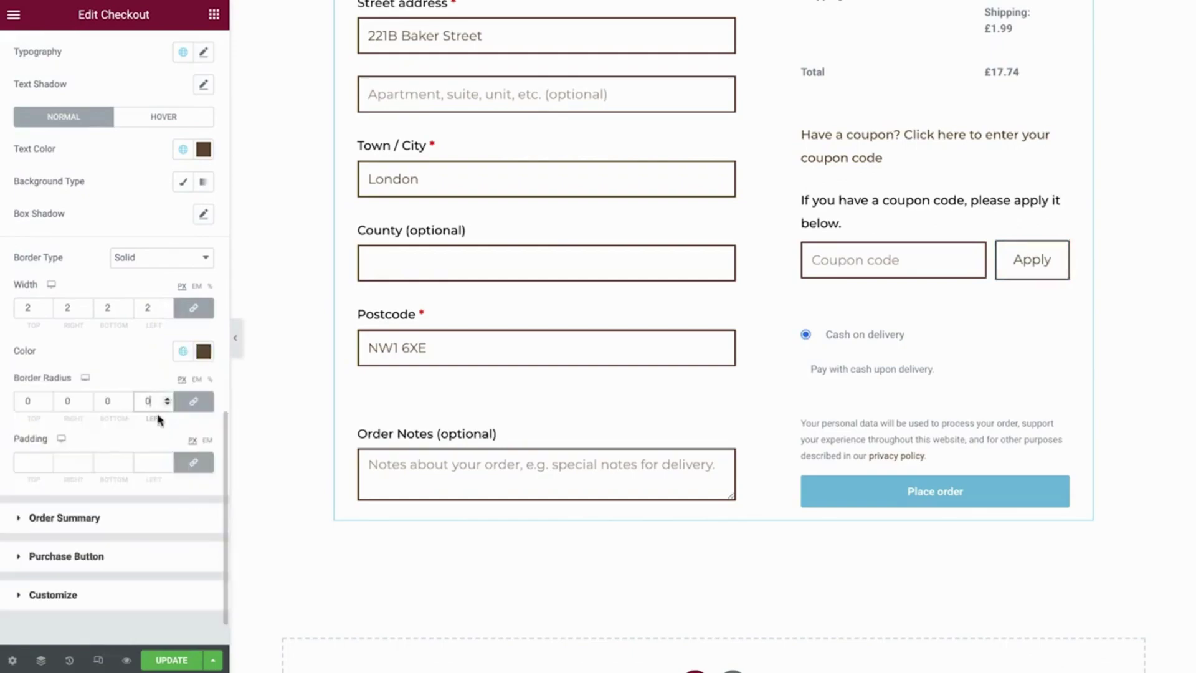
left_click(182, 467)
left_click_drag(43, 462, 16, 459)
type("14")
key("Tab")
type("35")
key("Tab")
type("14")
left_click(148, 461)
type("35")
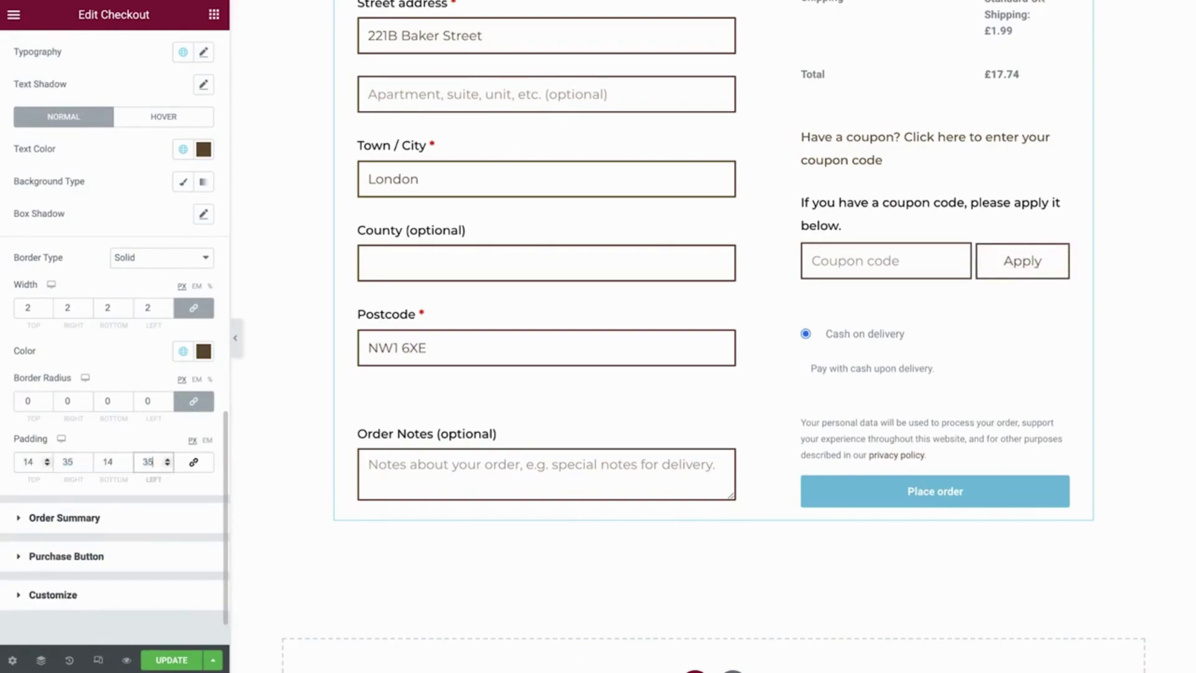
Give the form button global White text and a classic background in global Primary for the hover state
left_click(165, 117)
left_click(182, 149)
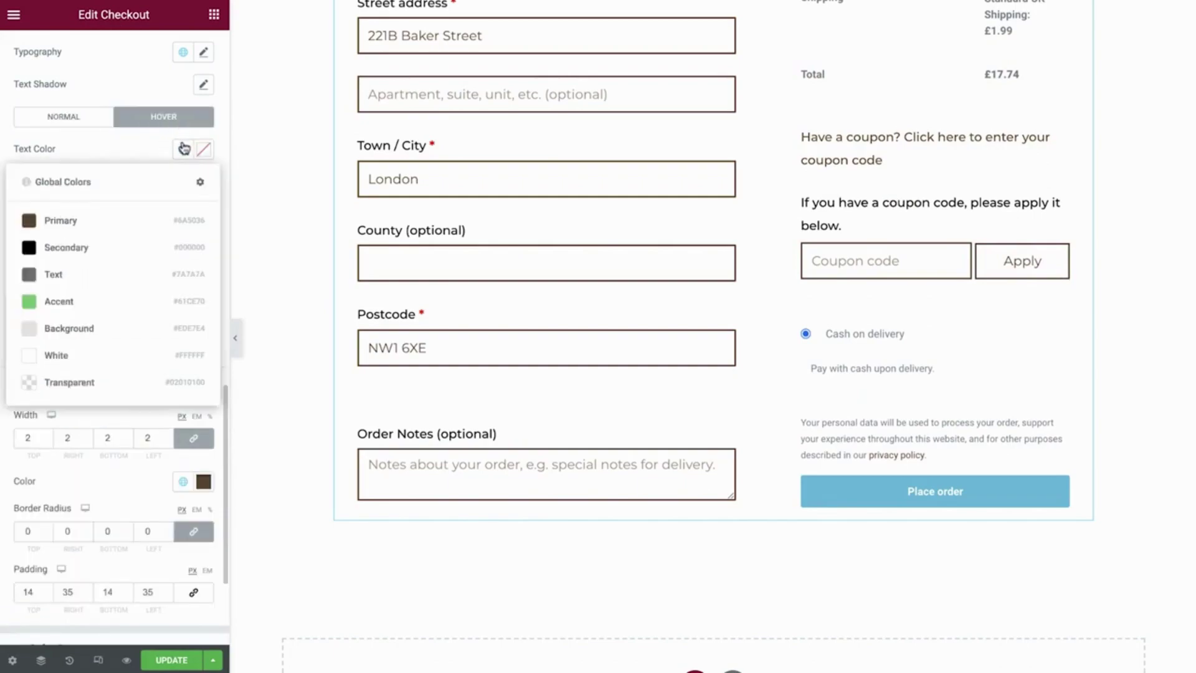
left_click(111, 353)
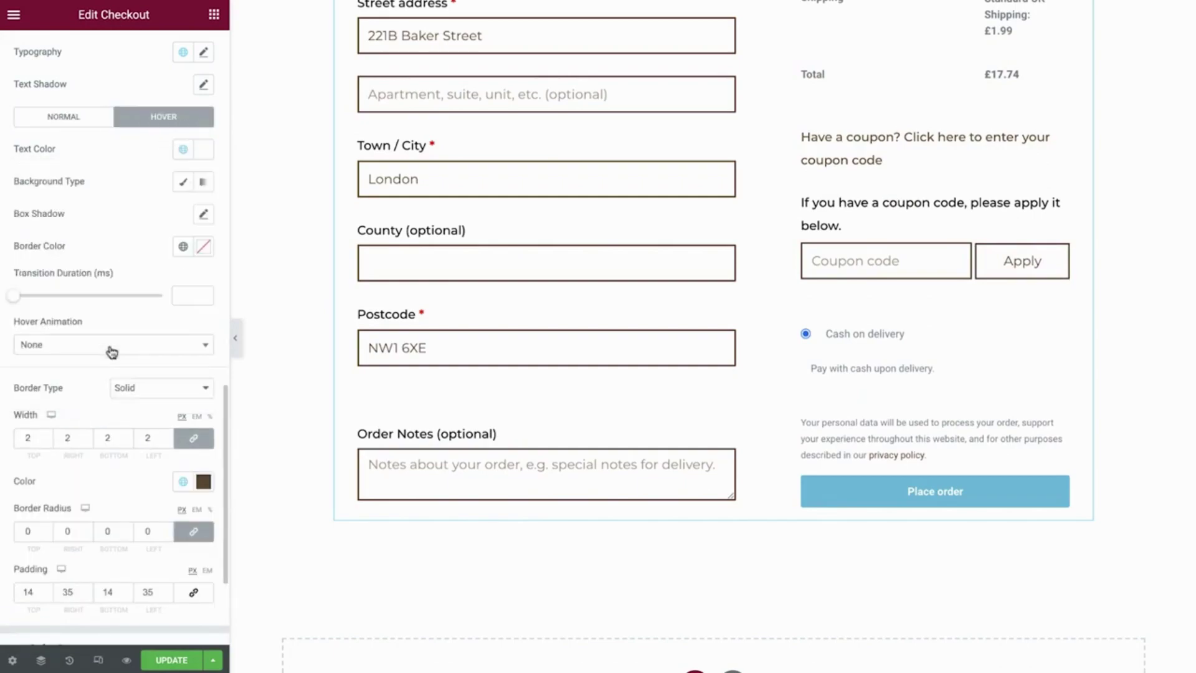
left_click(182, 182)
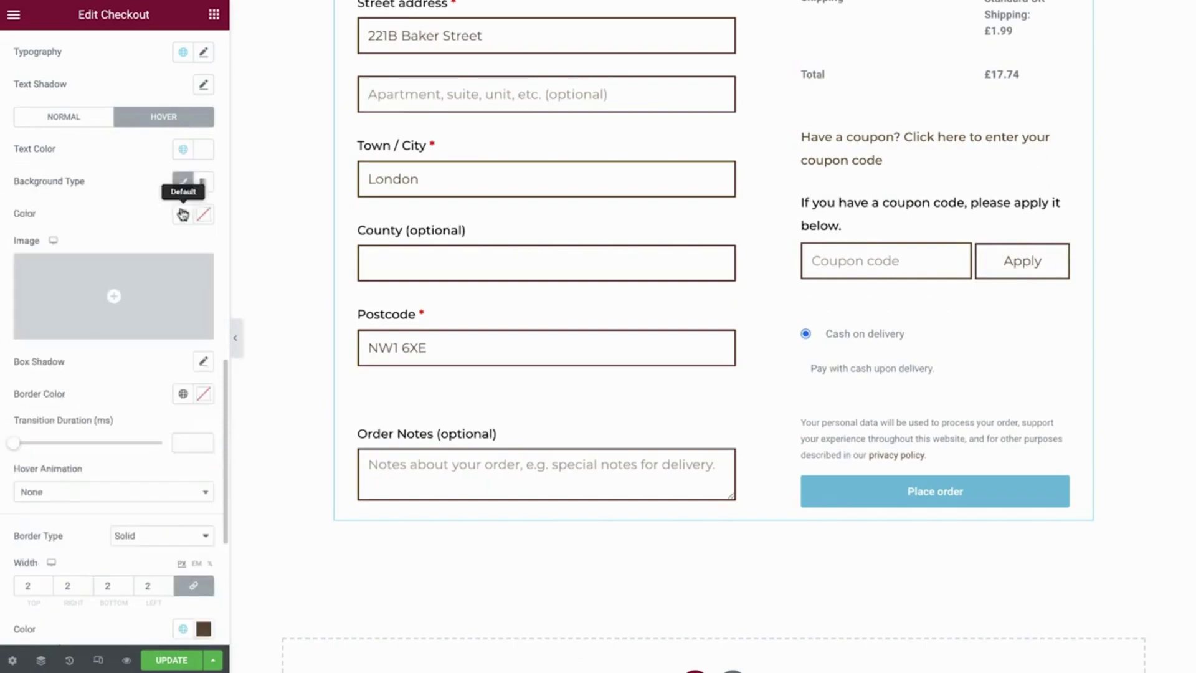
left_click(183, 214)
left_click(140, 286)
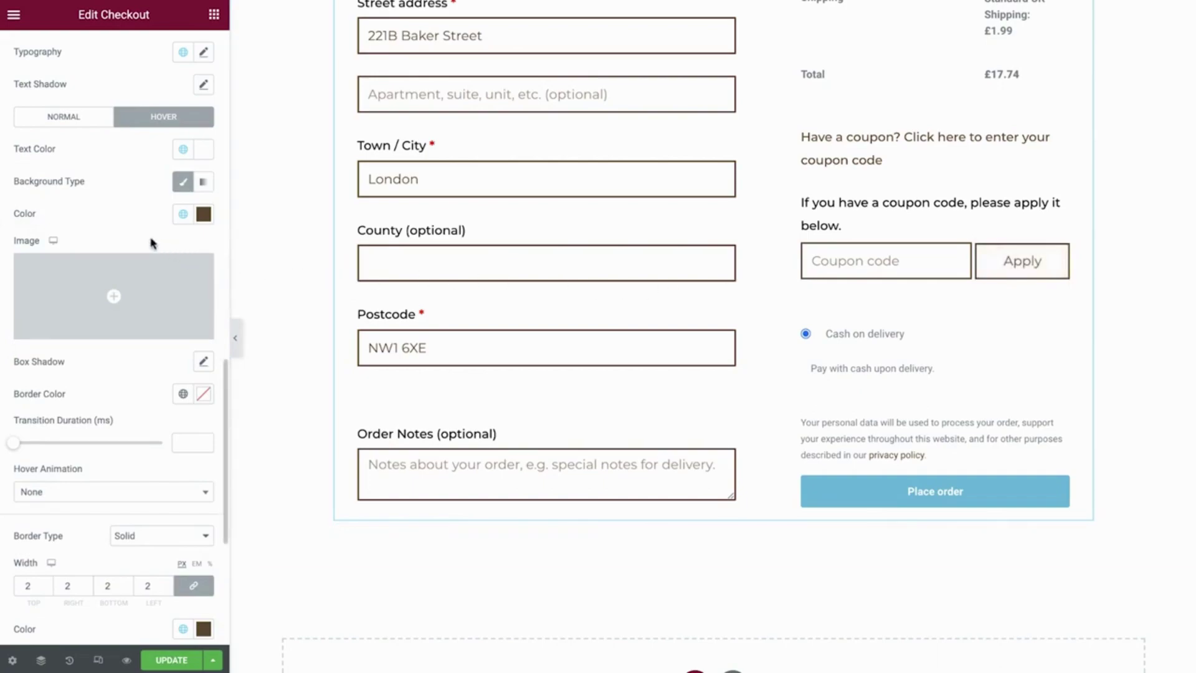
Set the rows gap of the order summary to 10
scroll(150, 243, "down", 5)
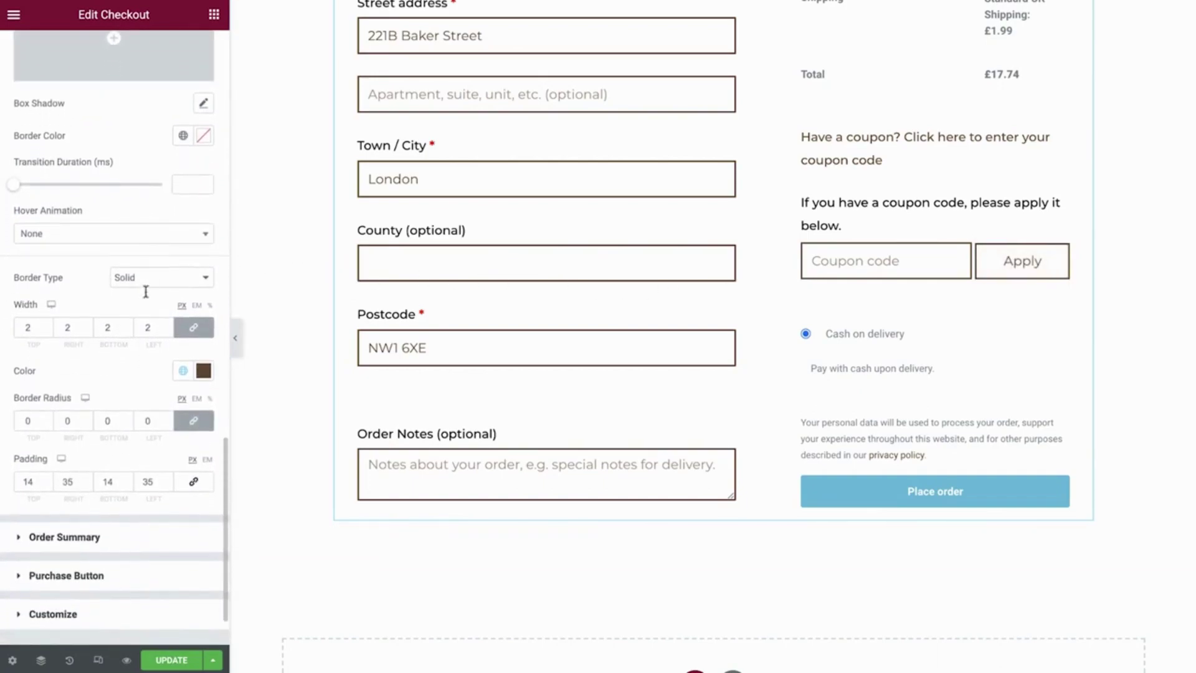
left_click(65, 537)
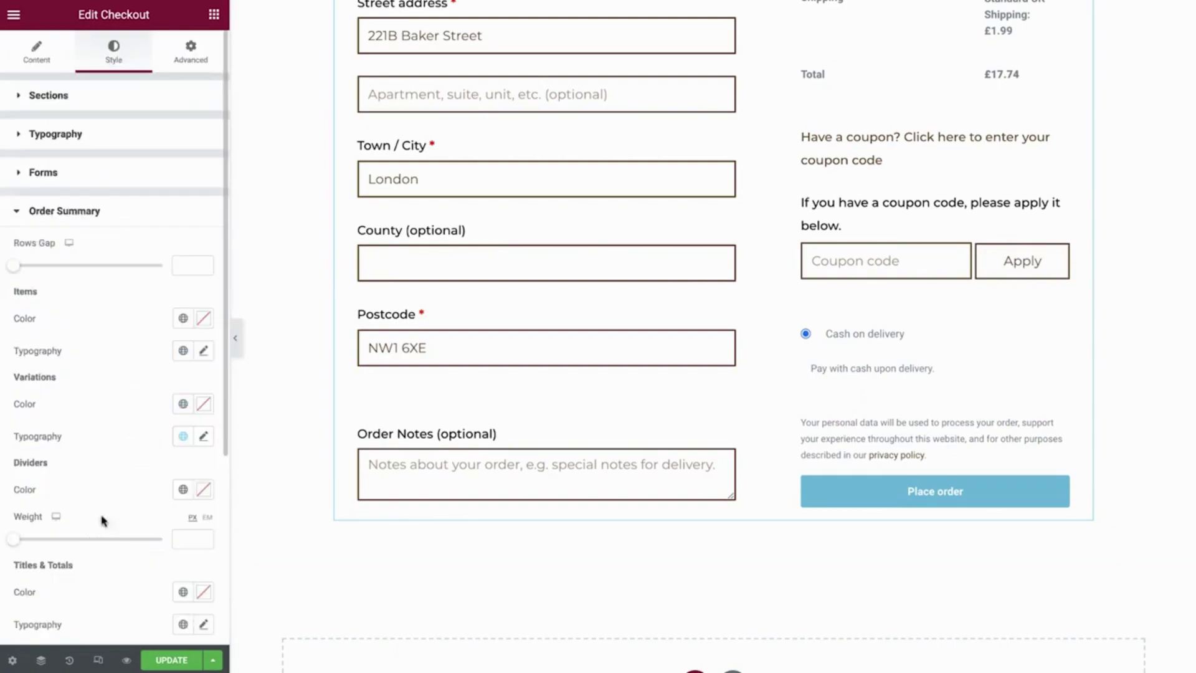
left_click(194, 268)
type("10")
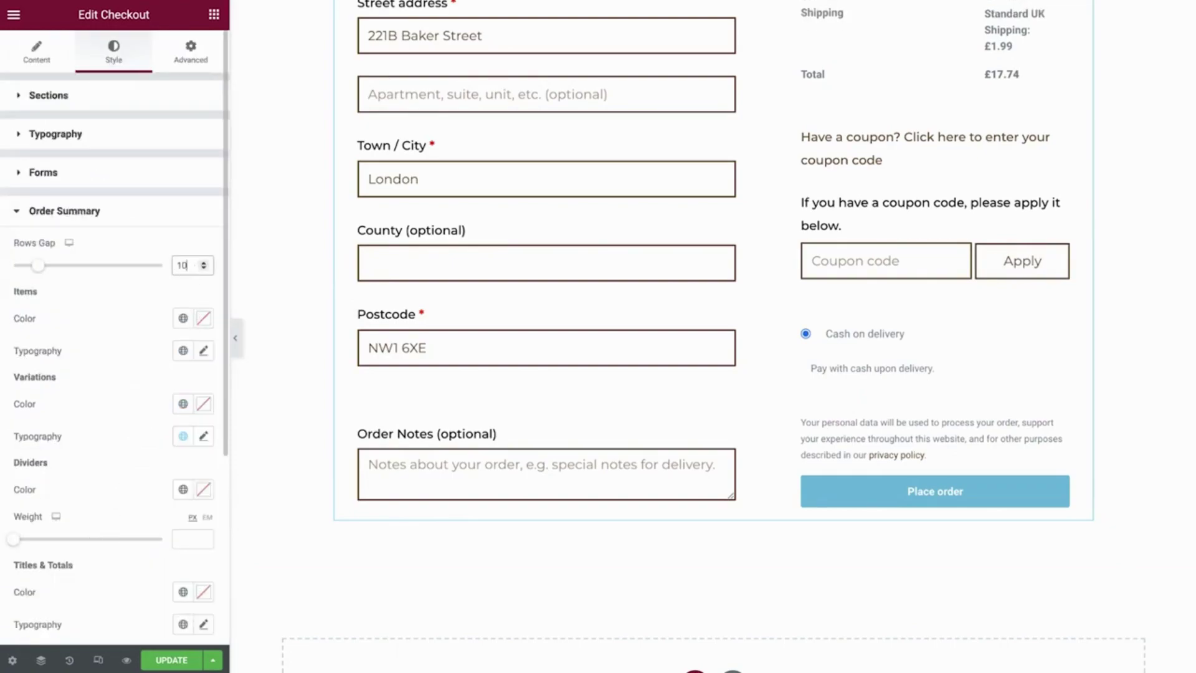
Apply the custom global Text font to the order summary items
scroll(262, 218, "up", 3)
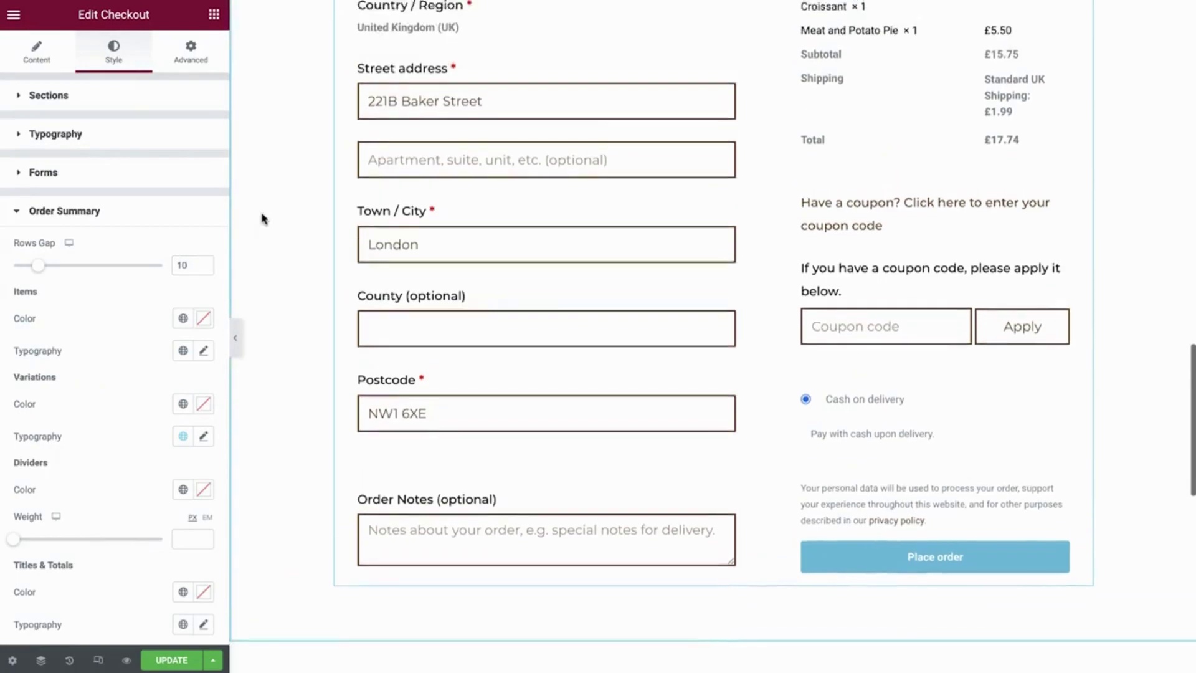
scroll(262, 218, "up", 1)
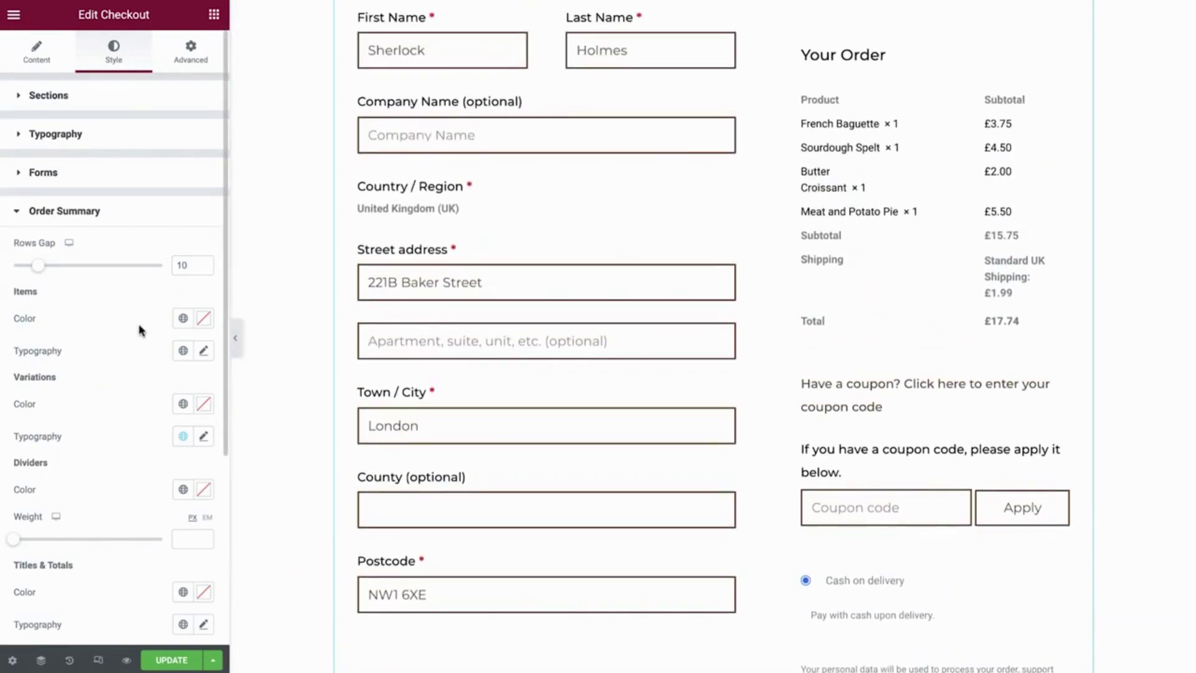
left_click(182, 351)
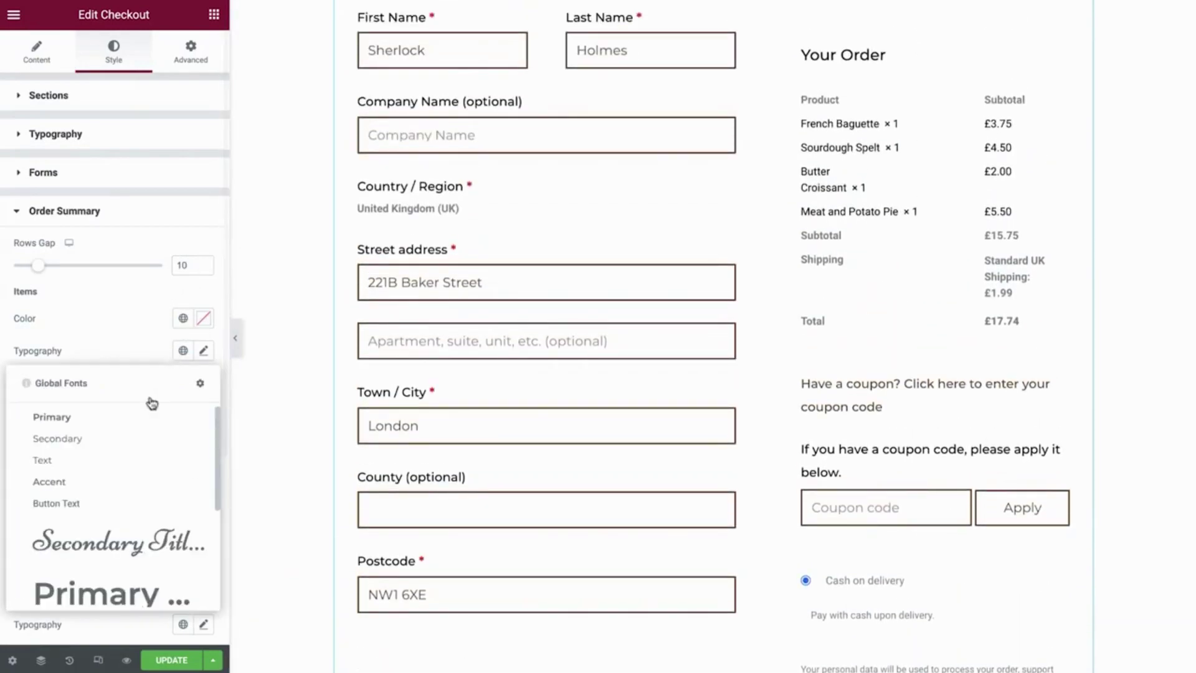
scroll(120, 433, "down", 1)
scroll(120, 433, "down", 1)
left_click(83, 564)
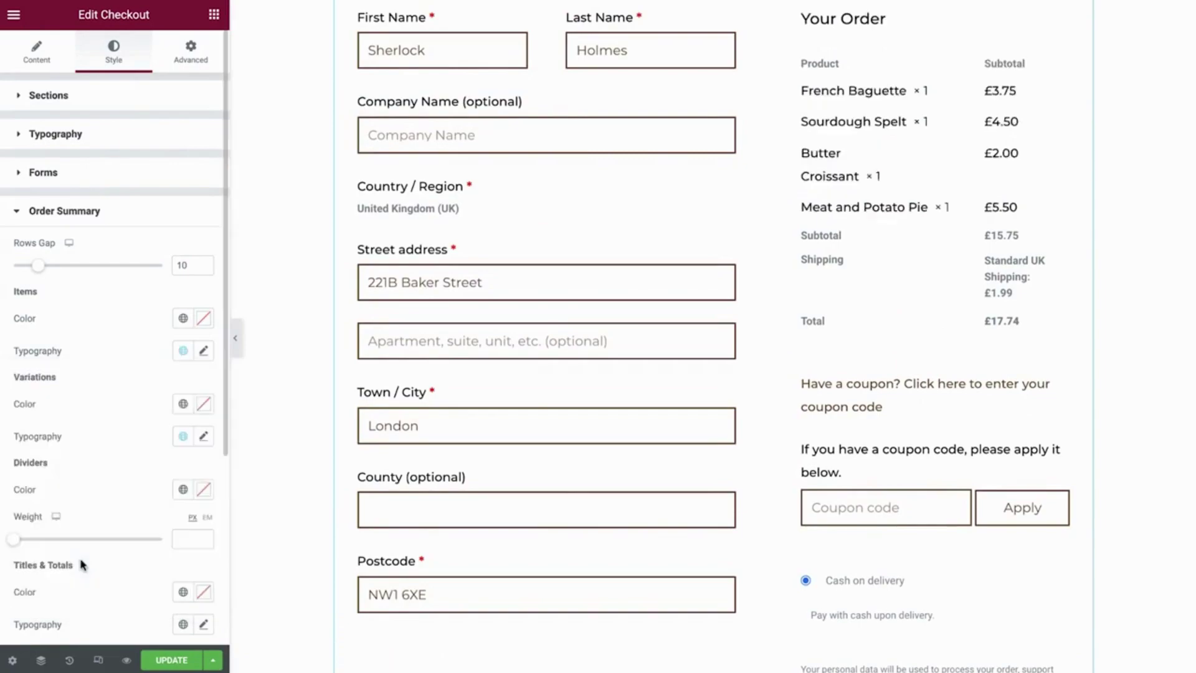
scroll(131, 414, "down", 3)
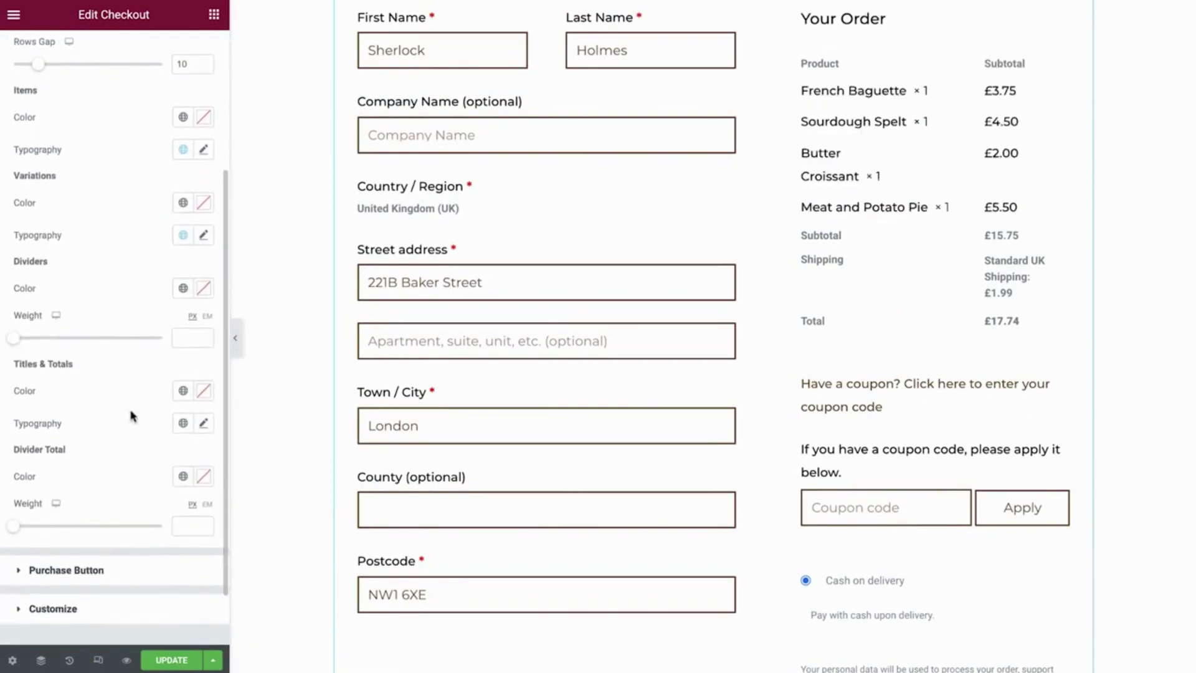
Give the order summary's titles and totals the global Primary color and a global font
left_click(183, 391)
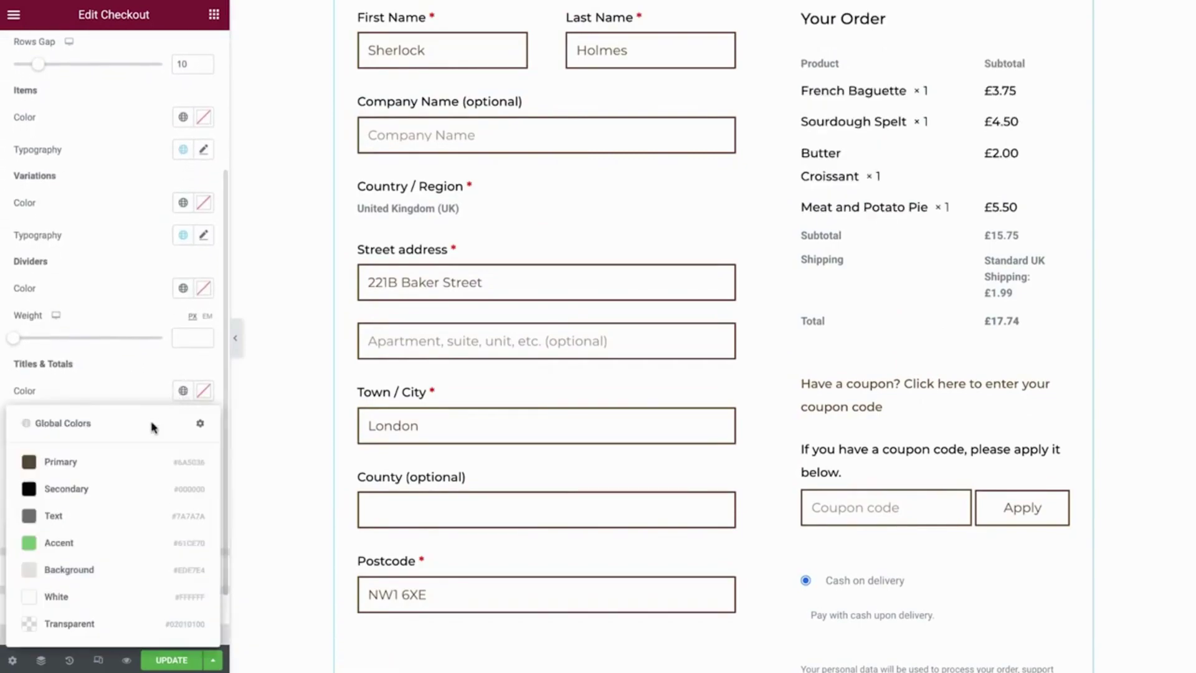
left_click(117, 462)
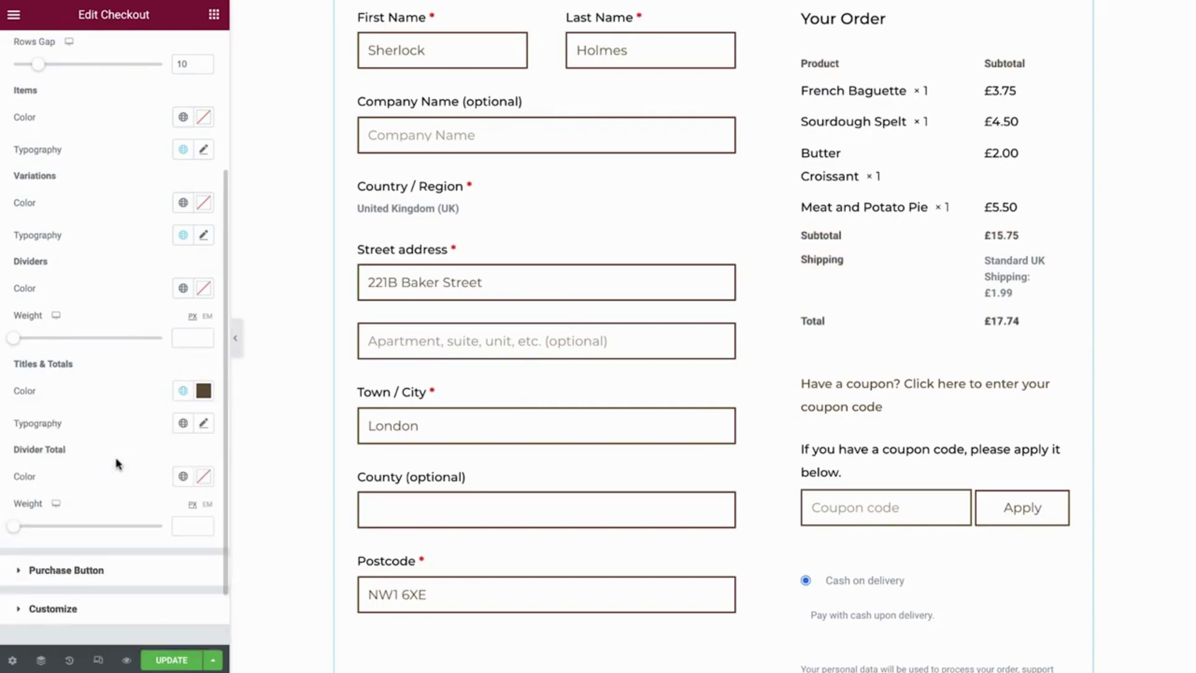
left_click(180, 425)
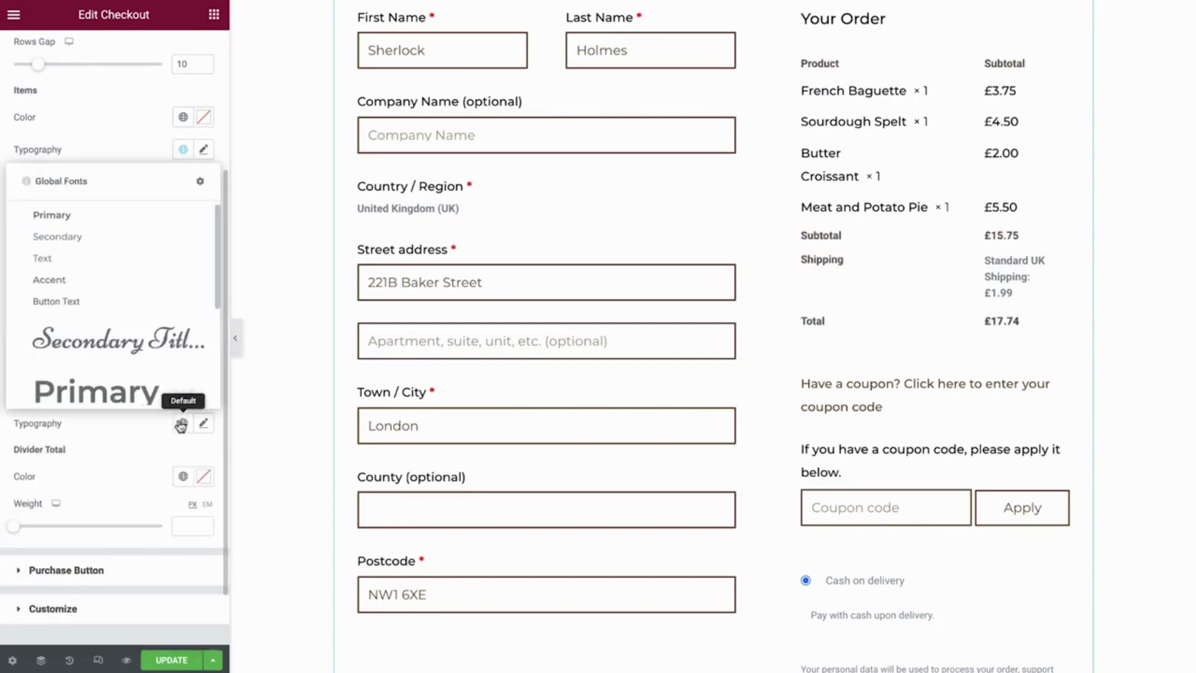
left_click(102, 268)
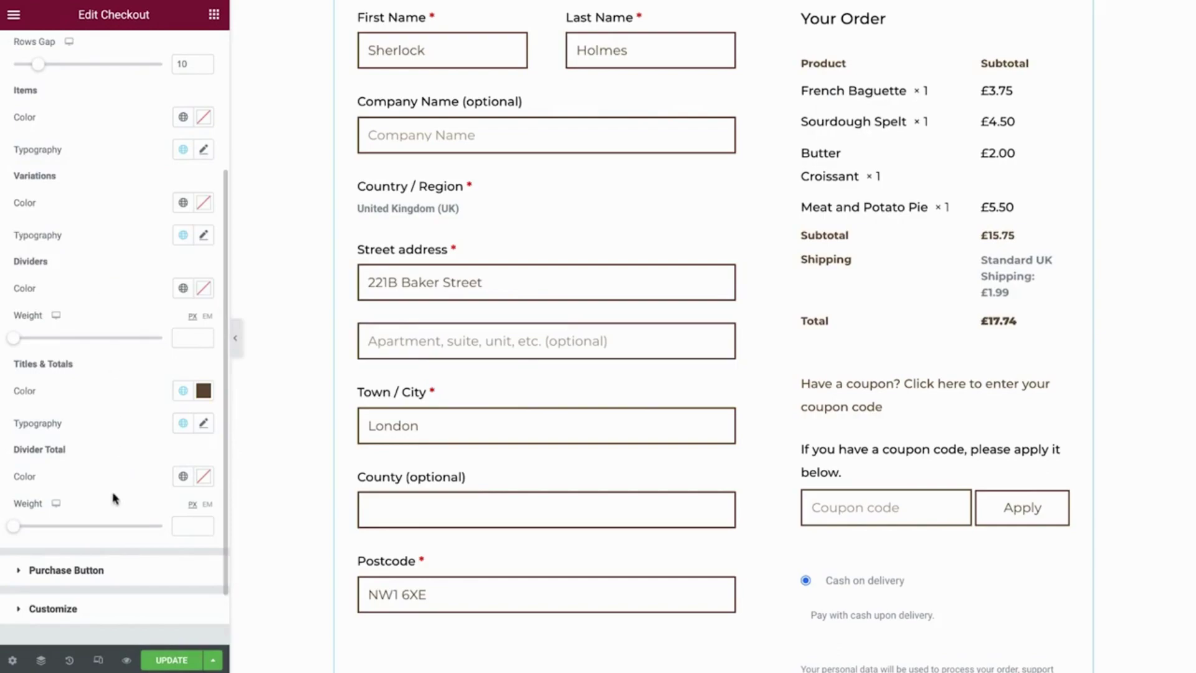
Apply the custom global Text font and the global White text color to the purchase button
left_click(66, 571)
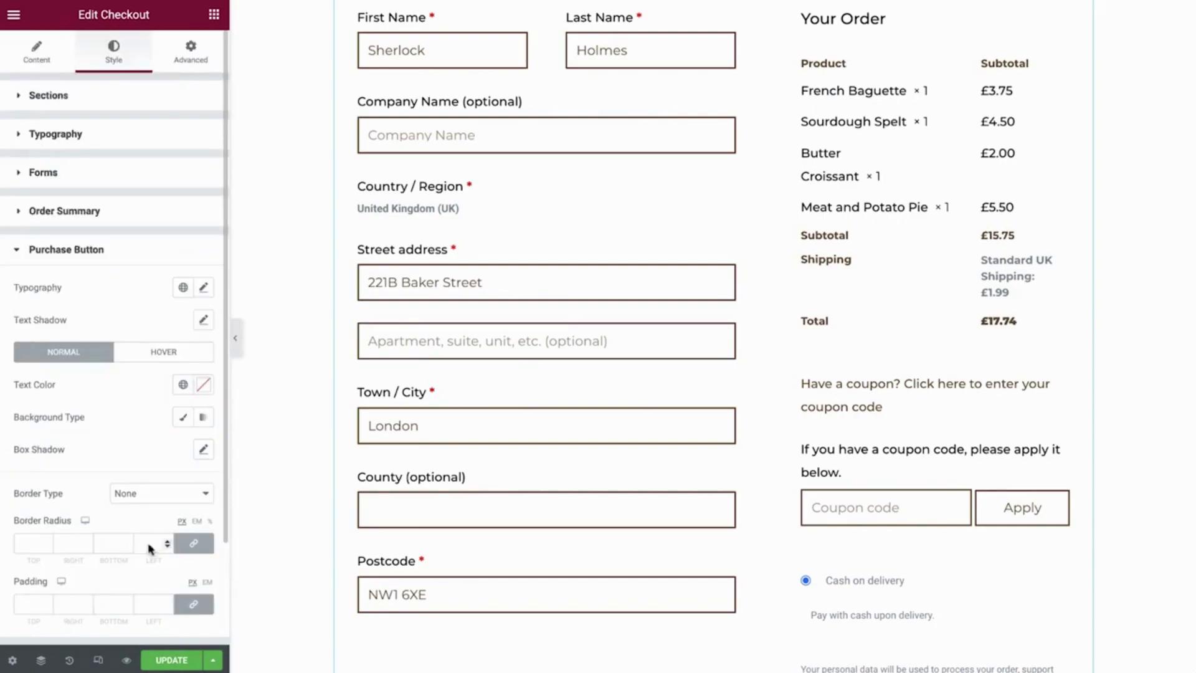
scroll(261, 478, "down", 3)
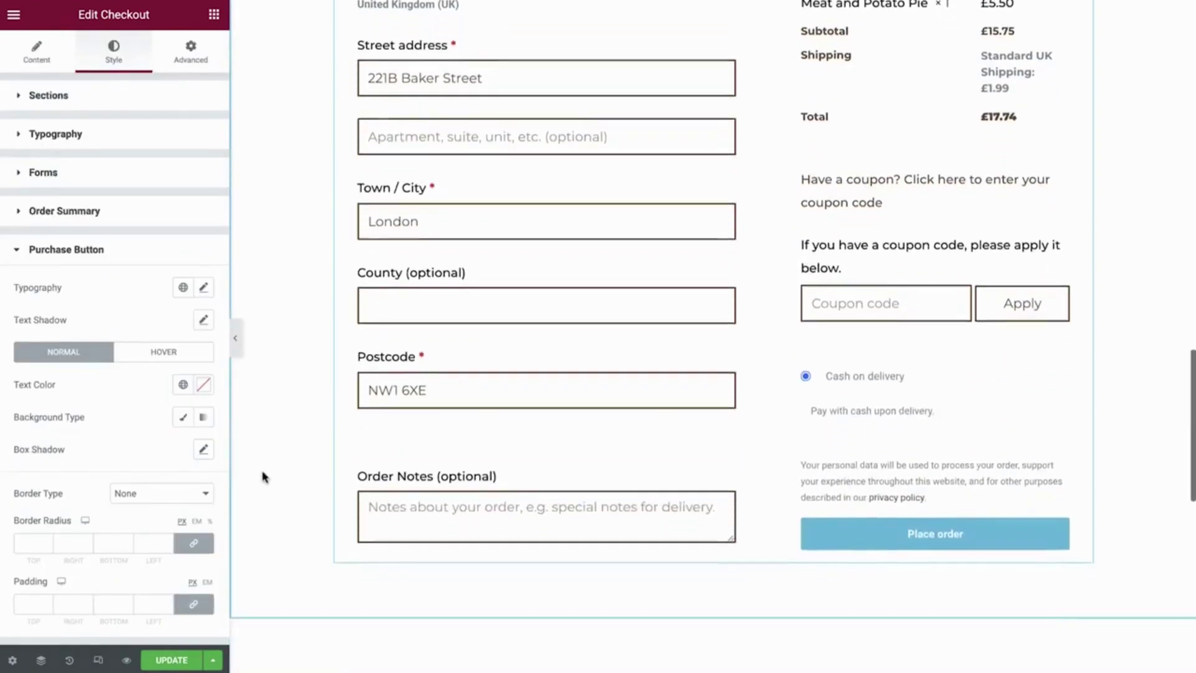
scroll(261, 478, "down", 2)
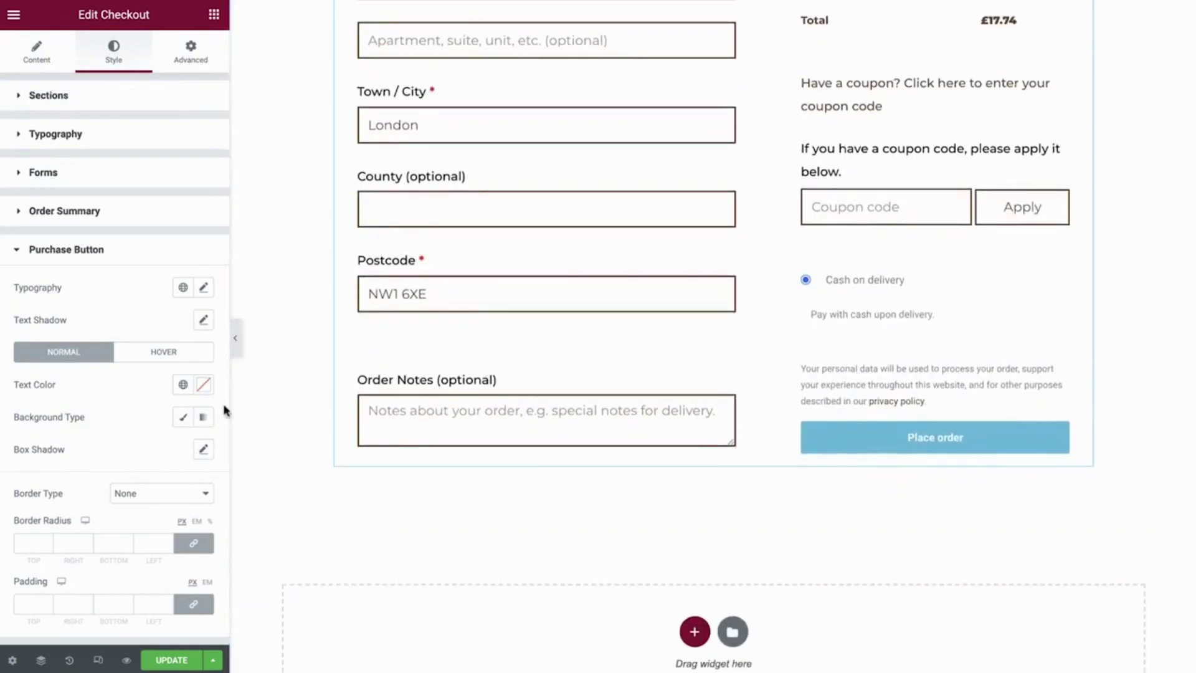
left_click(183, 288)
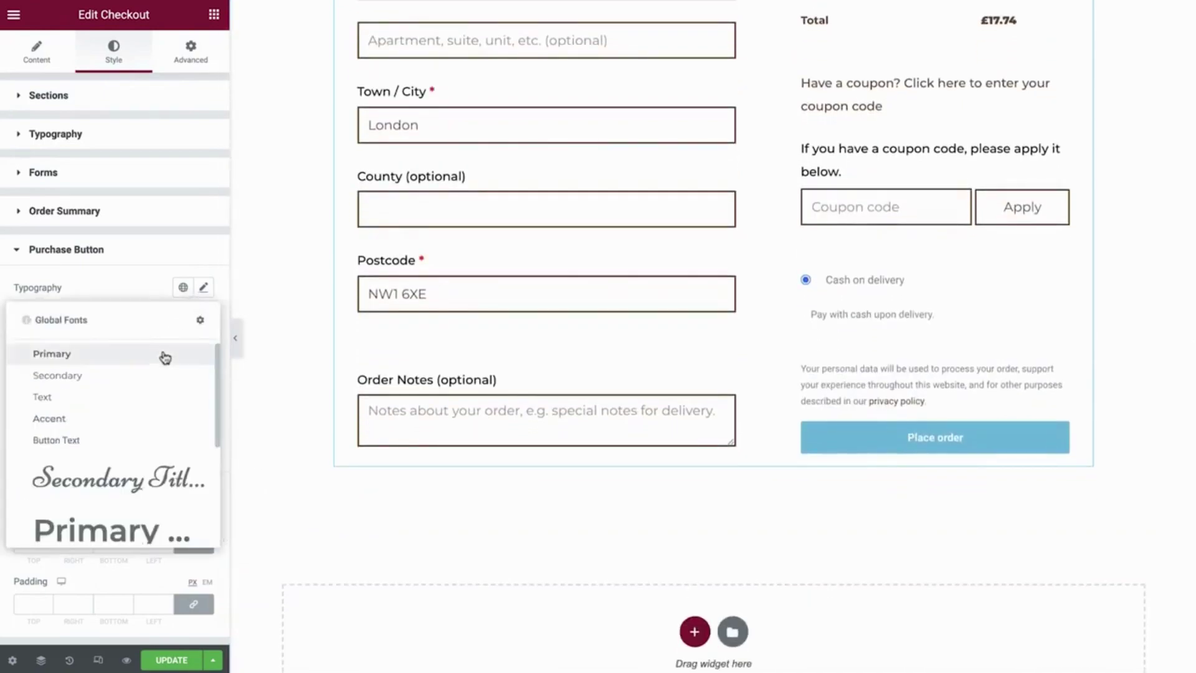
scroll(158, 367, "down", 3)
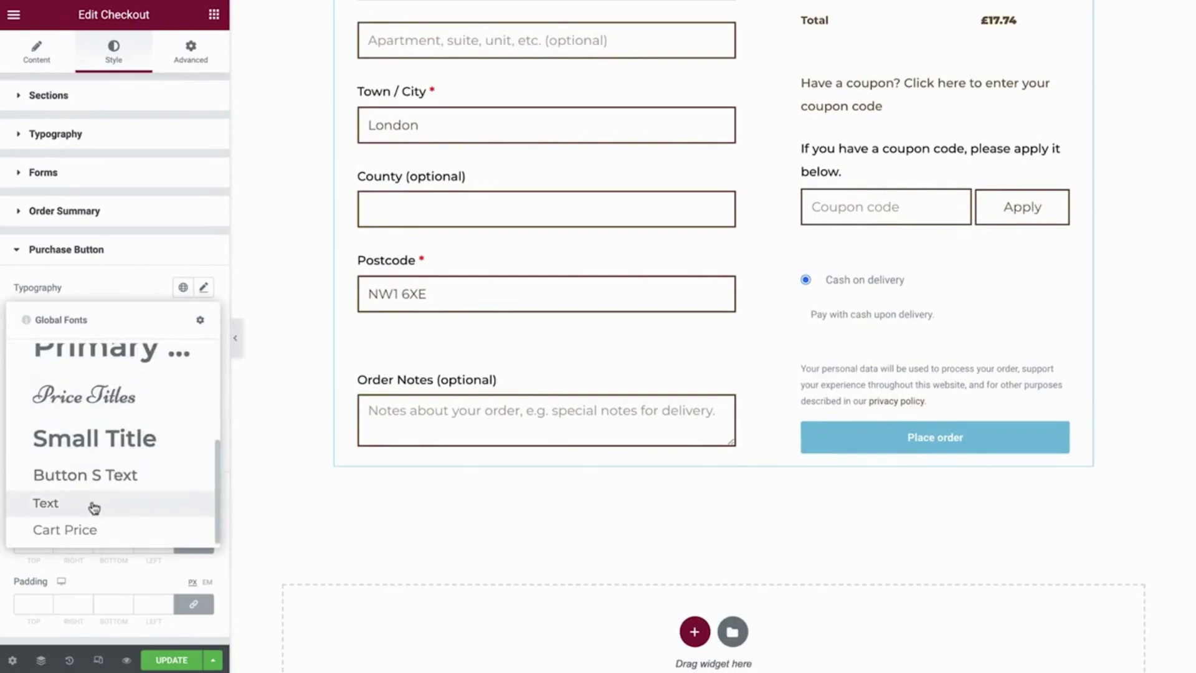
left_click(94, 505)
left_click(182, 385)
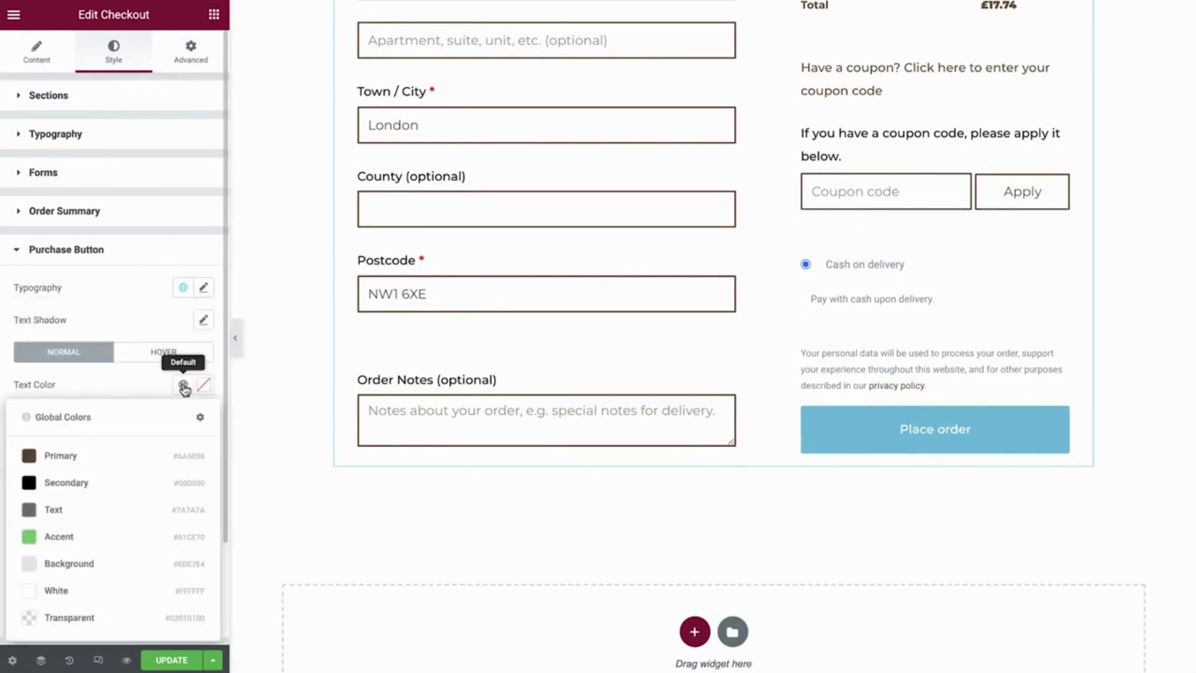
left_click(90, 586)
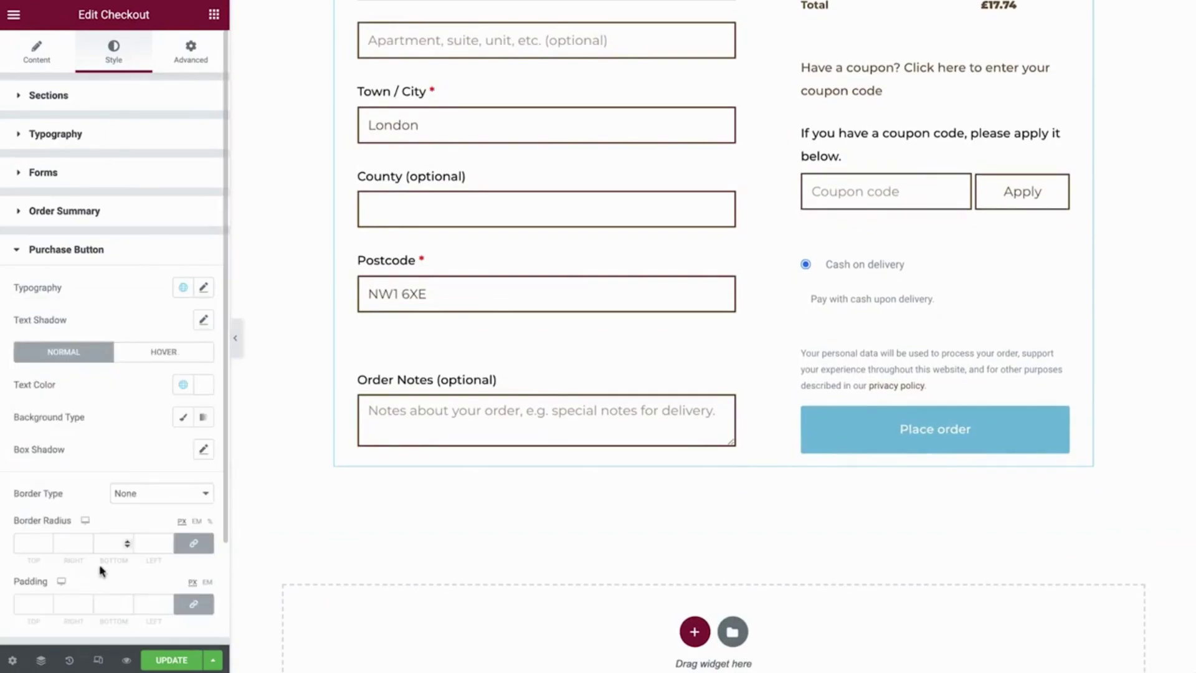
Give the purchase button's normal state a classic background in the global Secondary color
left_click(182, 417)
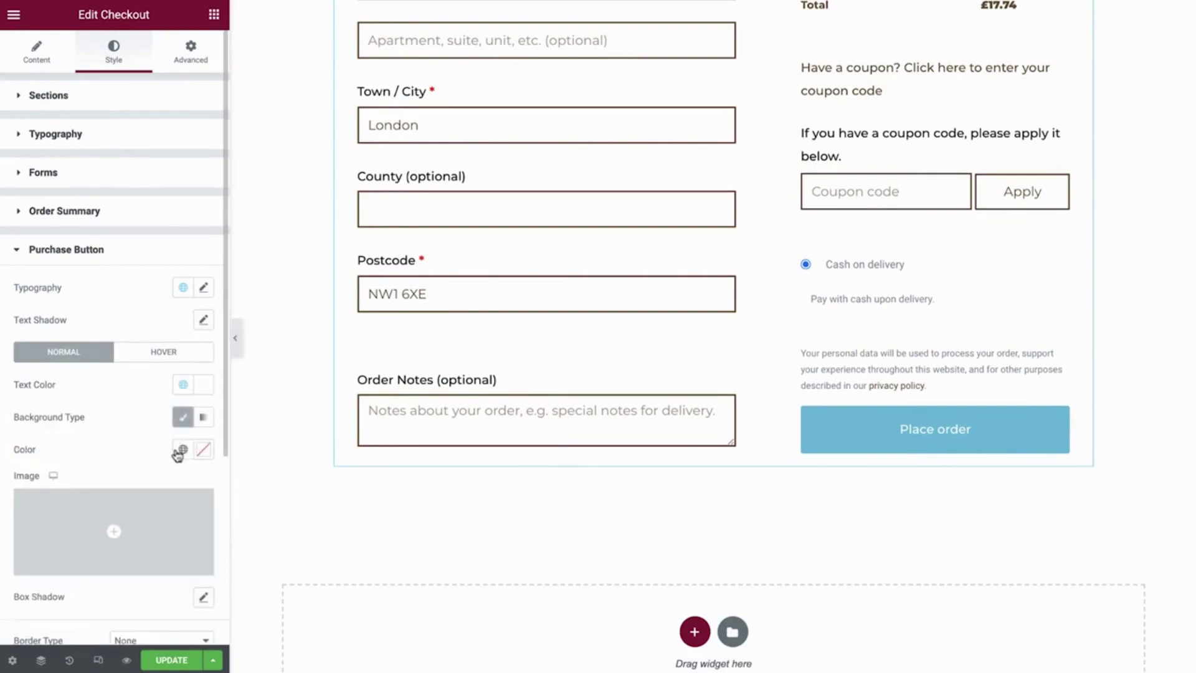
left_click(180, 450)
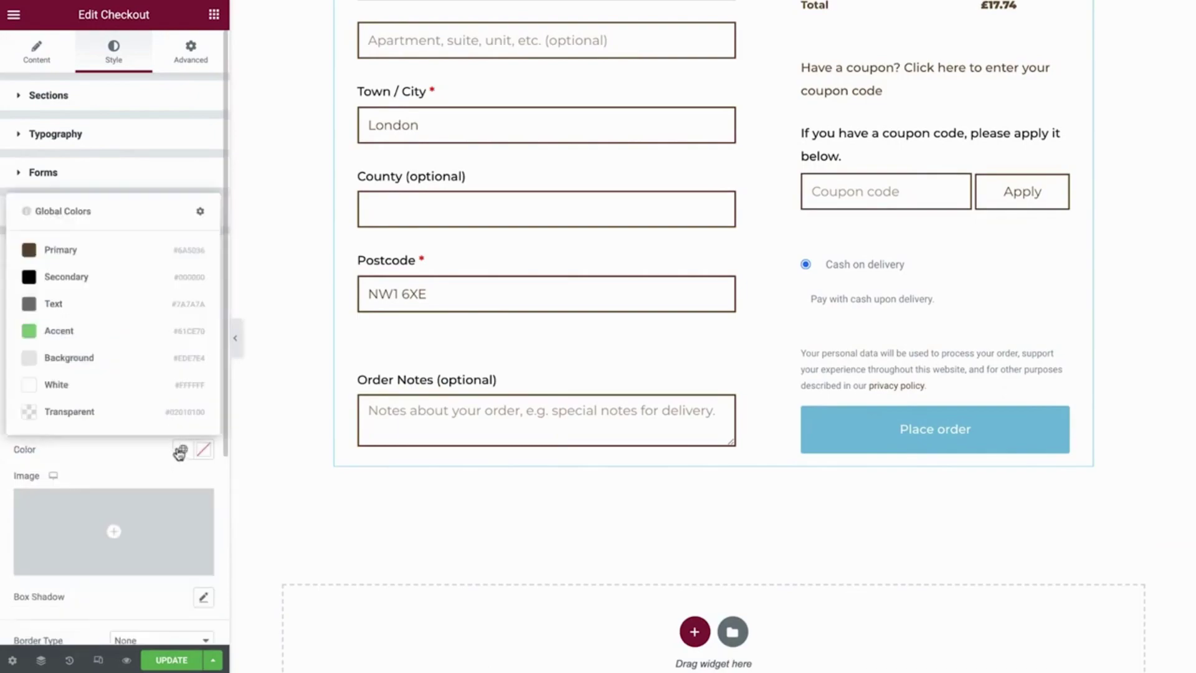
left_click(118, 286)
Set the purchase button's border radius to 0 and its unlinked padding to 10 px top and bottom, 30 px right and left
scroll(118, 288, "down", 1)
scroll(118, 287, "down", 2)
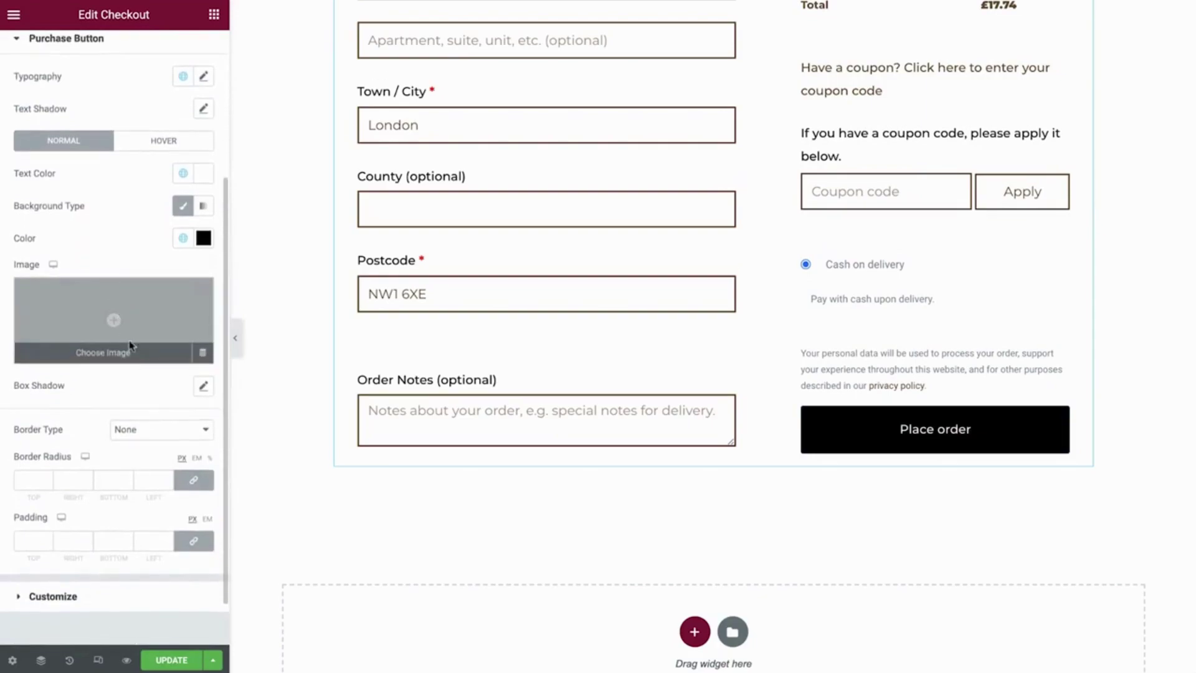
left_click(145, 477)
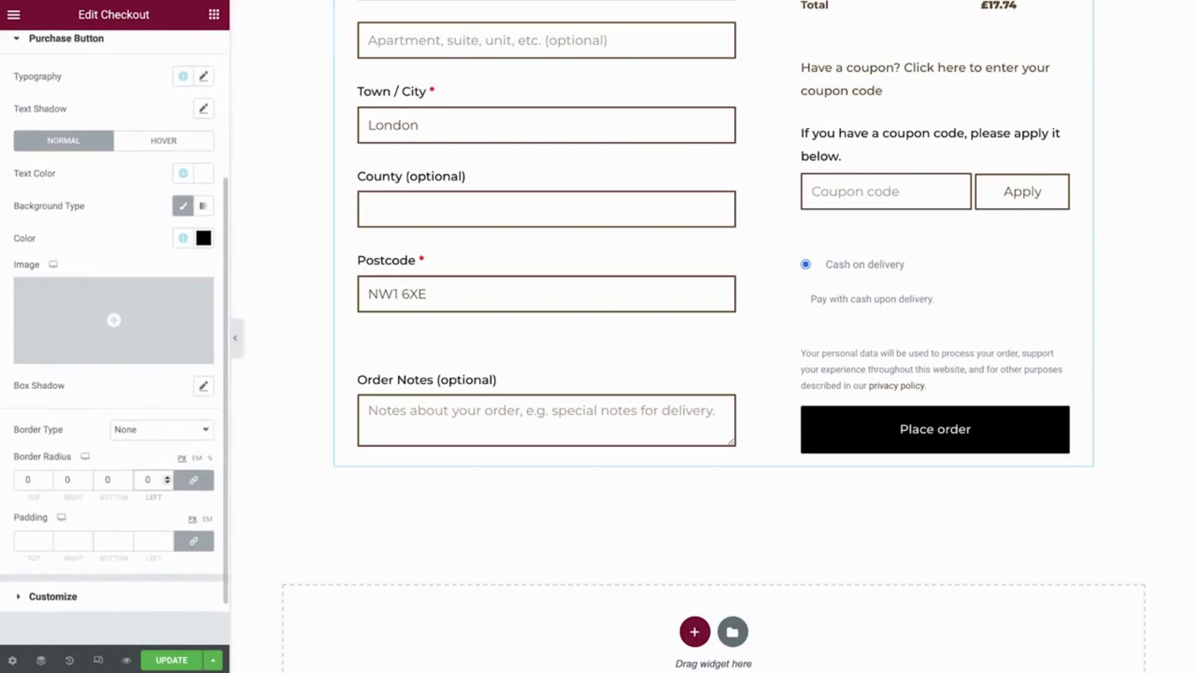
left_click(194, 541)
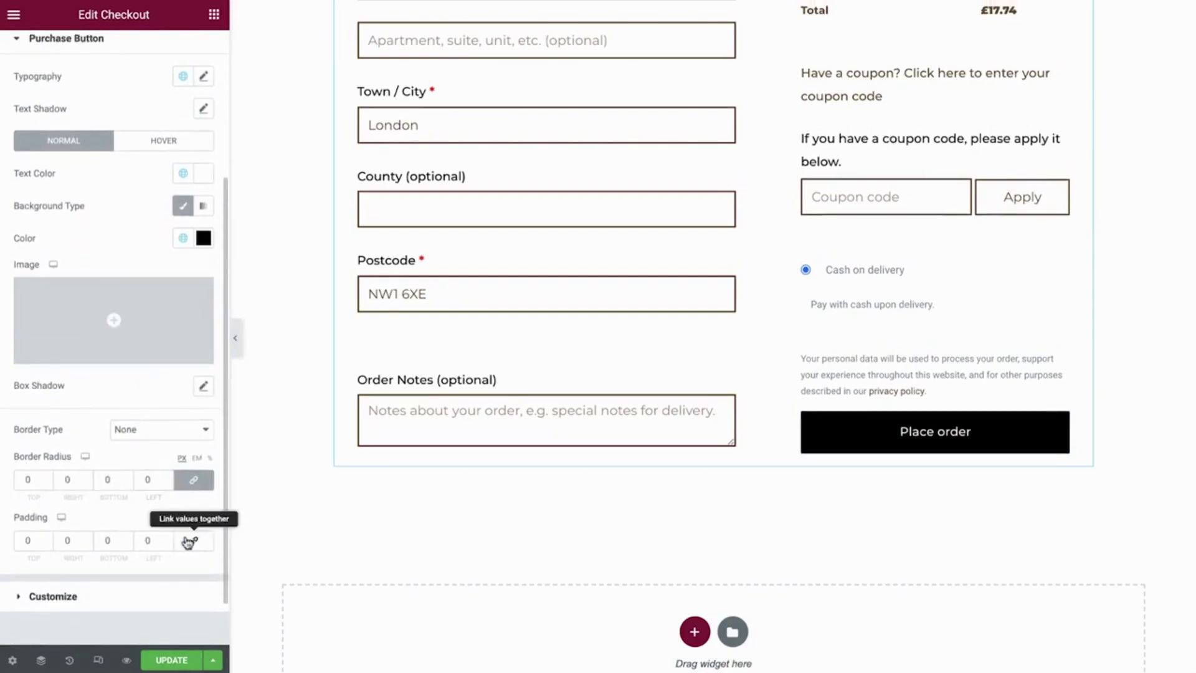
type("1")
left_click(63, 540)
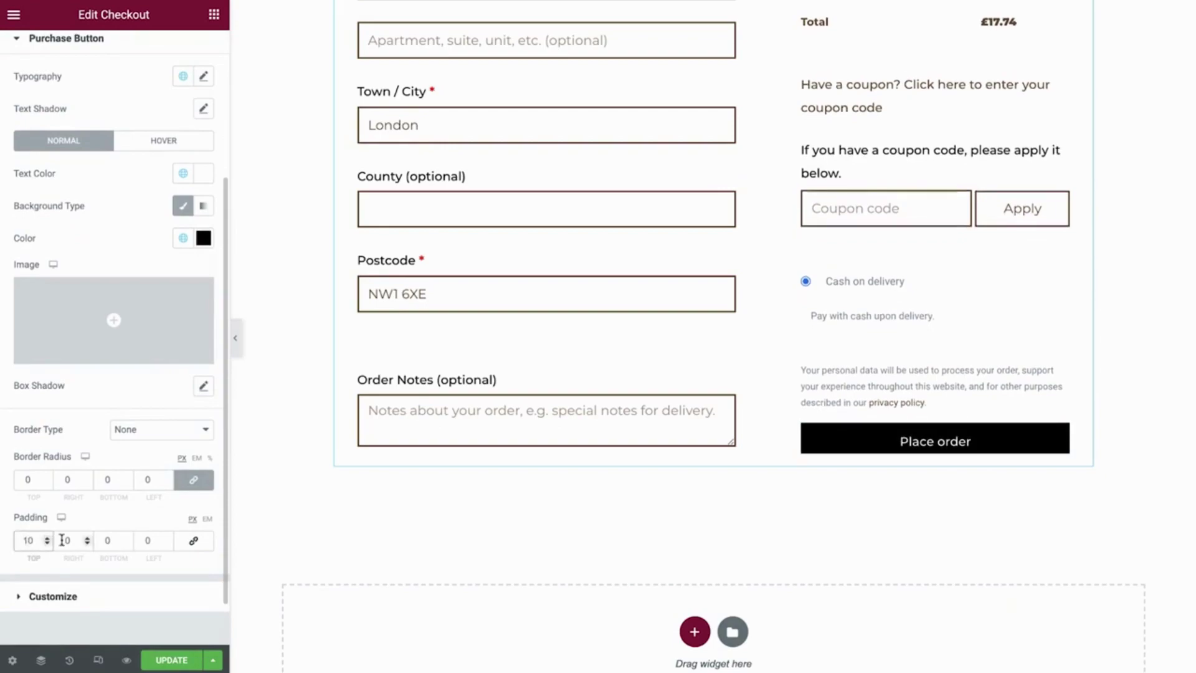
type("3")
left_click(109, 540)
type("10")
left_click(148, 540)
type("30")
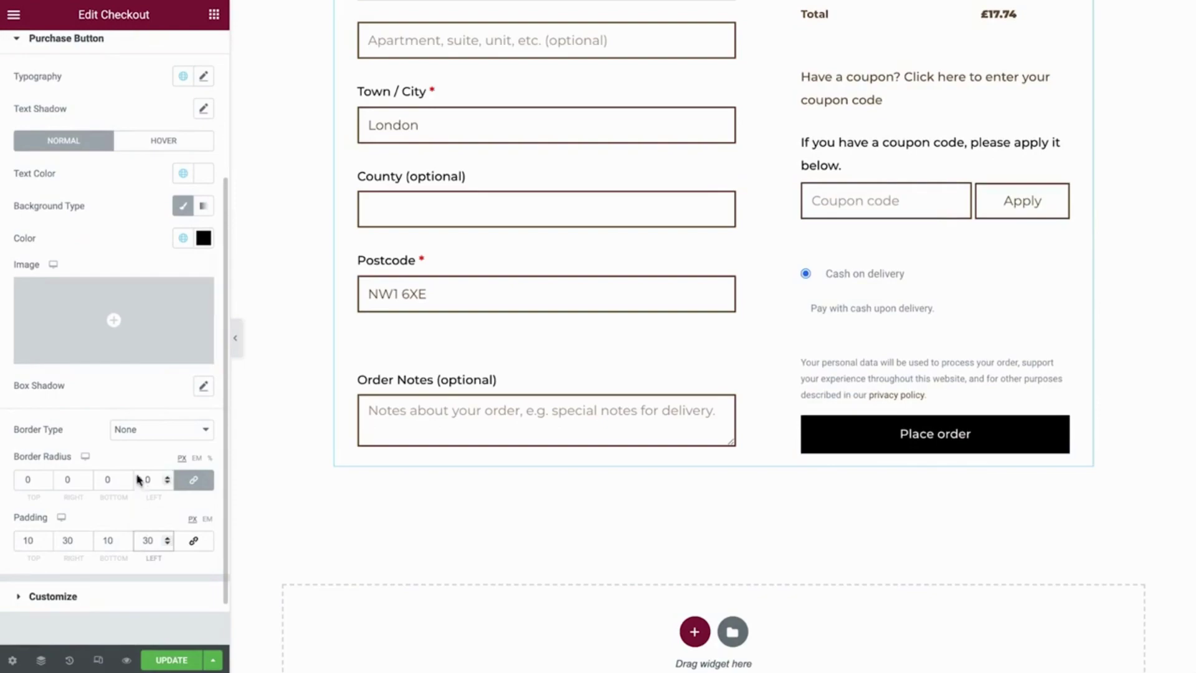
Give the purchase button's hover state a classic background in the global Primary color
left_click(161, 144)
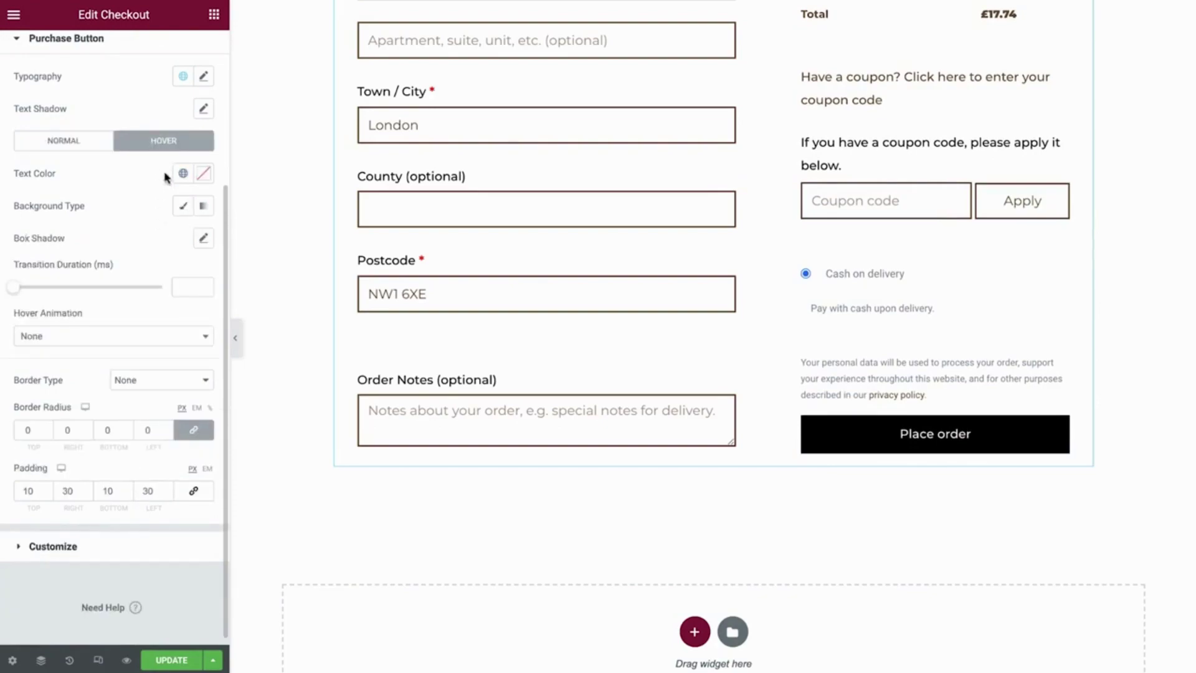
left_click(183, 205)
left_click(183, 238)
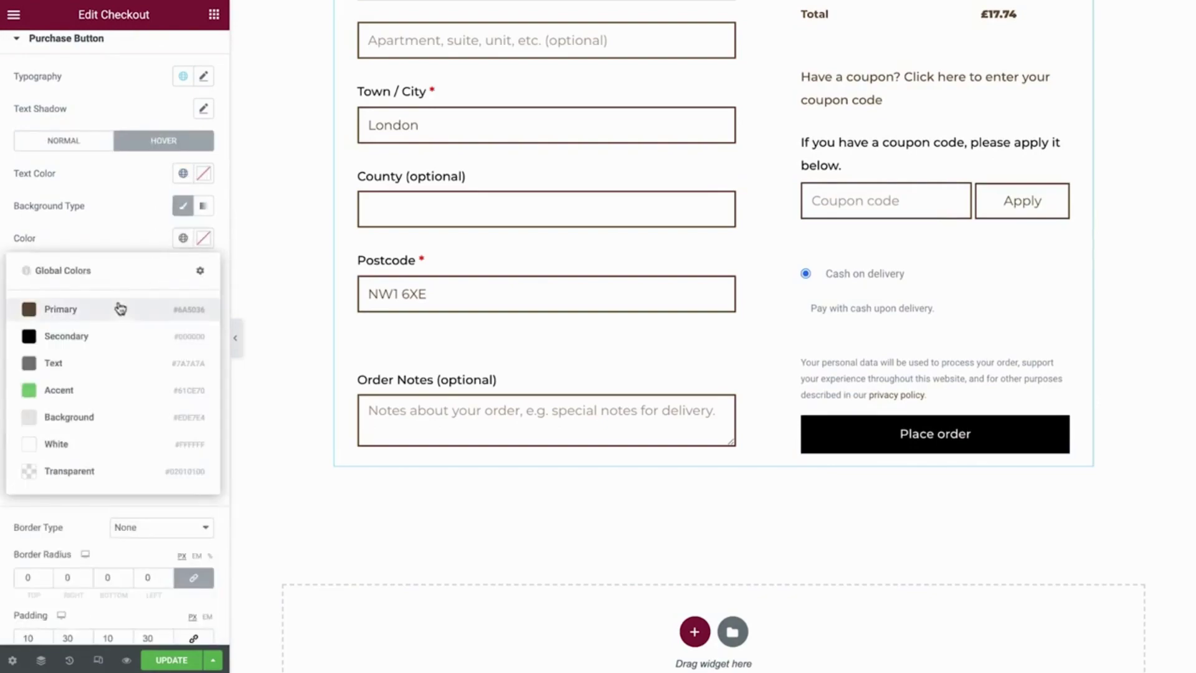
left_click(120, 309)
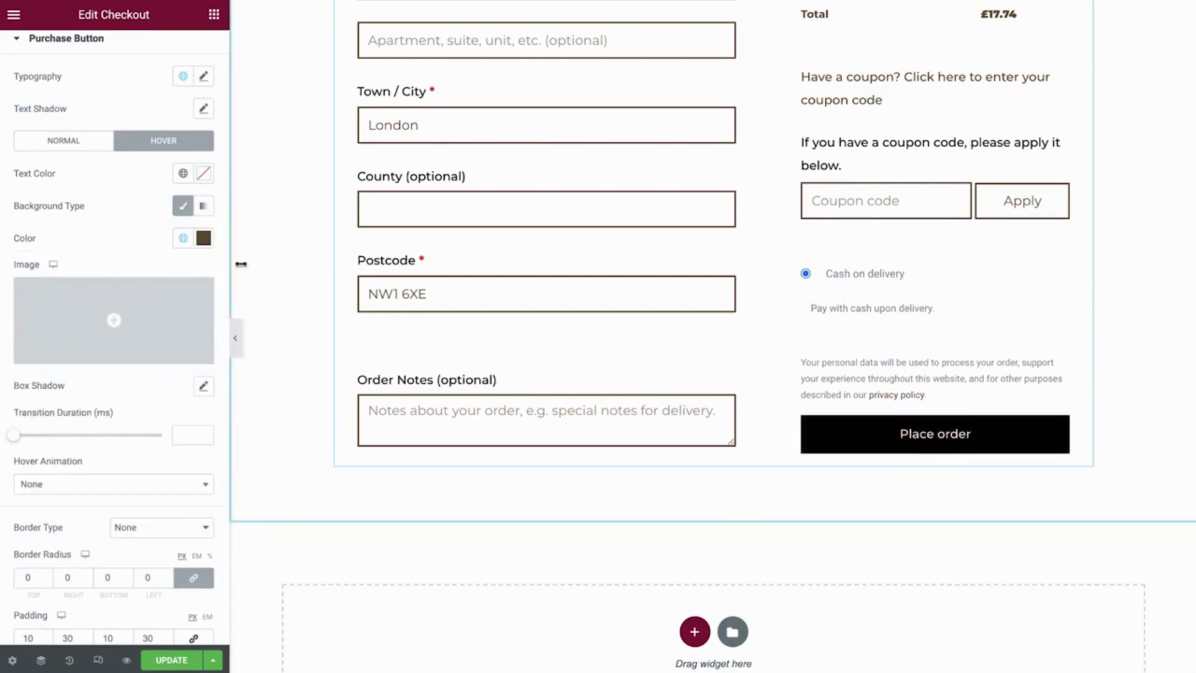
Add Order Summary as a checkout section to customize and open its customization settings
scroll(138, 234, "down", 1)
scroll(139, 235, "down", 3)
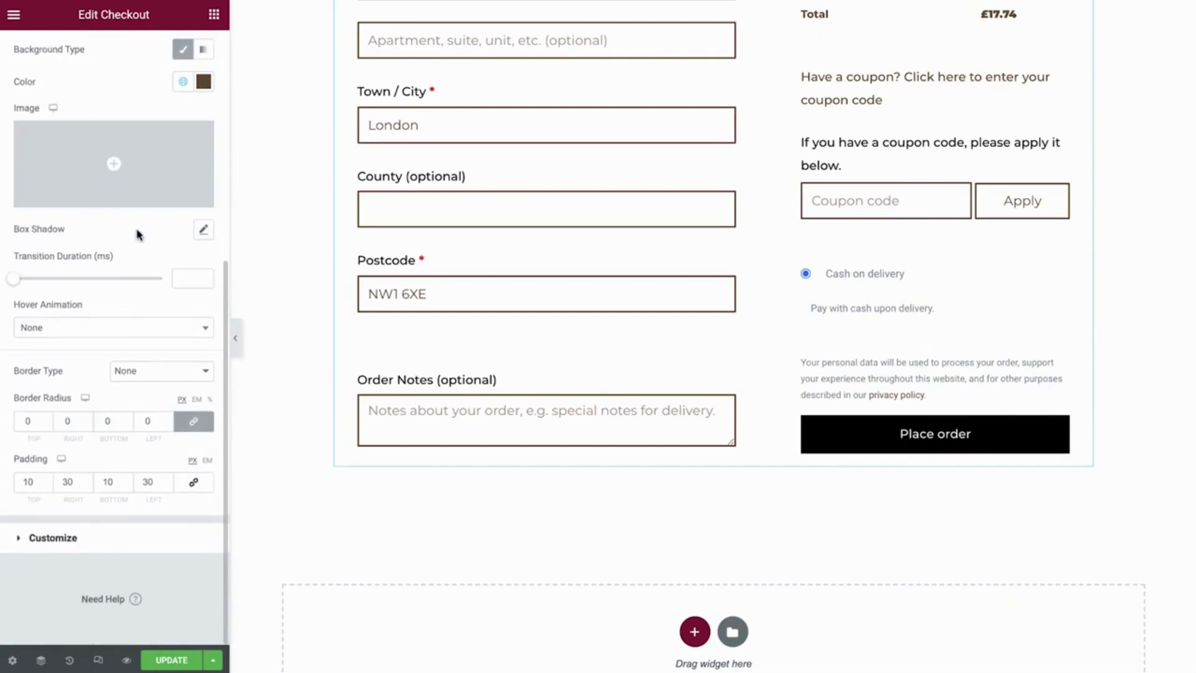
left_click(91, 545)
left_click(29, 352)
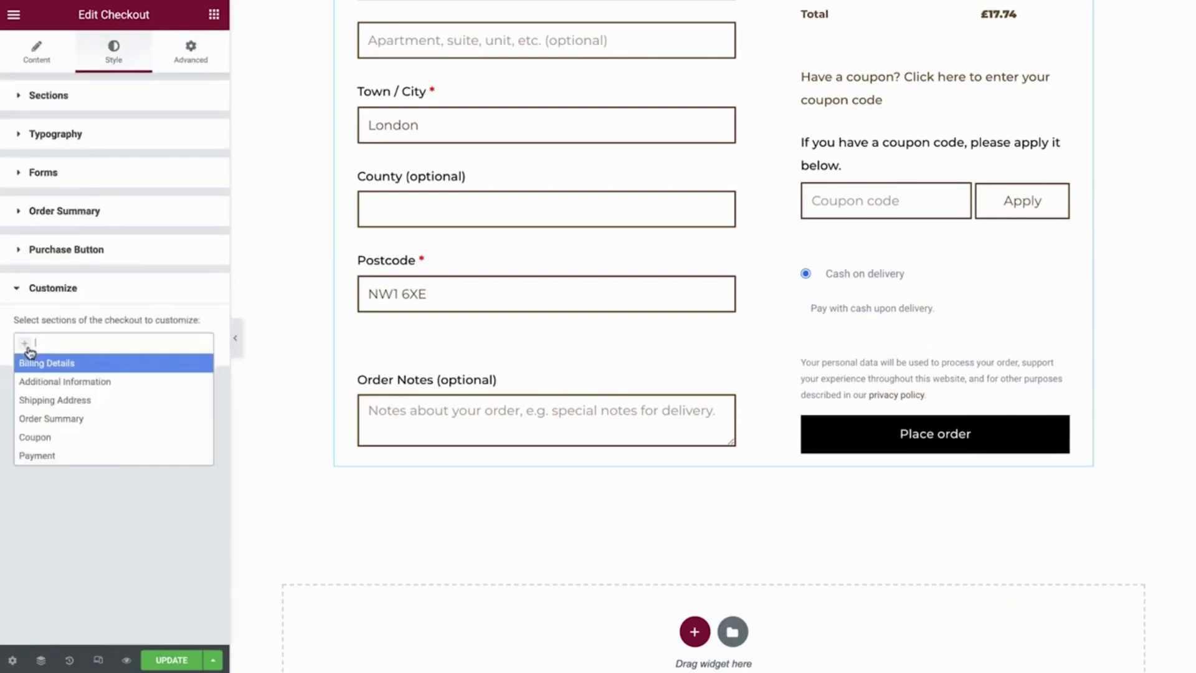
left_click(74, 420)
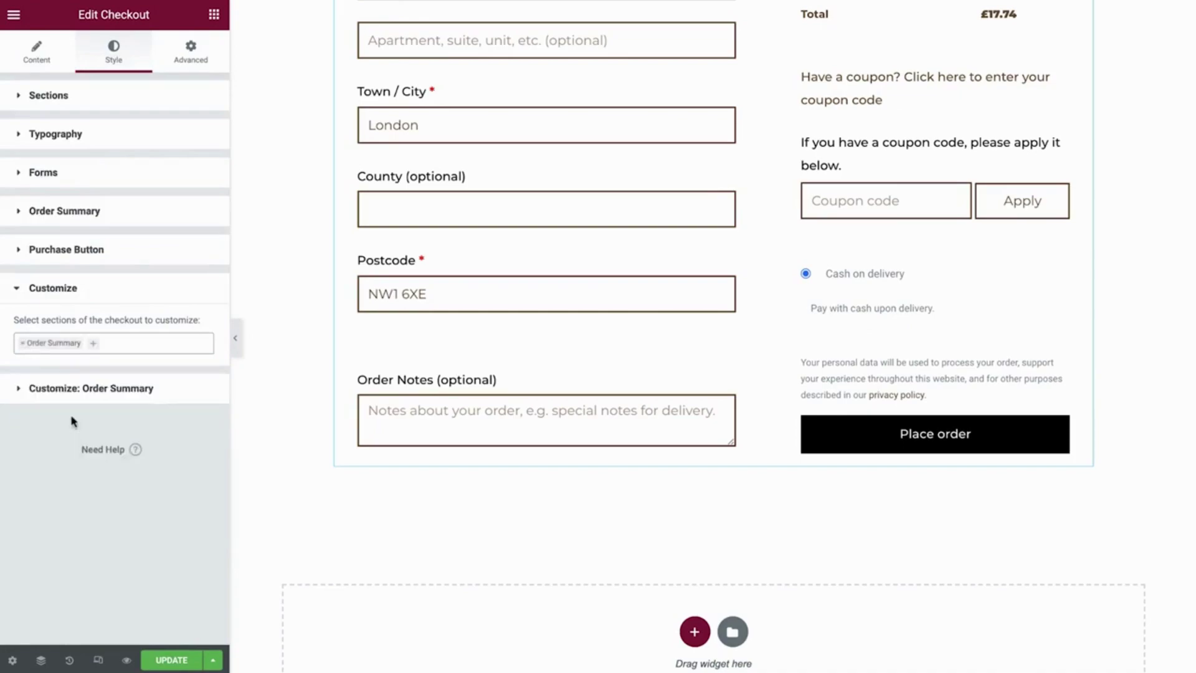
left_click(74, 395)
Give the customized order summary section a solid 2 px border in the global Primary color
scroll(76, 399, "down", 3)
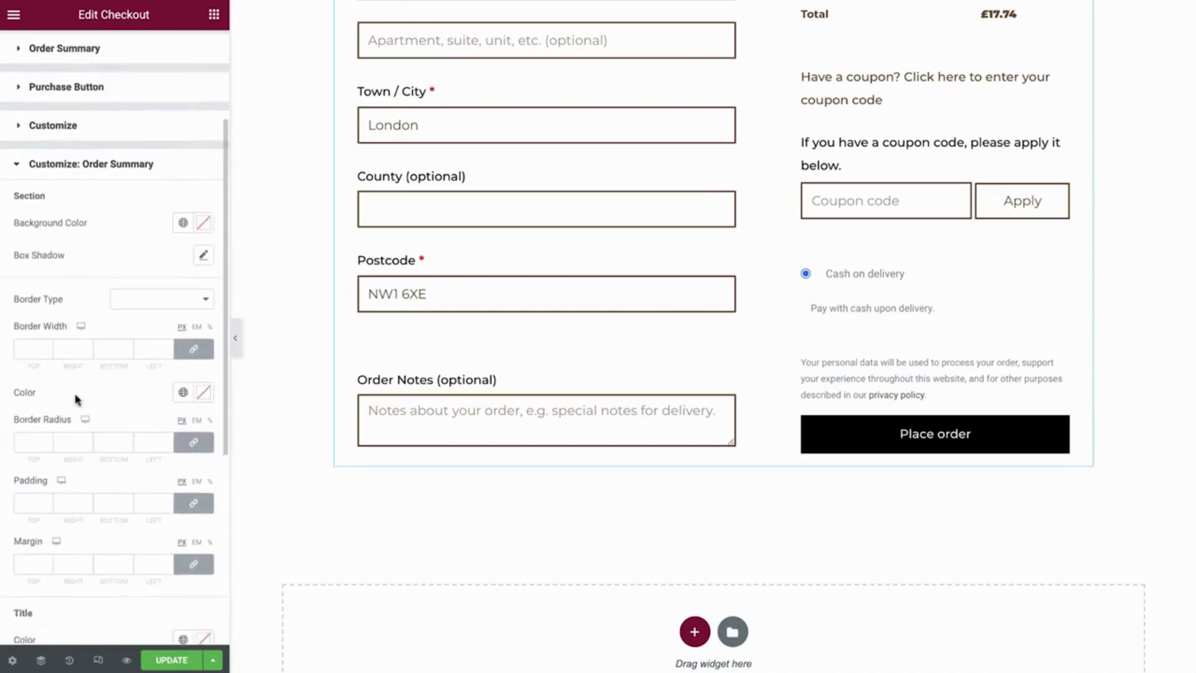
left_click(182, 293)
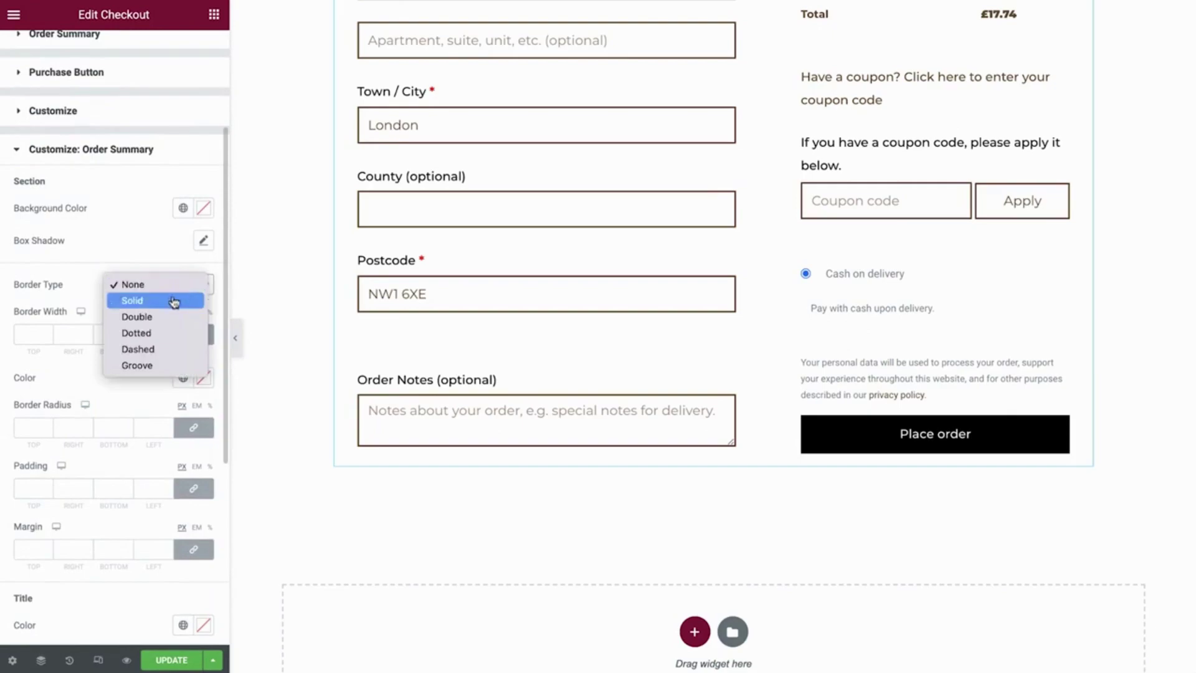
left_click(170, 305)
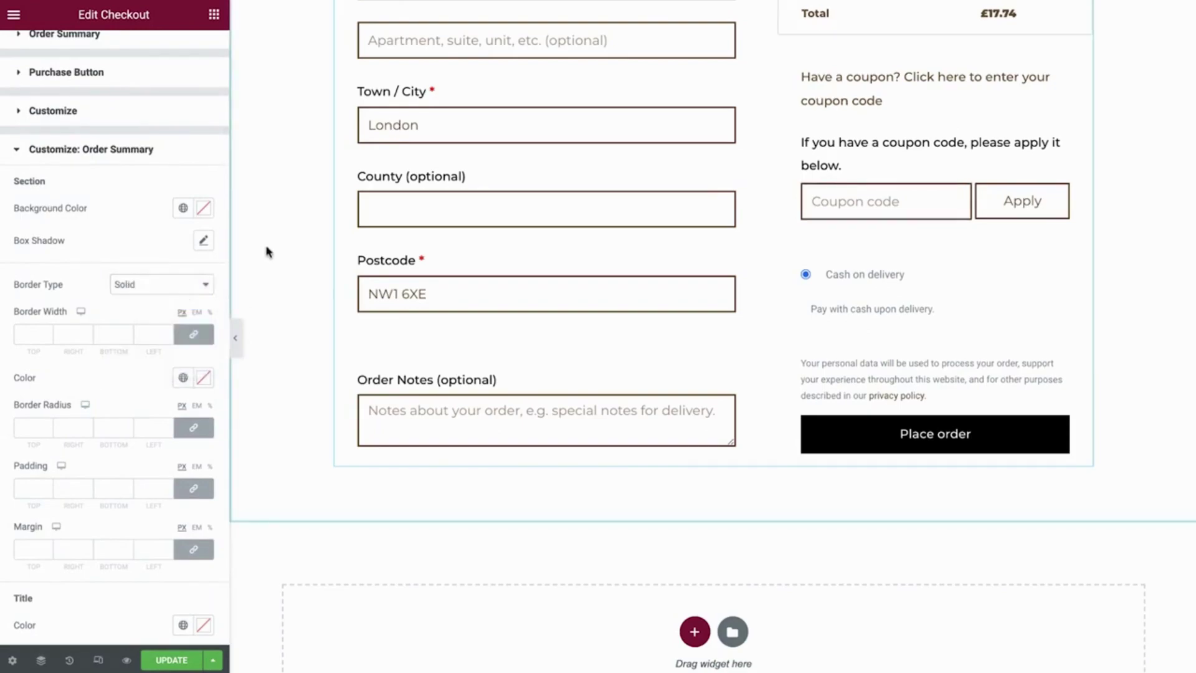
scroll(267, 252, "up", 2)
scroll(267, 252, "up", 5)
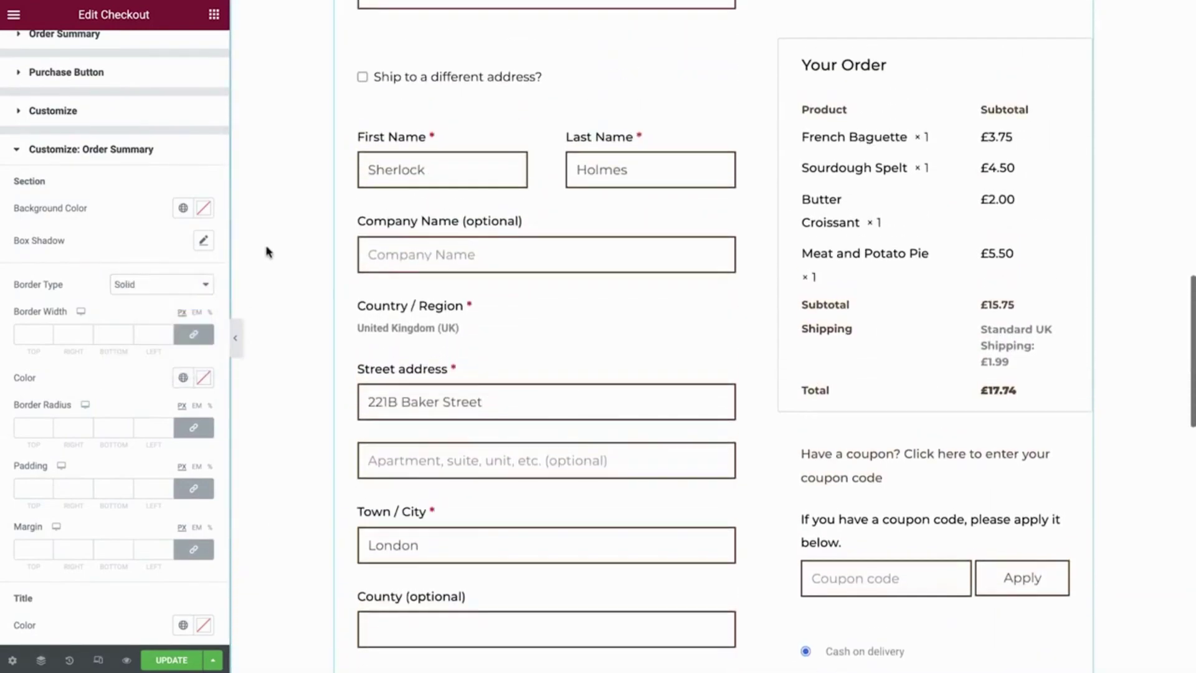
left_click(153, 334)
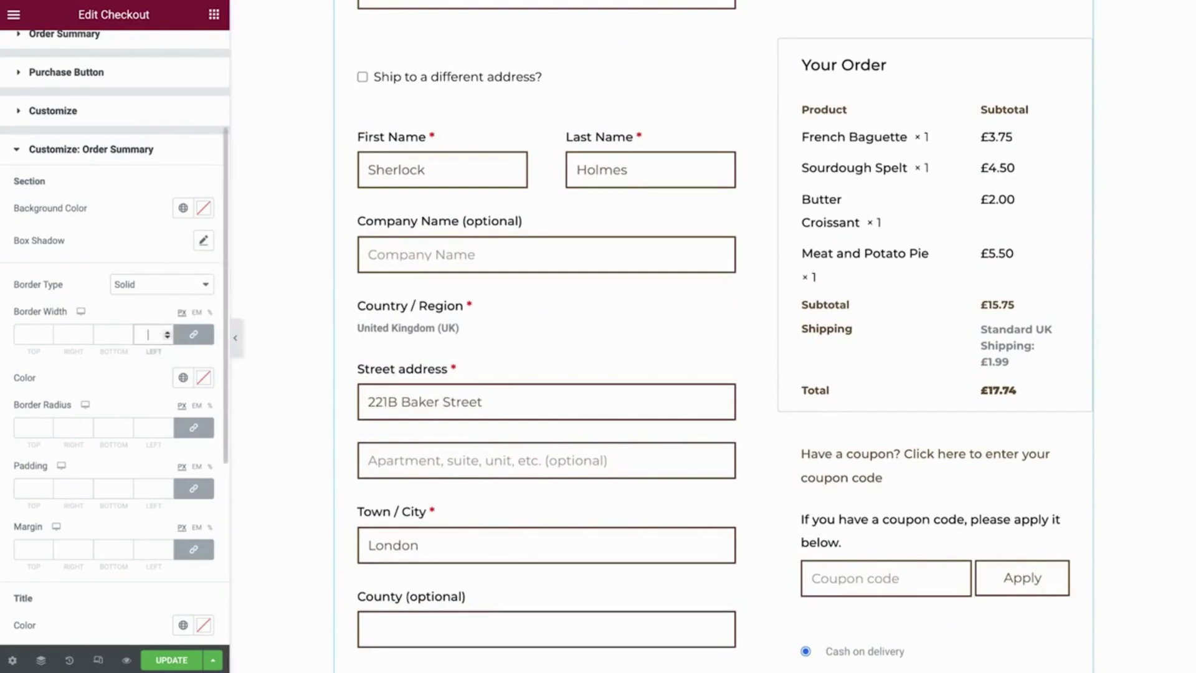
type("2")
left_click(182, 377)
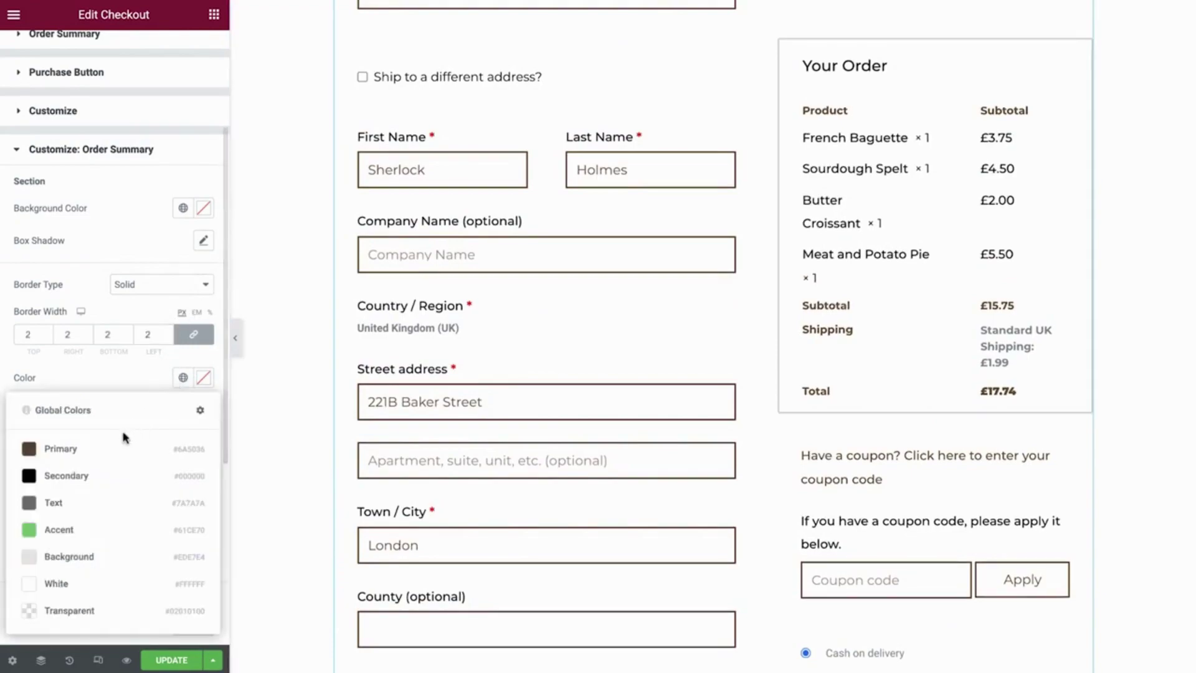
left_click(117, 450)
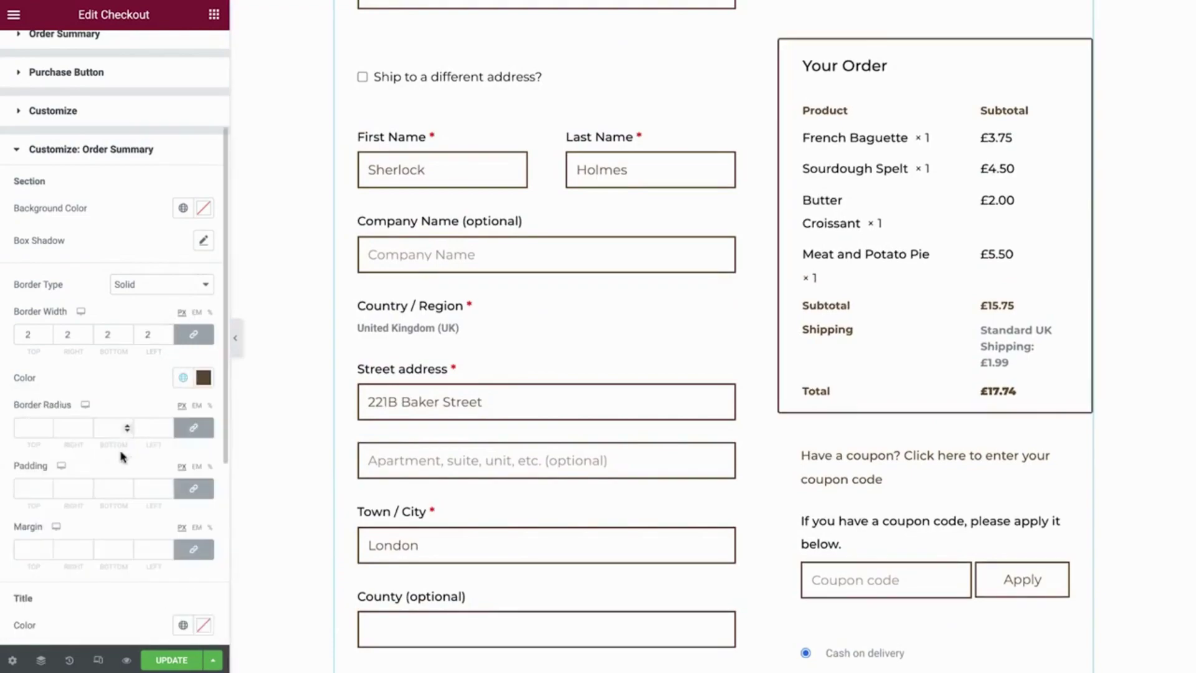
Set the order summary section's border radius to 0 and its unlinked padding to 18 top, 25 right, 25 bottom and 40 left
left_click(194, 489)
double_click(22, 489)
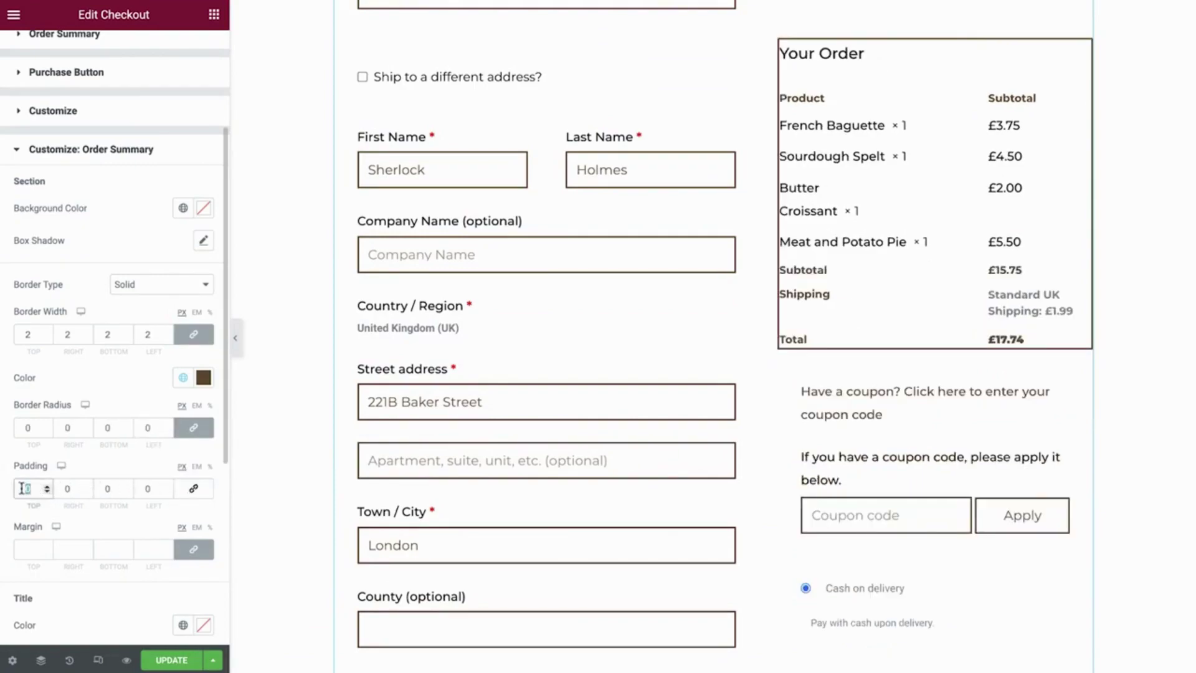
type("18")
double_click(67, 488)
type("25")
double_click(107, 488)
type("25")
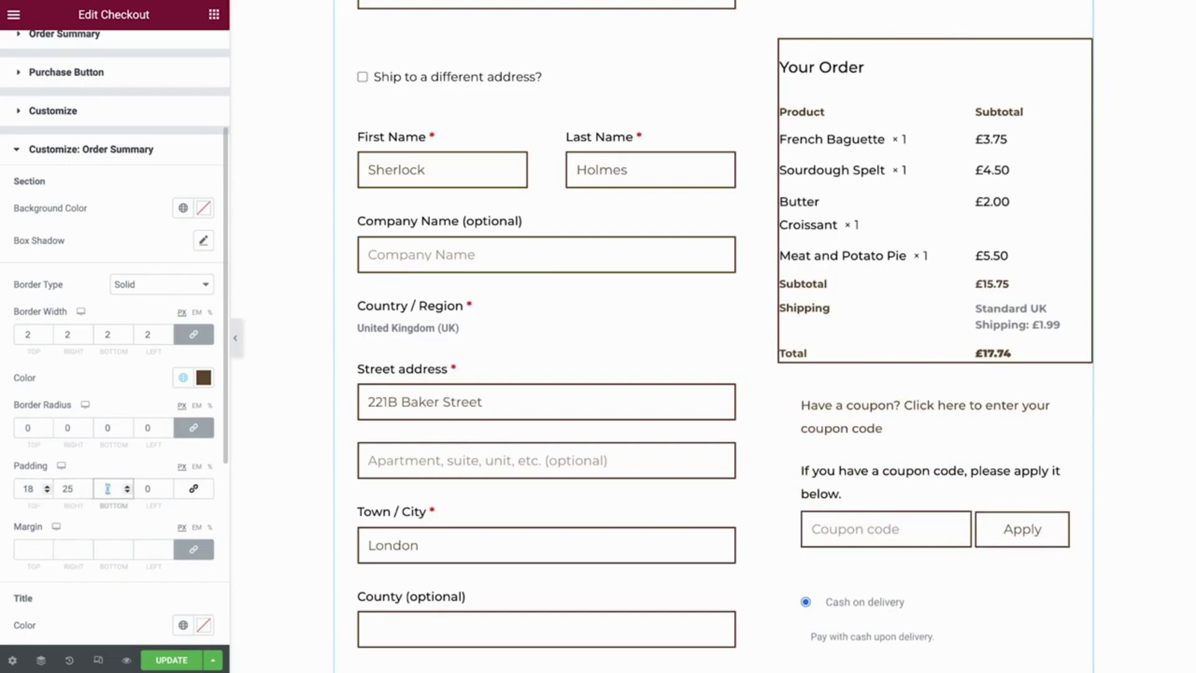
double_click(147, 489)
type("40")
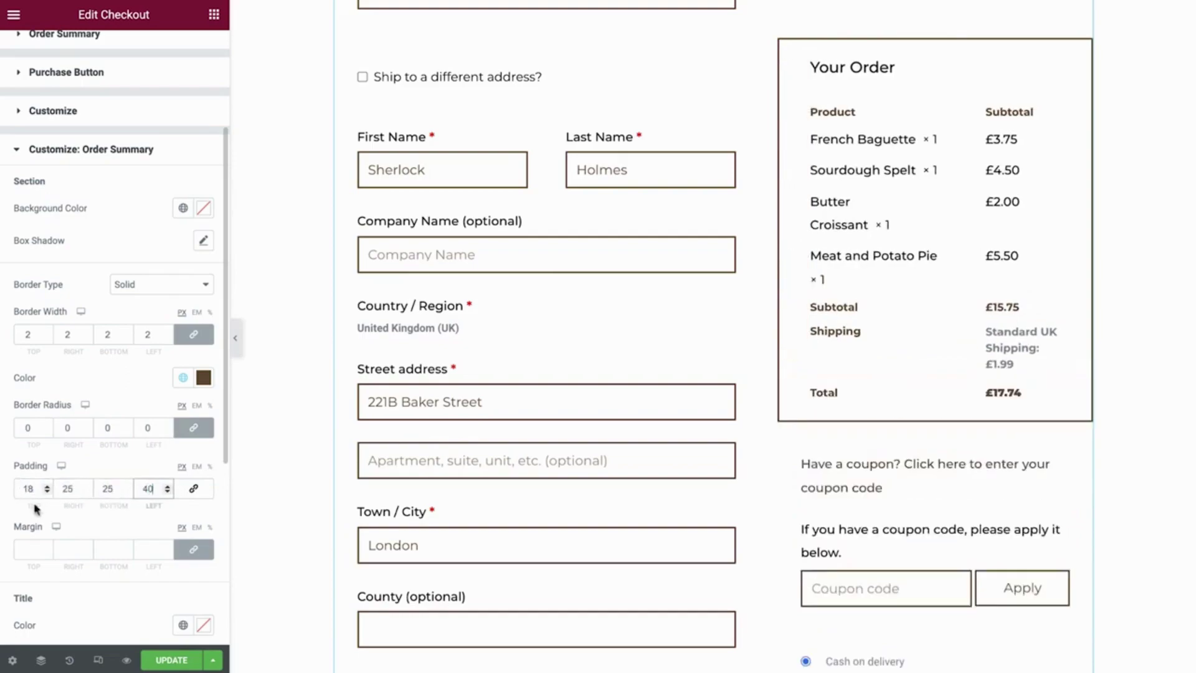
Unlink the customized order summary section's margins and set both the right and left margin to 30 px
left_click(194, 550)
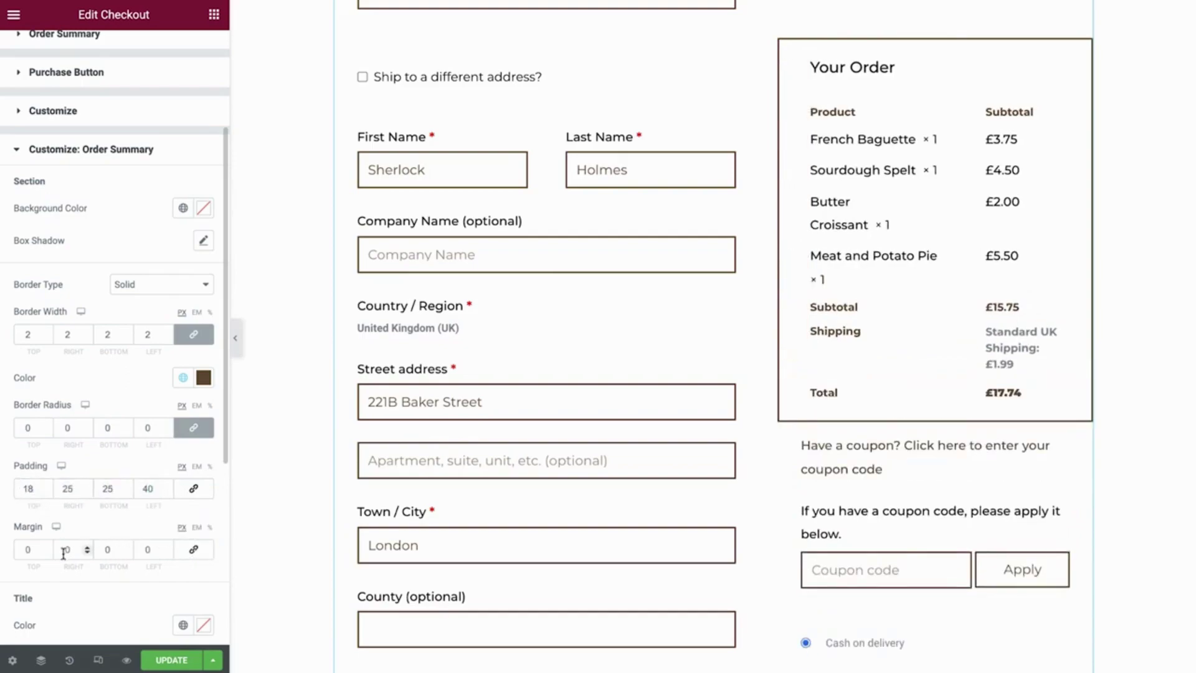
double_click(64, 549)
type("30")
double_click(149, 550)
type("3")
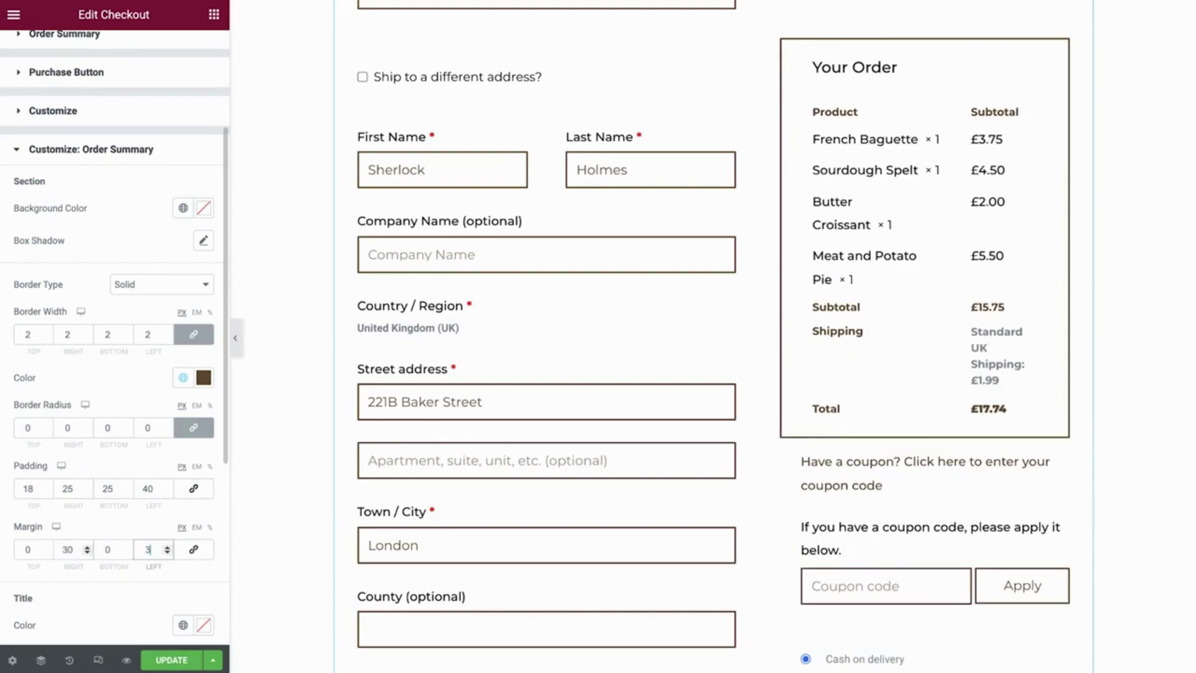
type("0")
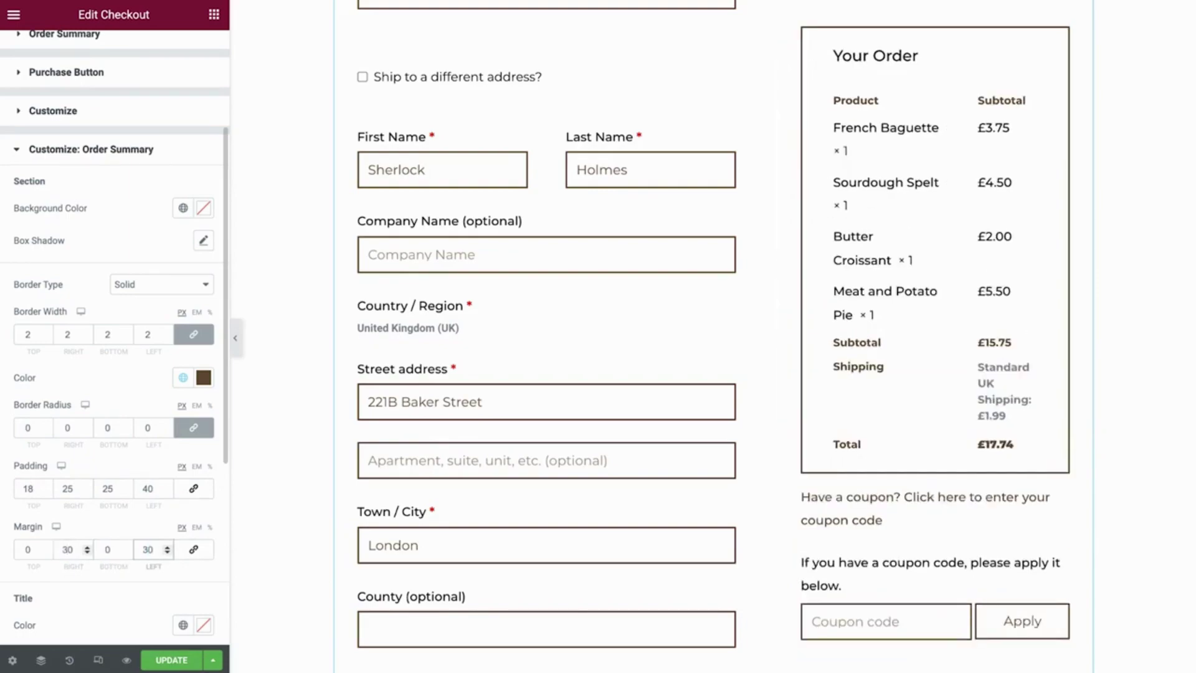
Update the checkout page and review the order summary and billing form on the live page
left_click(182, 662)
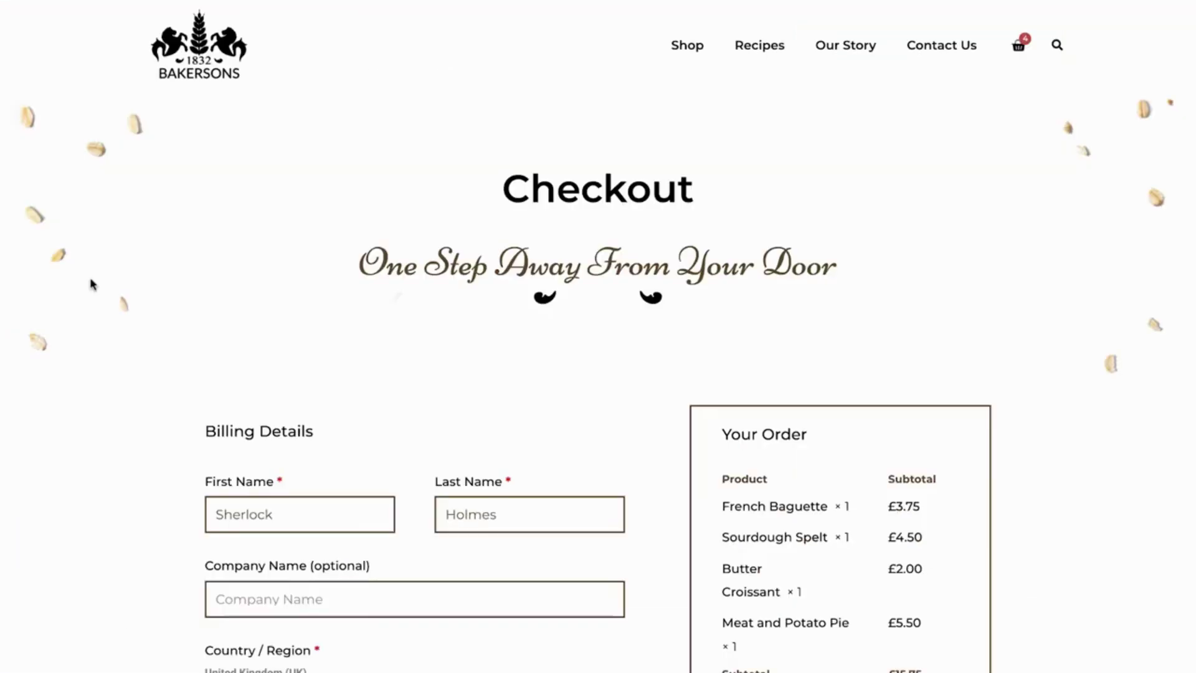
scroll(91, 283, "down", 3)
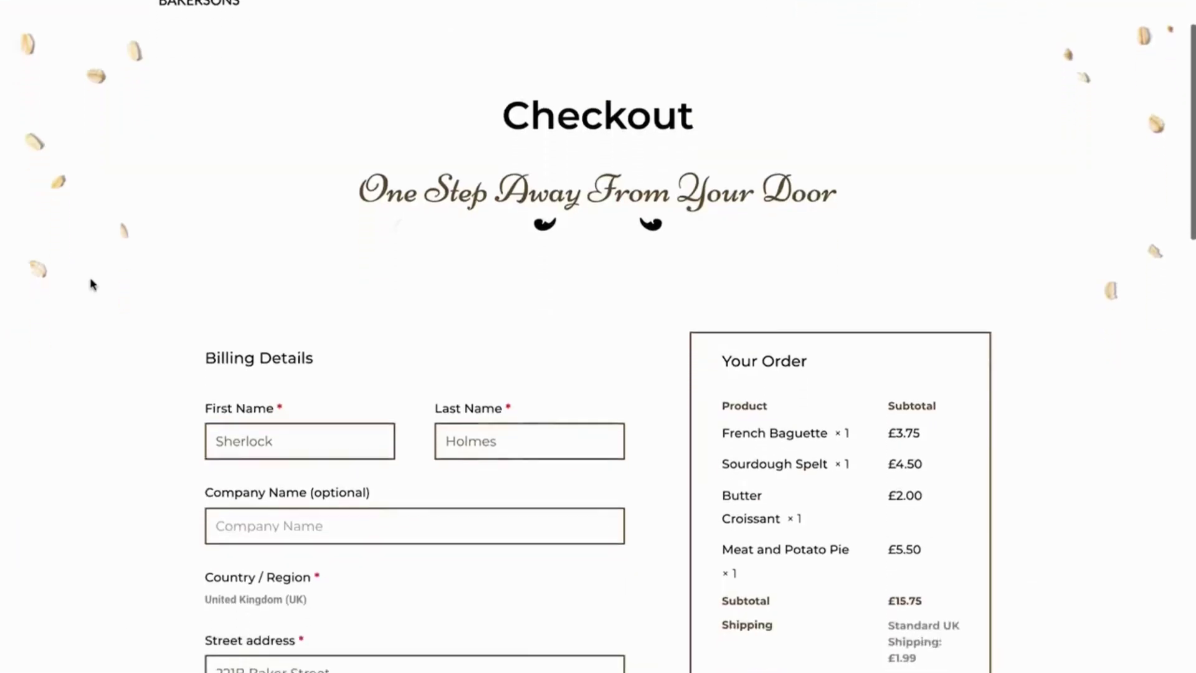
scroll(91, 284, "down", 7)
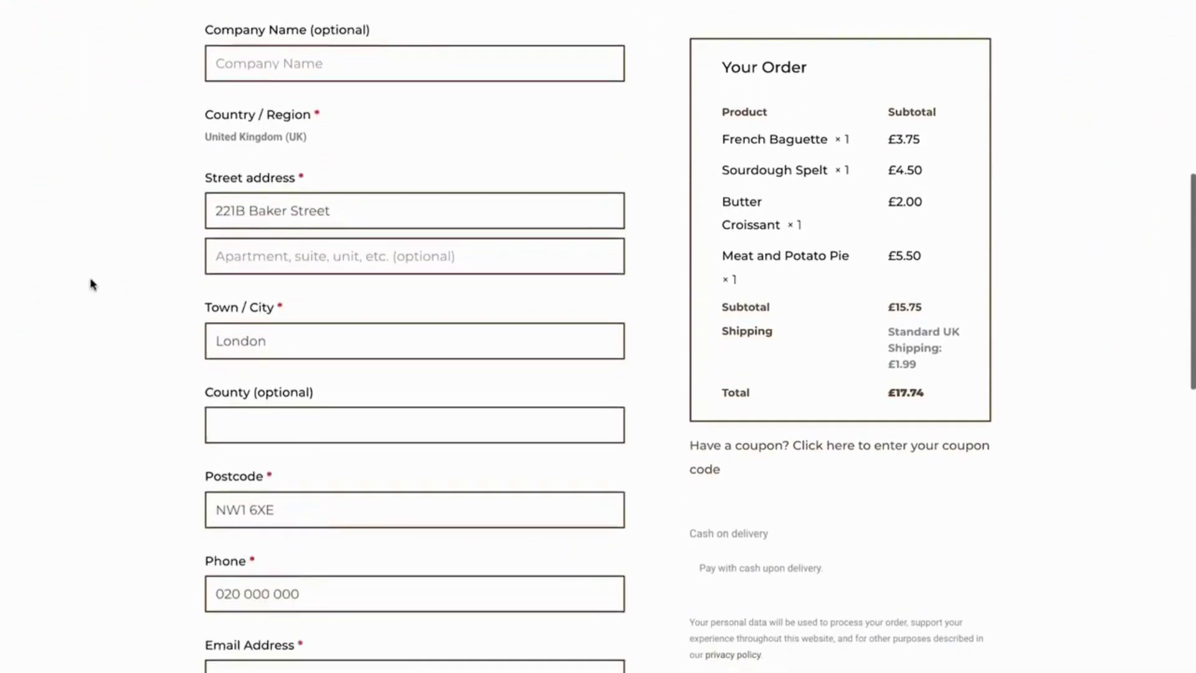
scroll(91, 284, "down", 5)
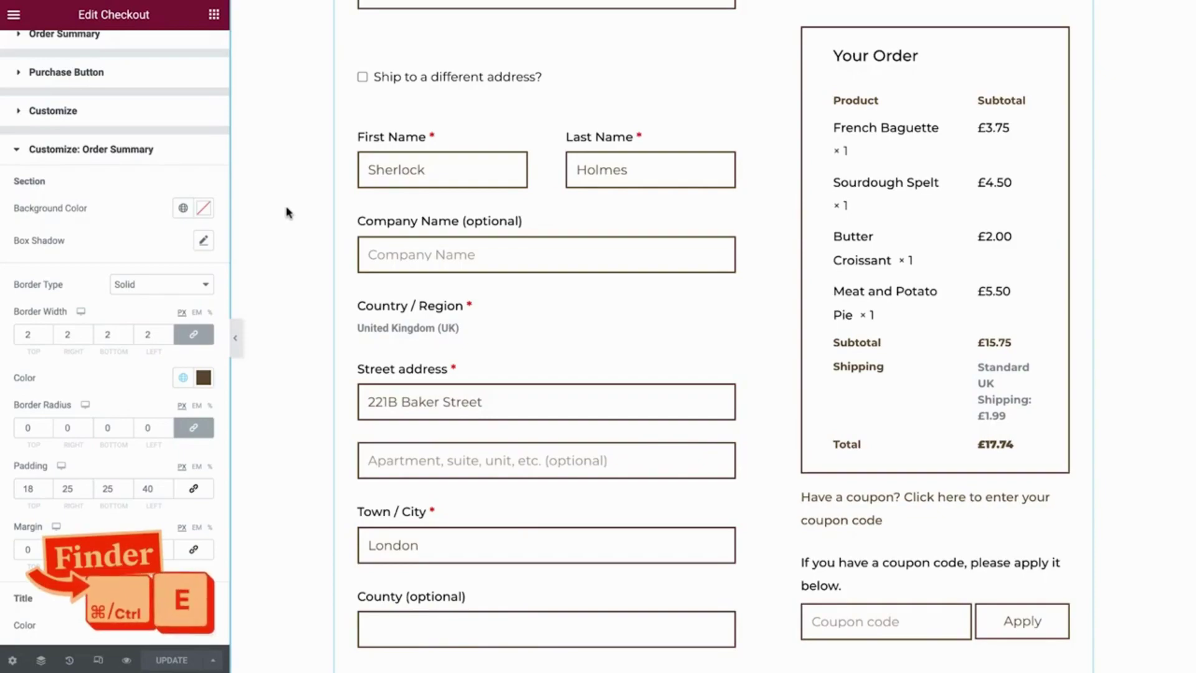
Find the My account page with the Finder and open it for editing
key("ctrl+e")
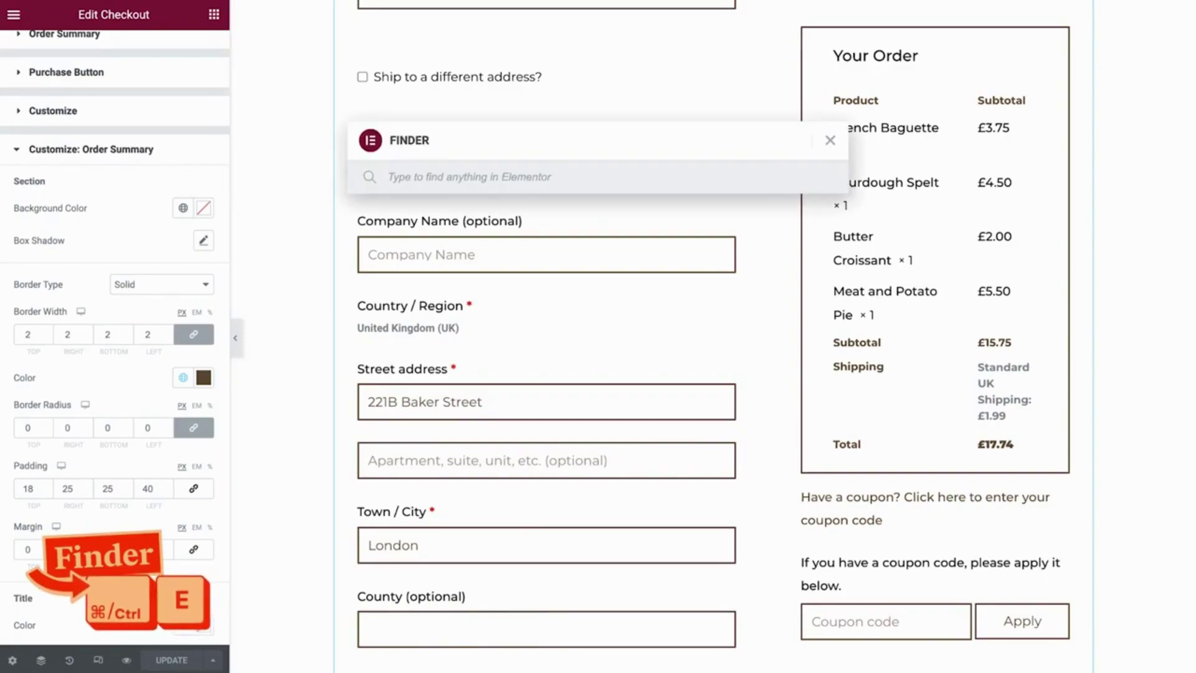
type("my account")
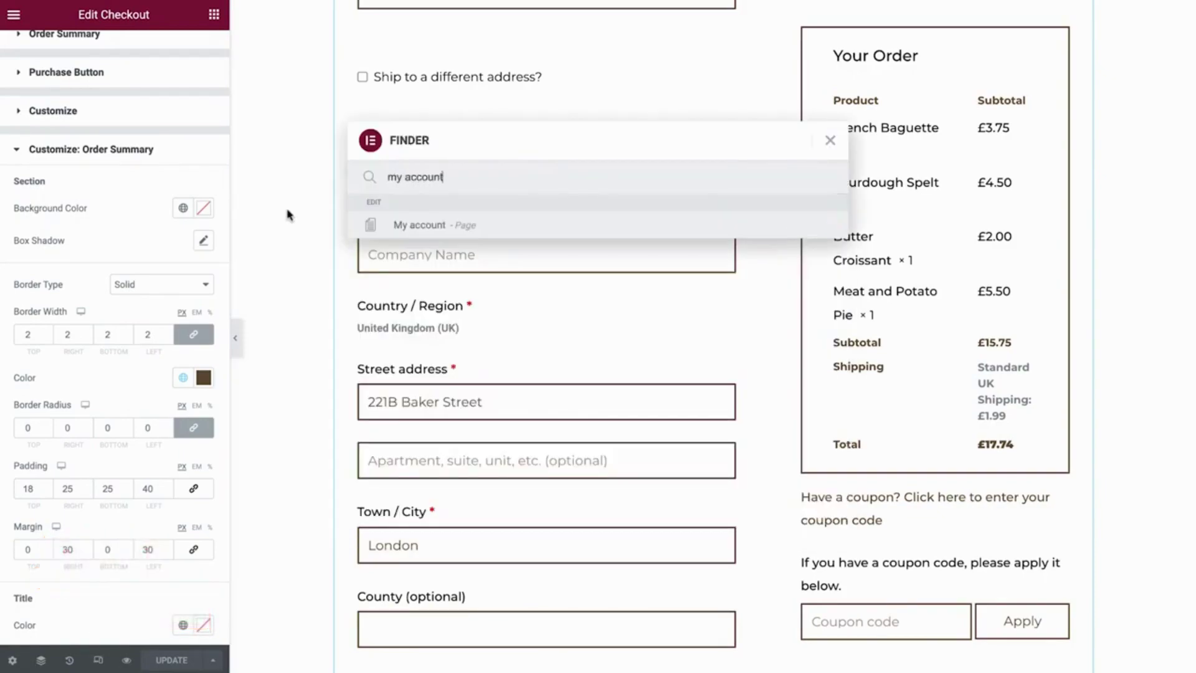
left_click(436, 228)
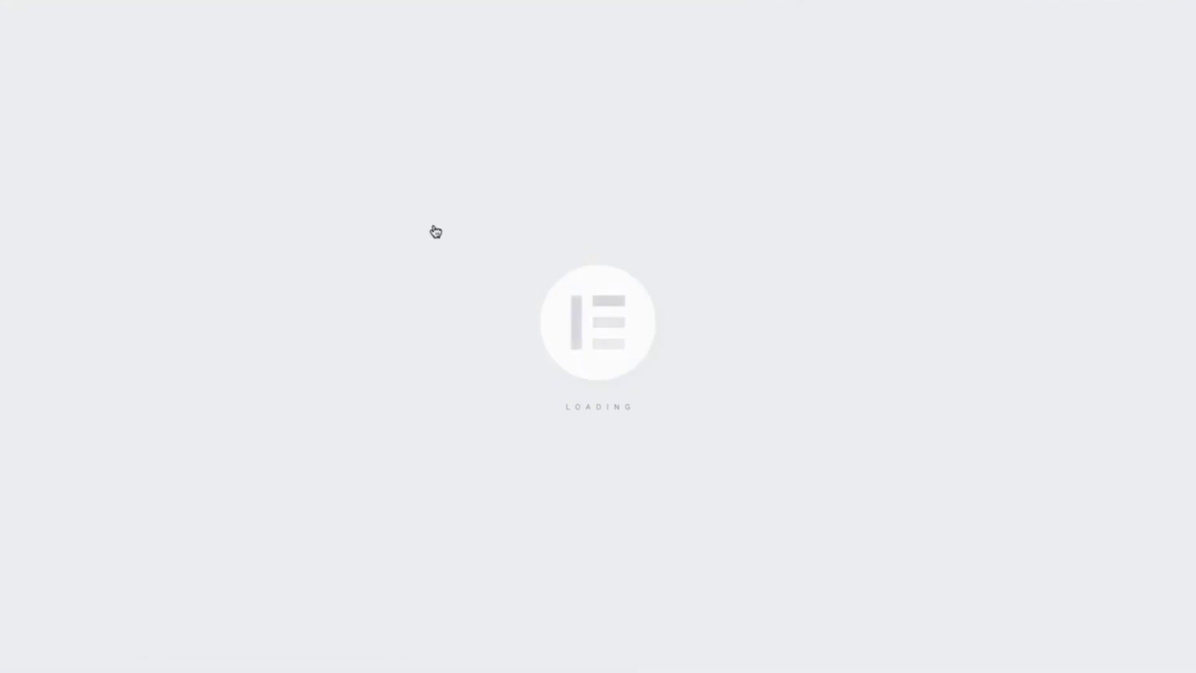
Delete the default account content below the heading and put the My Account widget in the empty section
scroll(291, 385, "down", 3)
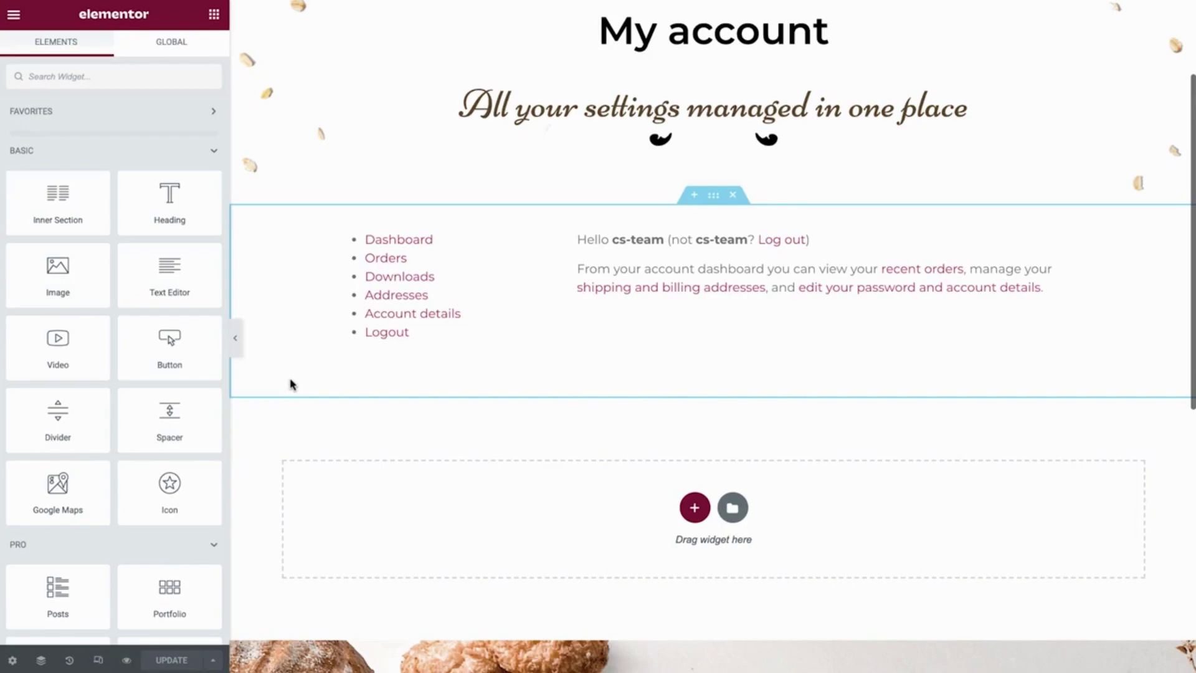
right_click(409, 313)
left_click(446, 528)
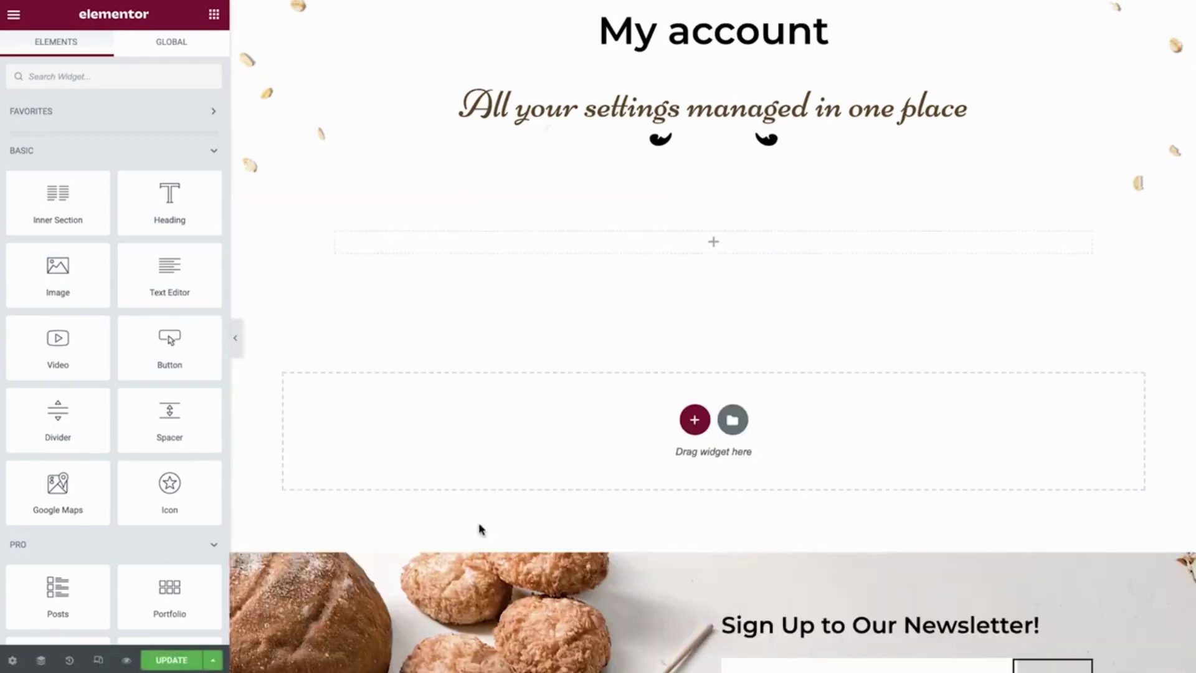
left_click(140, 76)
type("my")
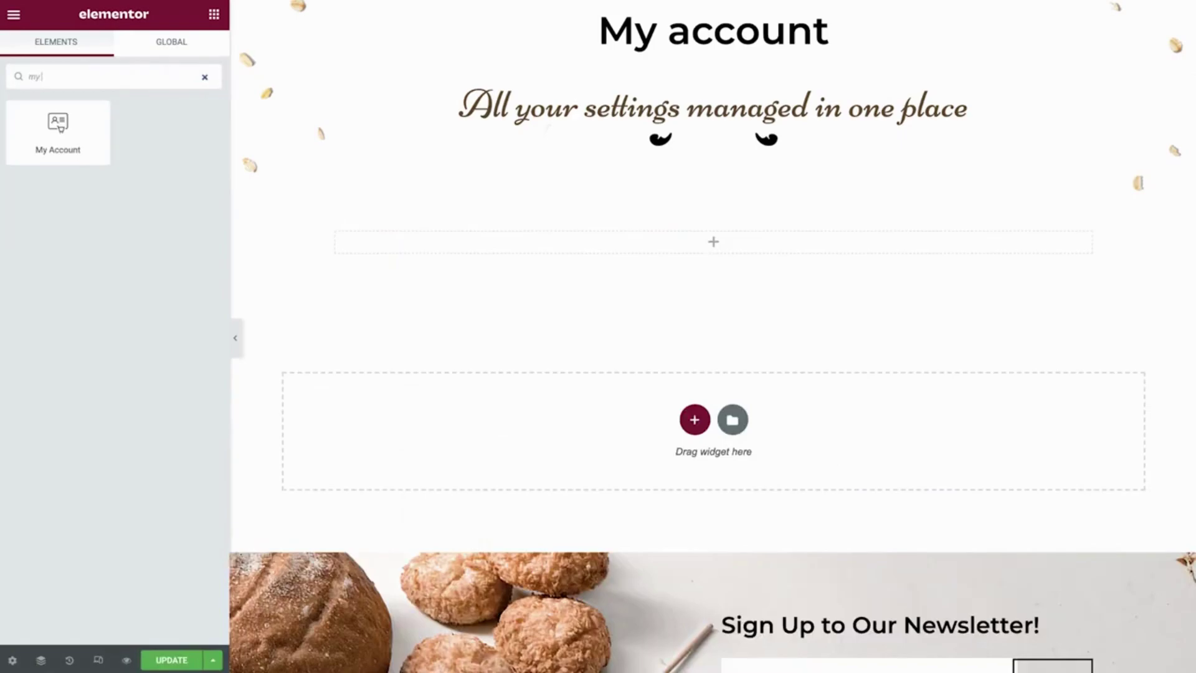
left_click_drag(81, 133, 539, 246)
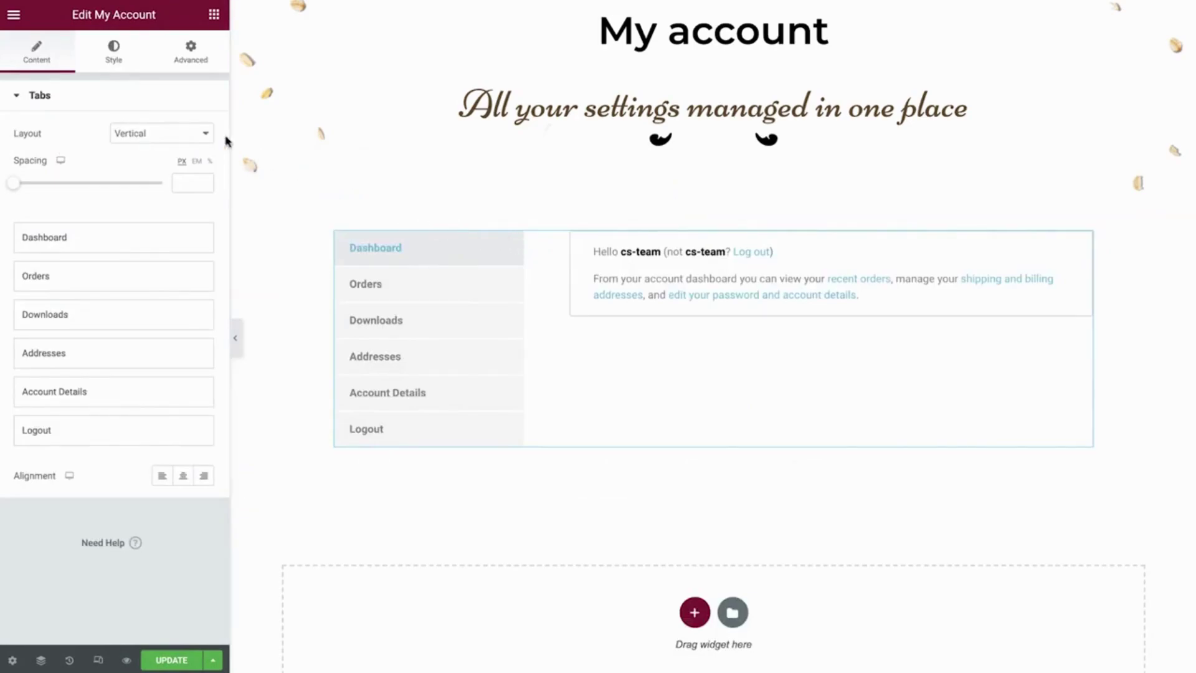
Set the account tabs to the Horizontal layout with a Center tabs position
left_click(200, 134)
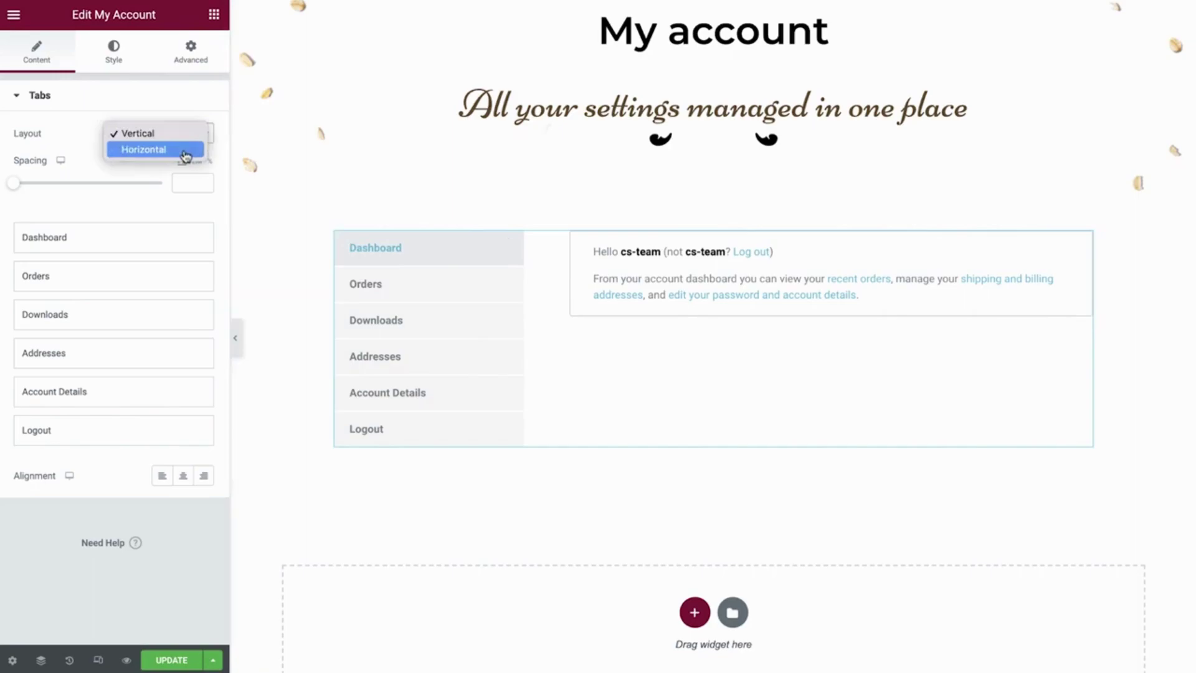
left_click(186, 150)
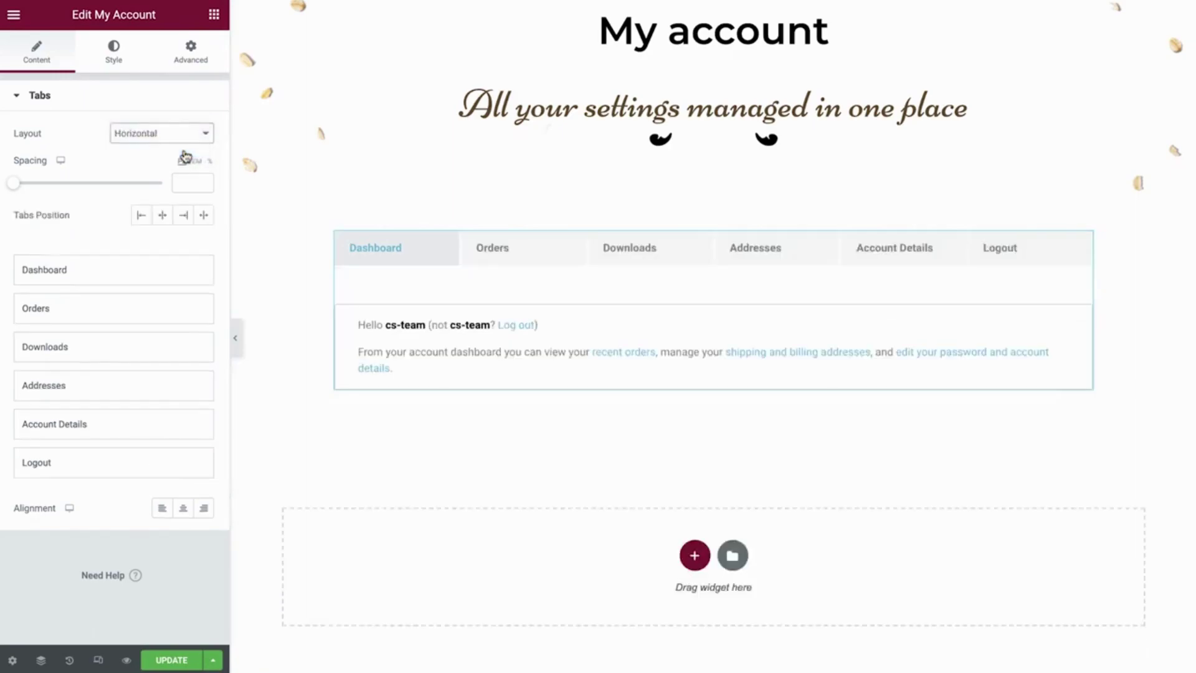
left_click(166, 222)
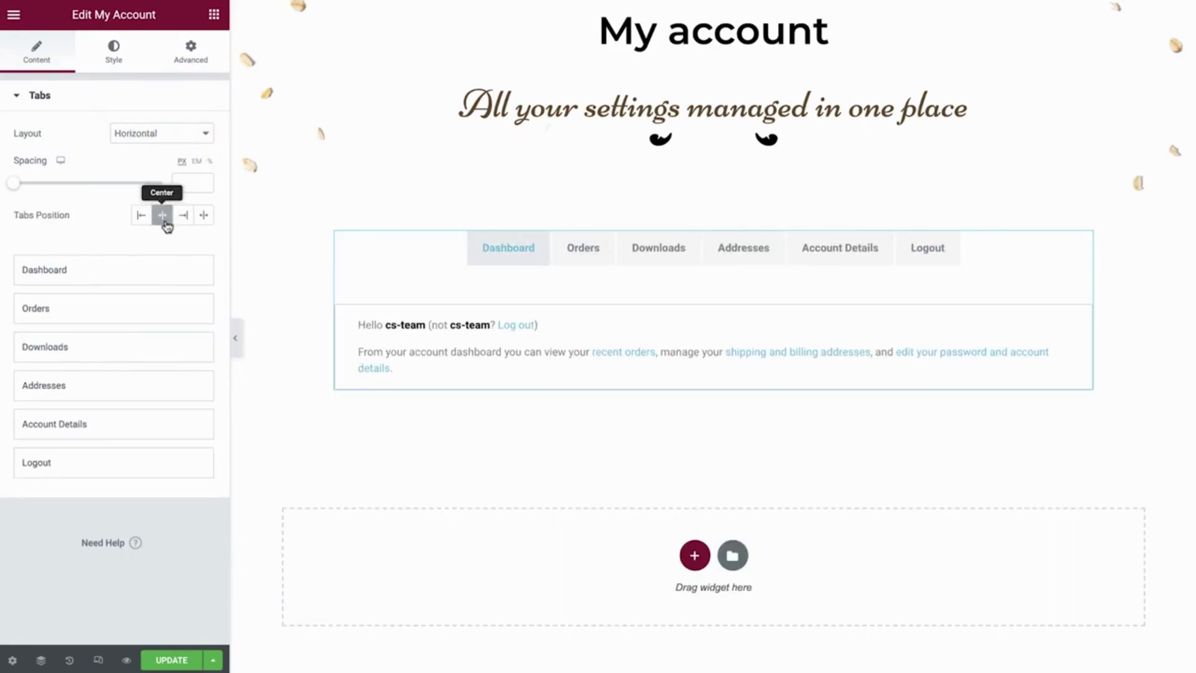
Apply the global Text font to the account tabs' typography
left_click(114, 55)
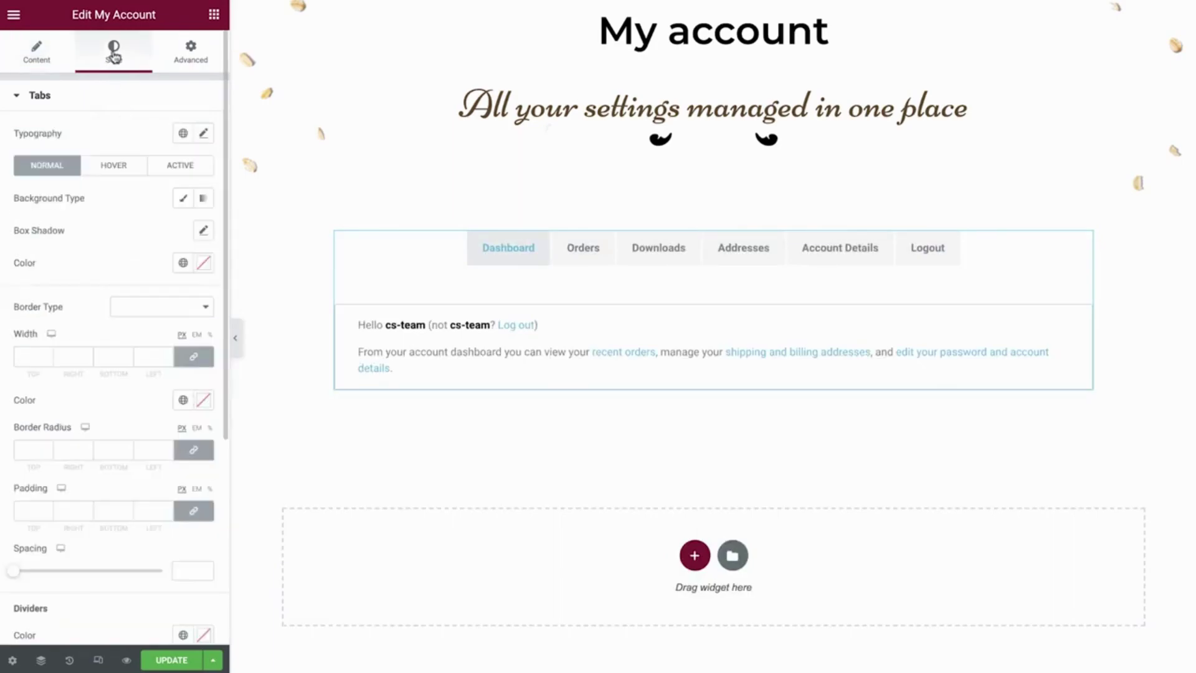
left_click(183, 133)
scroll(132, 243, "down", 3)
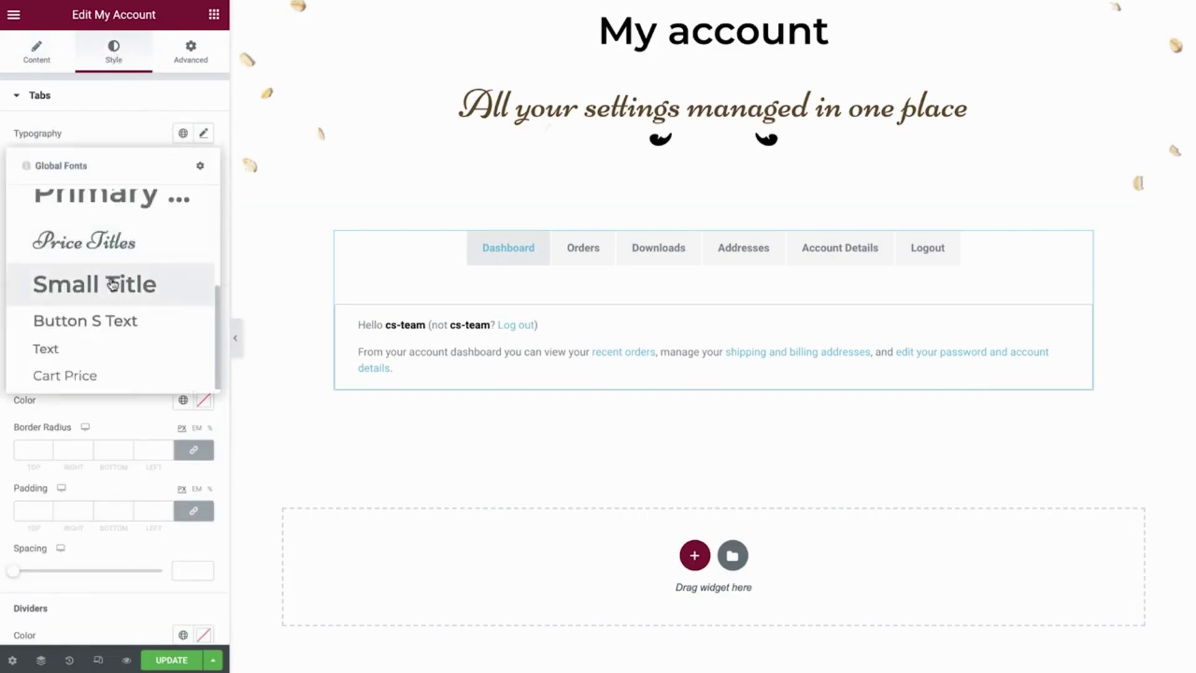
left_click(98, 344)
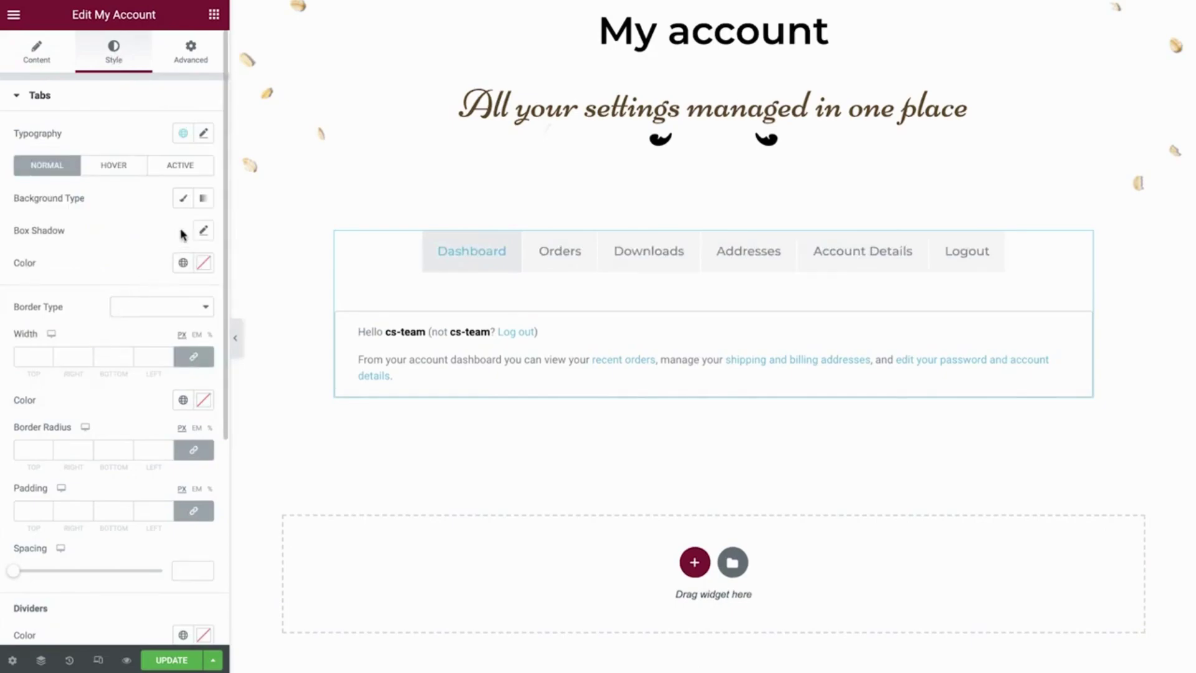
Give the tabs' normal state a classic background in global Transparent and a text color of global Primary
left_click(190, 203)
left_click(183, 230)
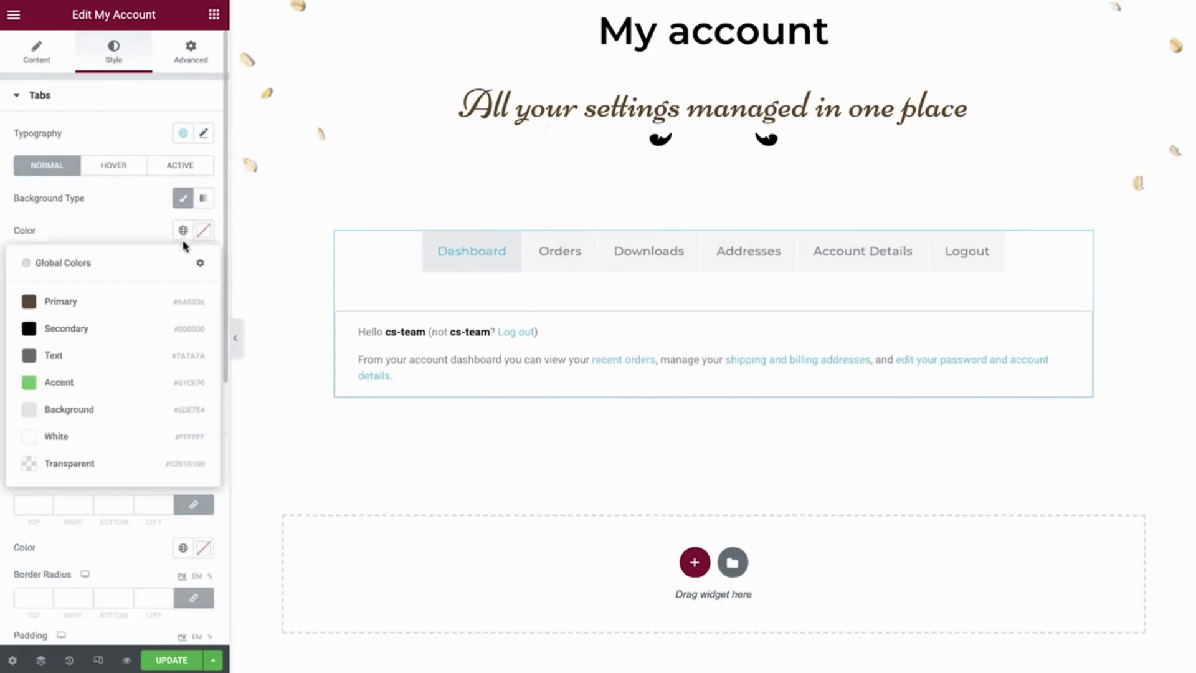
left_click(126, 463)
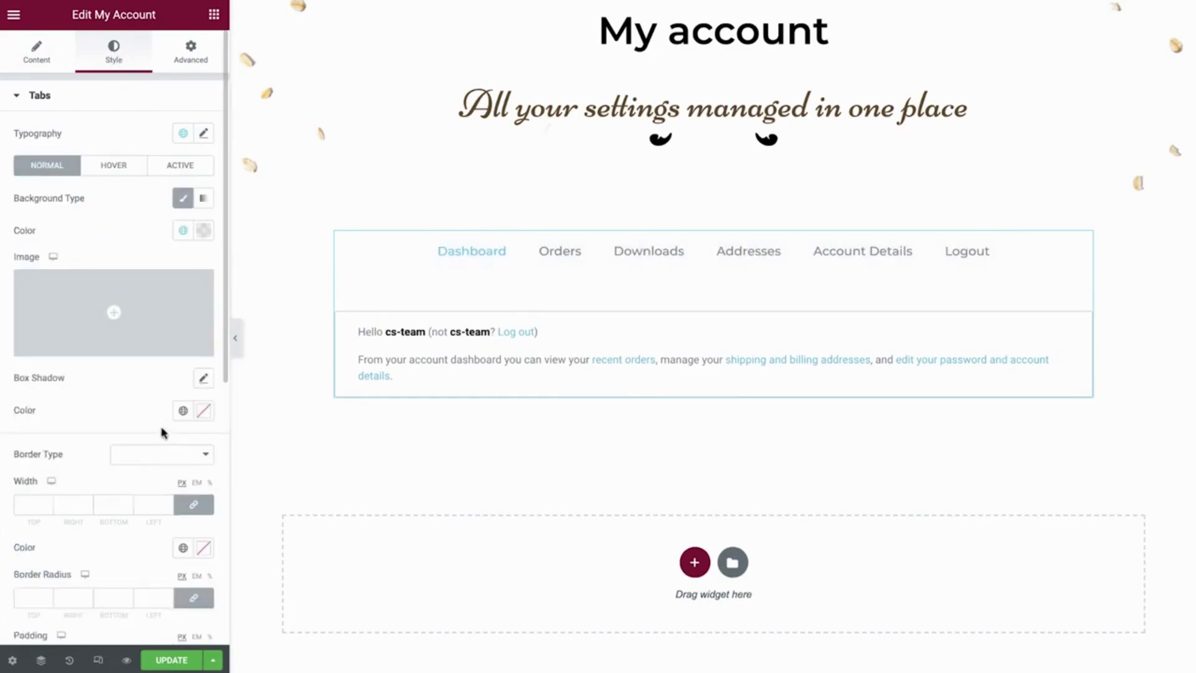
left_click(183, 412)
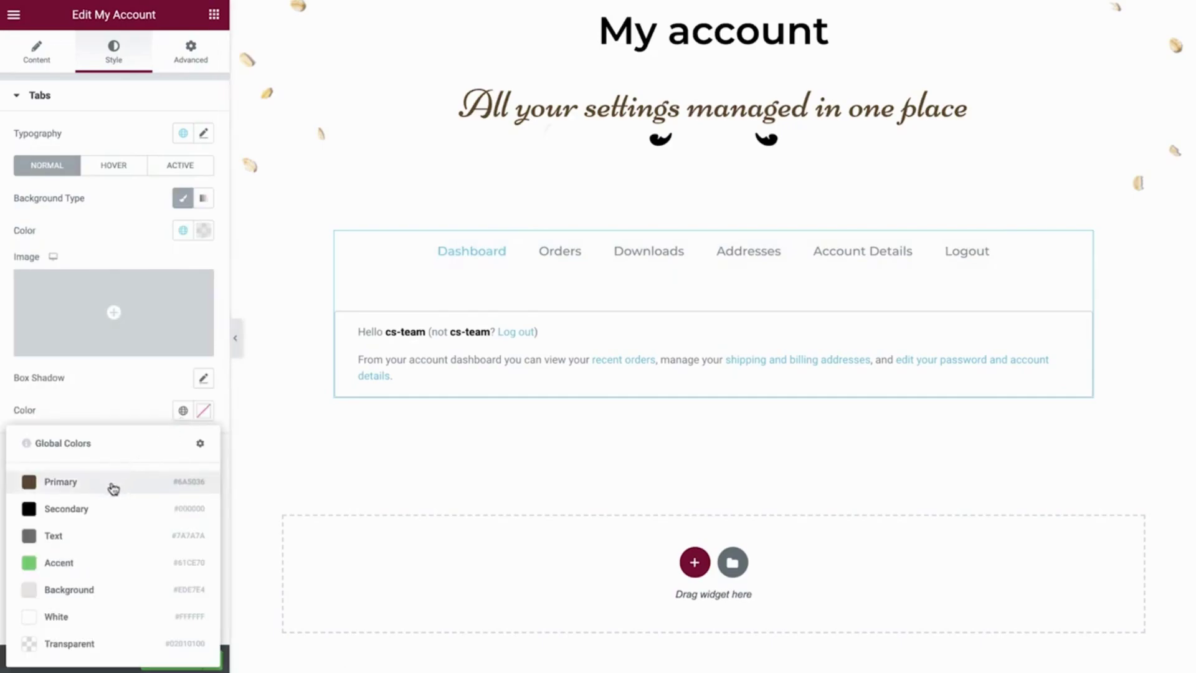
left_click(112, 484)
Give the account tabs a solid 2 px border in the global Primary color and a spacing of 15 px
left_click(143, 460)
left_click(132, 468)
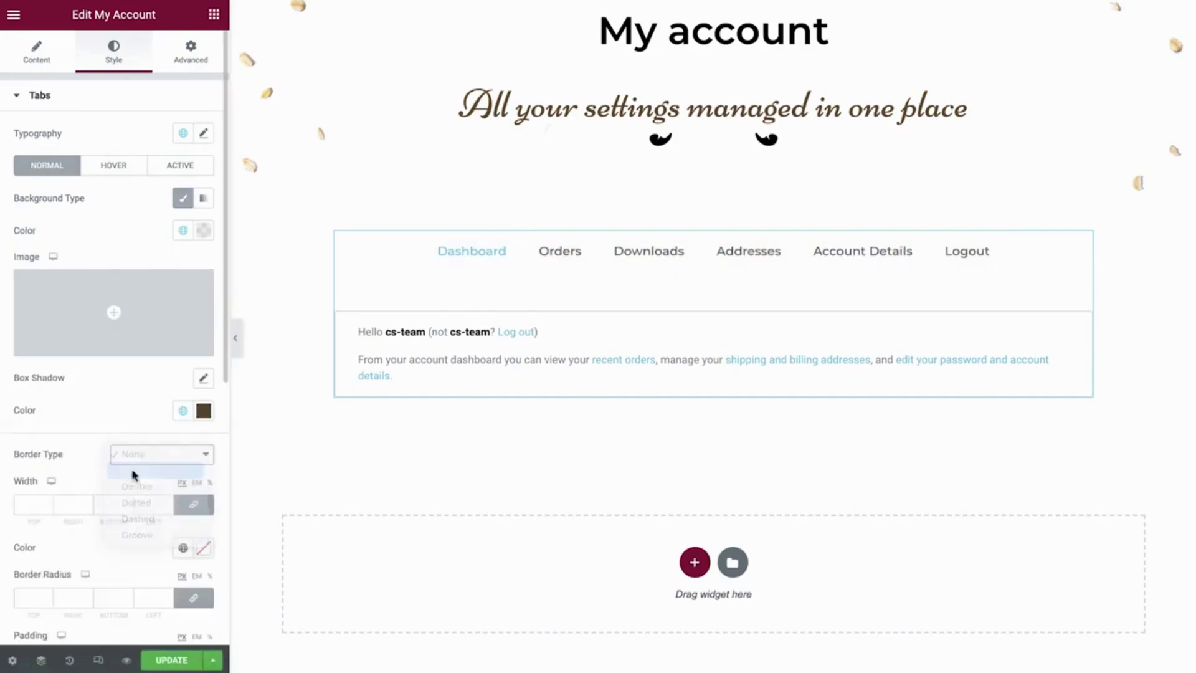
left_click(147, 503)
type("2")
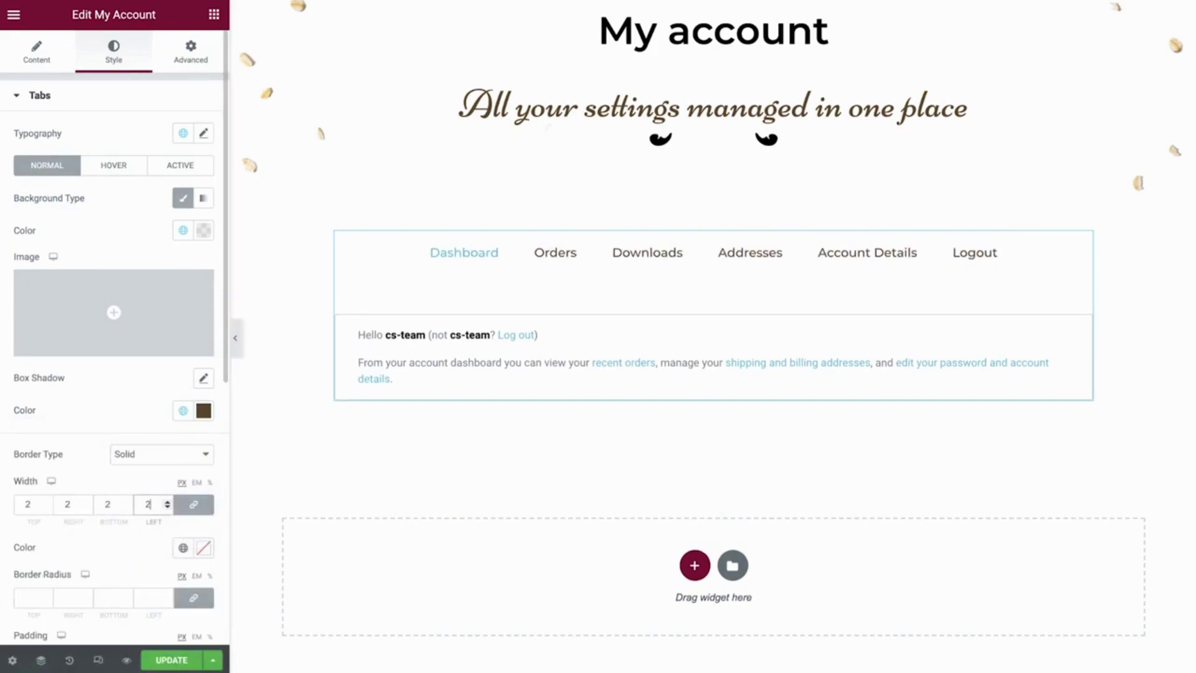
left_click(183, 548)
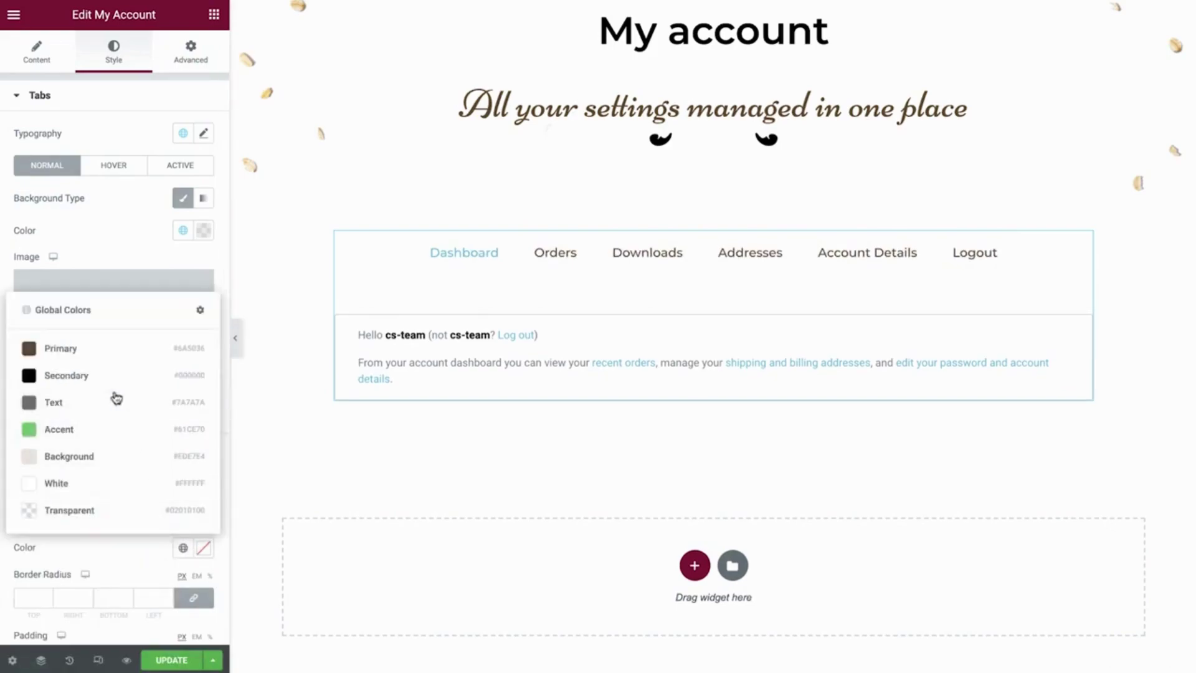
left_click(102, 361)
scroll(101, 358, "down", 4)
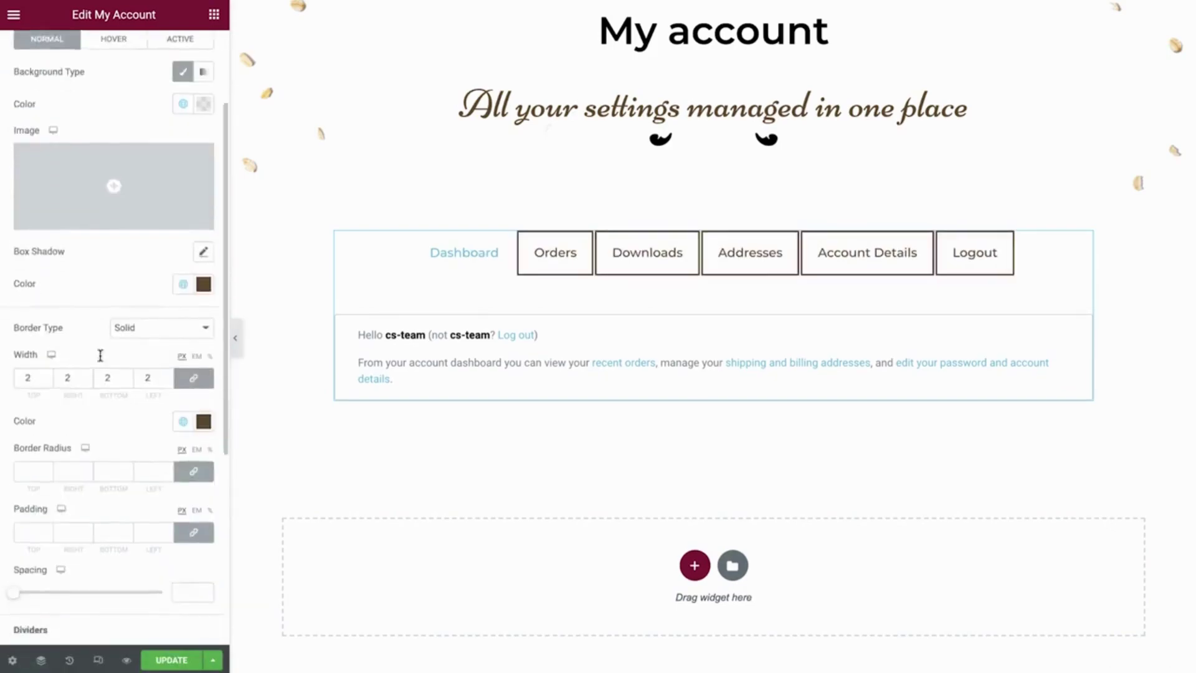
type("15")
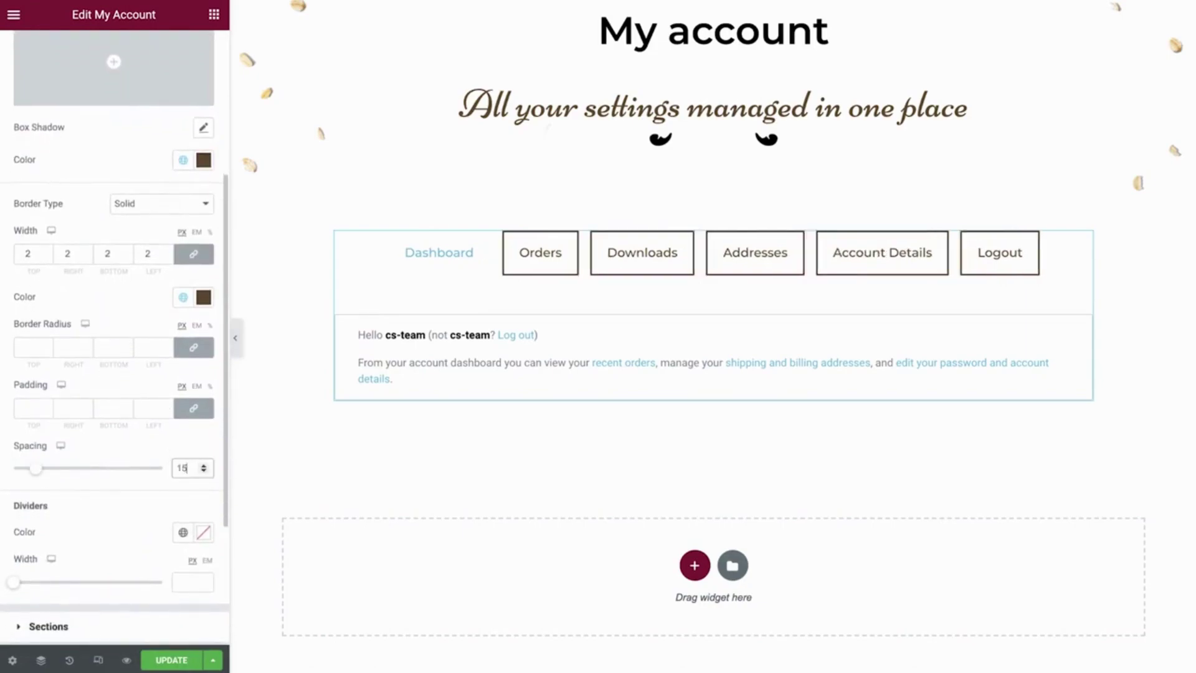
Give the tabs' hover state a classic background in global Primary and a text color of global White
scroll(144, 408, "up", 5)
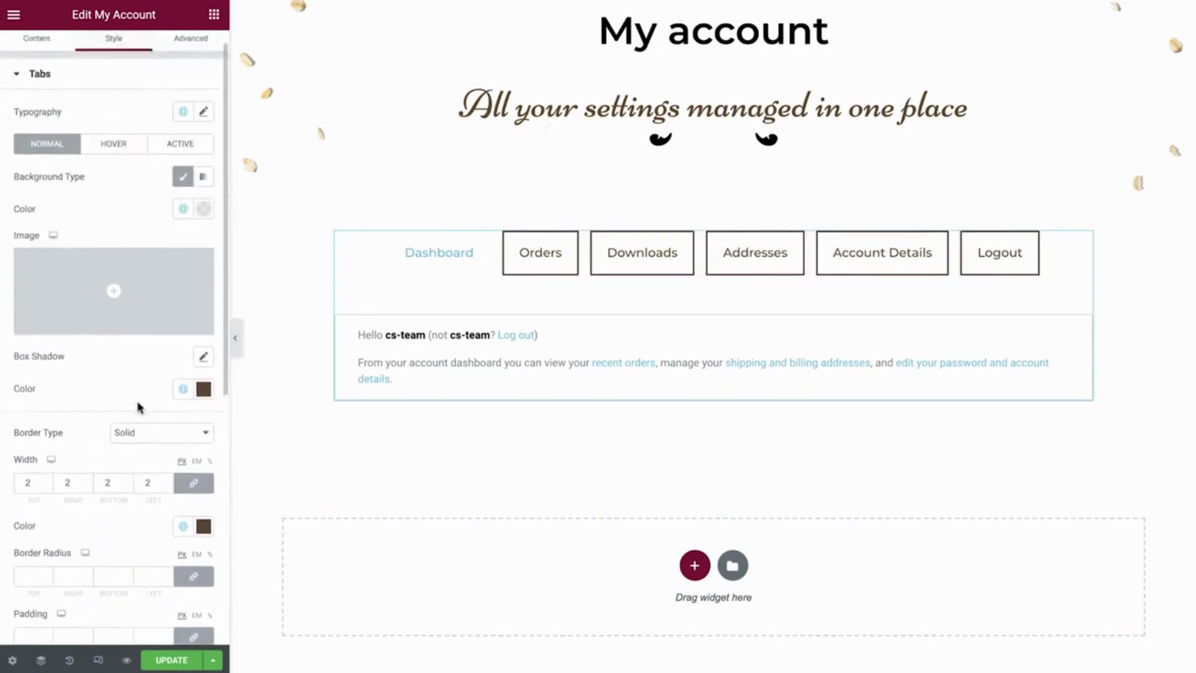
left_click(114, 167)
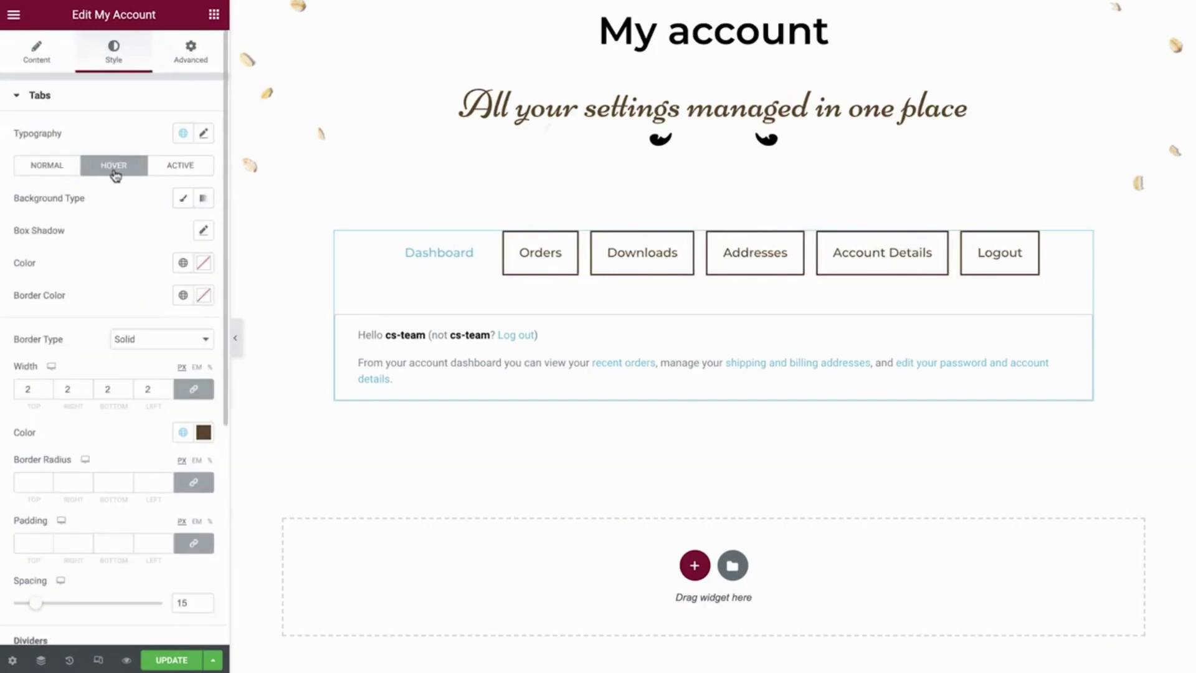
left_click(182, 200)
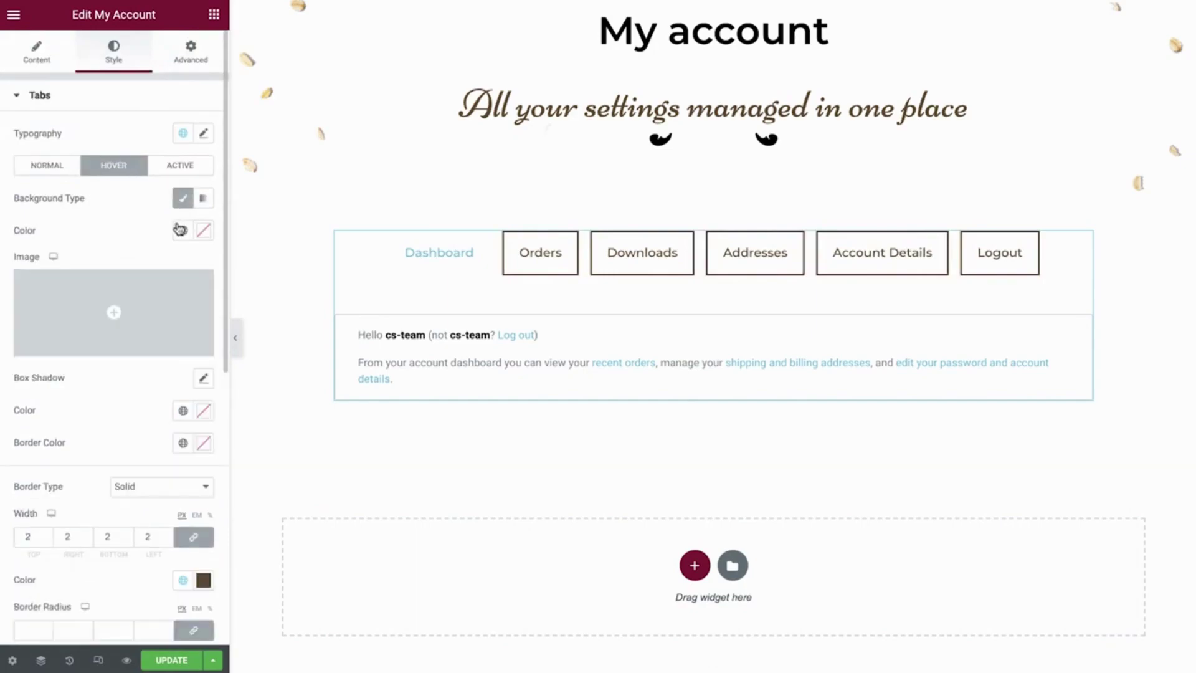
left_click(183, 229)
left_click(124, 306)
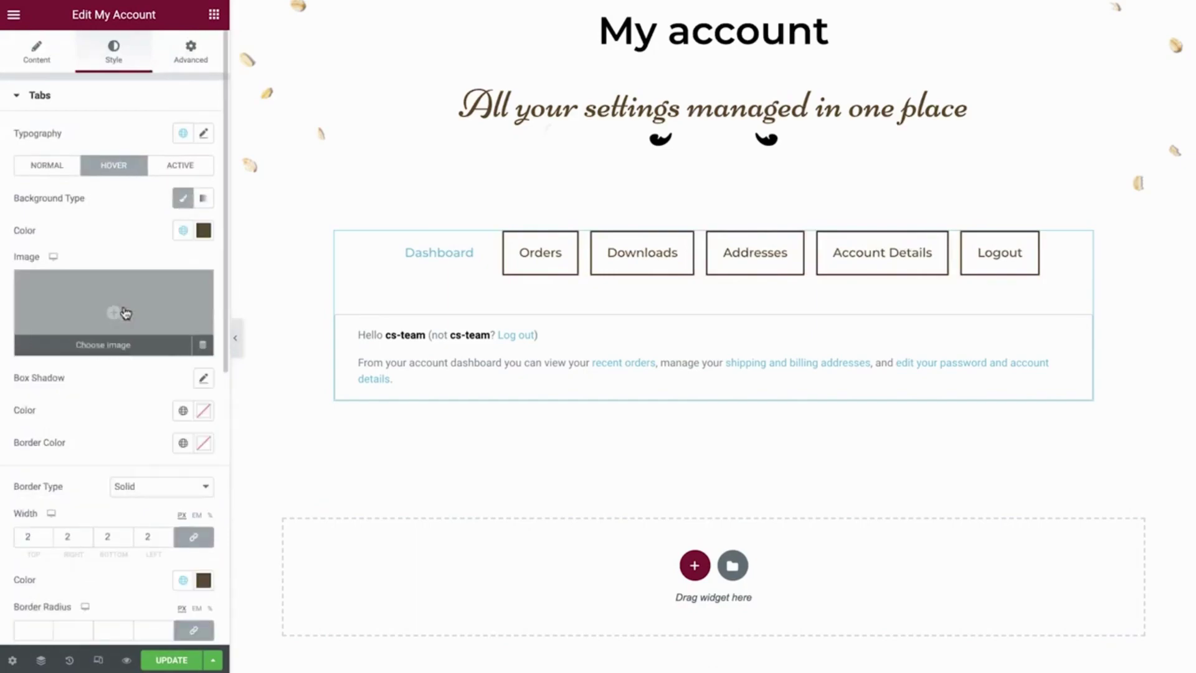
left_click(183, 410)
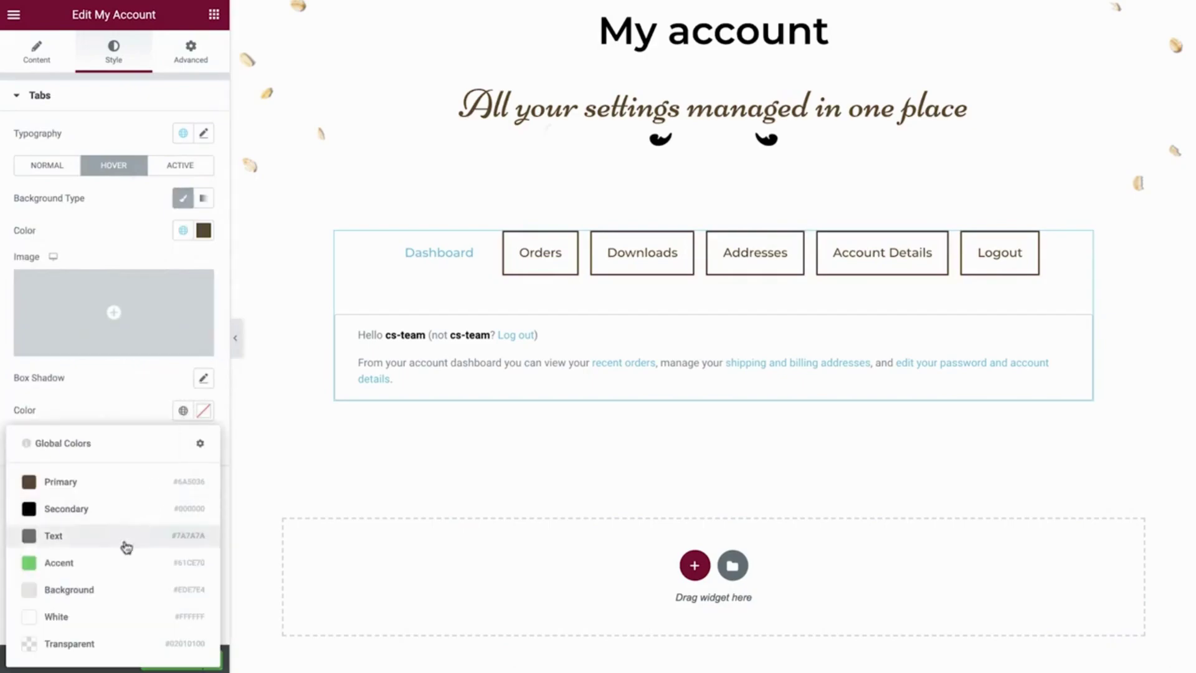
left_click(94, 619)
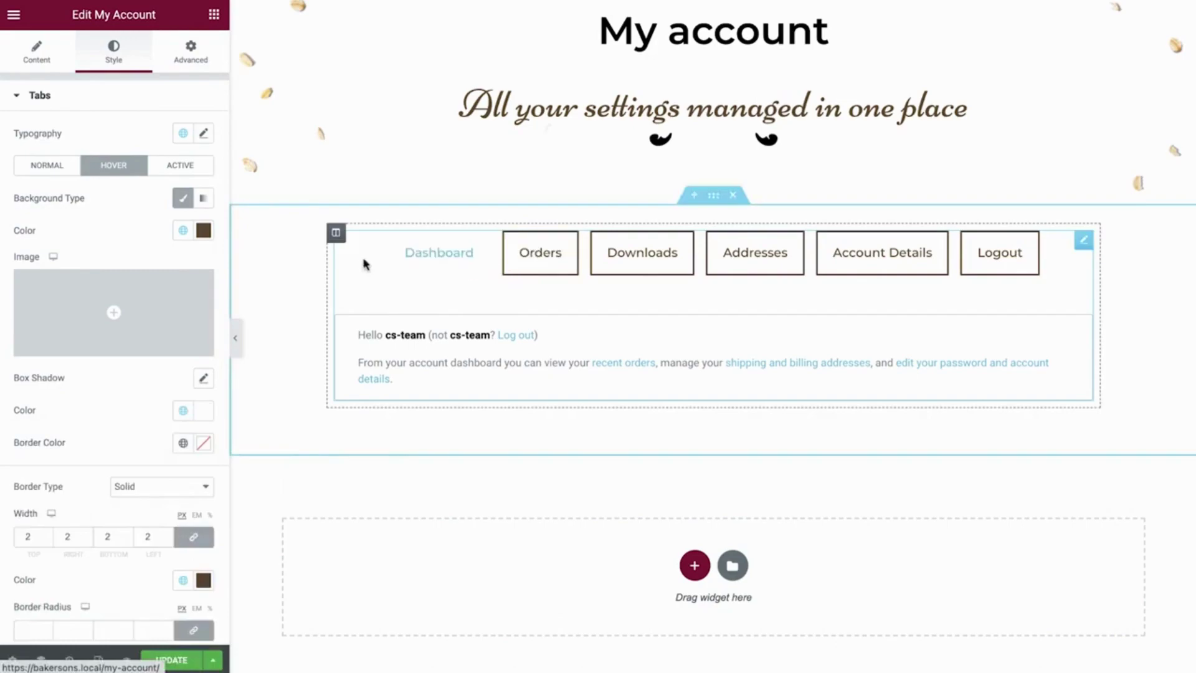
Give the tabs' active state a classic background in global Primary and a text color of global White
left_click(181, 170)
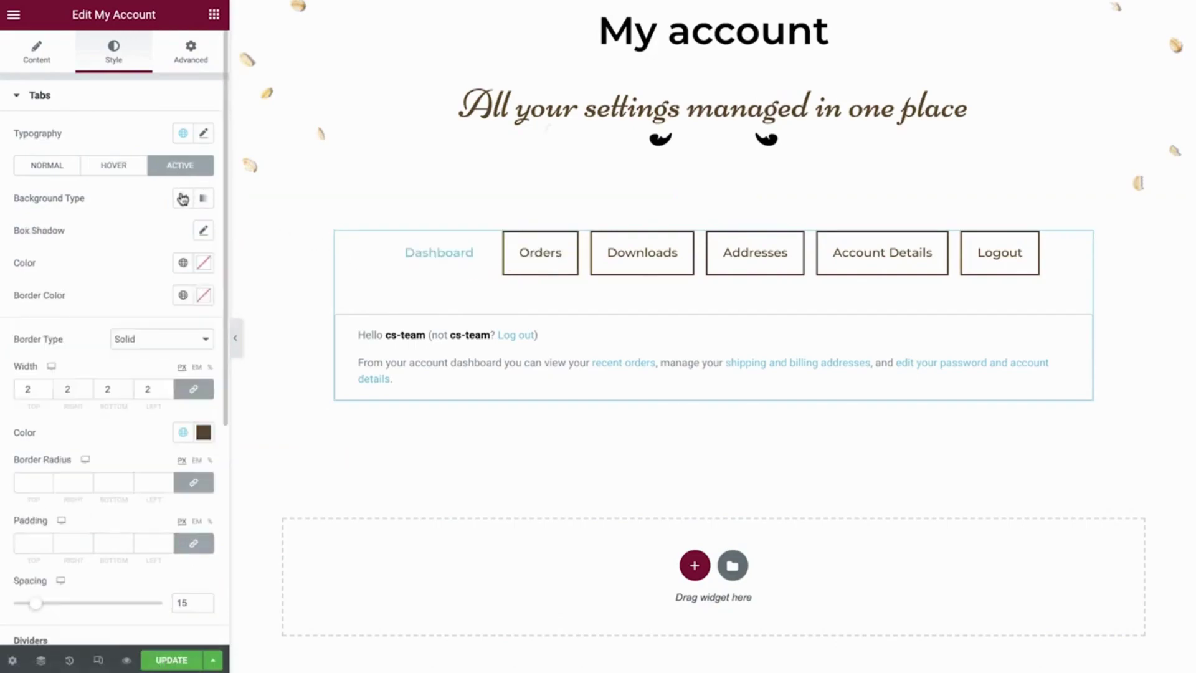
left_click(183, 198)
left_click(184, 231)
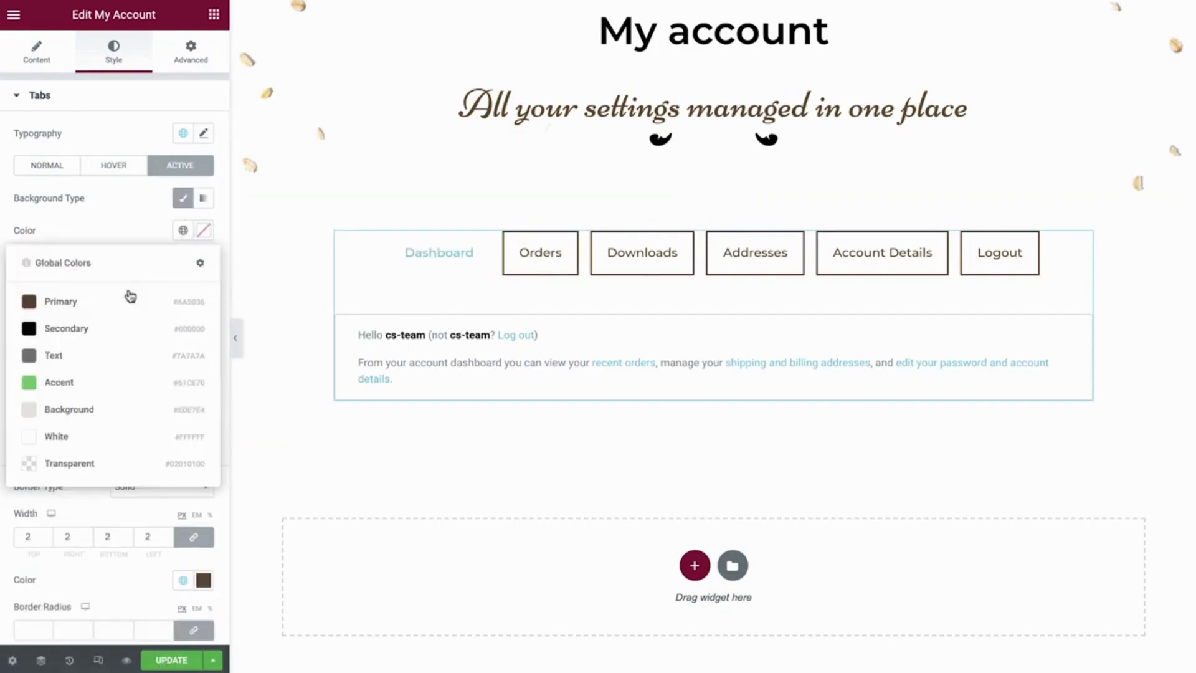
left_click(126, 301)
left_click(183, 411)
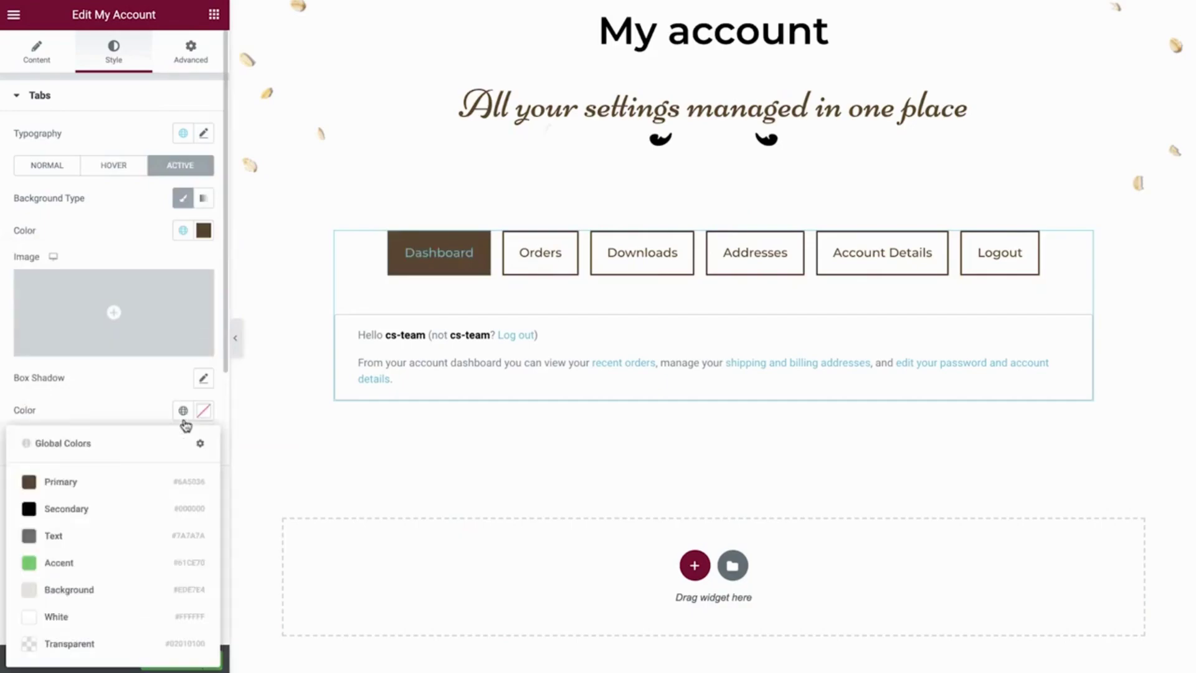
left_click(101, 616)
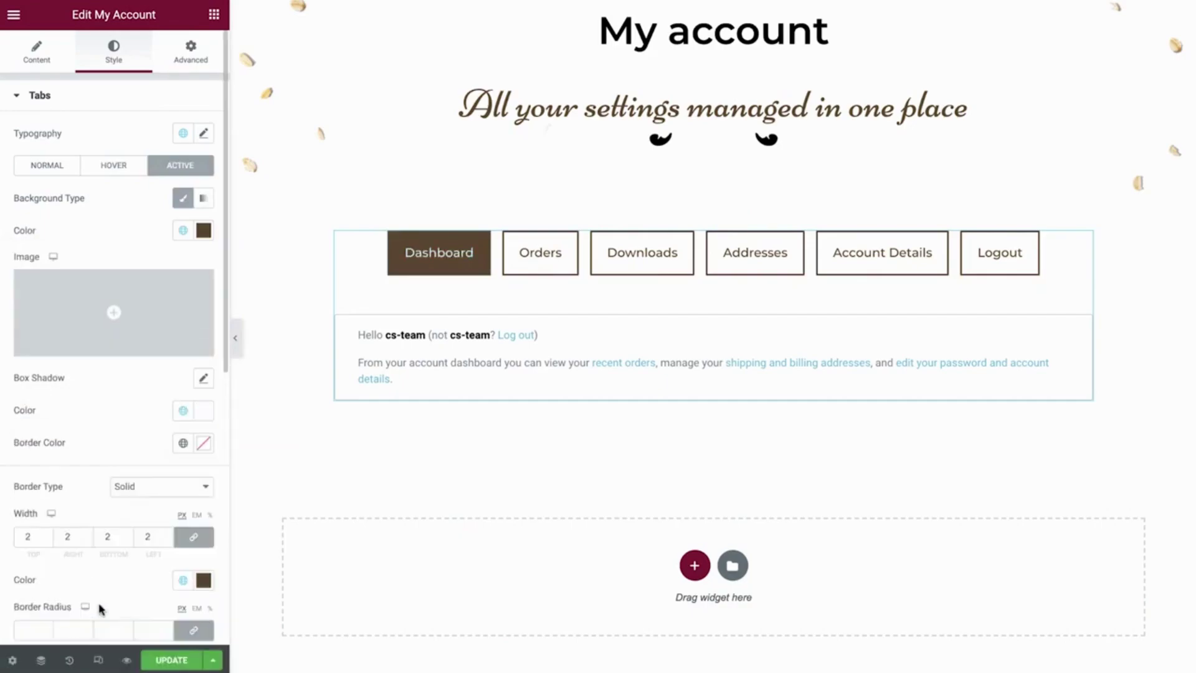
Show the account's Addresses section and set the section titles' color to global Secondary
scroll(99, 595, "down", 4)
scroll(100, 597, "down", 4)
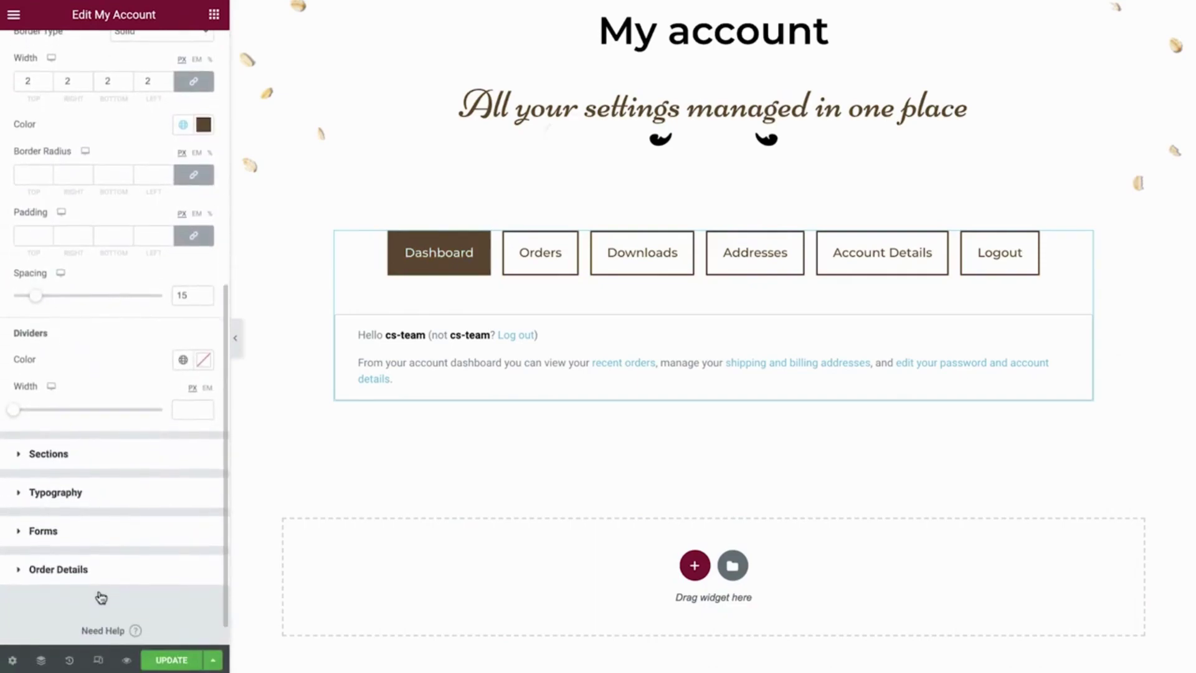
left_click(109, 501)
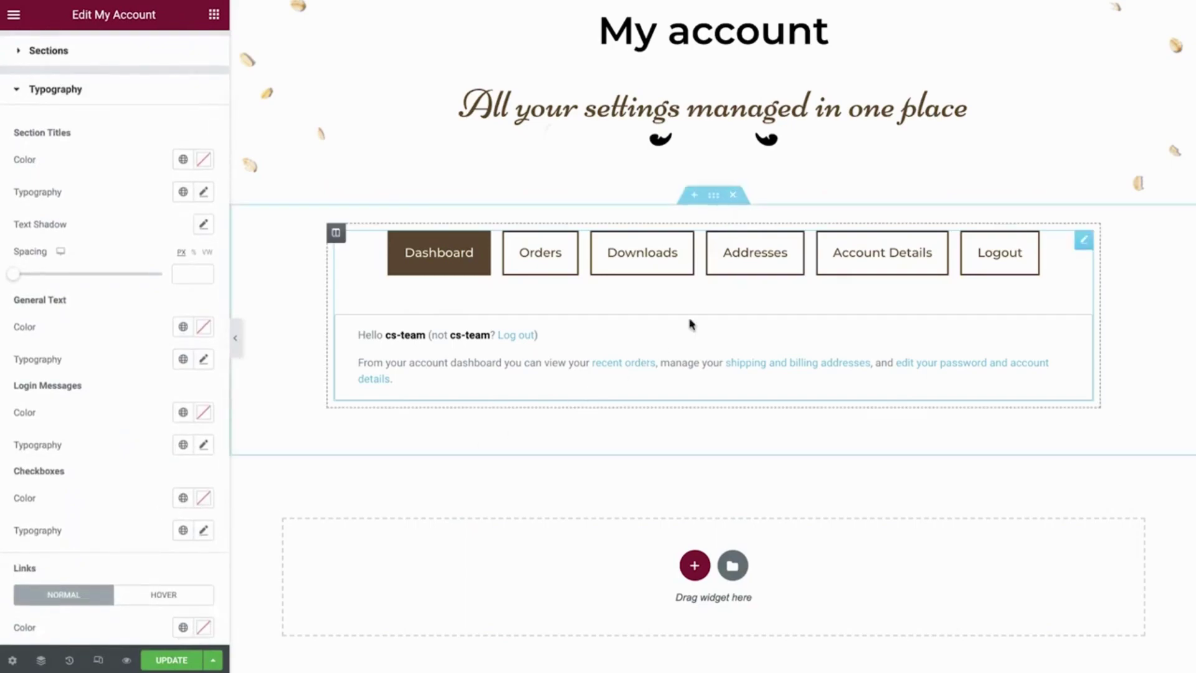
left_click(747, 272)
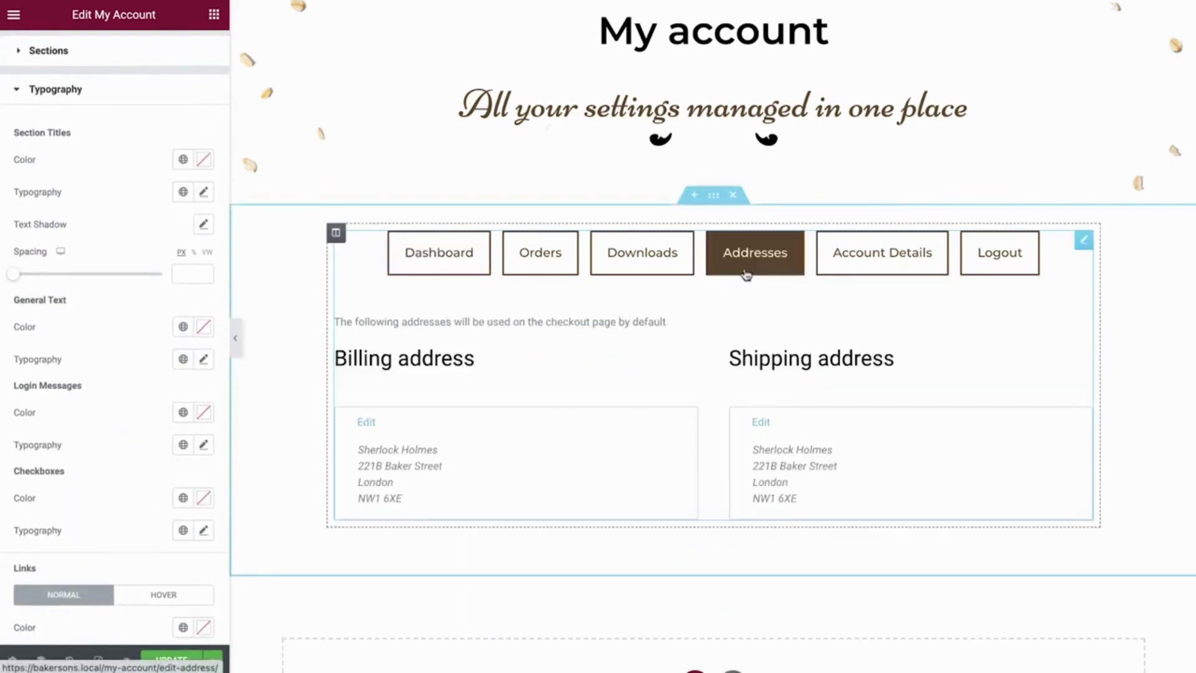
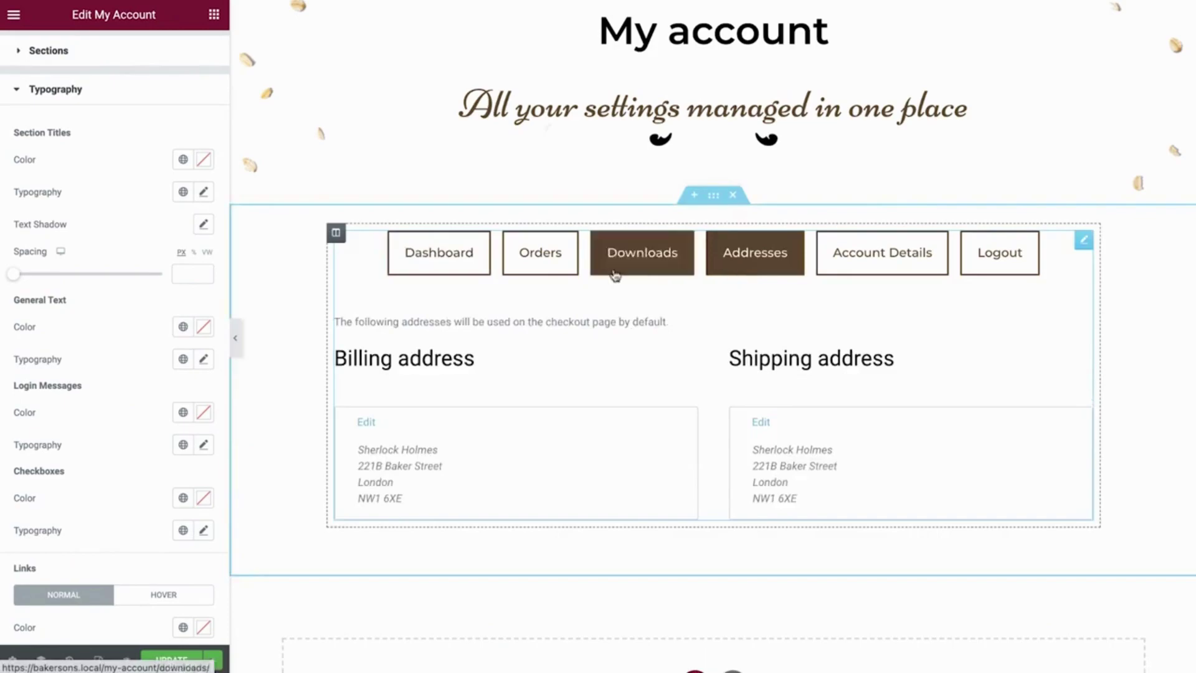
left_click(180, 163)
left_click(85, 258)
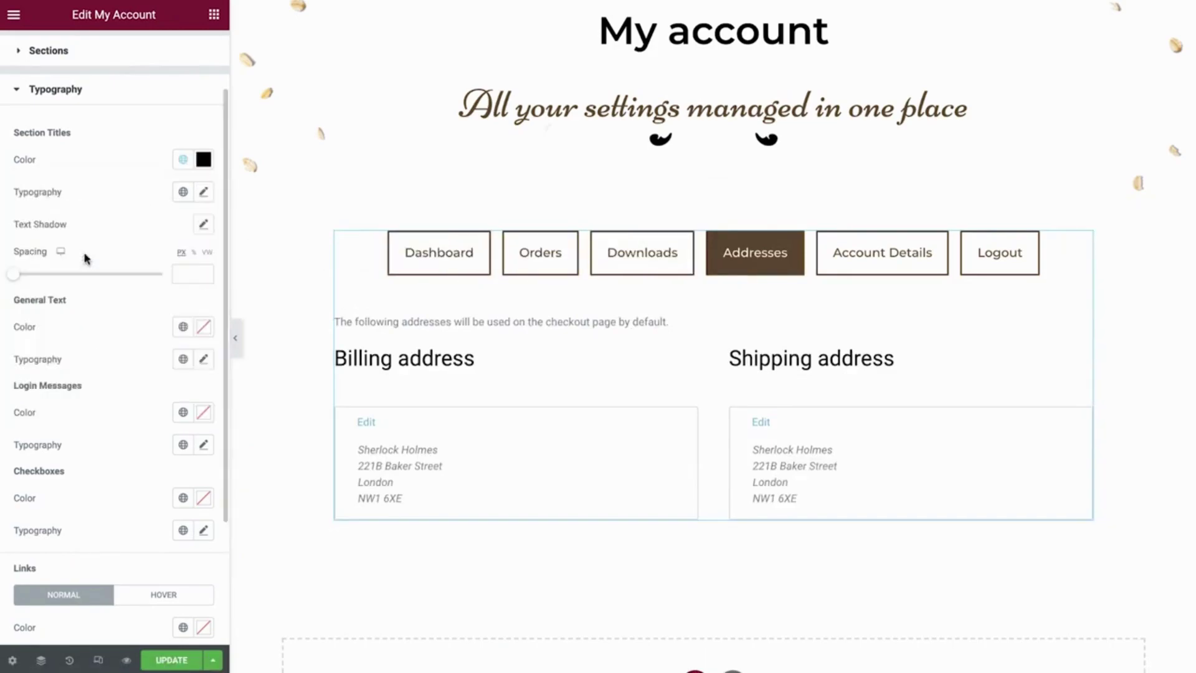
Apply the global Button S Text font to the section titles and set their spacing to 20 px
left_click(183, 192)
scroll(121, 270, "down", 3)
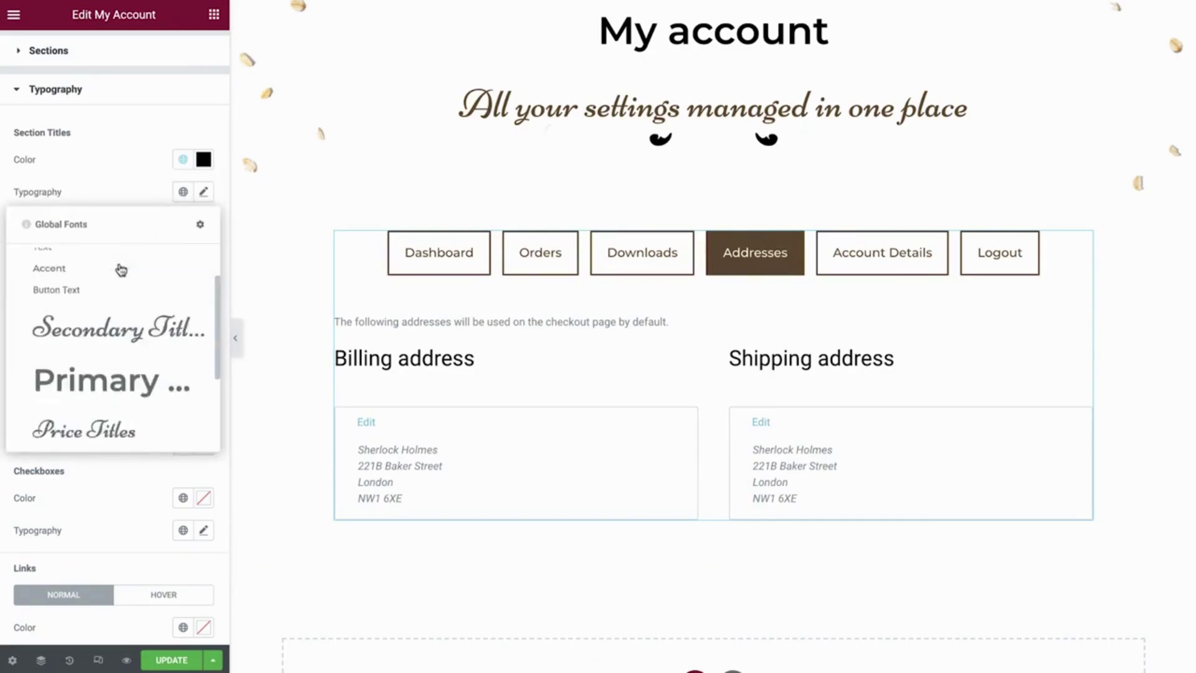
left_click(109, 380)
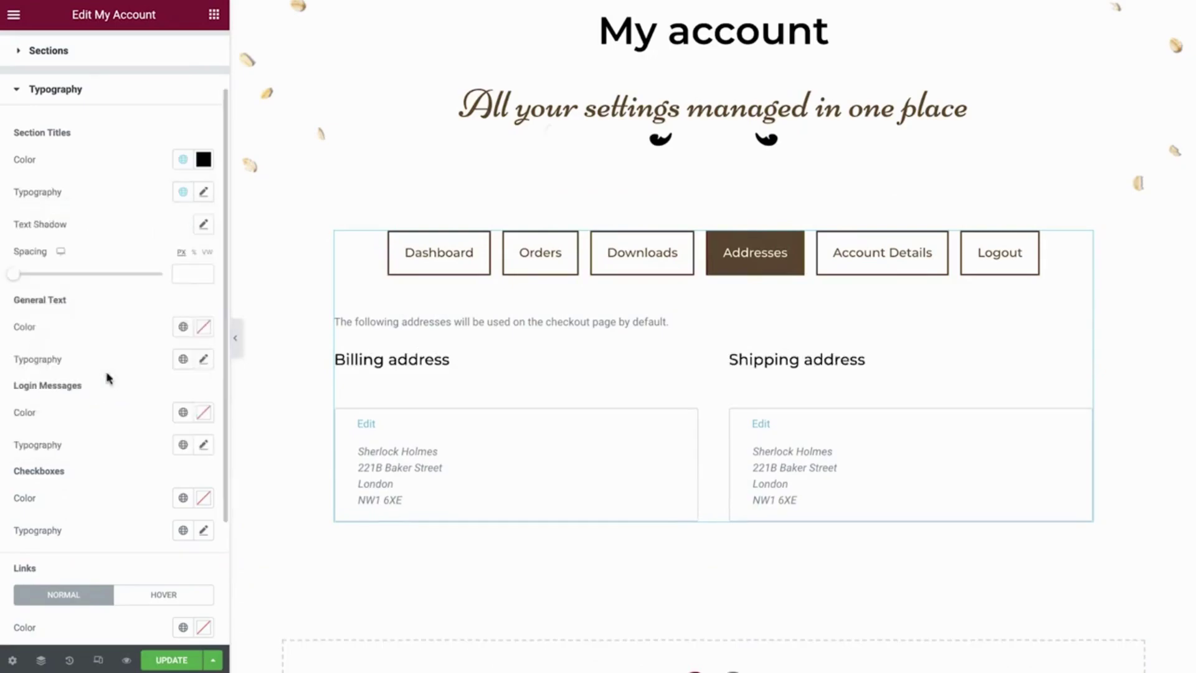
left_click(185, 275)
type("20")
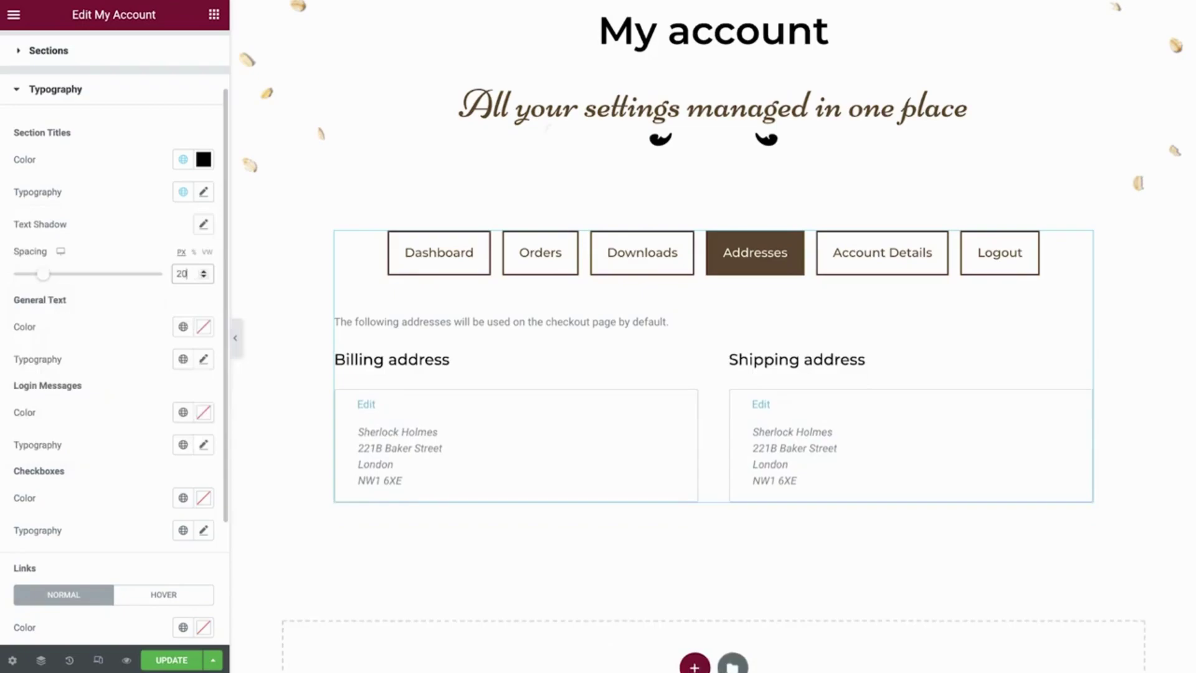
Show the account's Dashboard section and give the general text the global Secondary color and the global Text font
left_click(442, 256)
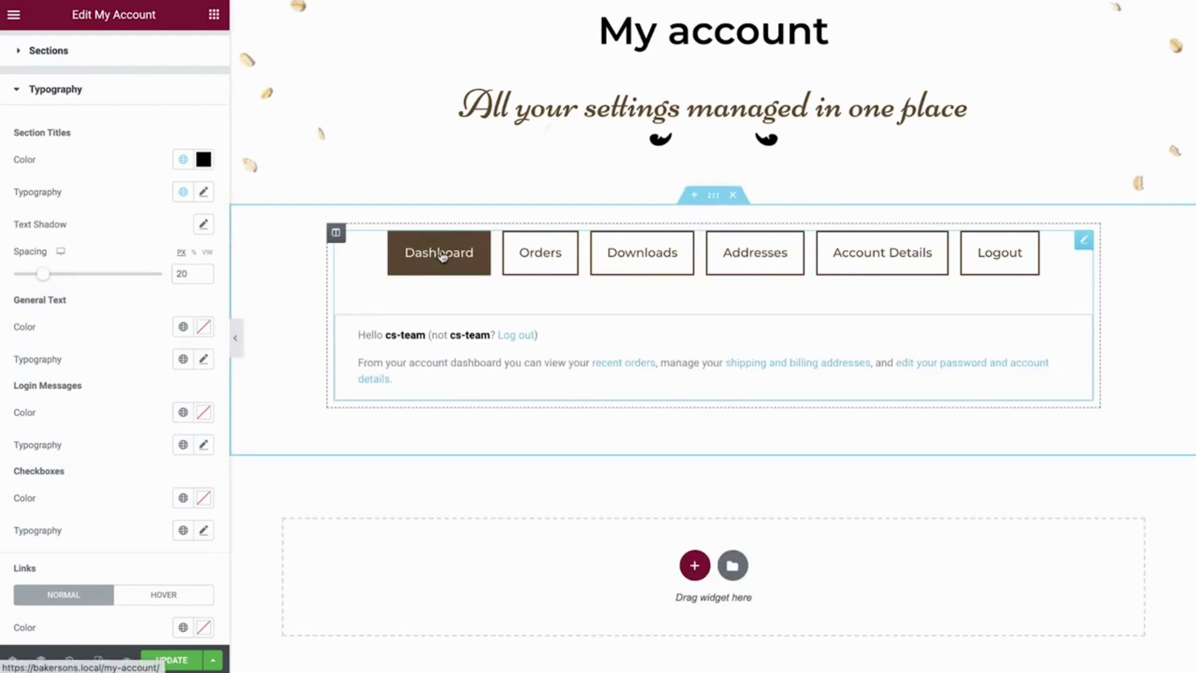
left_click(183, 327)
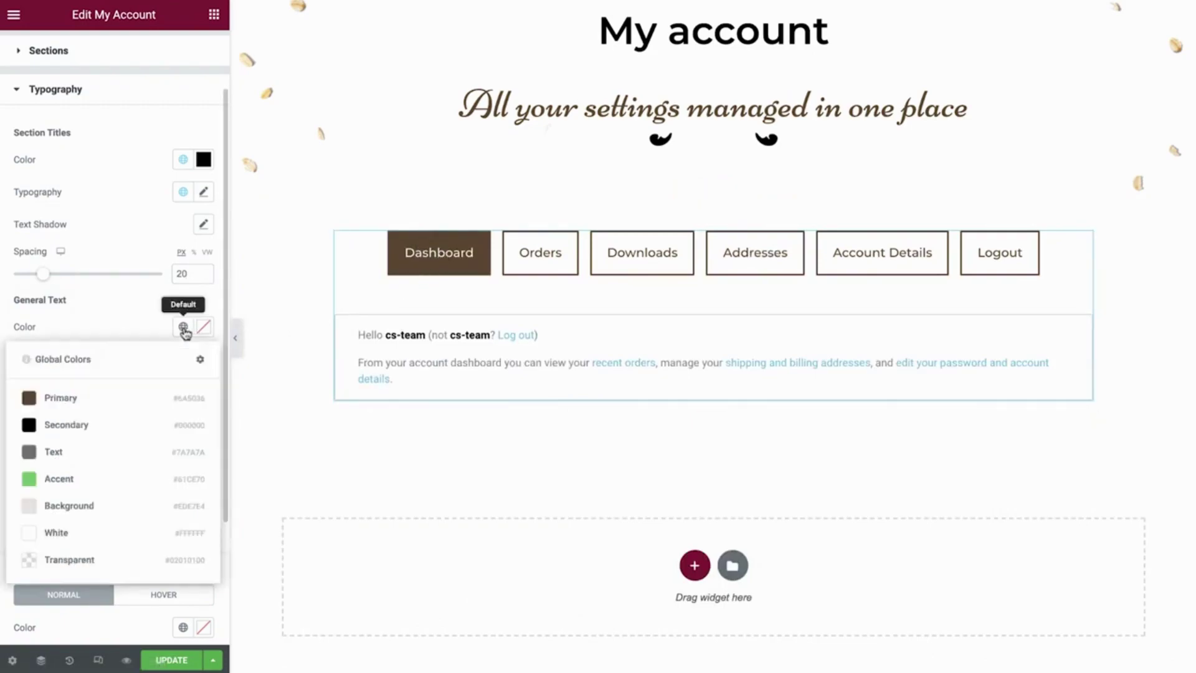
left_click(121, 427)
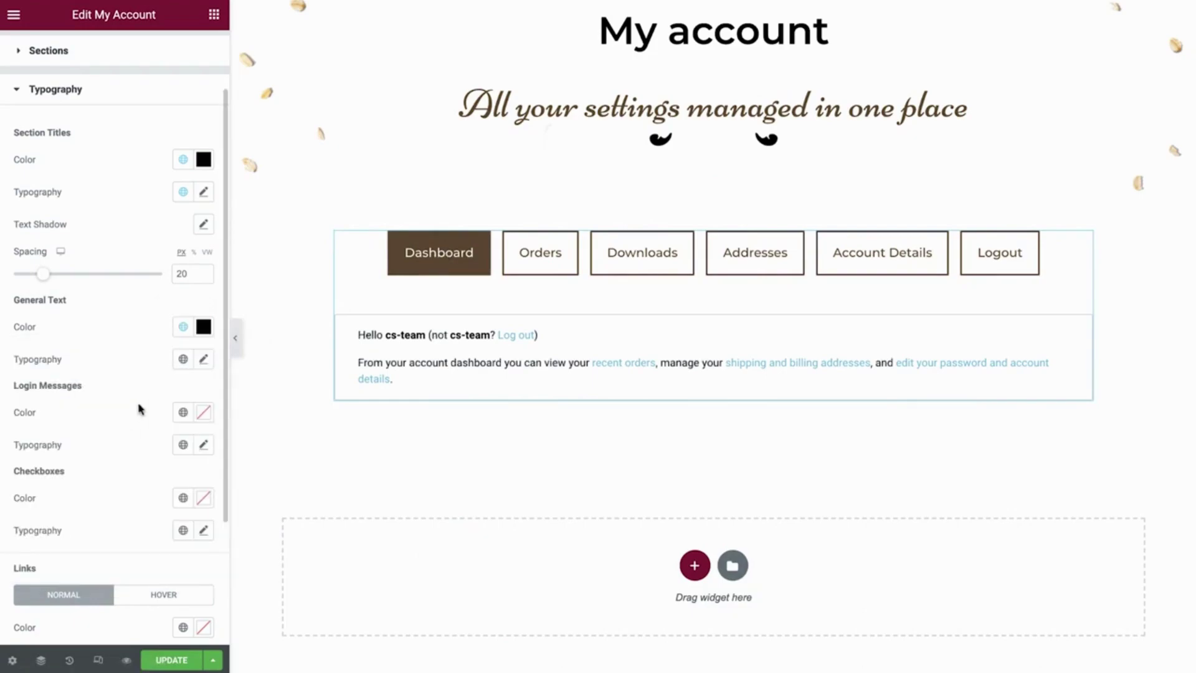
left_click(183, 359)
scroll(154, 451, "down", 2)
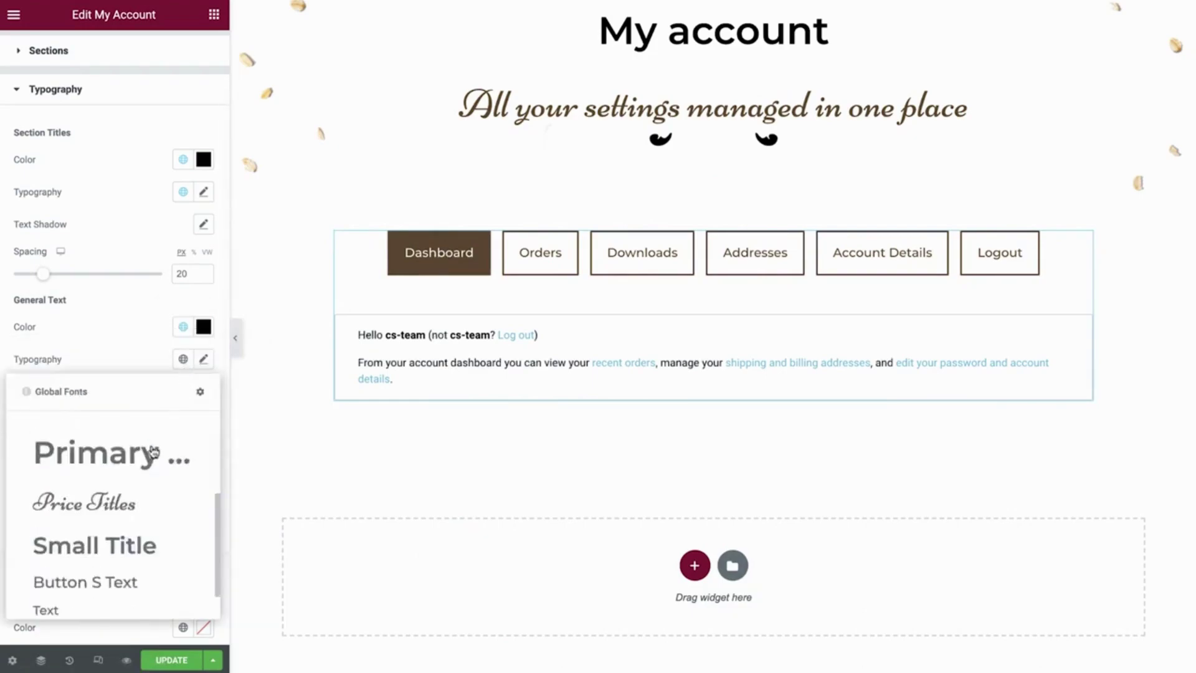
left_click(88, 568)
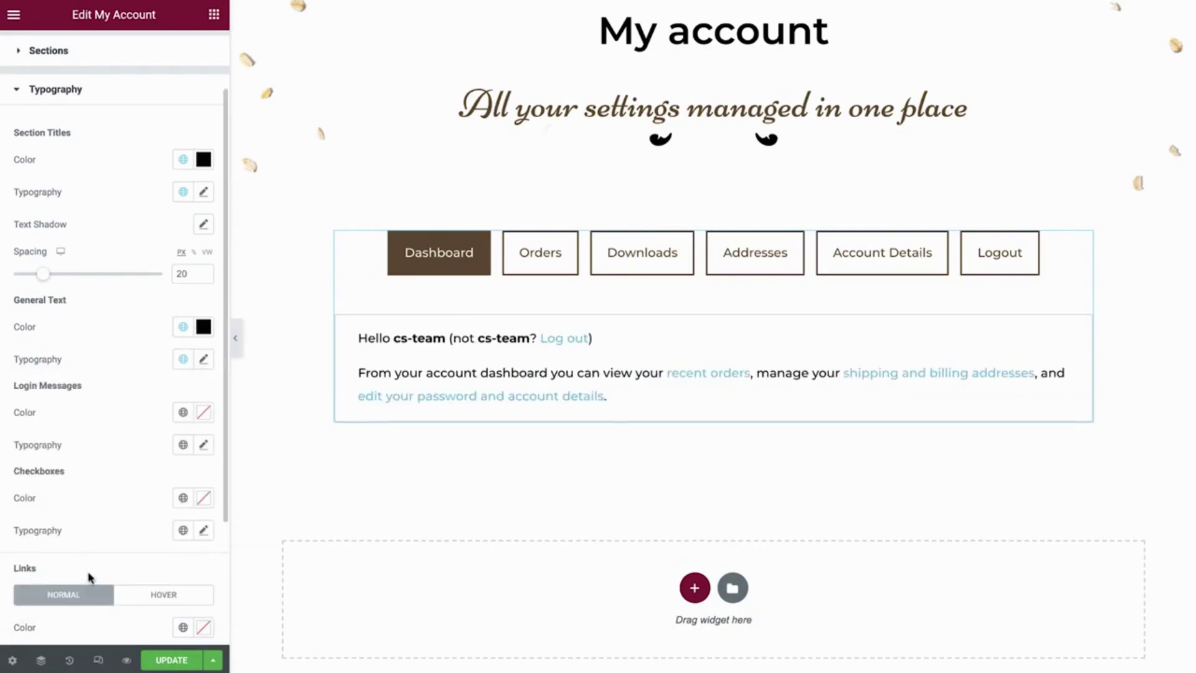
Set the link color to global Primary in the normal state and global Secondary in the hover state
scroll(93, 577, "down", 1)
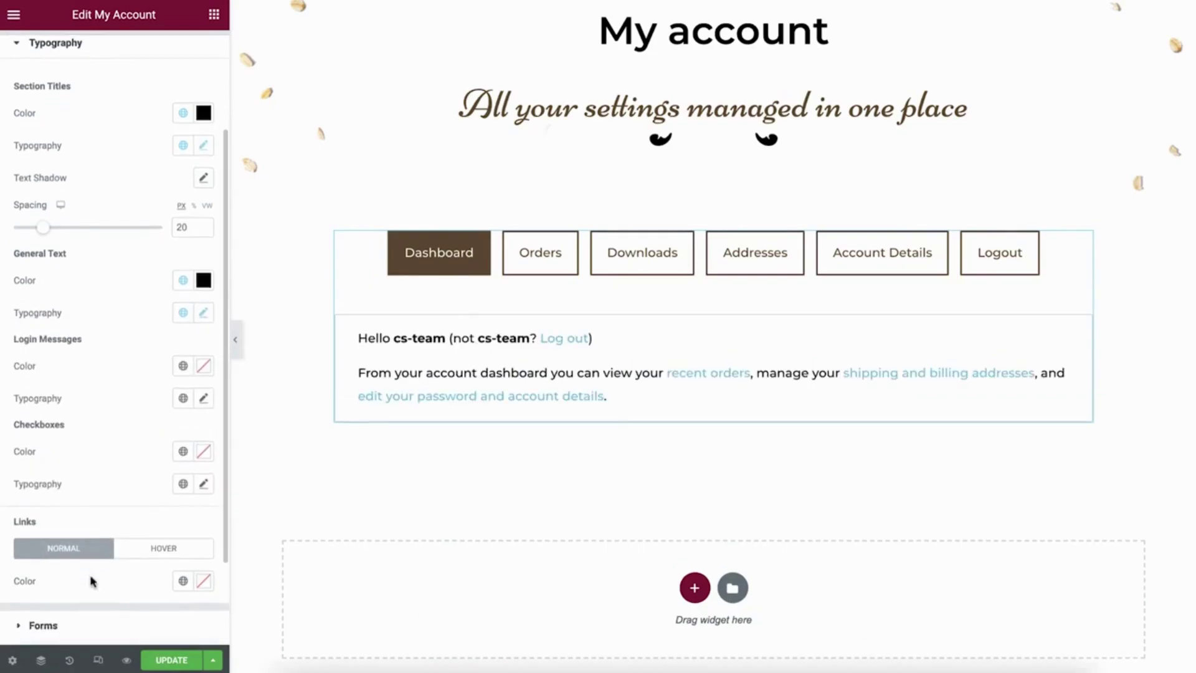
left_click(181, 583)
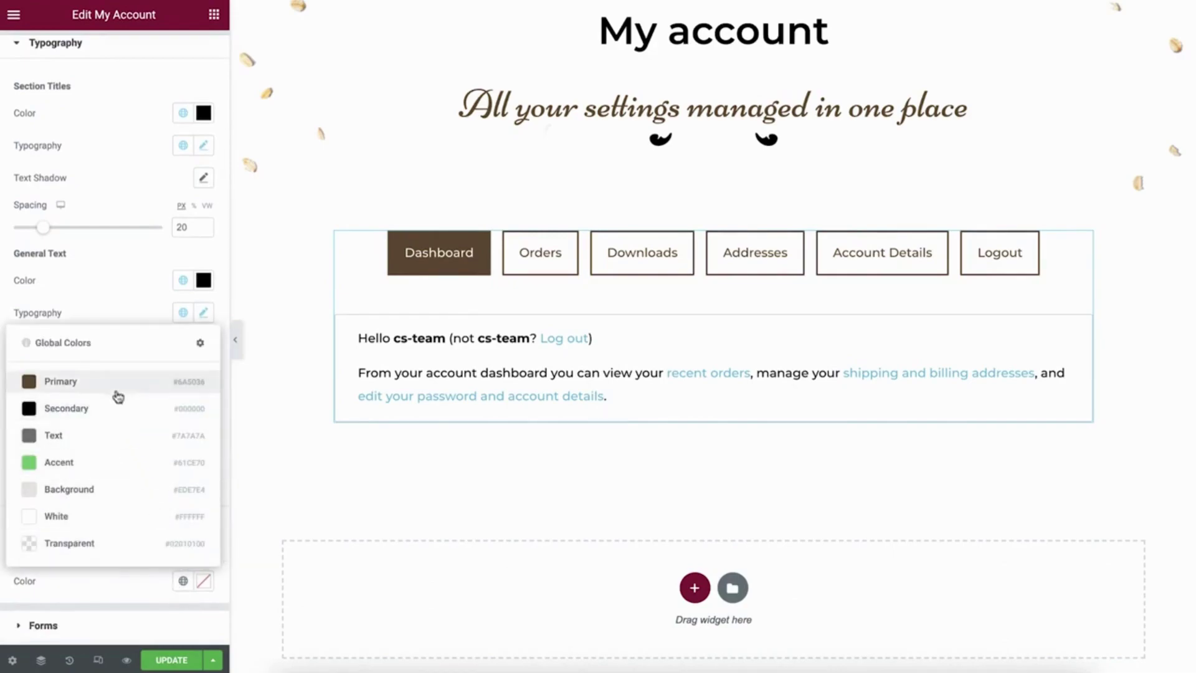
left_click(117, 392)
left_click(160, 549)
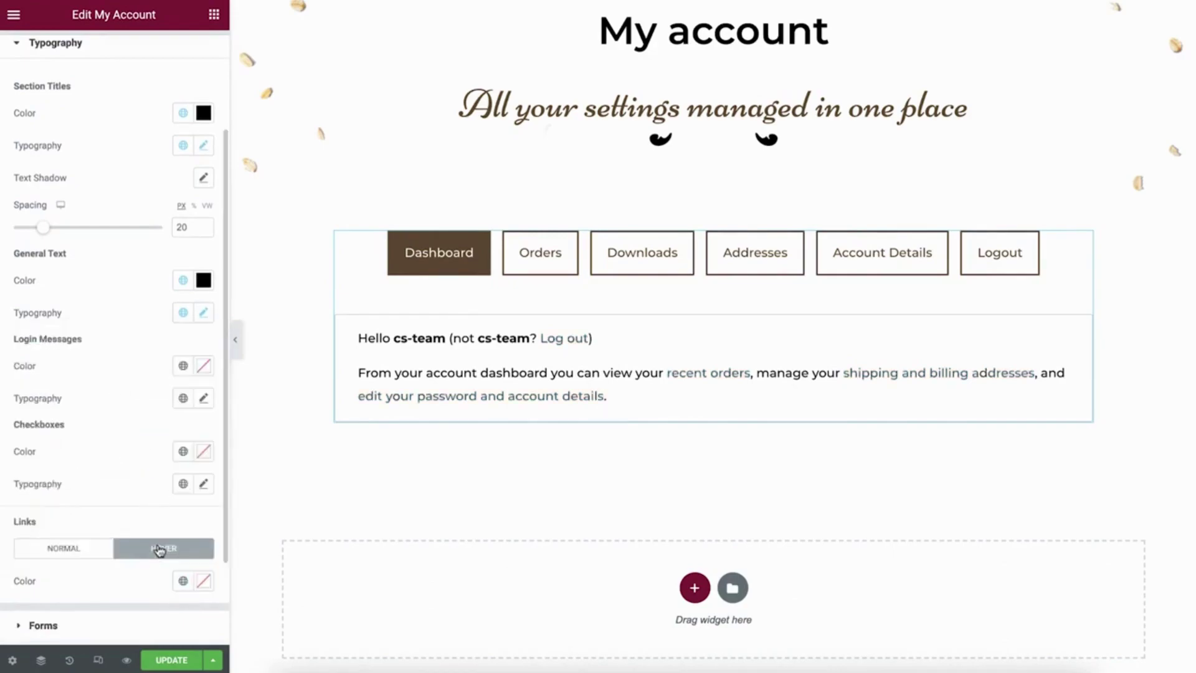
left_click(183, 579)
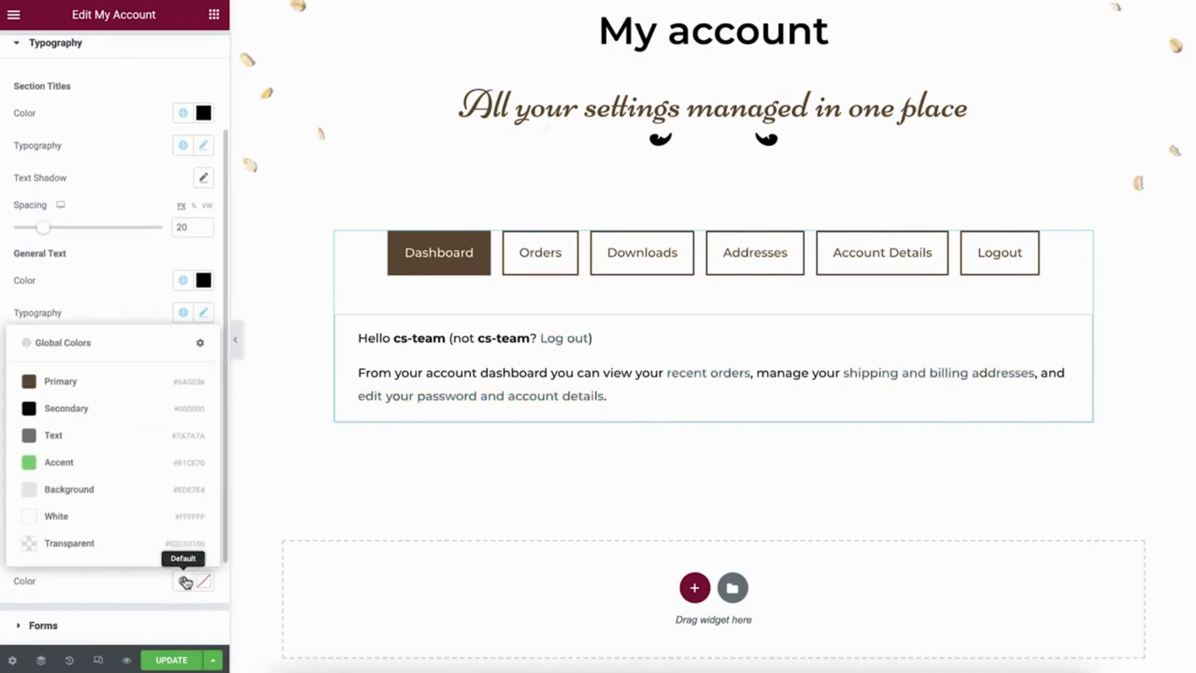
left_click(113, 414)
Show the Account Details form and give its labels the global Secondary color and the global Text font
scroll(104, 344, "up", 4)
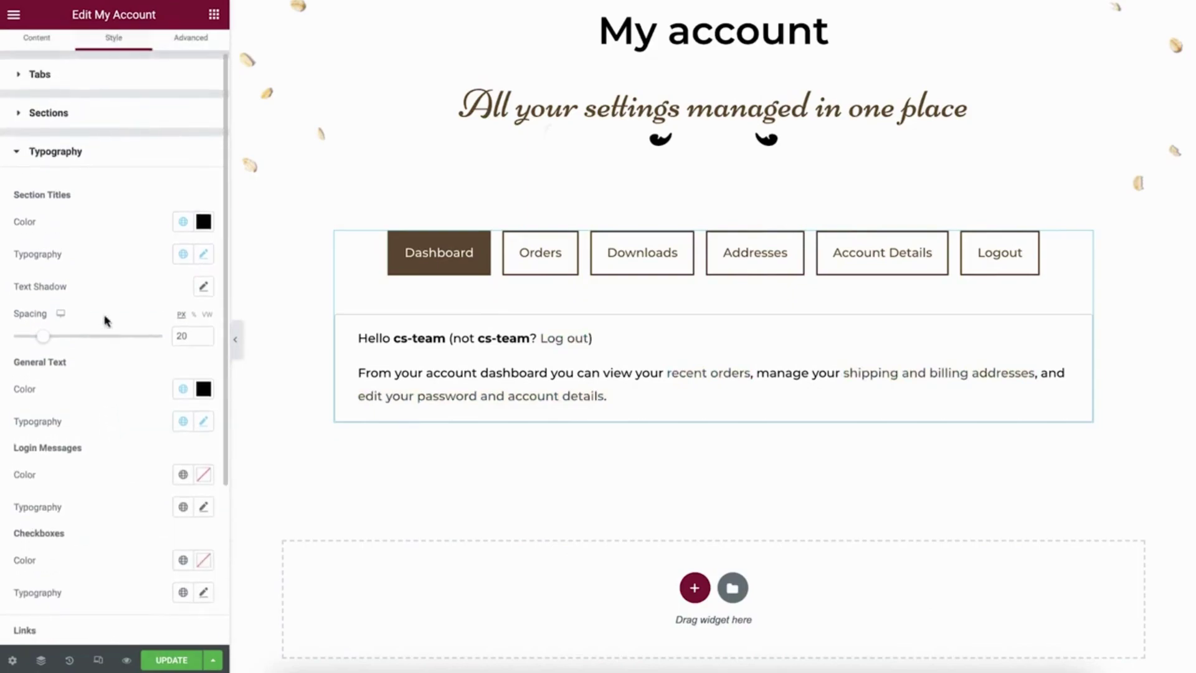
left_click(116, 151)
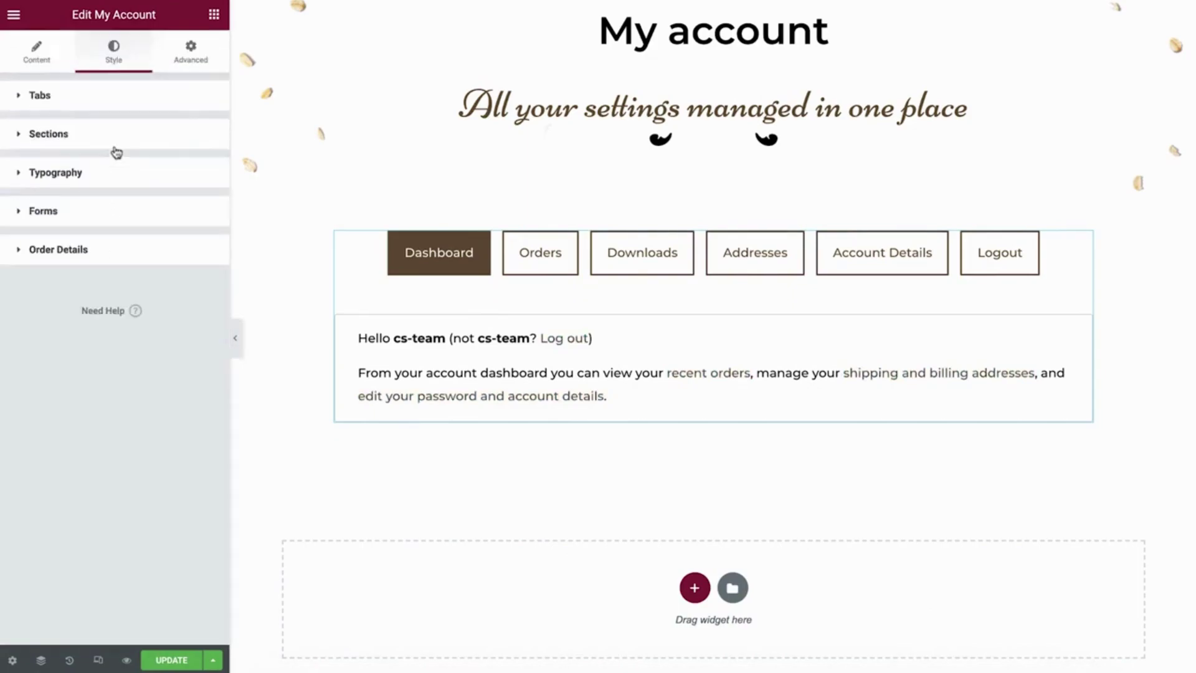
left_click(110, 220)
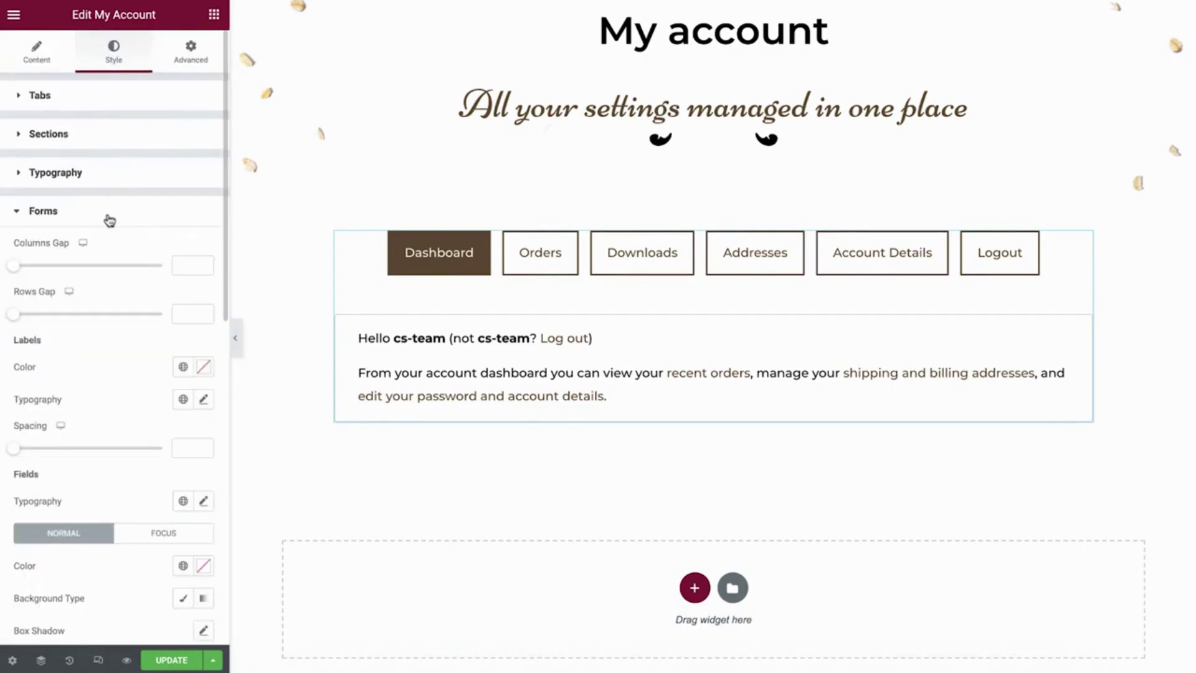
left_click(889, 261)
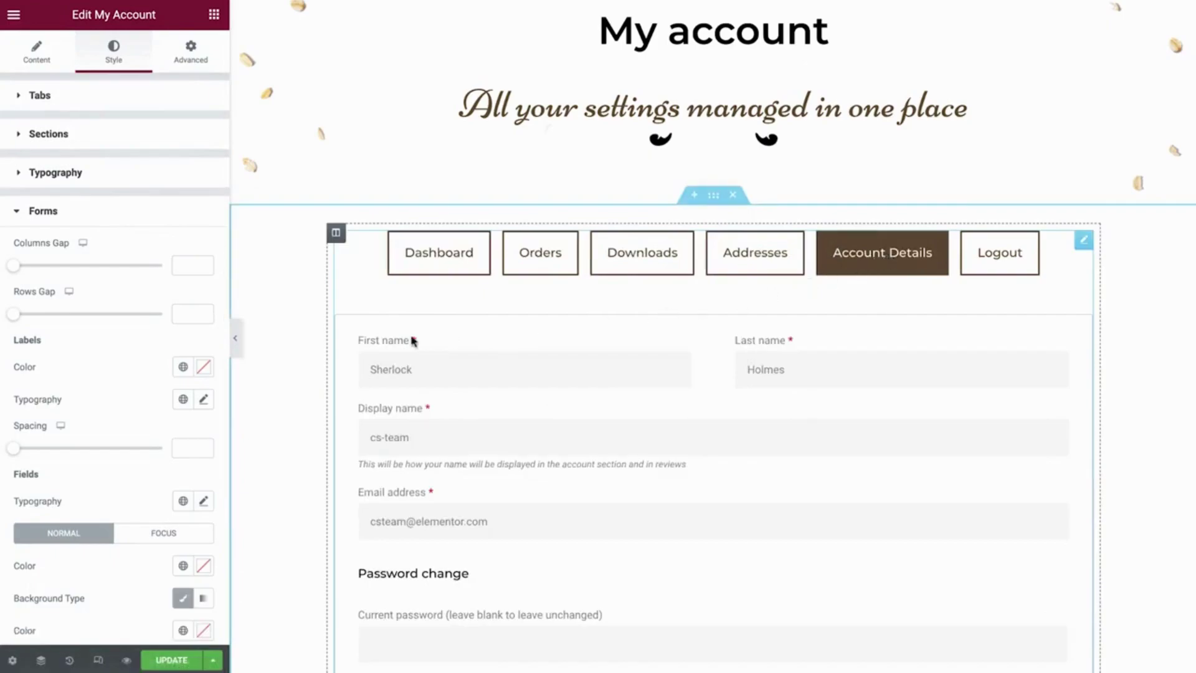
left_click(183, 372)
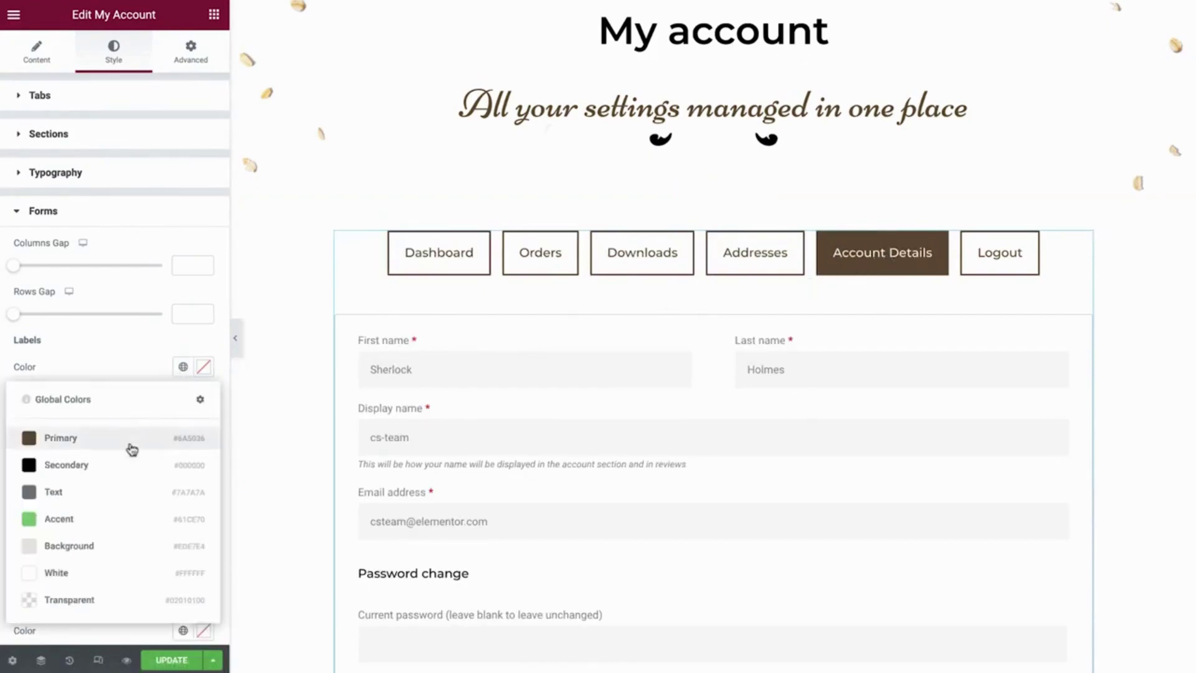
left_click(115, 464)
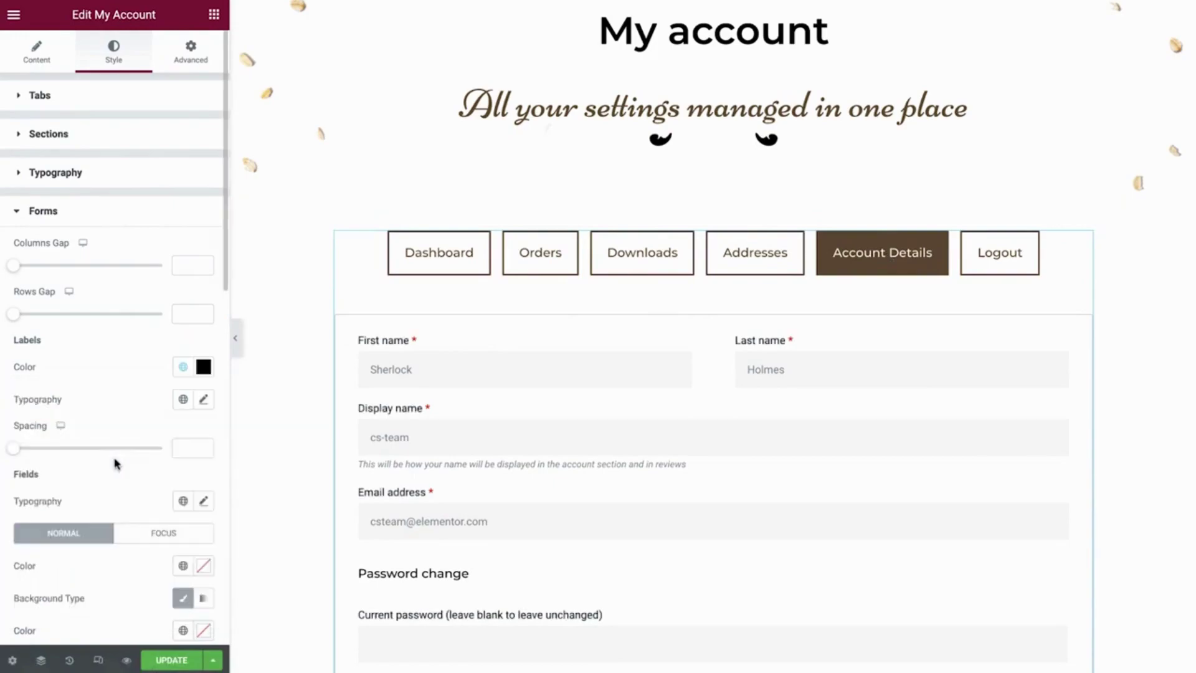
left_click(183, 399)
scroll(128, 489, "down", 5)
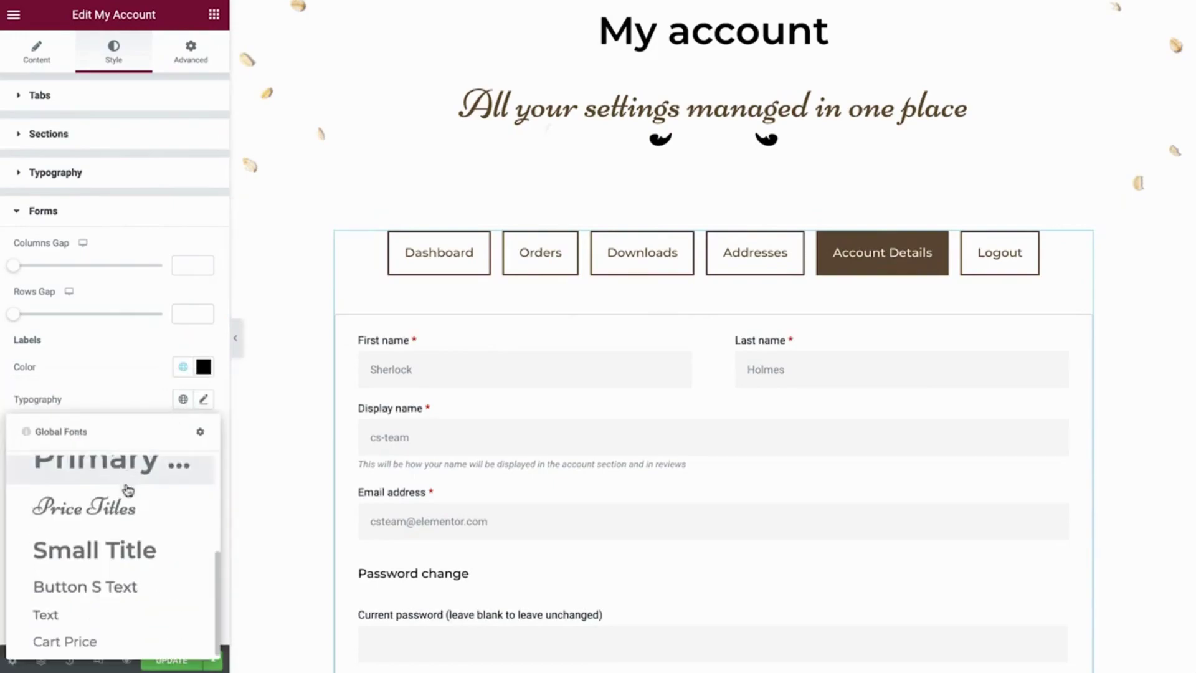
left_click(93, 614)
Set the form fields' normal text color to global Primary and their background color to global Transparent
scroll(93, 614, "down", 5)
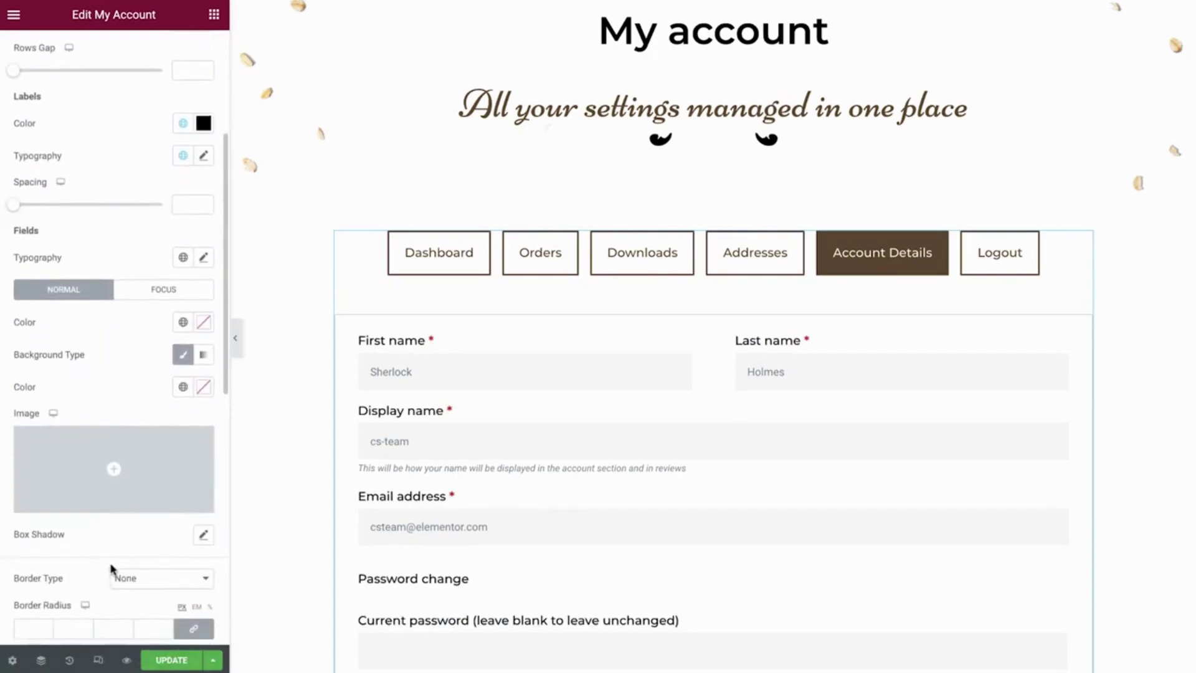
left_click(183, 322)
left_click(140, 403)
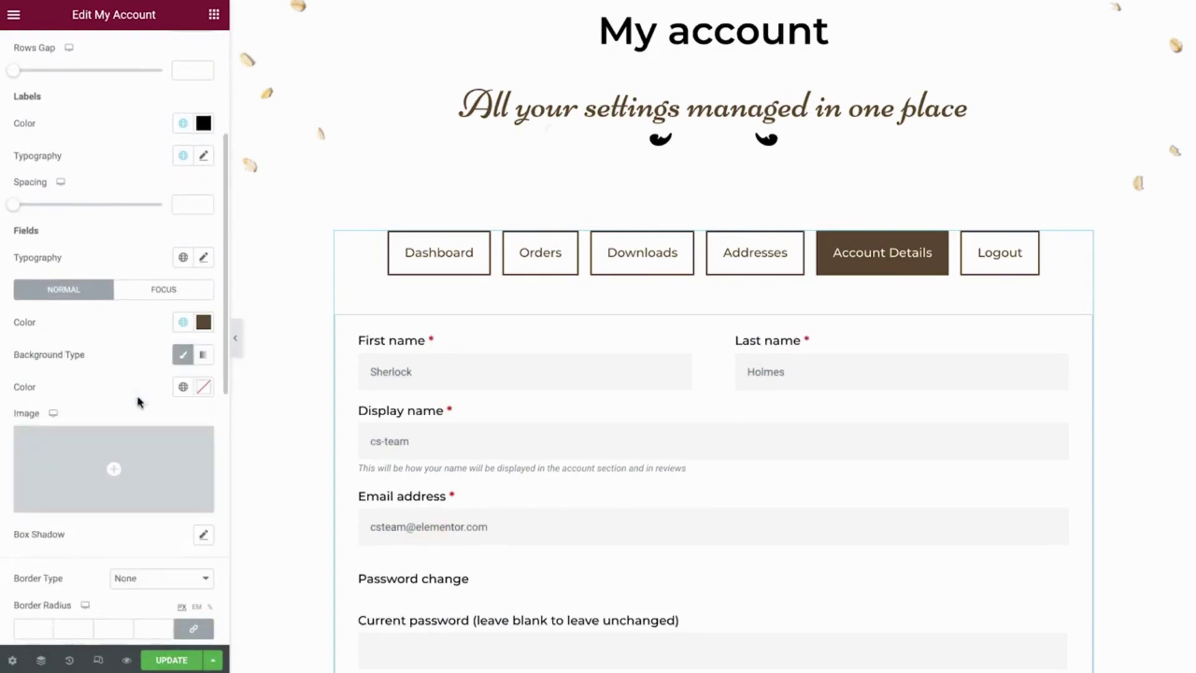
left_click(183, 387)
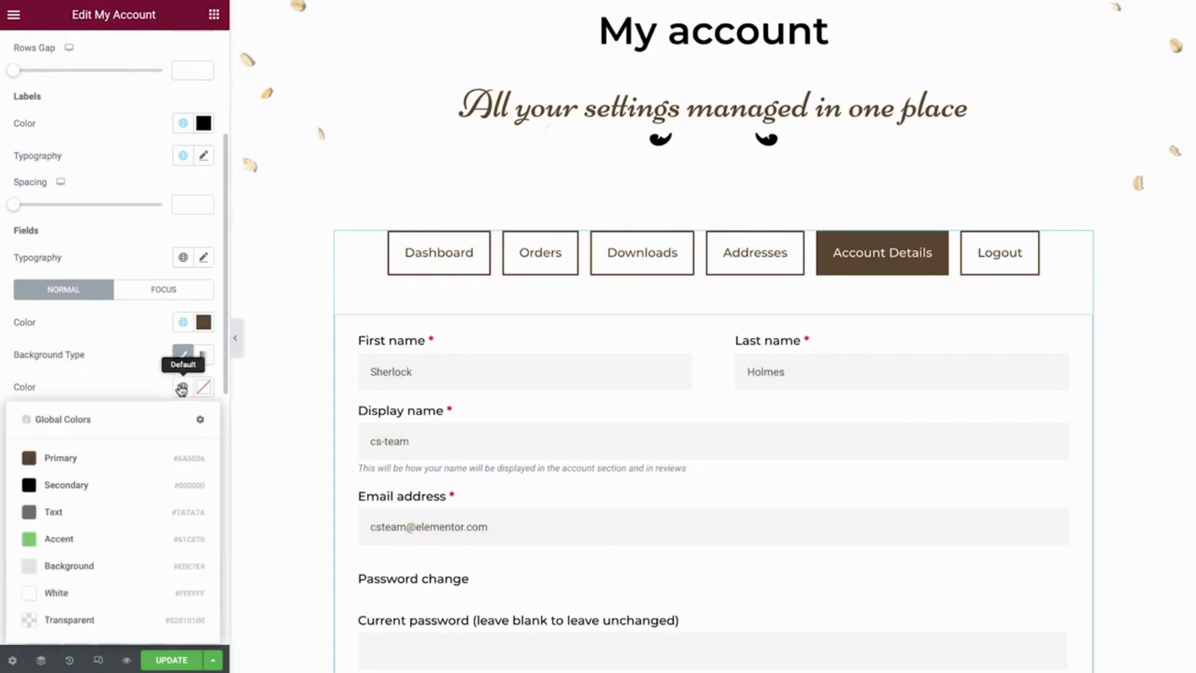
left_click(102, 621)
Give the form fields a solid border of width 2 in the global Primary color with a border radius of 0
scroll(103, 625, "down", 3)
scroll(112, 585, "down", 1)
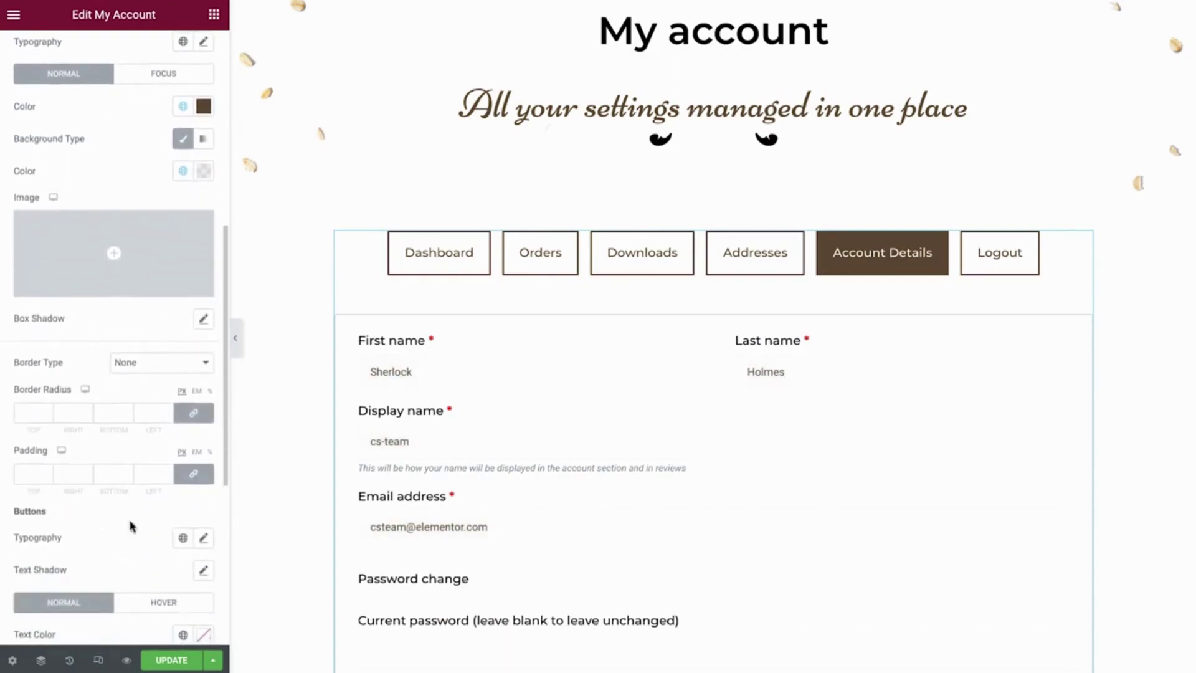
left_click(198, 363)
left_click(193, 378)
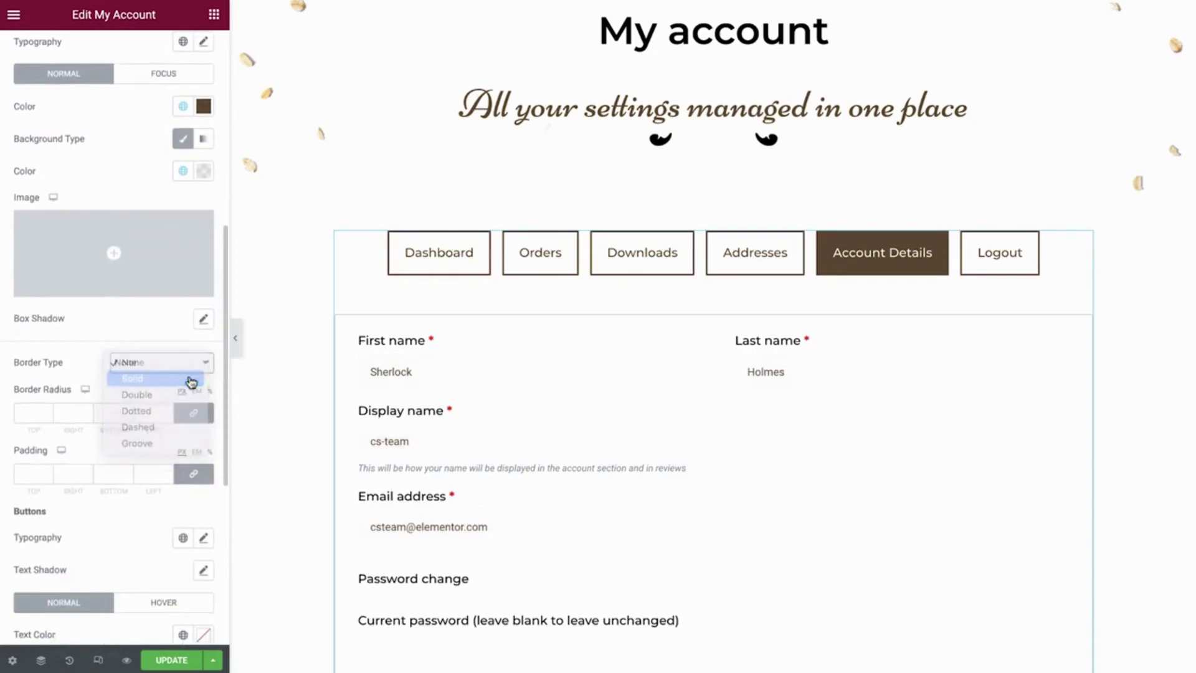
type("2")
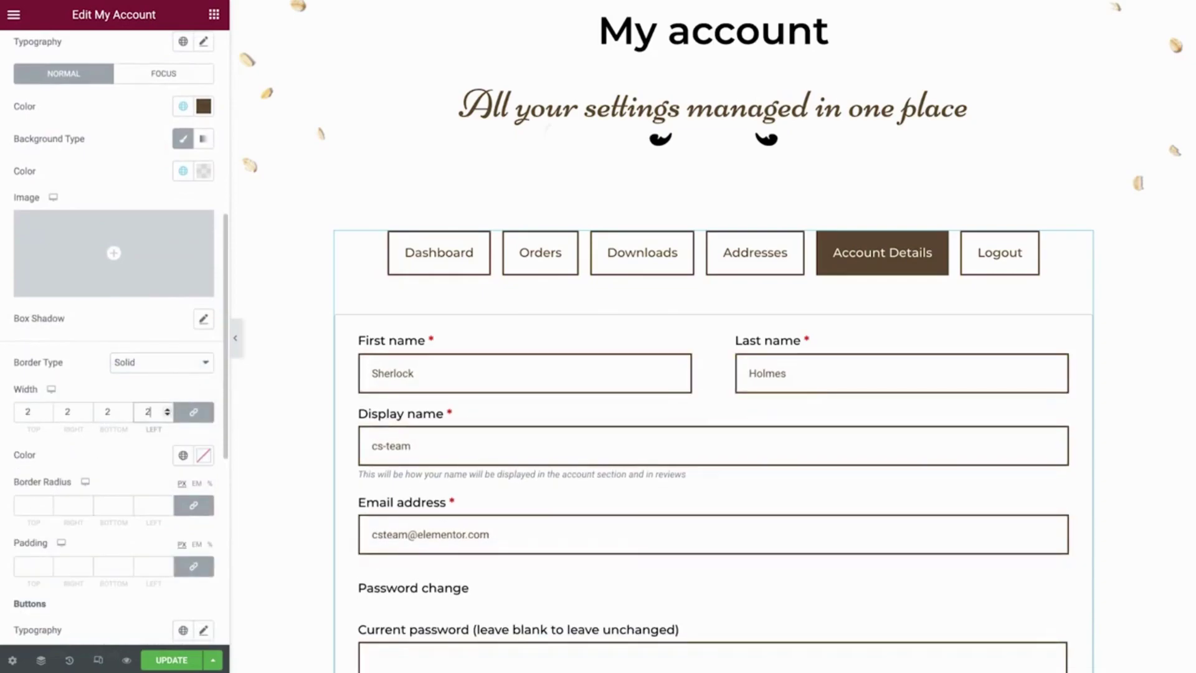
left_click(182, 455)
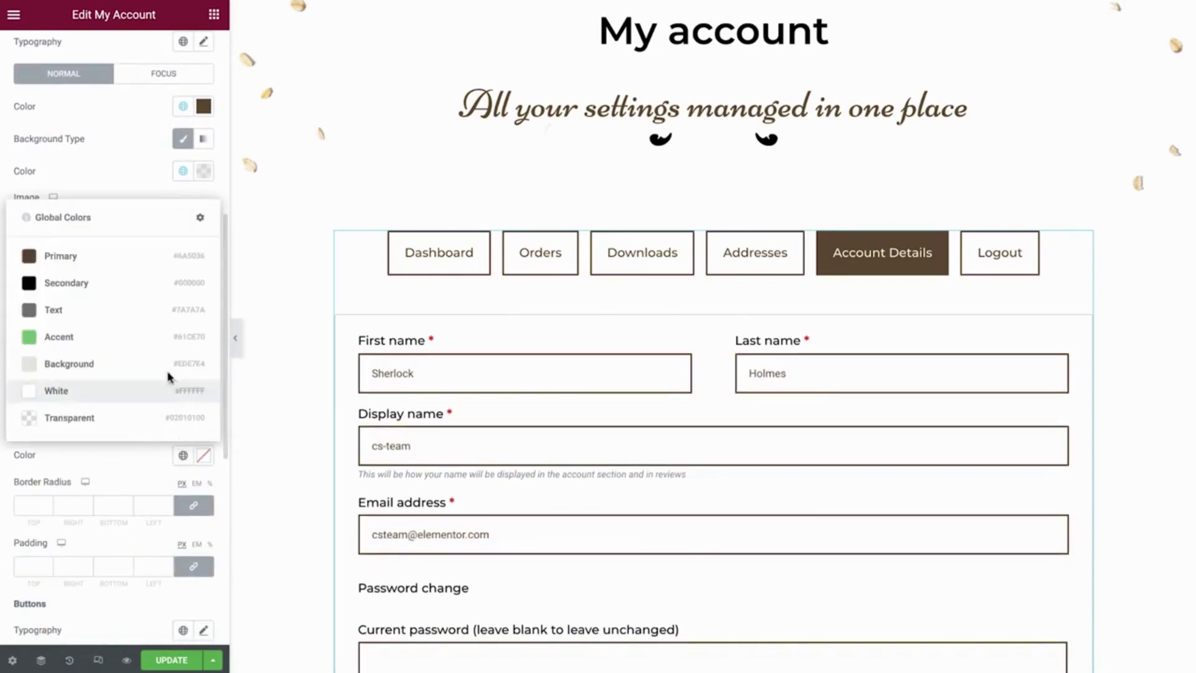
left_click(119, 265)
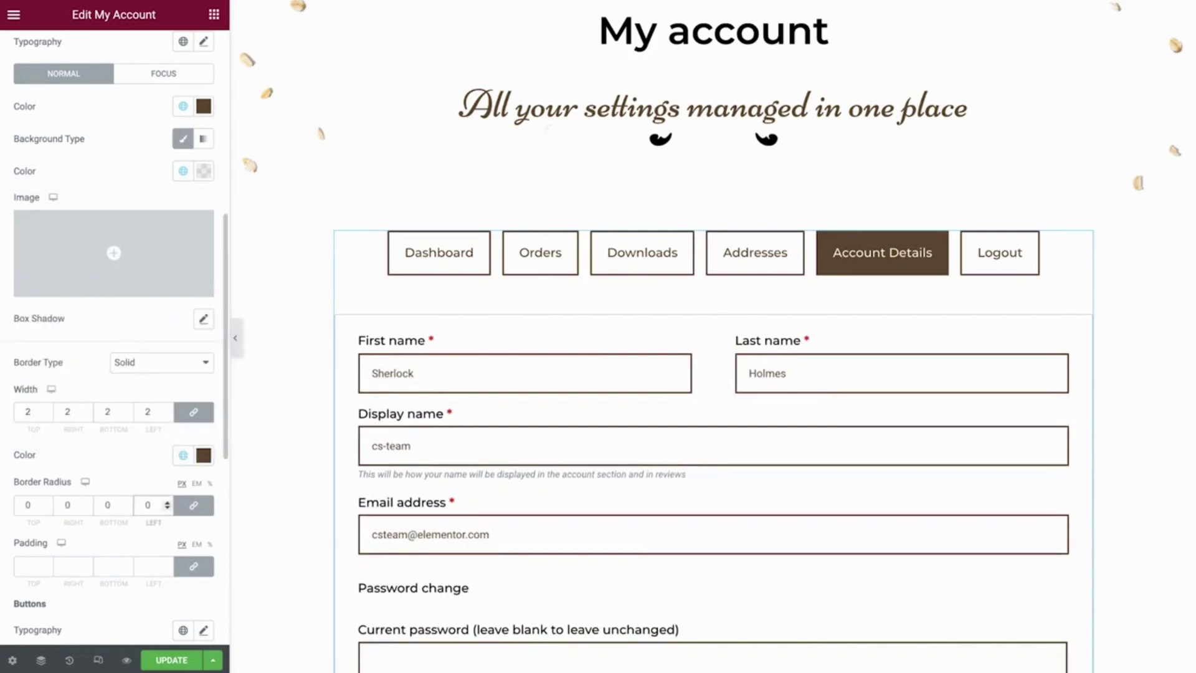
Set the form fields' focus text and border colors to global Secondary, and set their padding to 14 px on all sides
left_click(161, 77)
left_click(182, 106)
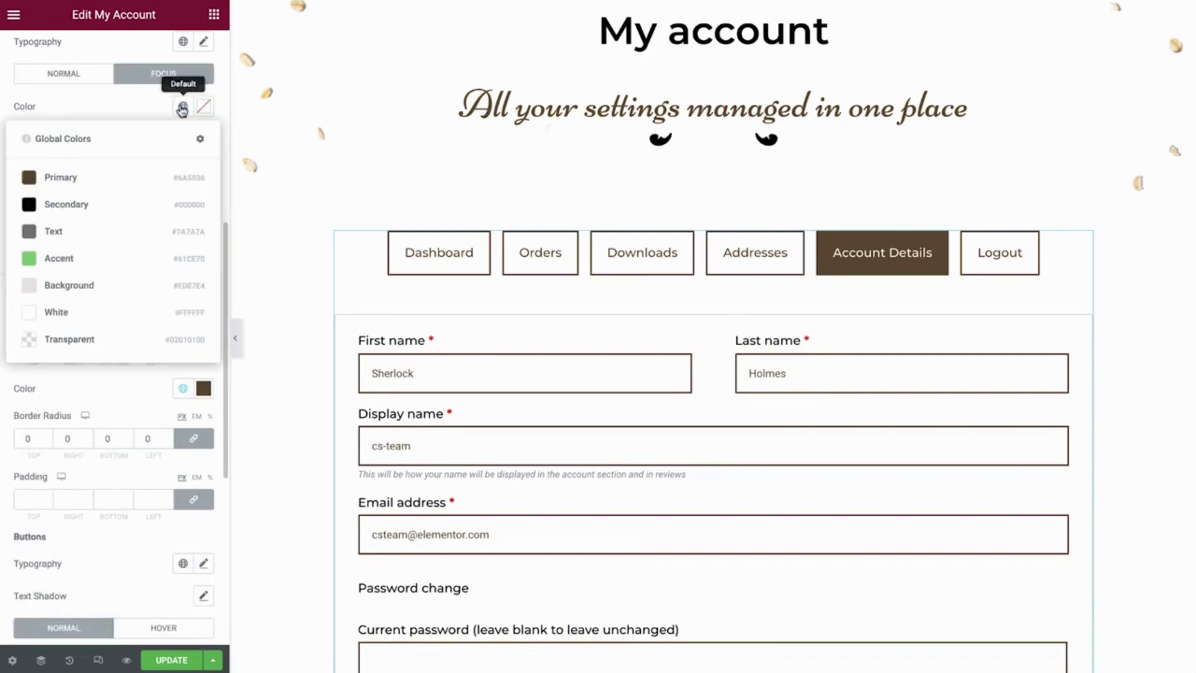
left_click(117, 207)
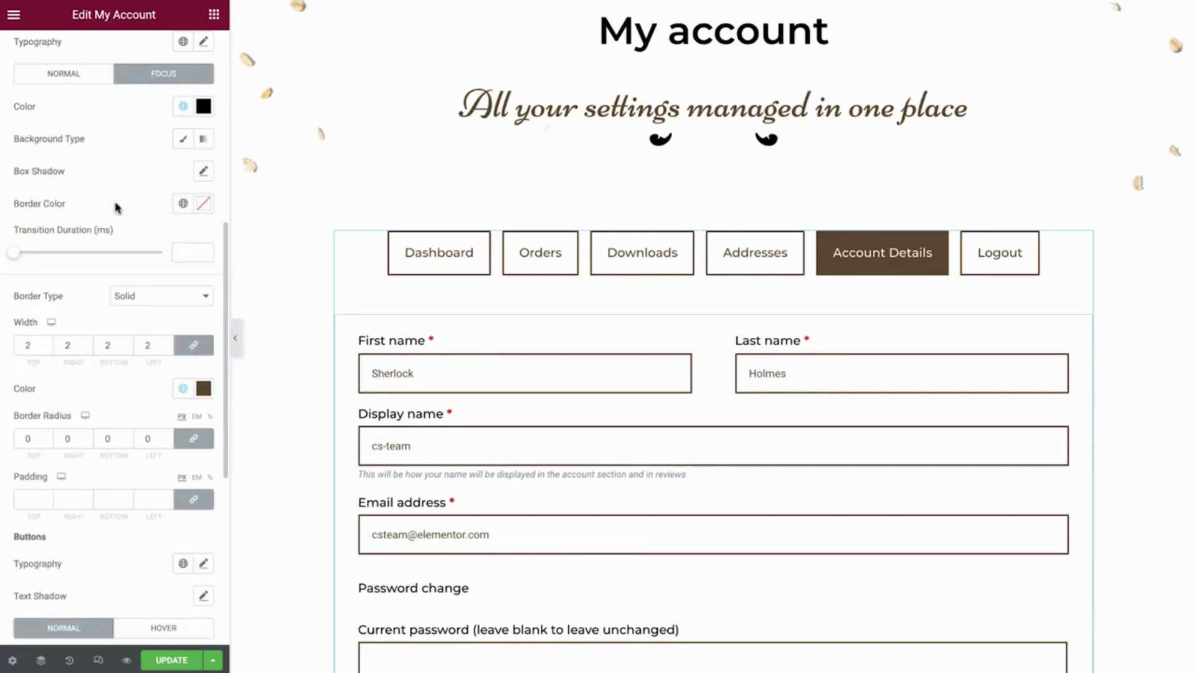
left_click(182, 203)
left_click(131, 302)
left_click(156, 499)
type("14")
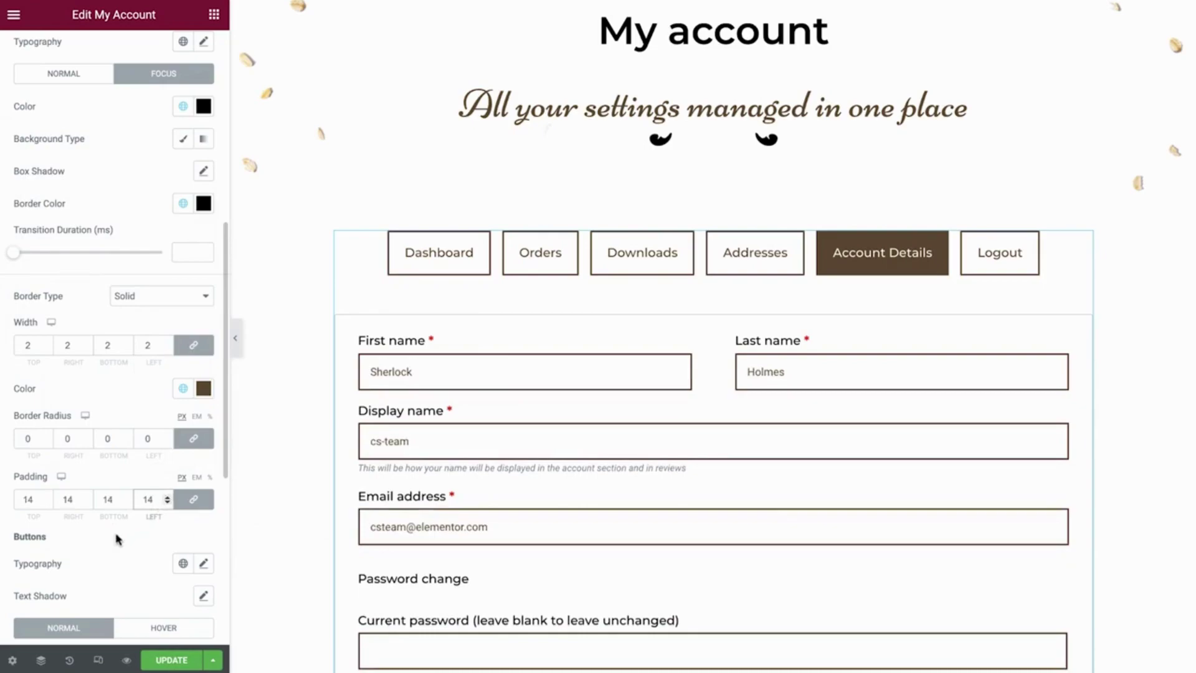
Give the account form buttons the global Text font
scroll(117, 539, "down", 6)
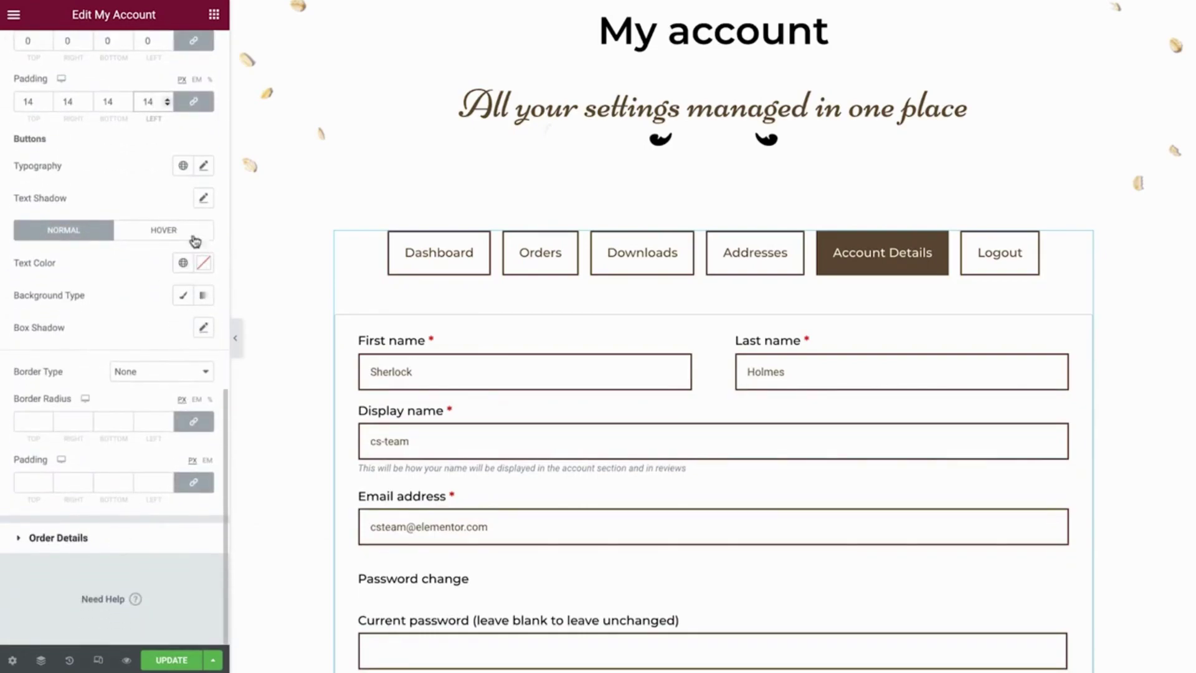
left_click(182, 165)
scroll(156, 224, "down", 5)
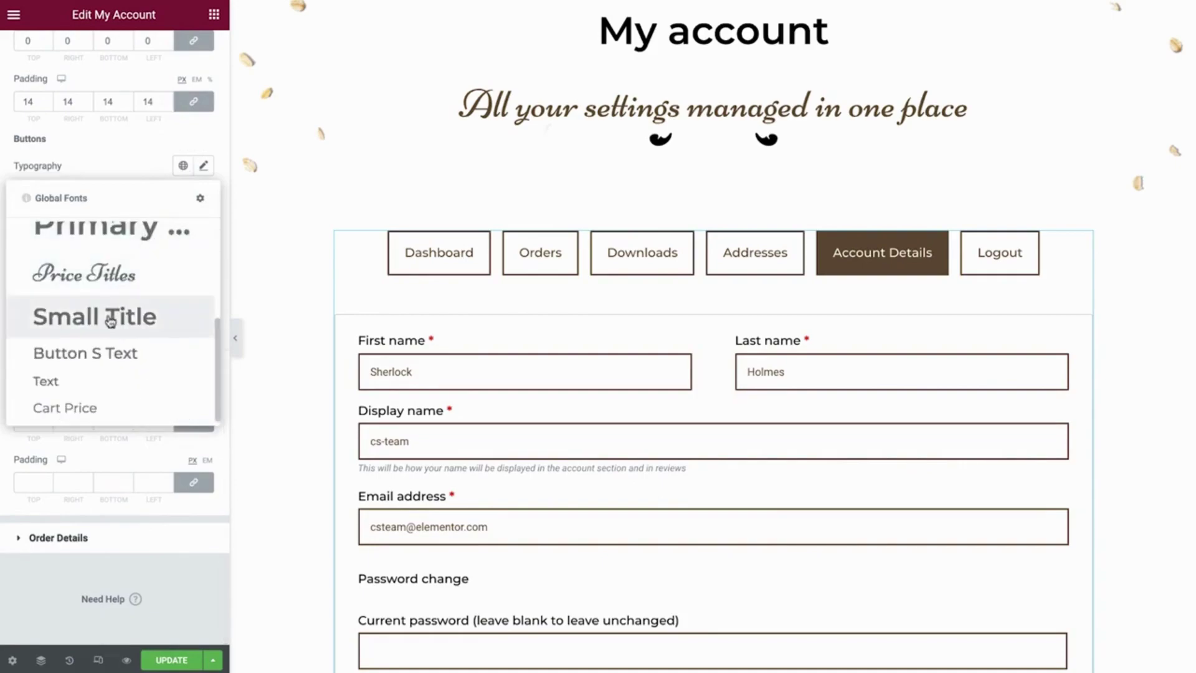
left_click(99, 387)
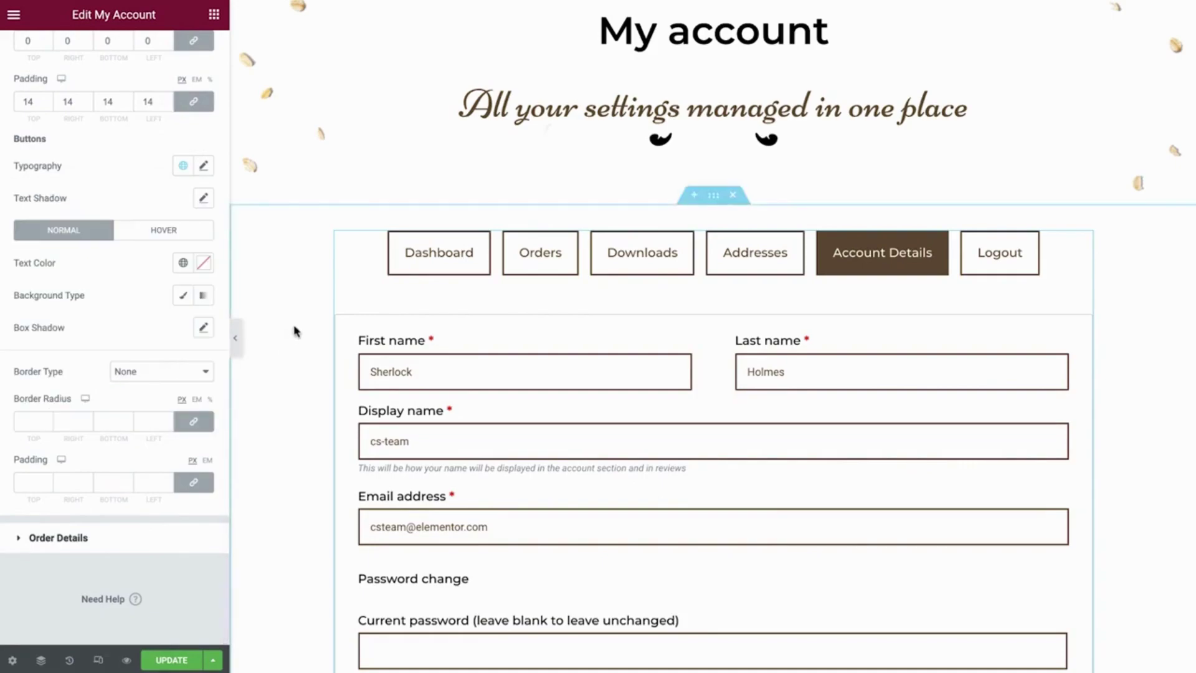
Set the form buttons' background color to global Secondary in the normal state and global Primary in the hover state
scroll(297, 331, "down", 2)
scroll(295, 330, "down", 3)
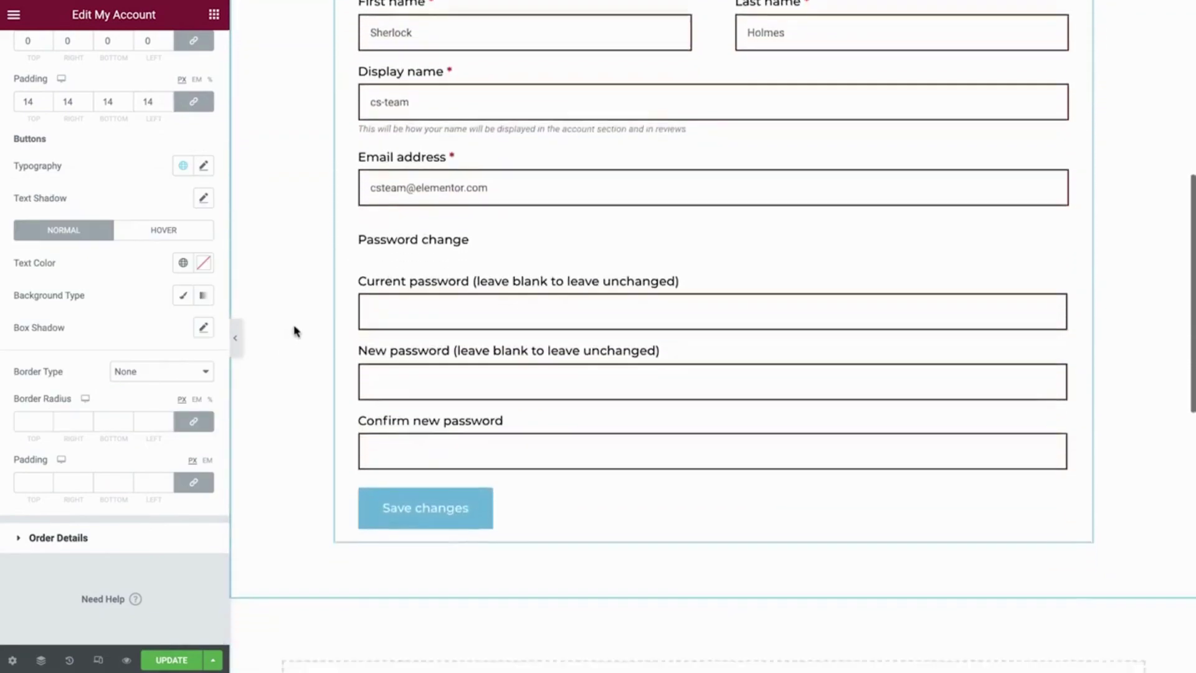
left_click(182, 300)
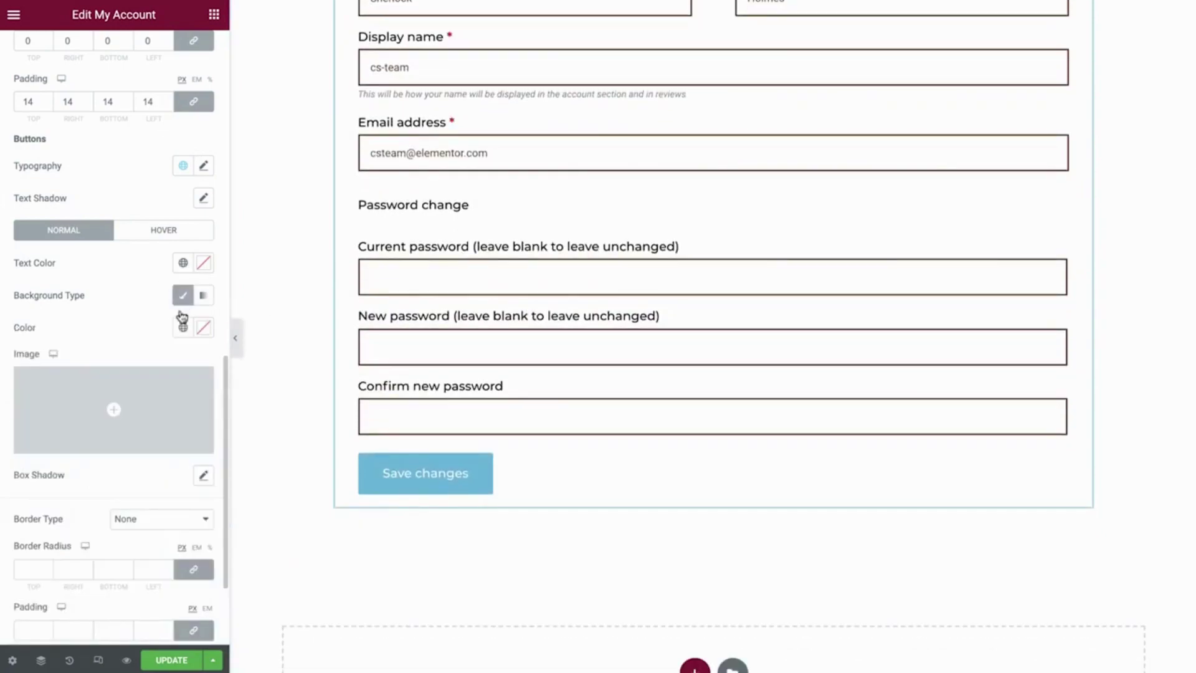
left_click(183, 328)
left_click(117, 425)
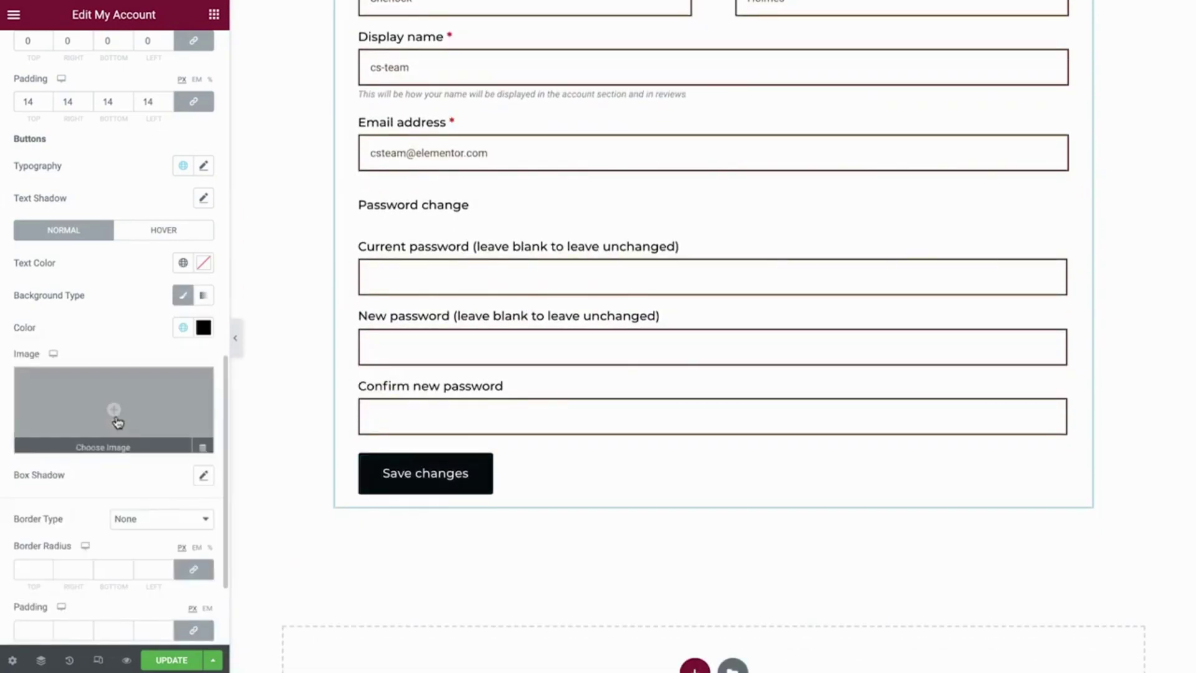
left_click(150, 235)
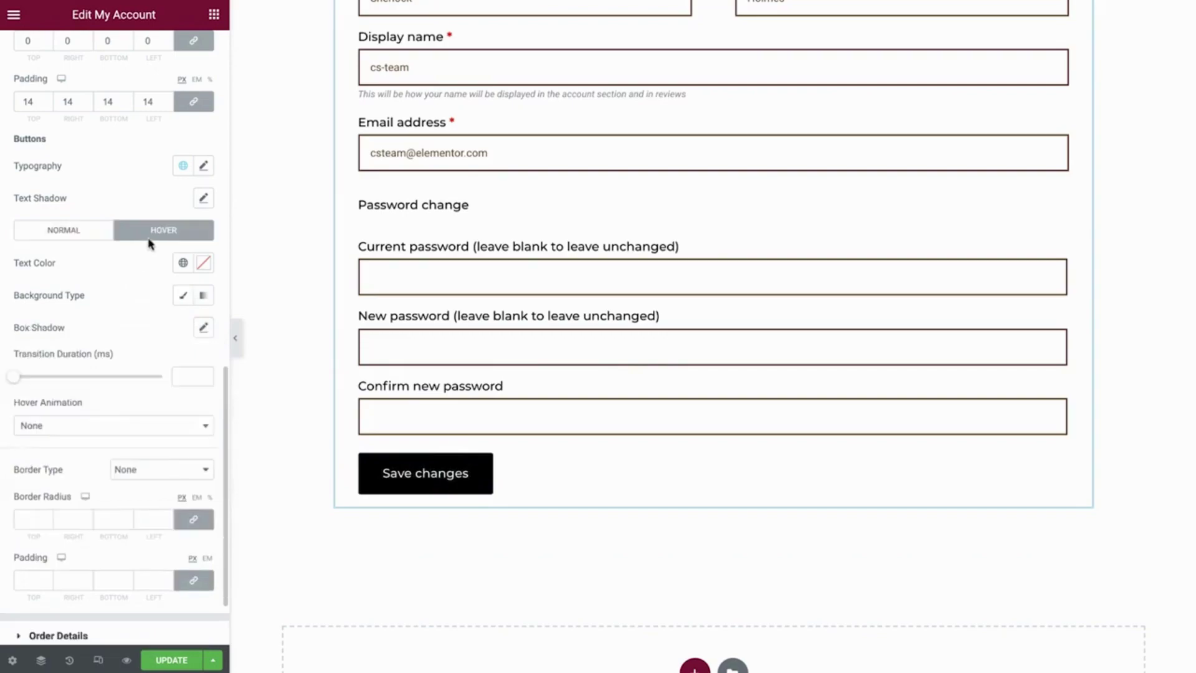
left_click(182, 295)
left_click(182, 328)
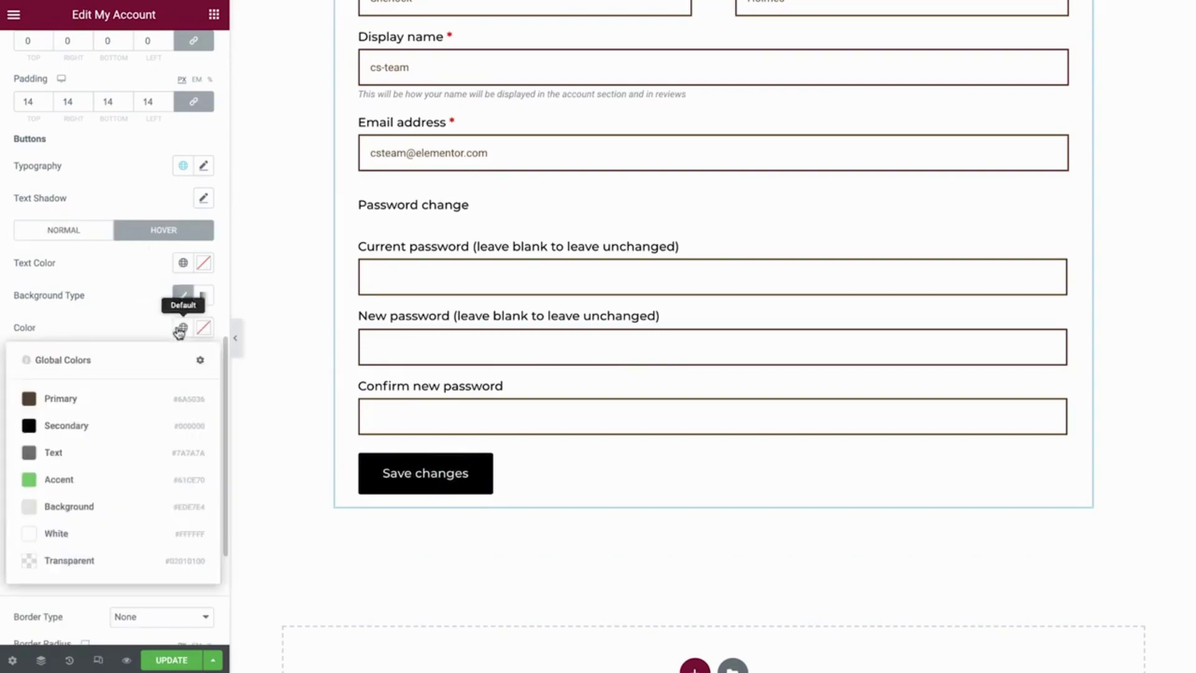
left_click(113, 397)
Set the form buttons' border radius to 0 on all corners
scroll(109, 396, "down", 3)
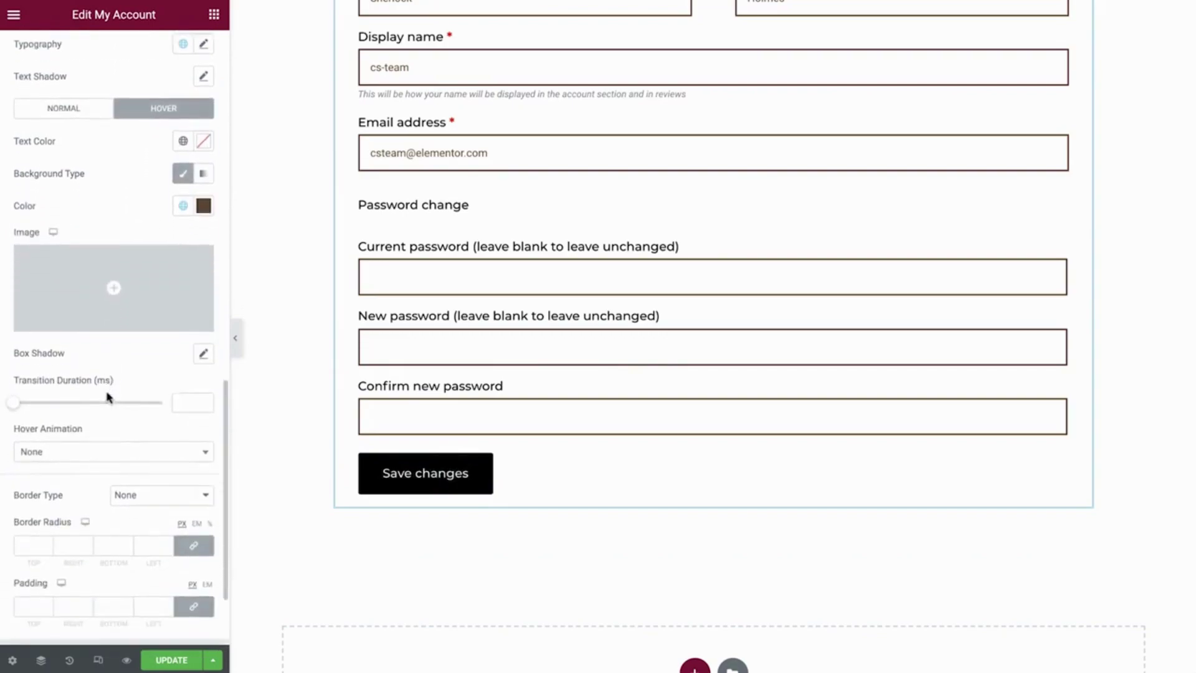
left_click(147, 483)
type("0")
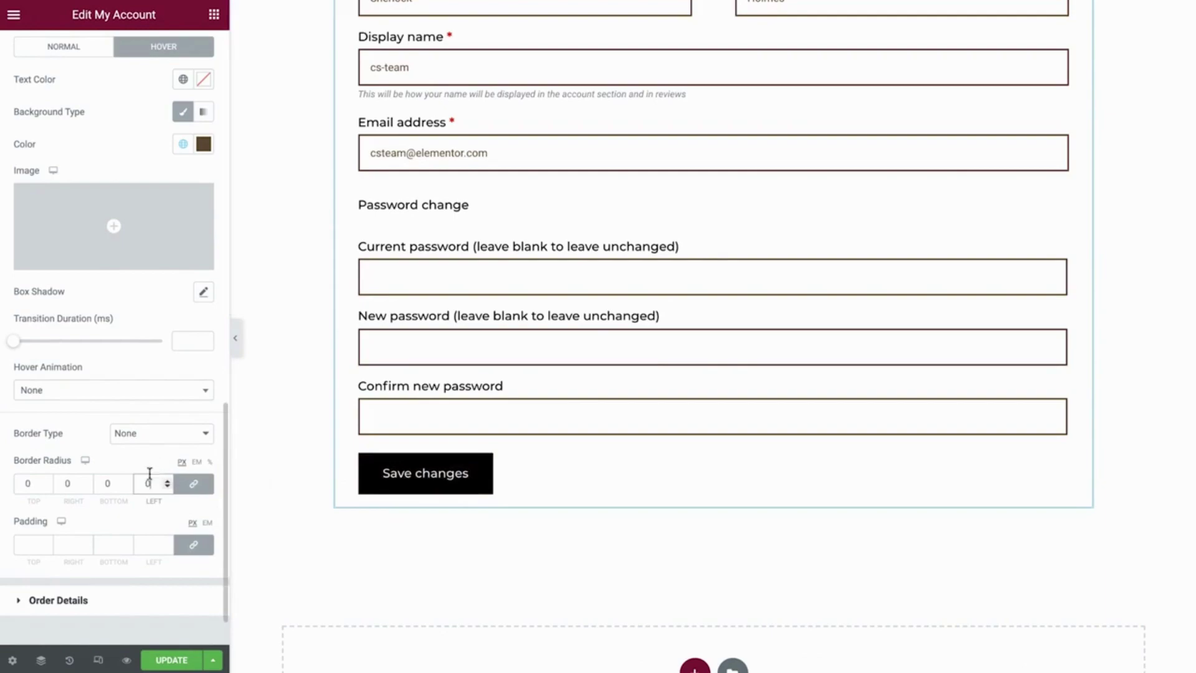
Open the Order Details styling, show the account's Orders section and give the titles and totals the global Text font
left_click(106, 607)
left_click(105, 605)
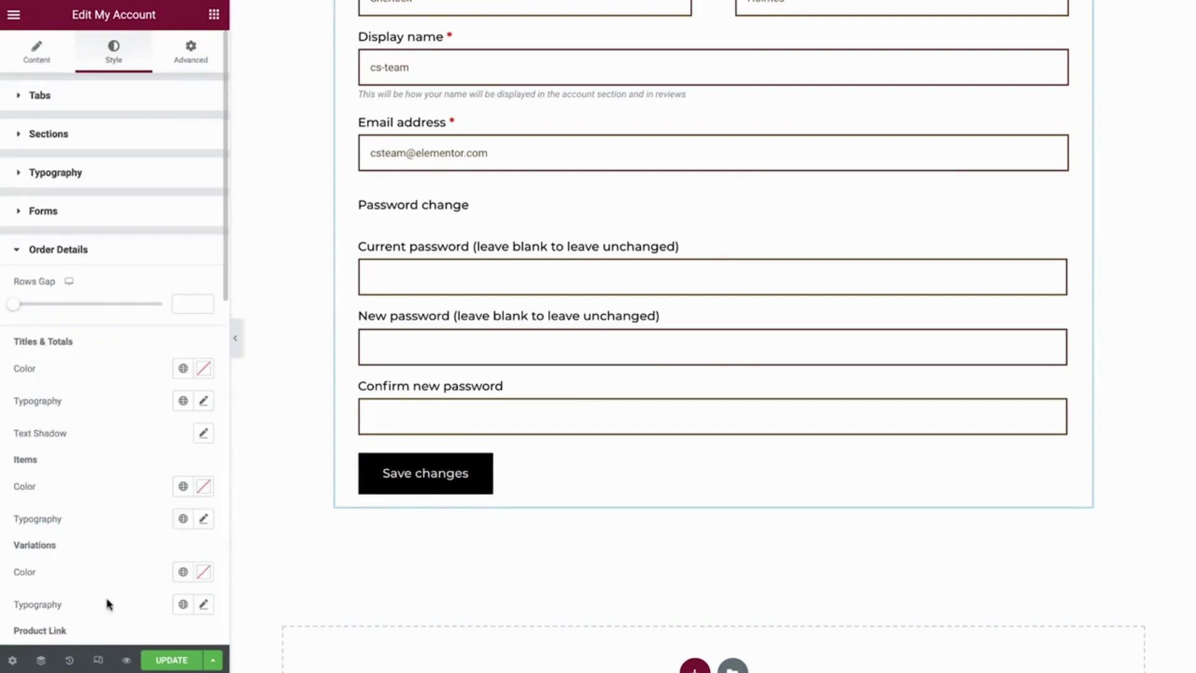
scroll(294, 444, "up", 5)
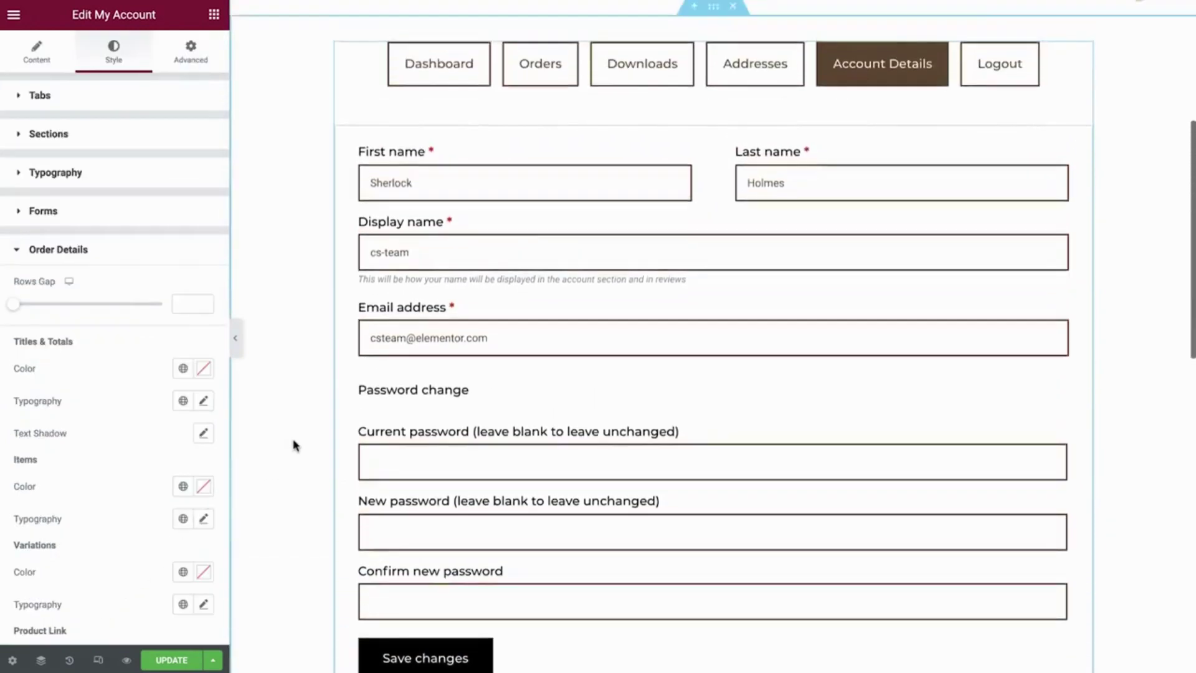
scroll(294, 444, "up", 1)
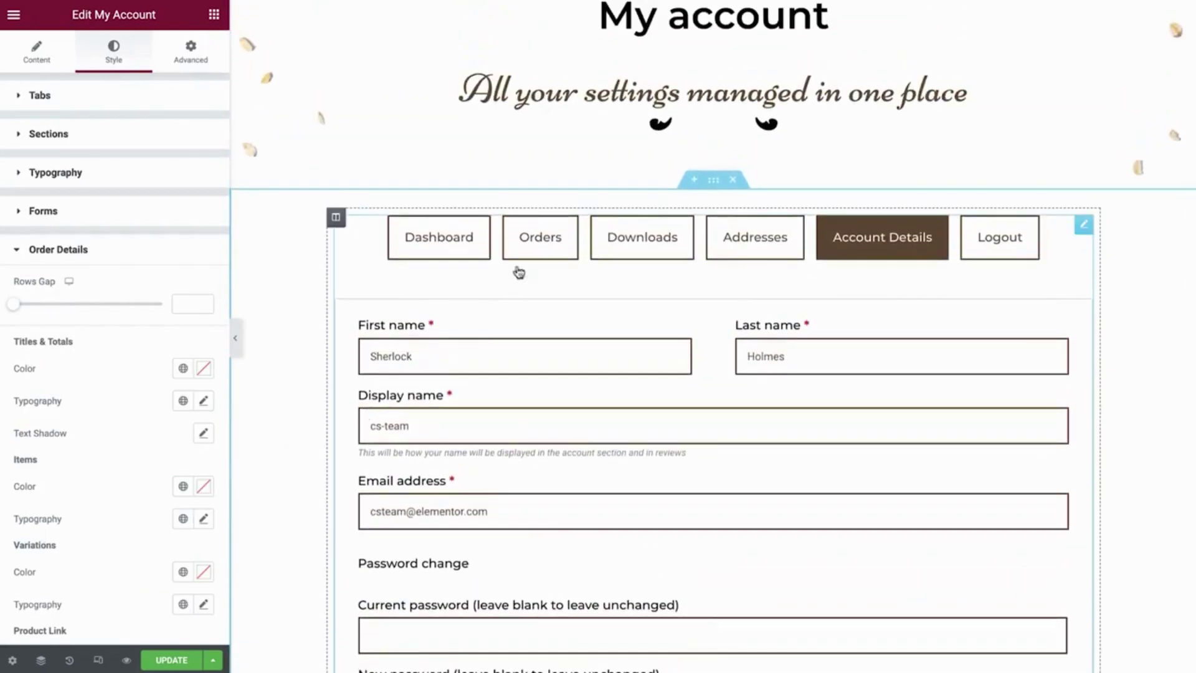
left_click(541, 245)
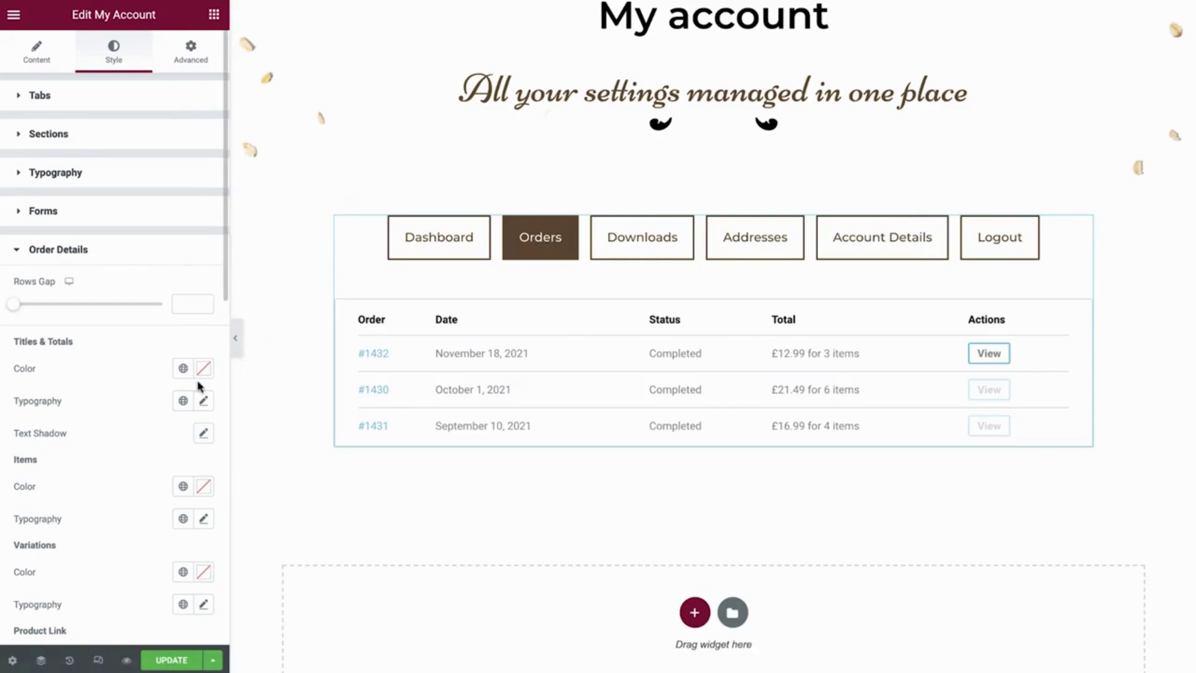
left_click(182, 401)
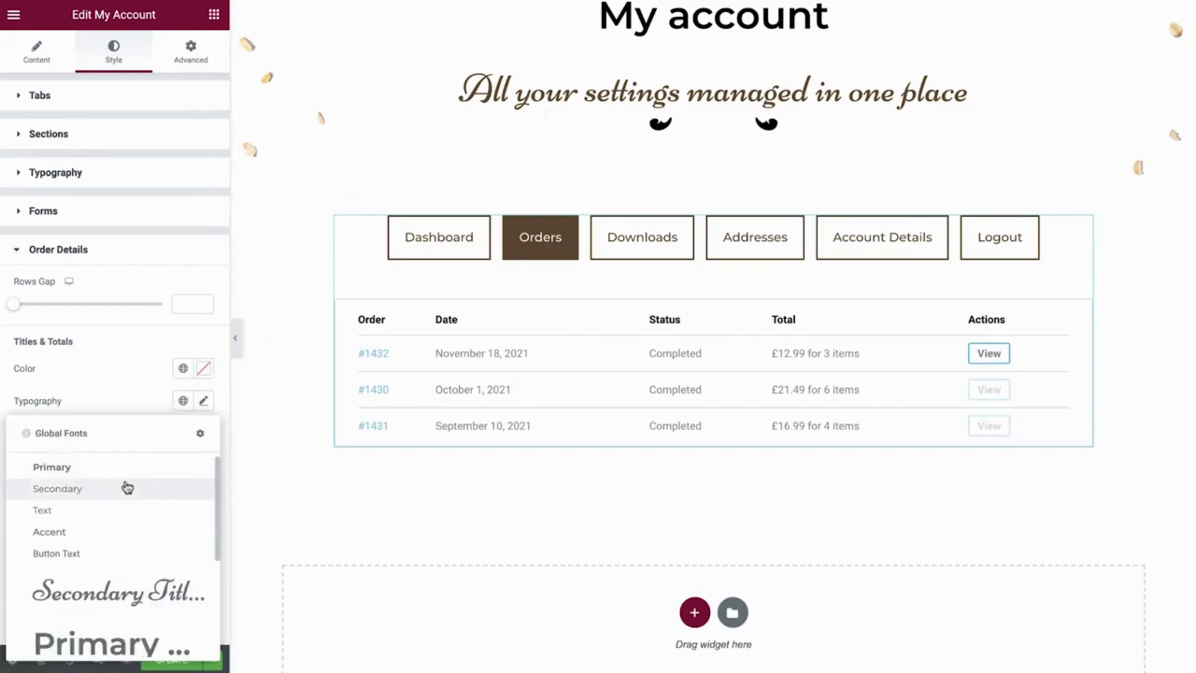
scroll(126, 489, "down", 3)
left_click(91, 615)
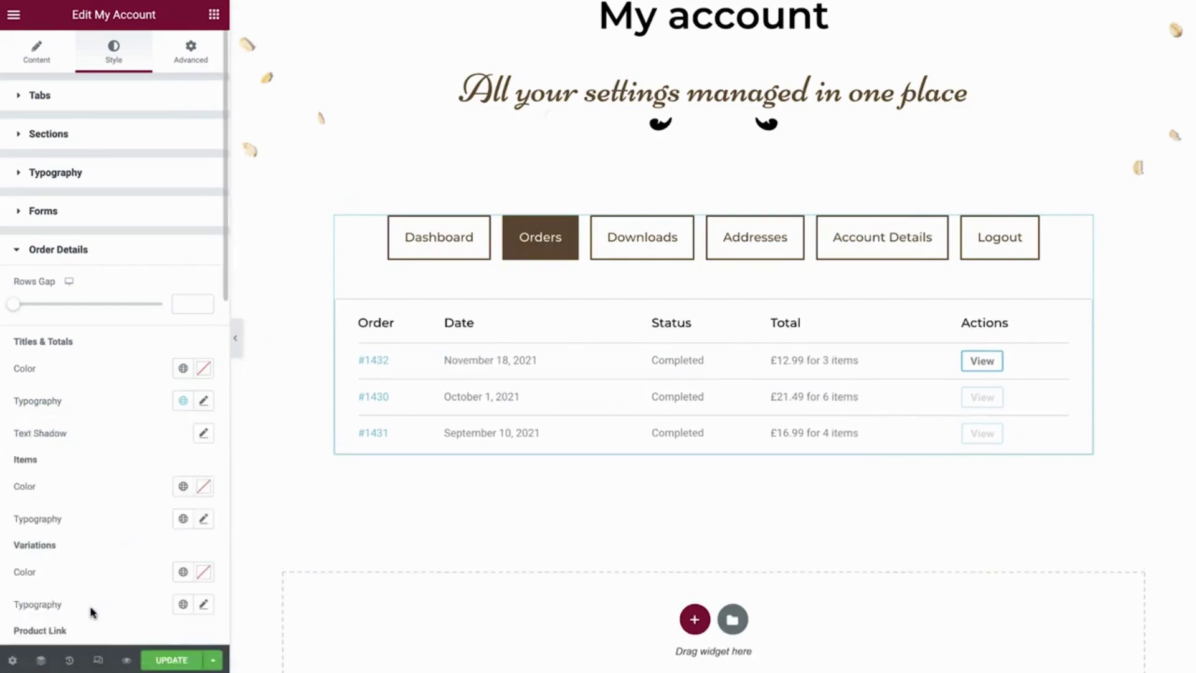
Give the order items the global Secondary color and the global Text font
left_click(183, 487)
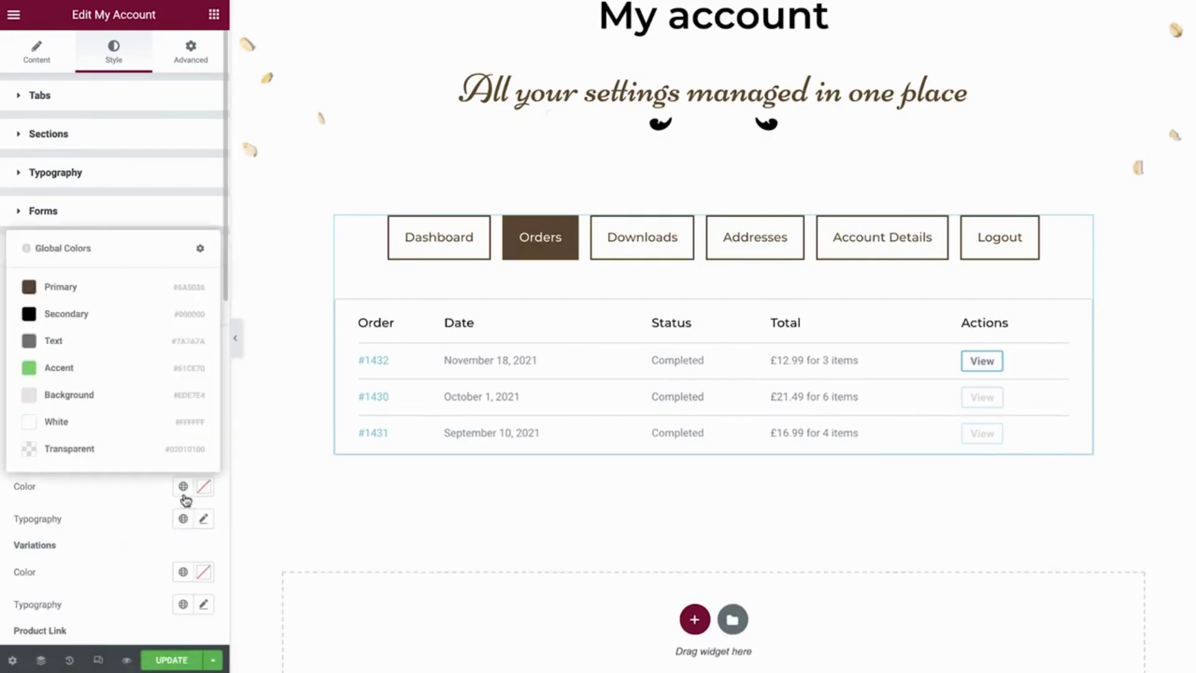
left_click(113, 319)
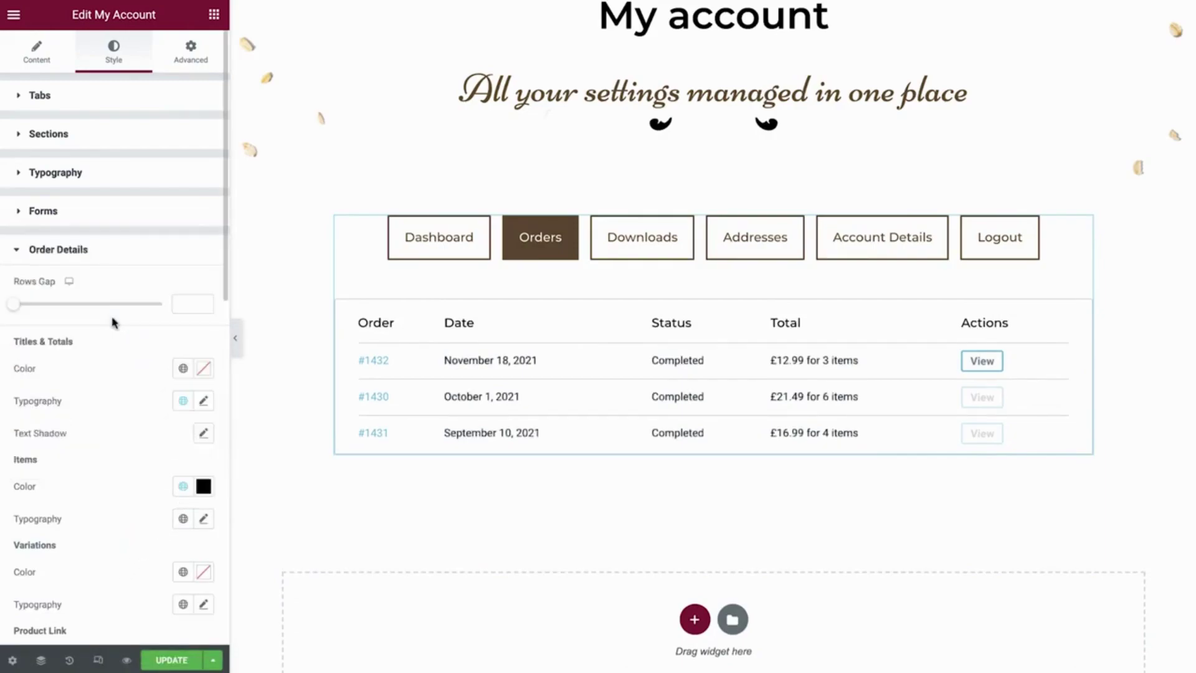
left_click(183, 518)
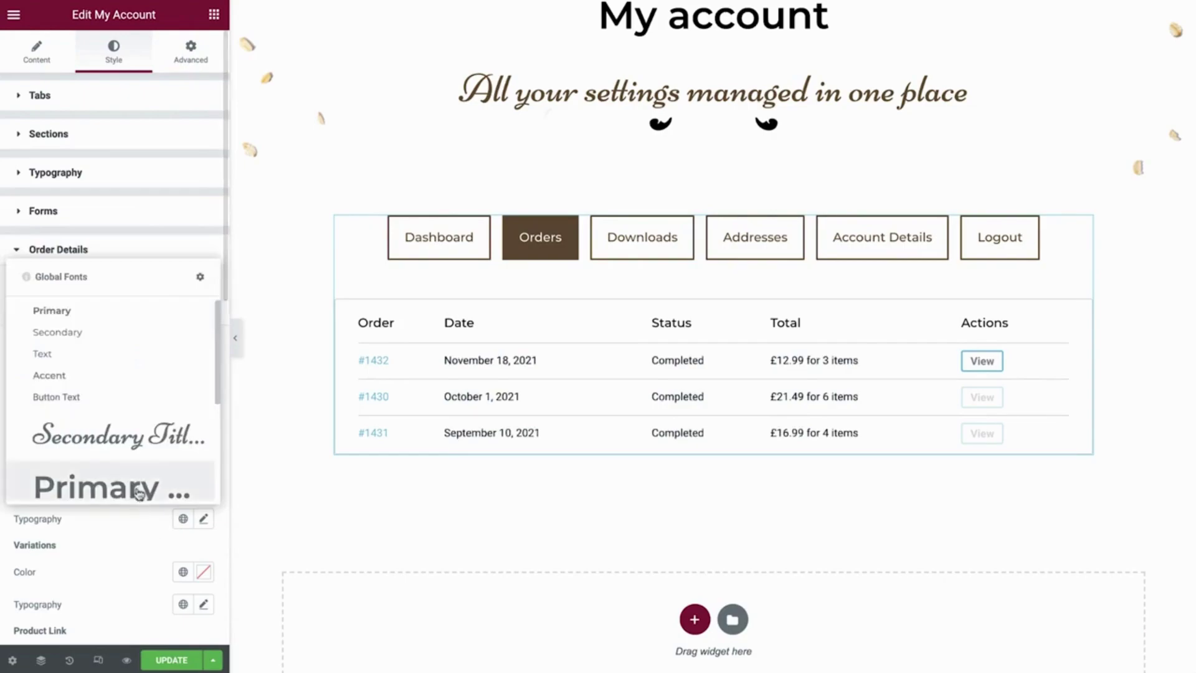
scroll(134, 480, "down", 1)
scroll(117, 457, "down", 2)
left_click(102, 461)
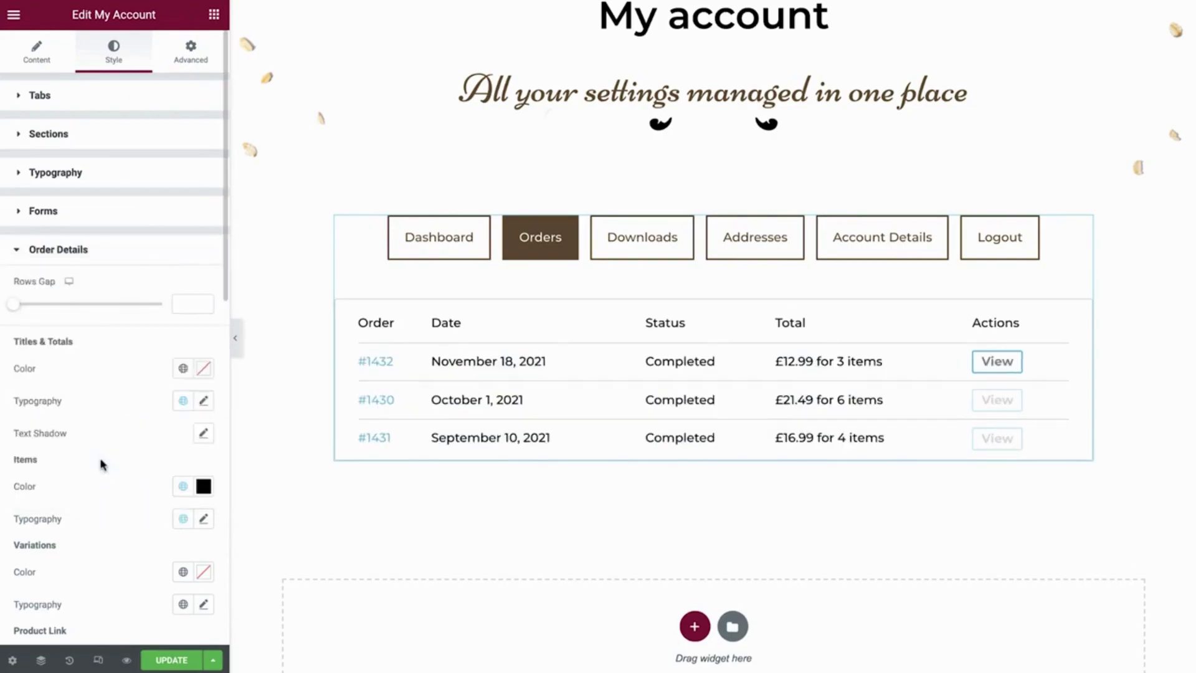
Set the order details' product link color to global Primary in the normal state and global Secondary in the hover state
scroll(103, 464, "down", 1)
scroll(103, 464, "down", 4)
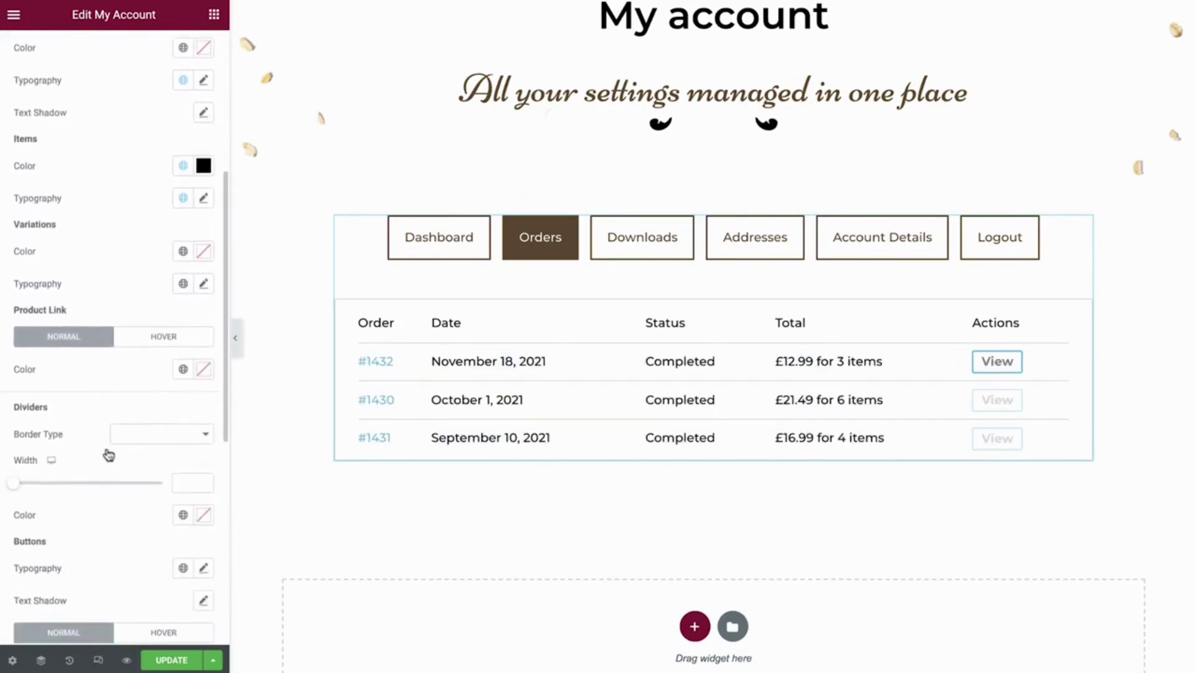
left_click(183, 369)
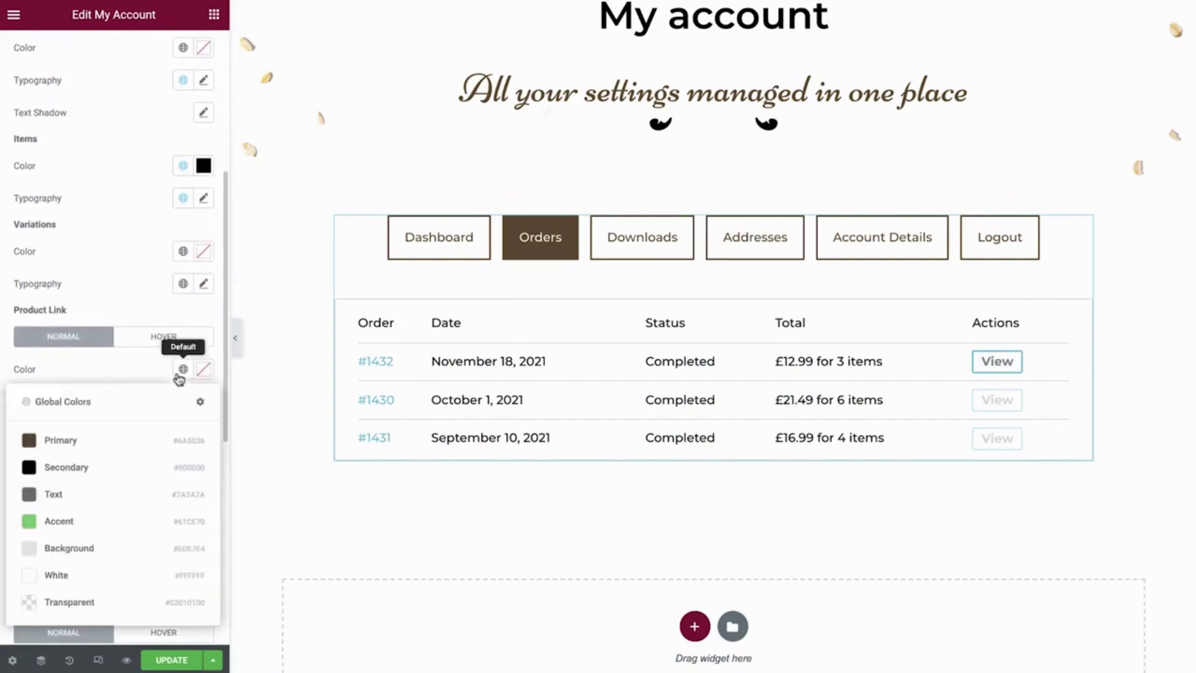
left_click(110, 442)
left_click(161, 343)
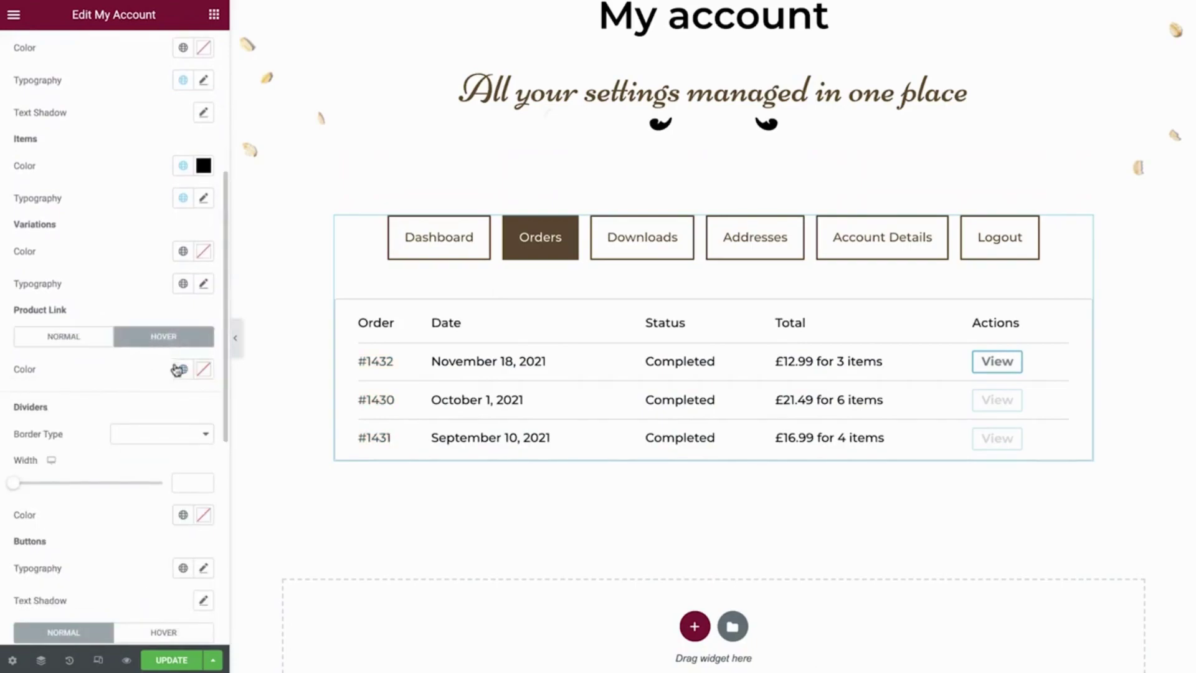
left_click(182, 371)
left_click(109, 468)
Style the order details' dividers as Solid with a width of 2 and the global Primary color
left_click(155, 438)
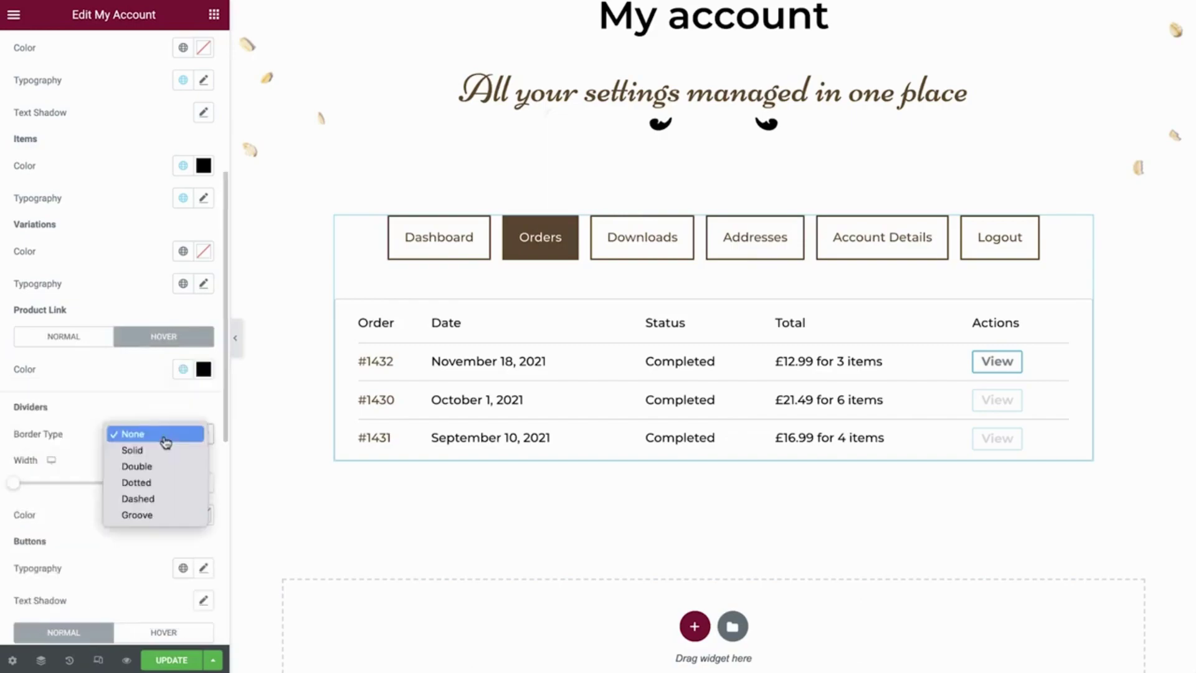
left_click(157, 451)
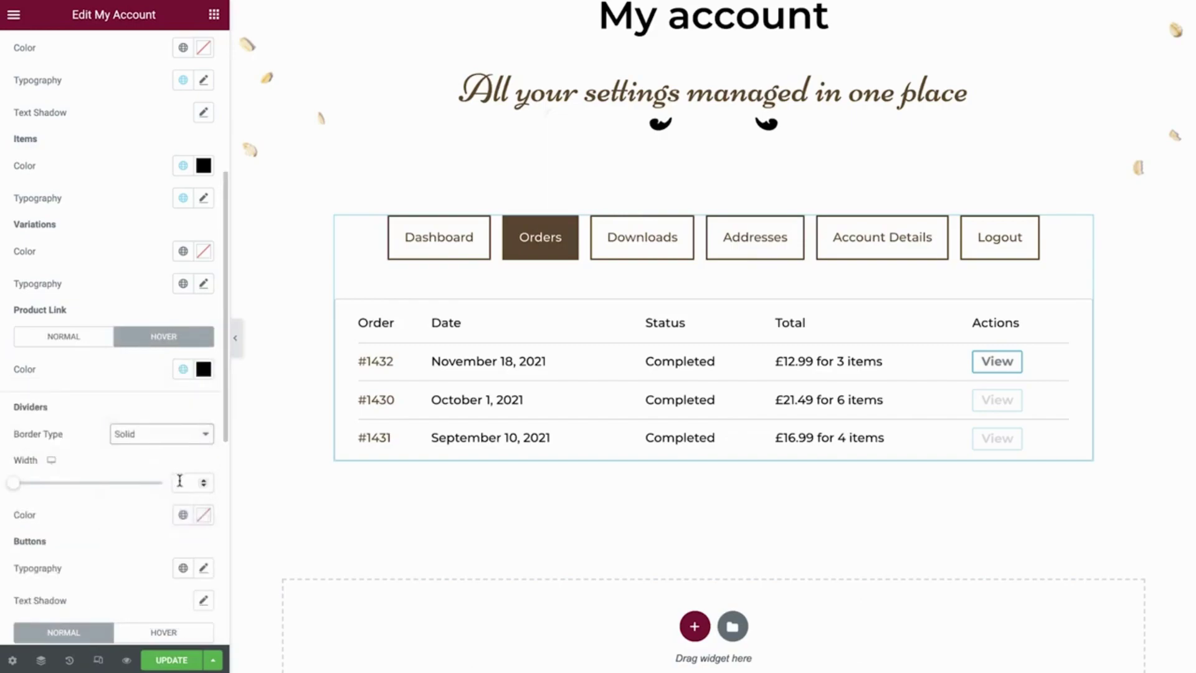
left_click(181, 483)
type("2")
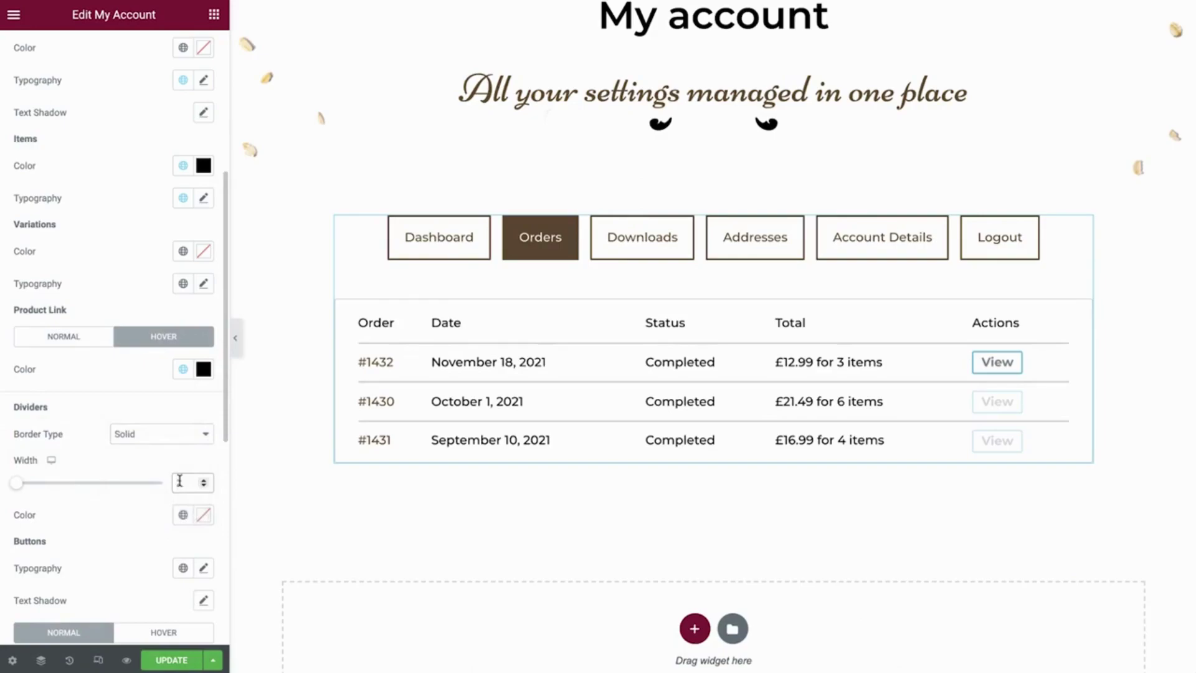
left_click(183, 514)
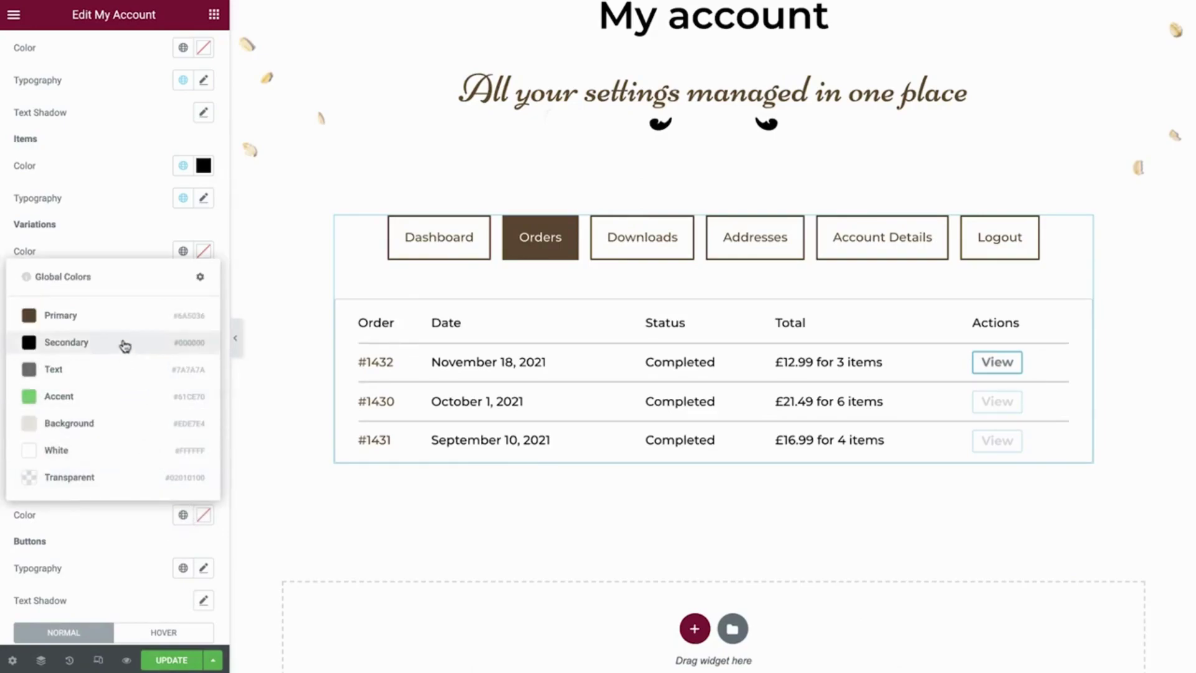
left_click(121, 319)
Give the order details buttons the global Accent font, with White text on a global Secondary background in the normal state
scroll(121, 327, "down", 5)
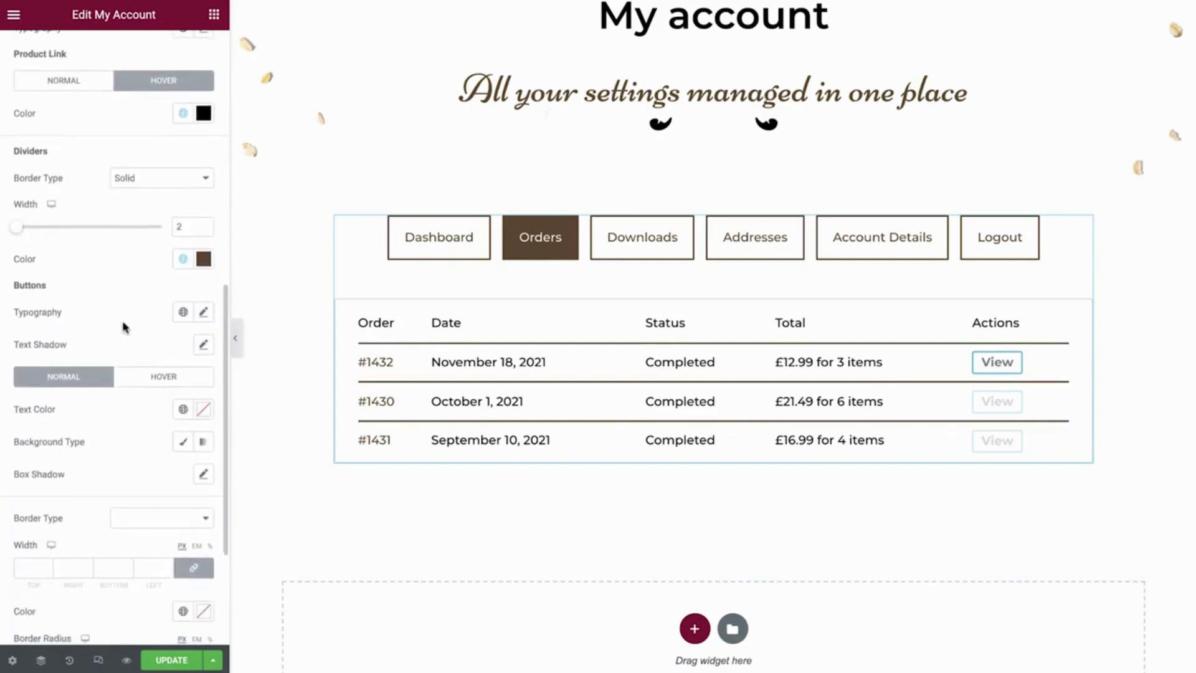
left_click(183, 311)
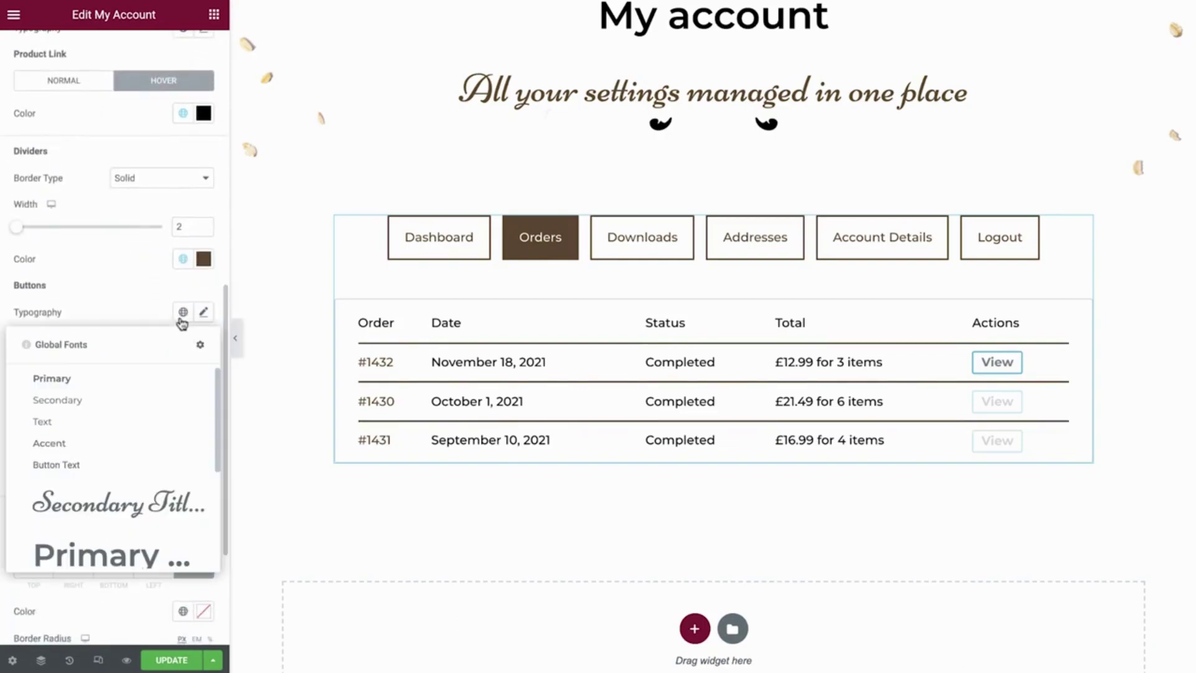
left_click(121, 443)
left_click(184, 411)
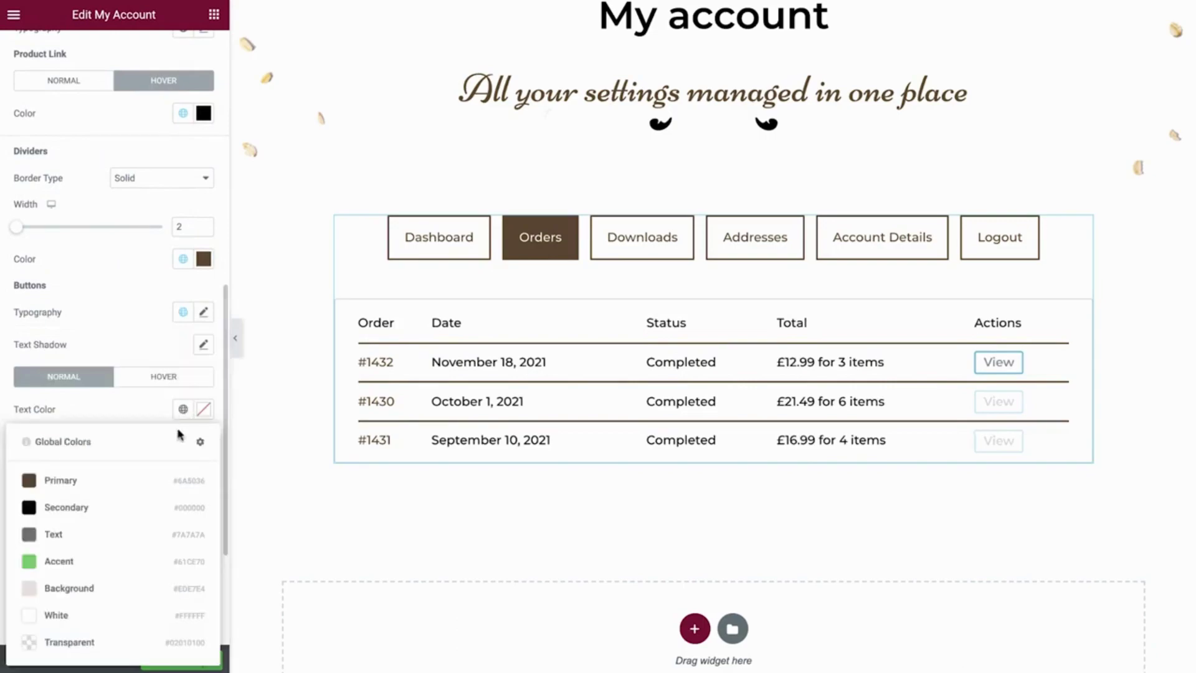
left_click(112, 616)
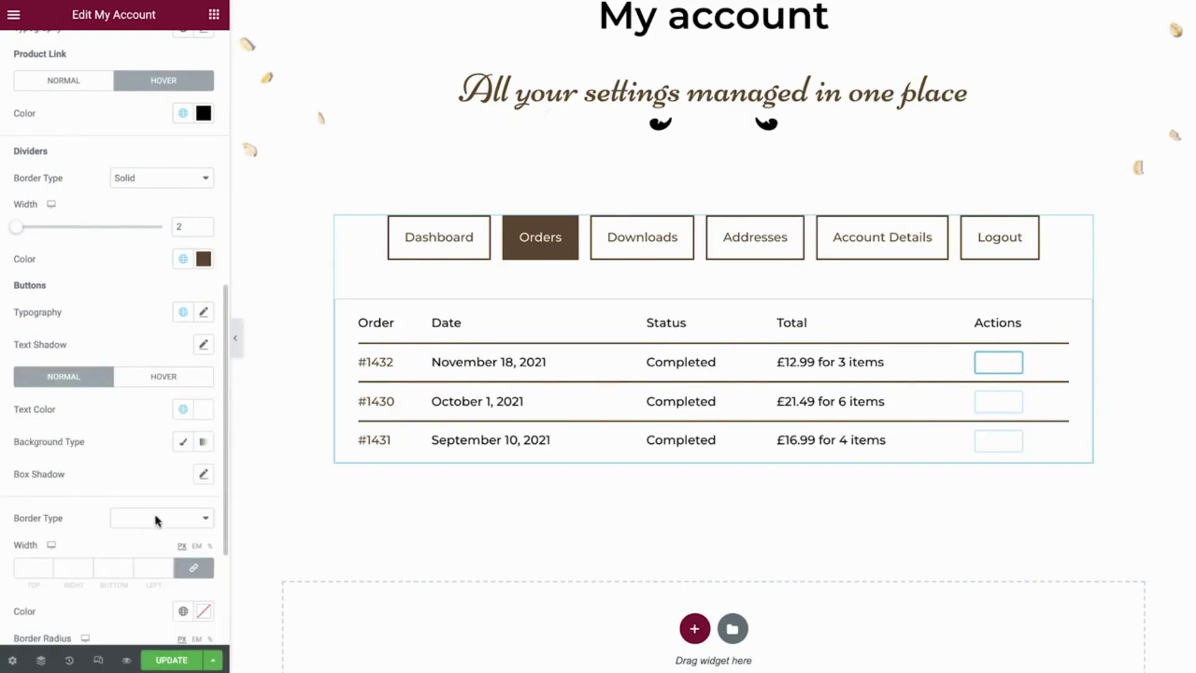
left_click(182, 442)
left_click(182, 474)
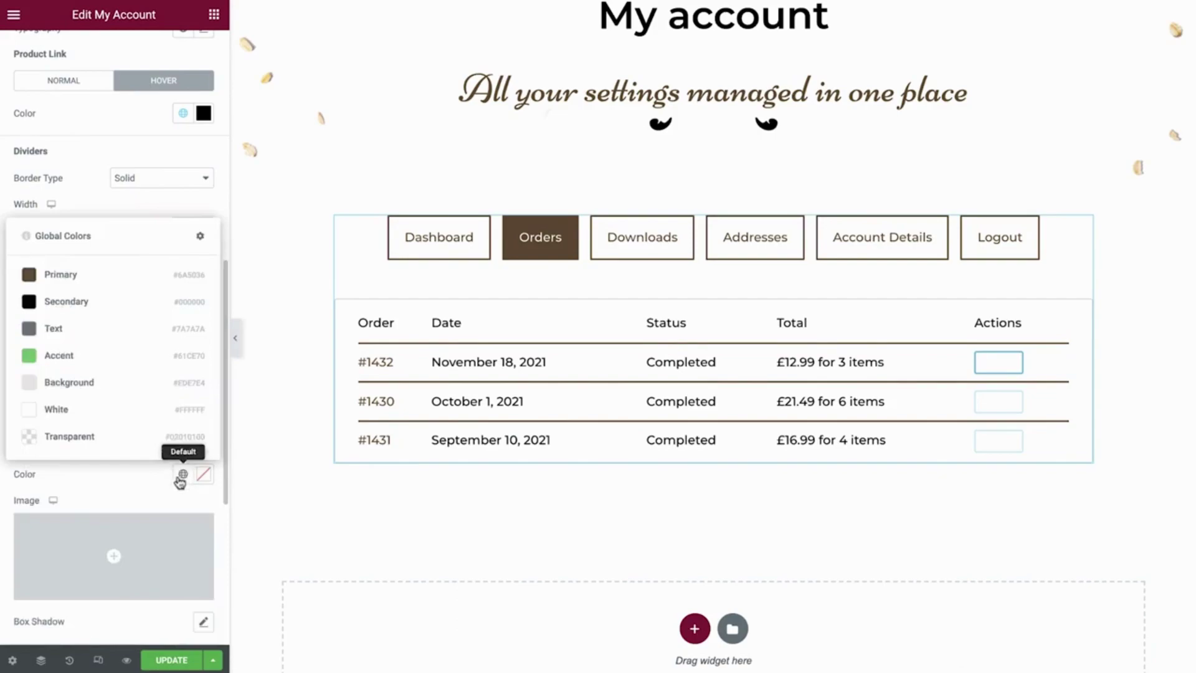
left_click(122, 308)
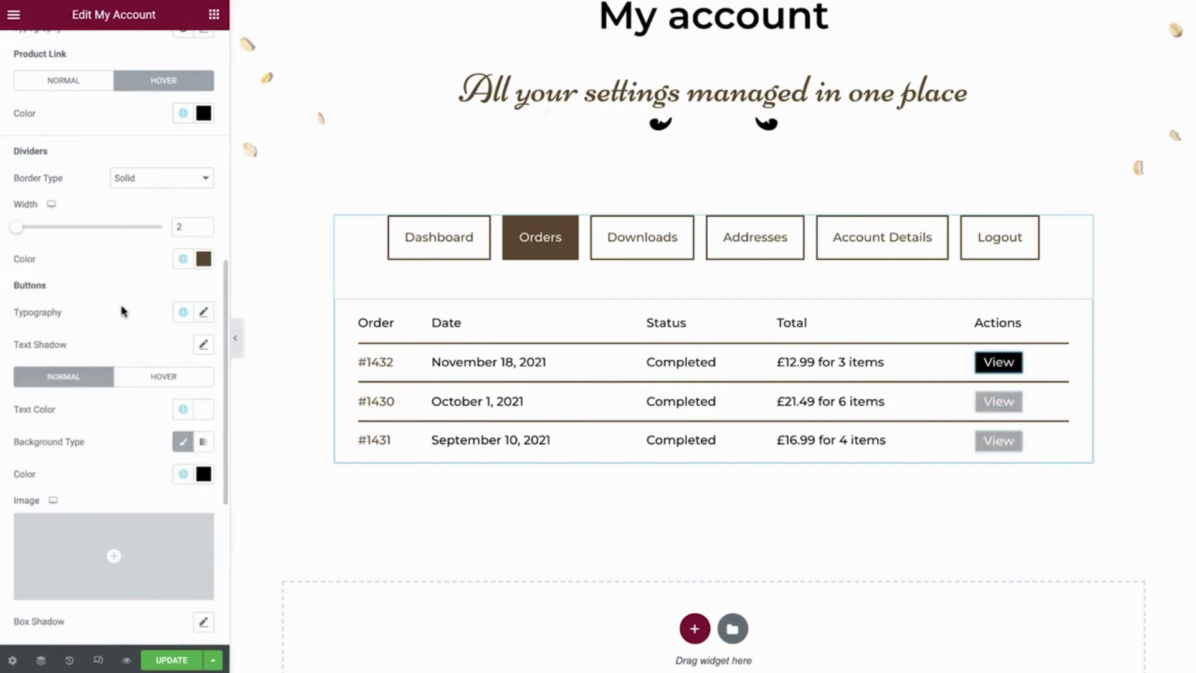
Set the order details buttons' hover state to global White text on a global Primary background
left_click(153, 377)
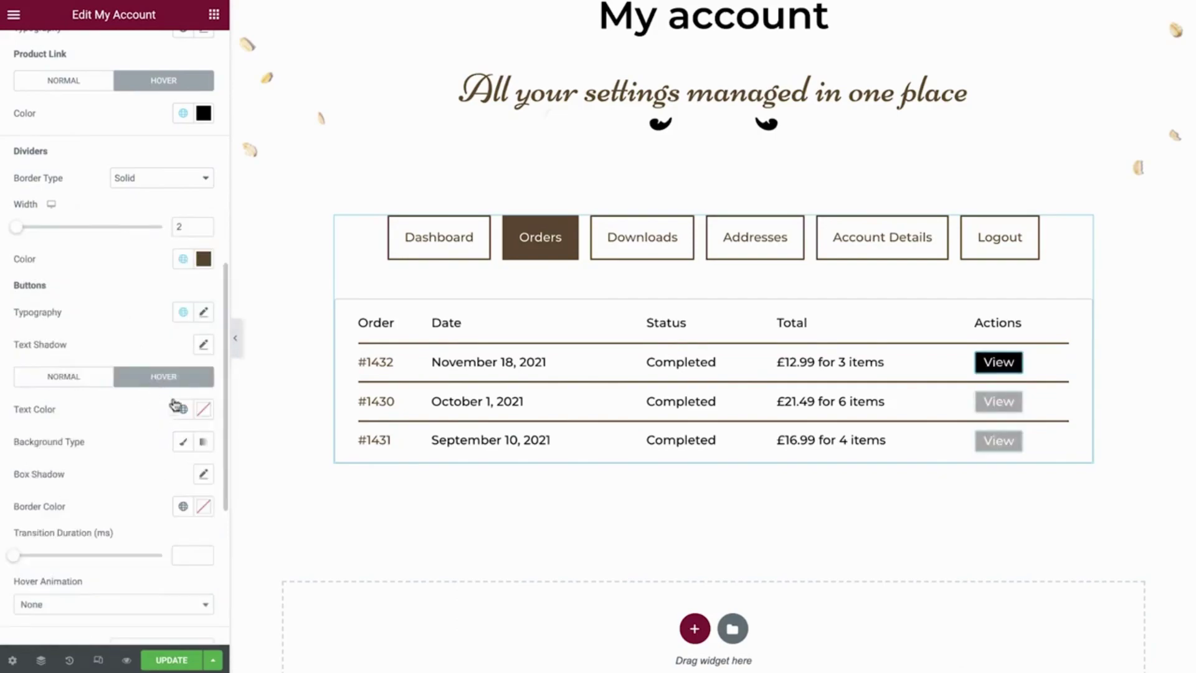
left_click(183, 410)
left_click(115, 611)
left_click(183, 442)
left_click(184, 473)
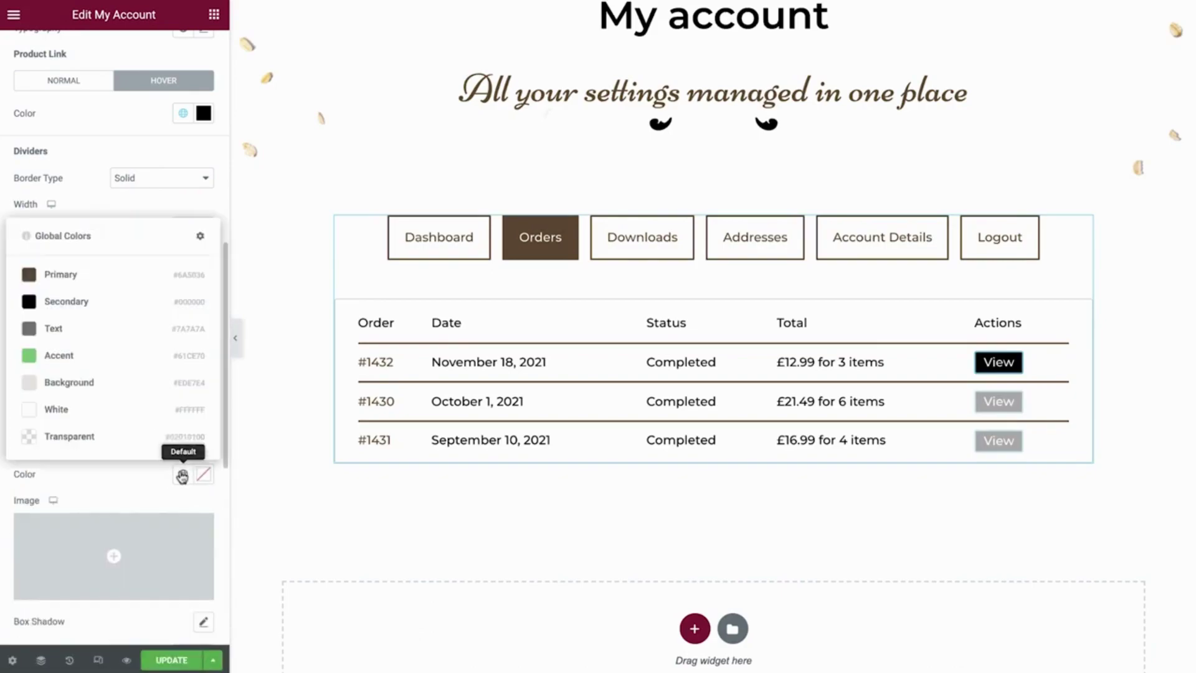
left_click(118, 280)
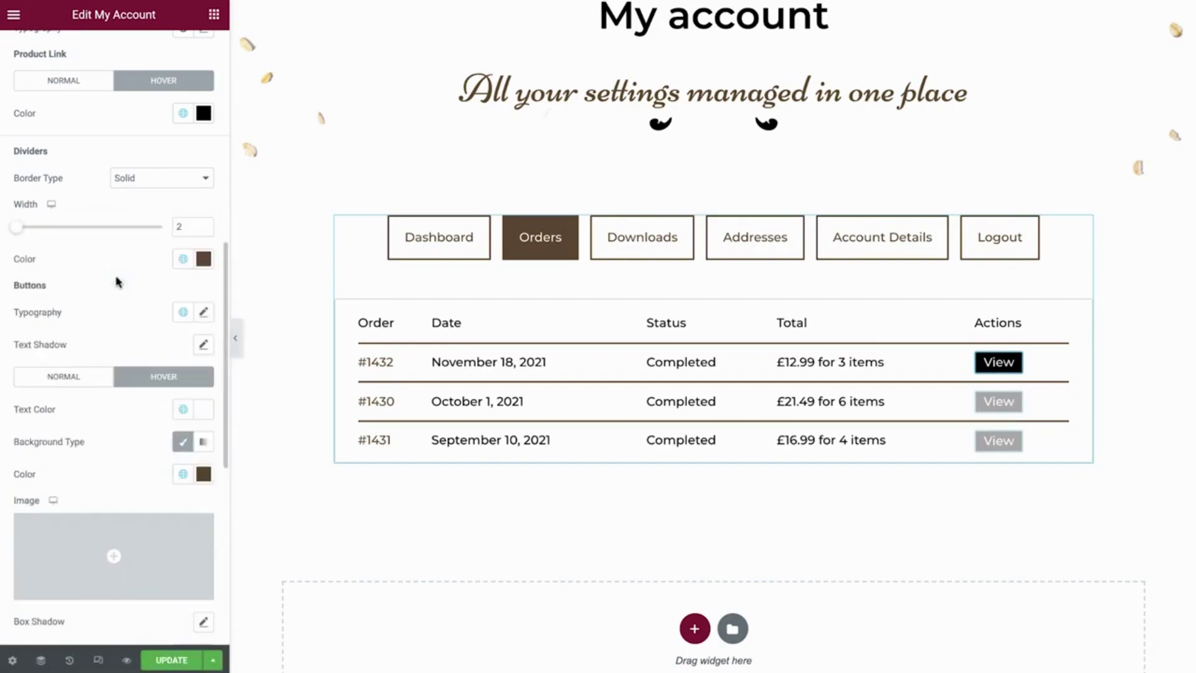
Set the order details buttons' border radius to 0 on all corners
scroll(118, 281, "down", 5)
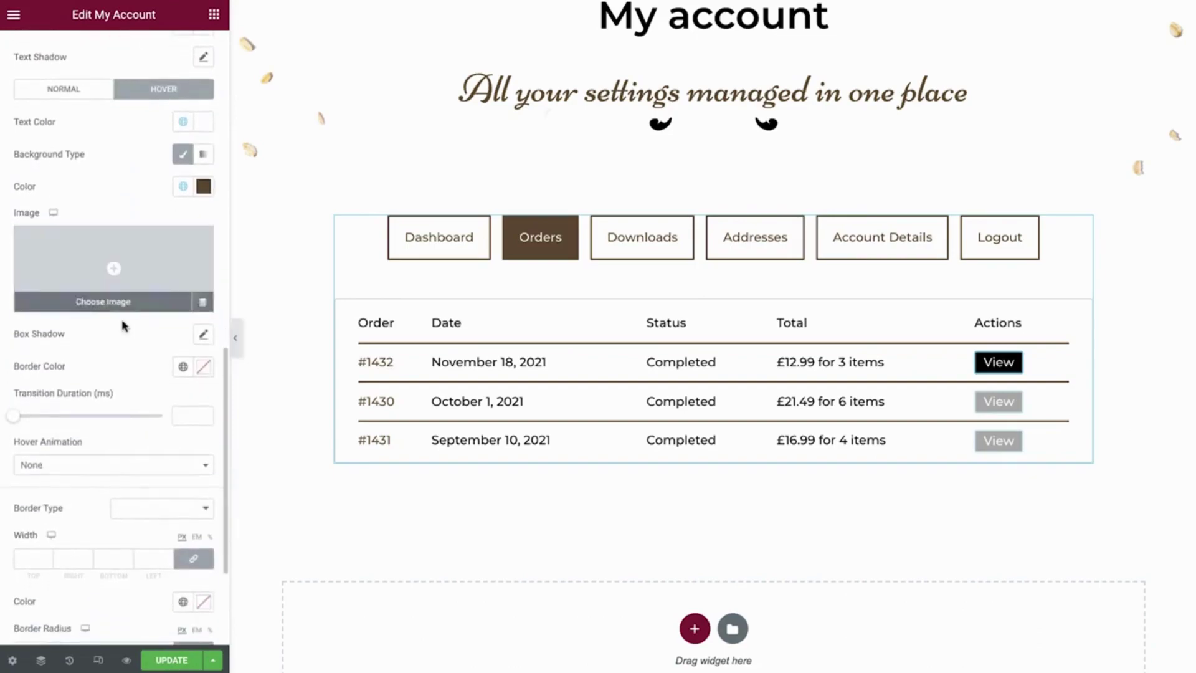
scroll(137, 411, "down", 3)
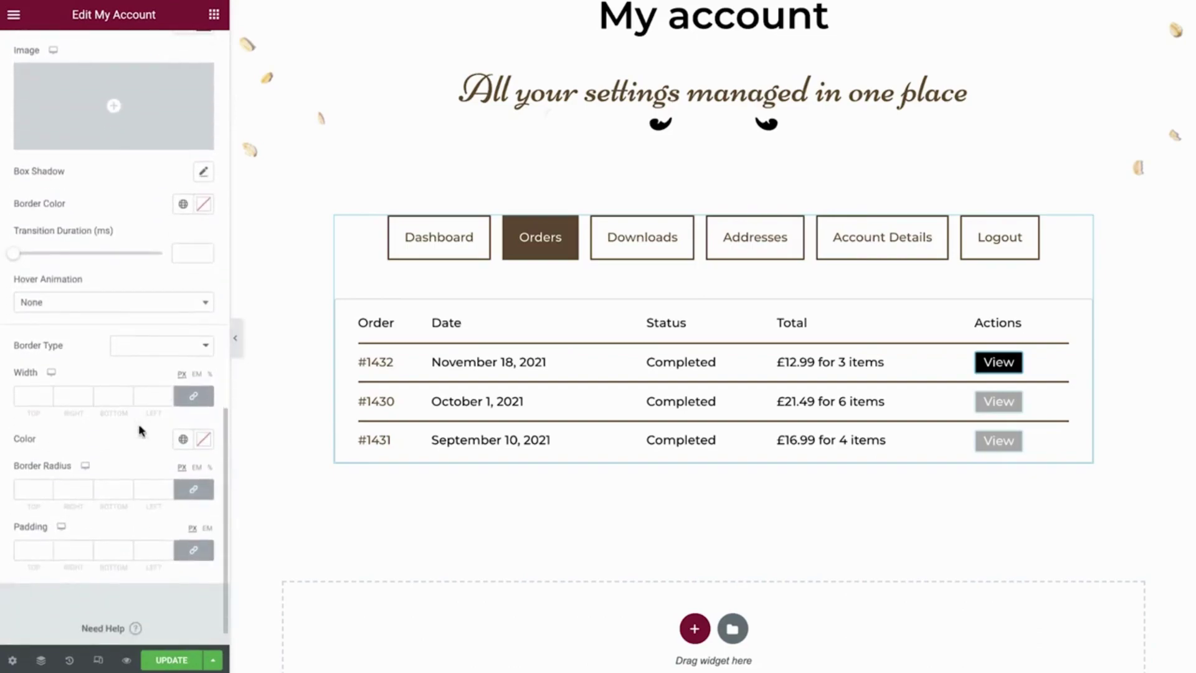
left_click(149, 489)
type("0")
Give the order details buttons a Solid border, 1 px wide on all sides, in the global Secondary color
left_click(203, 347)
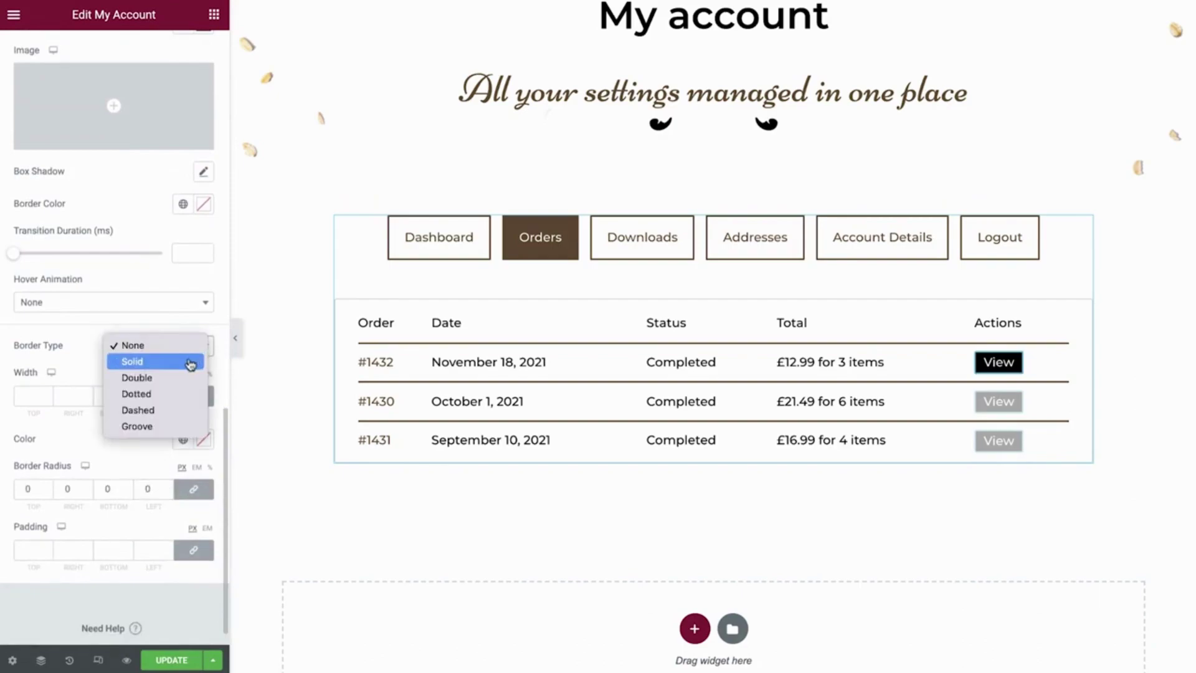
left_click(191, 362)
left_click(151, 395)
type("1")
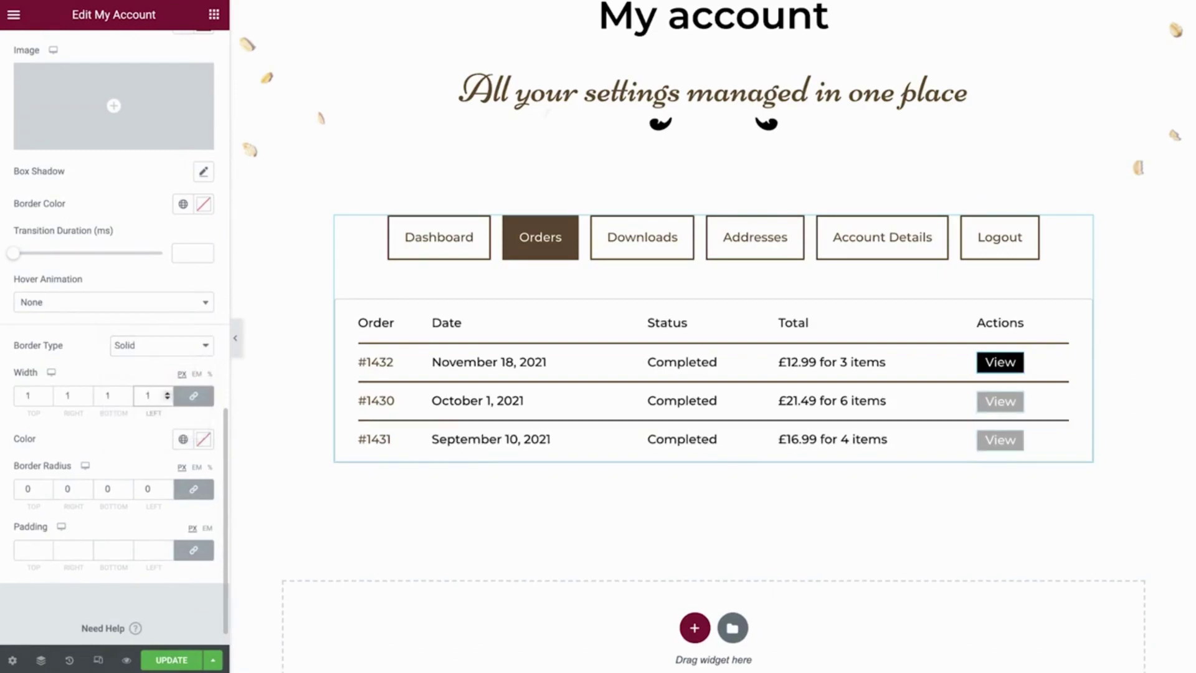
left_click(183, 439)
left_click(130, 275)
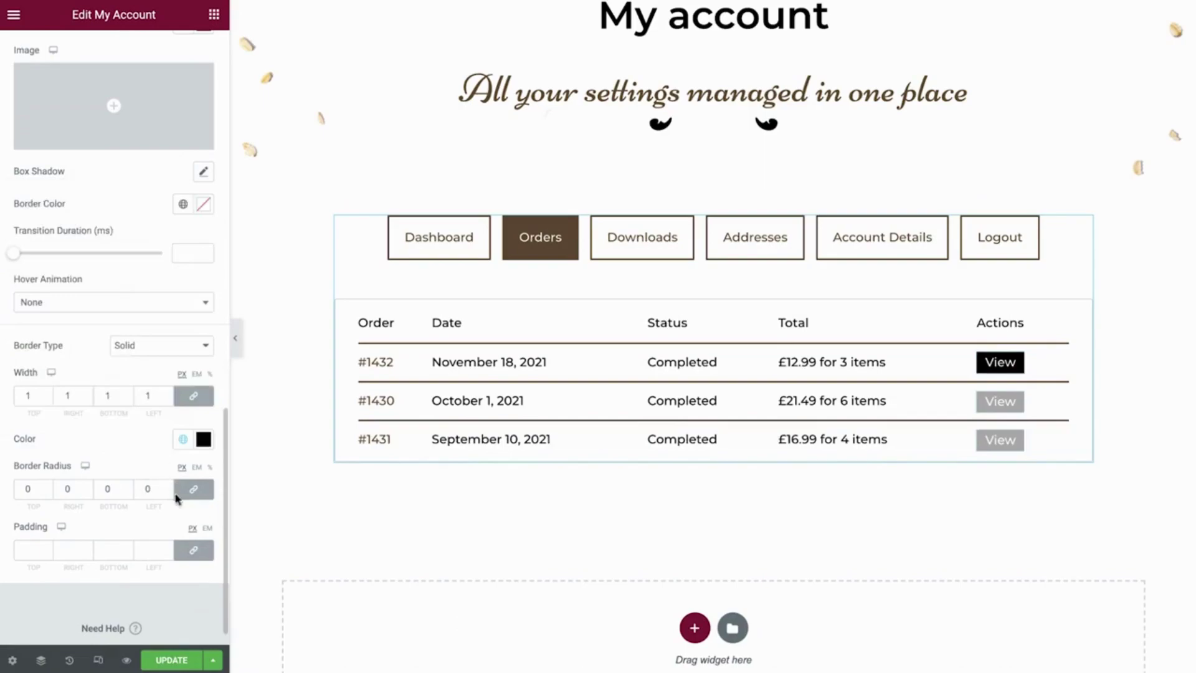
Unlink the order details buttons' padding, set it to 10 px top and bottom and 20 px right and left, and update the page
left_click(194, 549)
left_click(28, 549)
type("10")
left_click(67, 550)
type("20")
left_click(108, 549)
type("10")
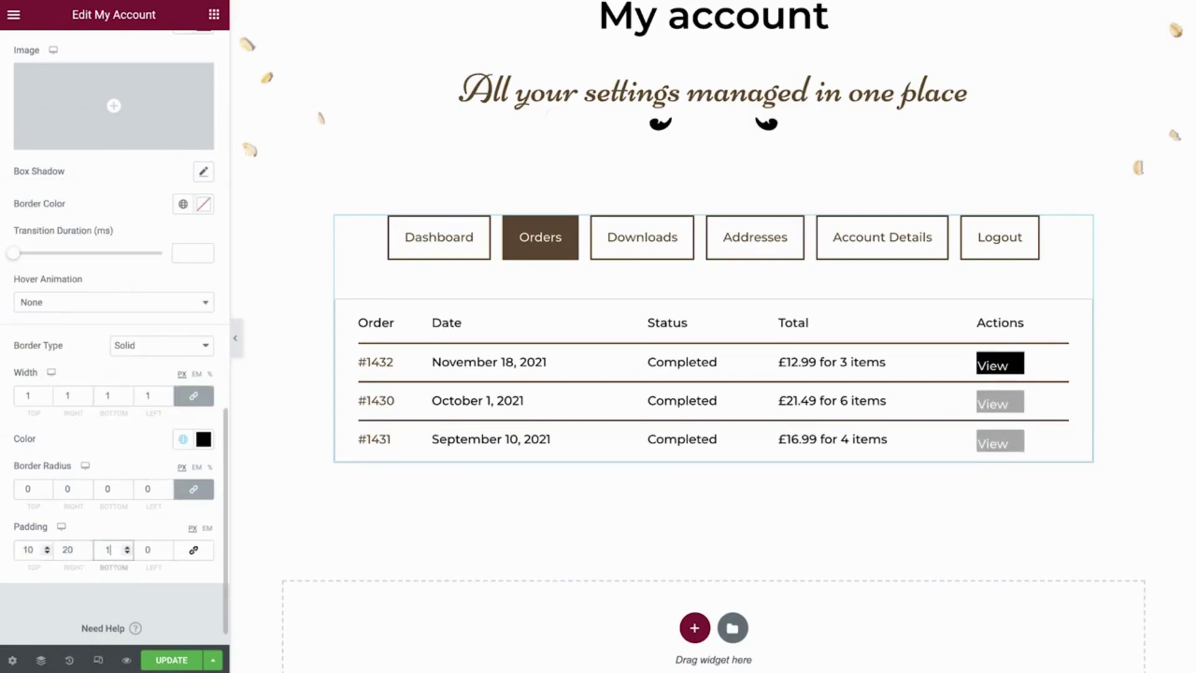
left_click(147, 550)
type("20")
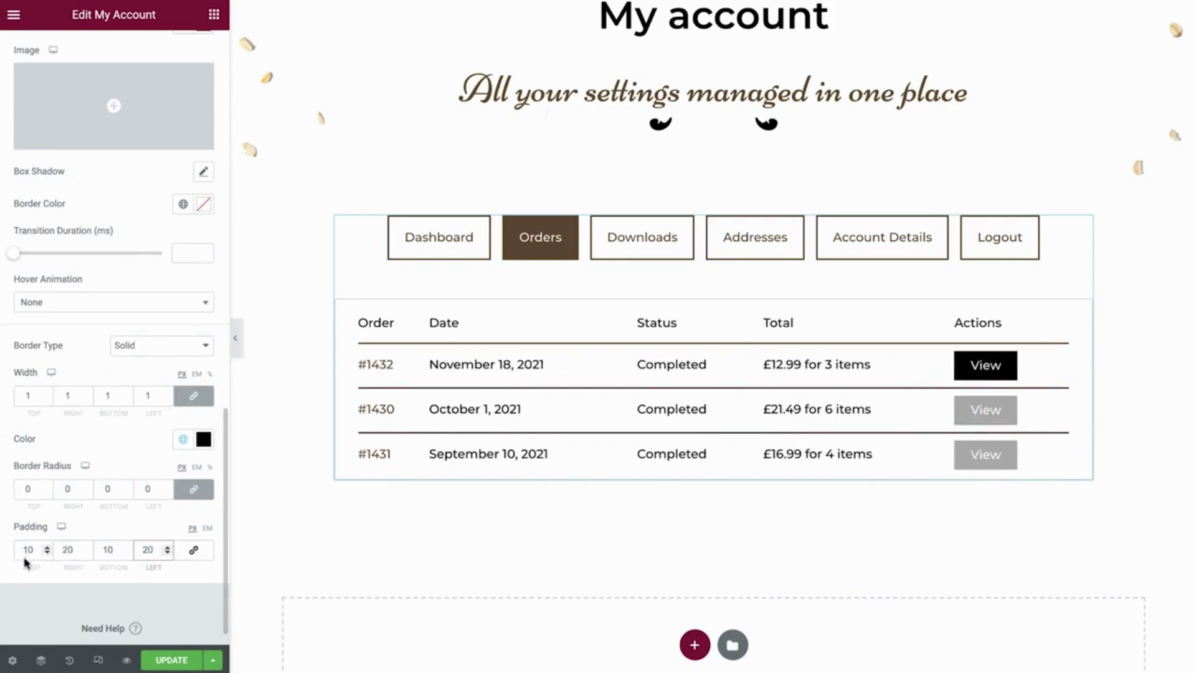
left_click(173, 663)
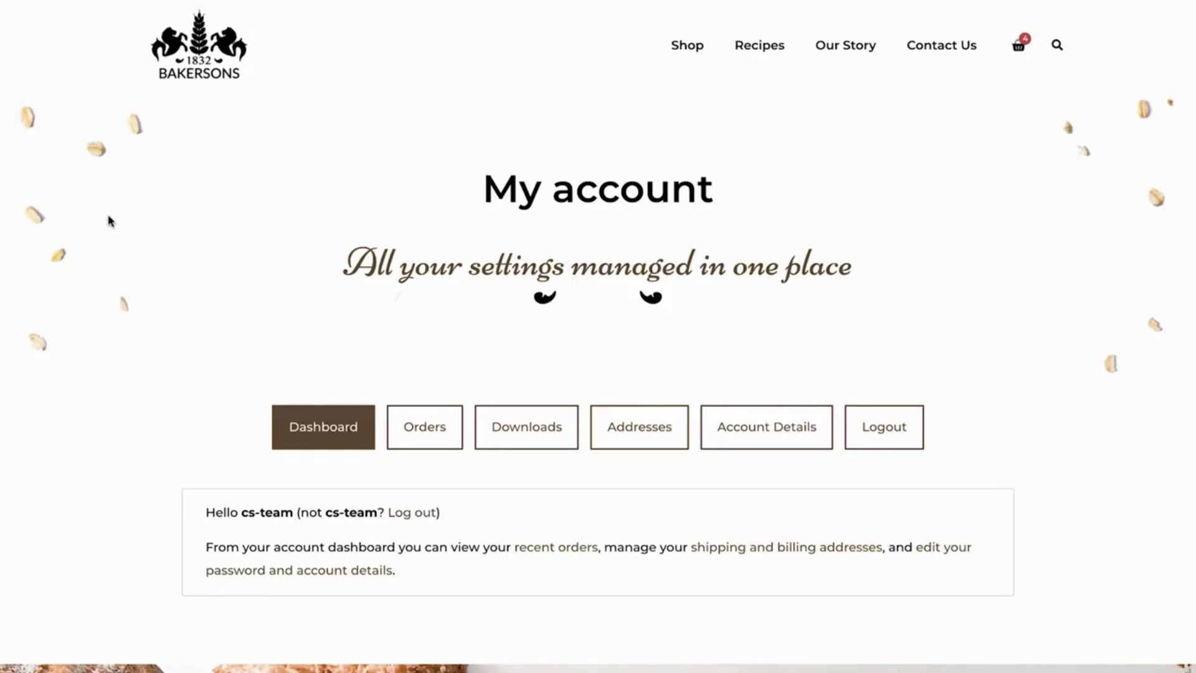
On the live My account page, examine the Orders section and the details of the November 18, 2021 order
scroll(109, 221, "down", 4)
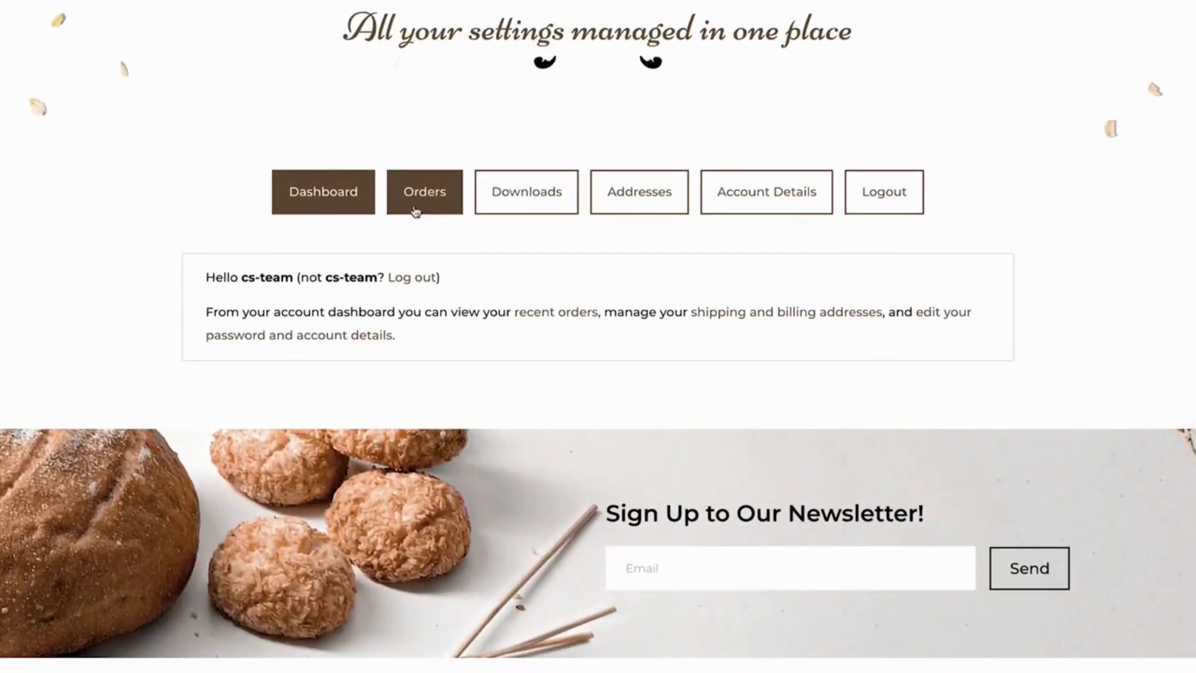
left_click(437, 204)
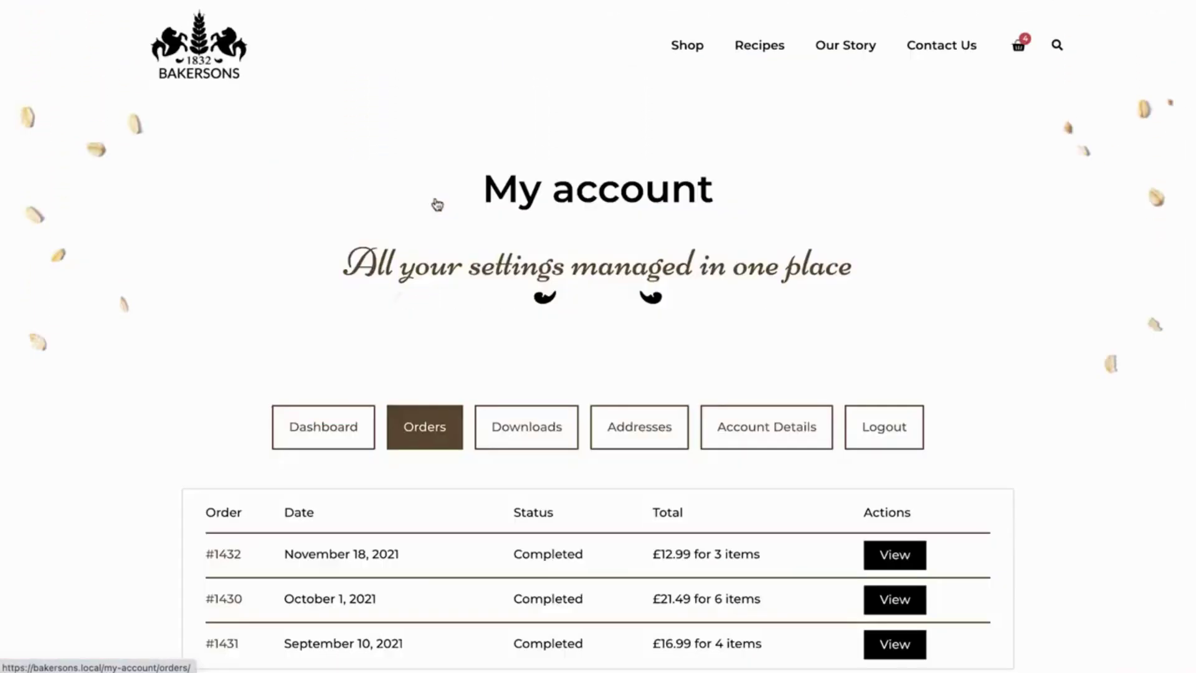
scroll(437, 205, "down", 3)
scroll(437, 204, "down", 1)
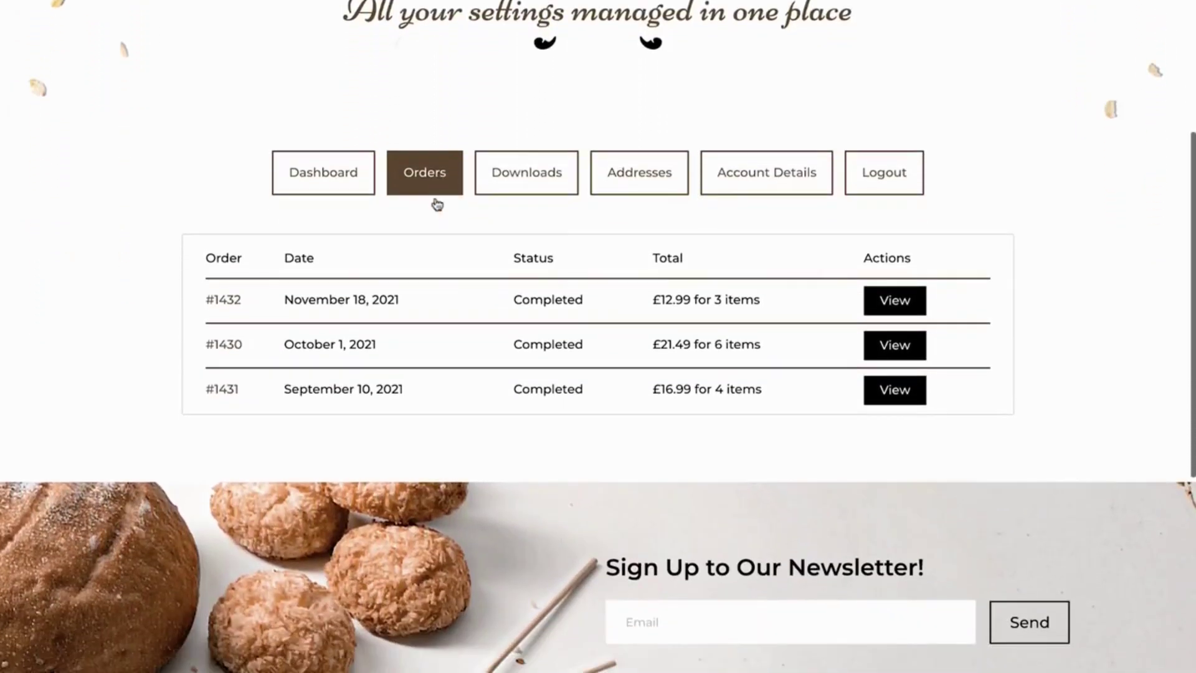
left_click(890, 301)
scroll(889, 301, "down", 5)
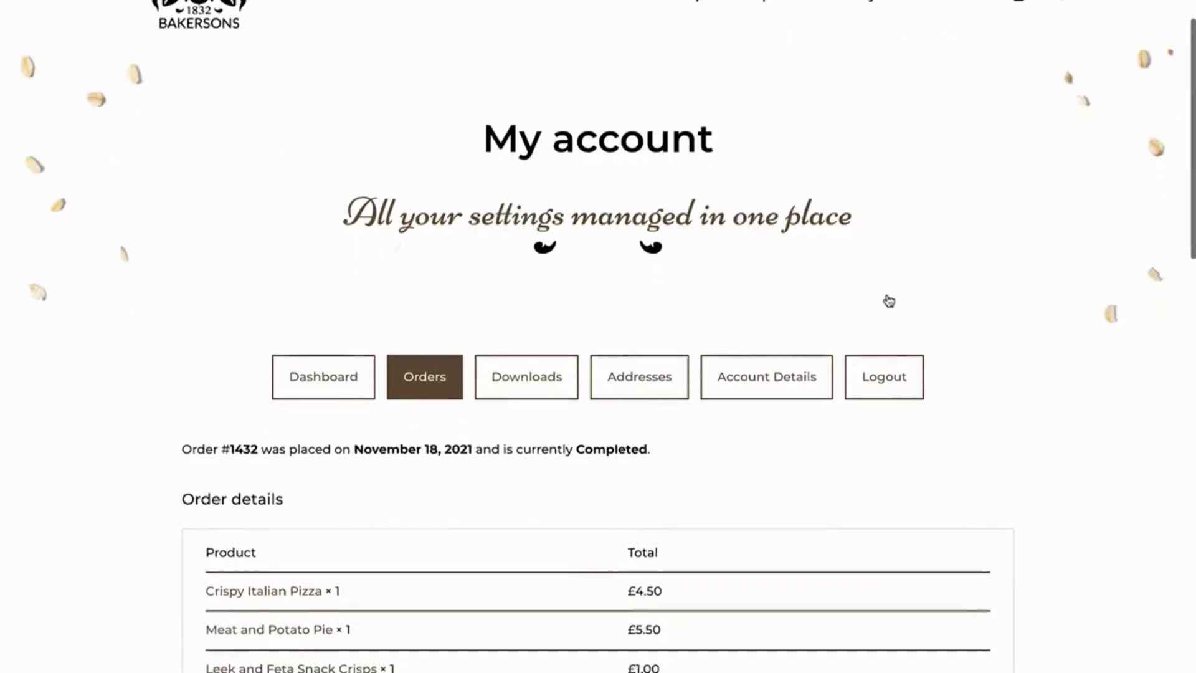
scroll(890, 301, "down", 3)
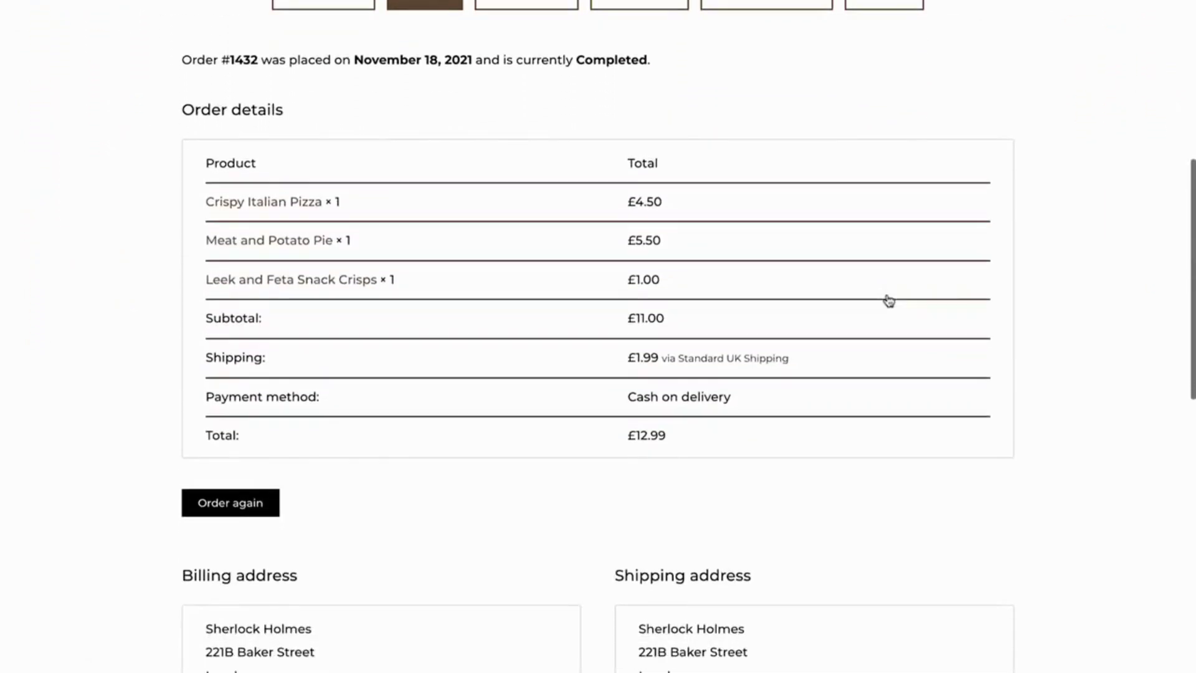